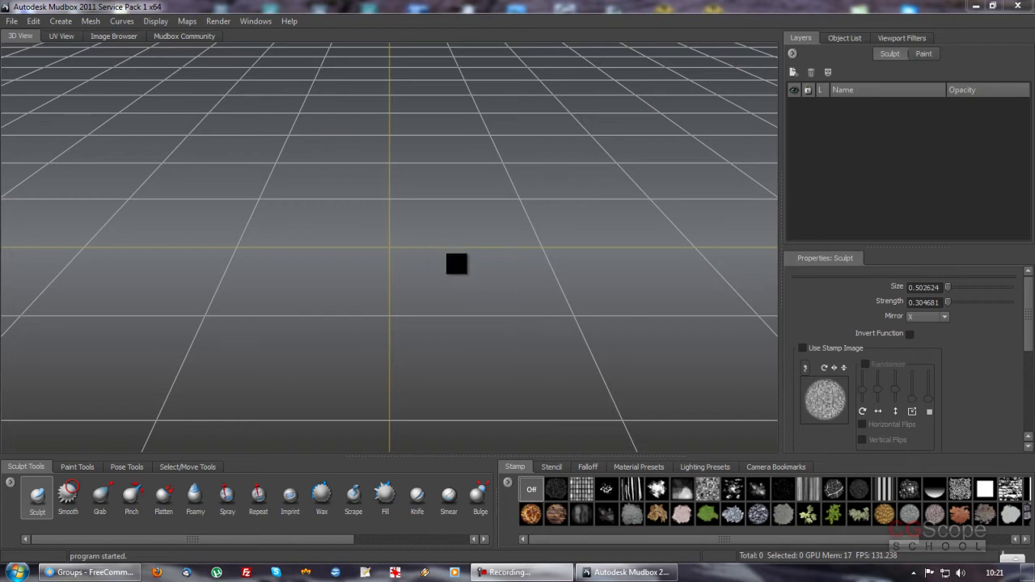
Step: Switch from the empty Mudbox scene to Firefox and open a new blank tab
left_click(155, 573)
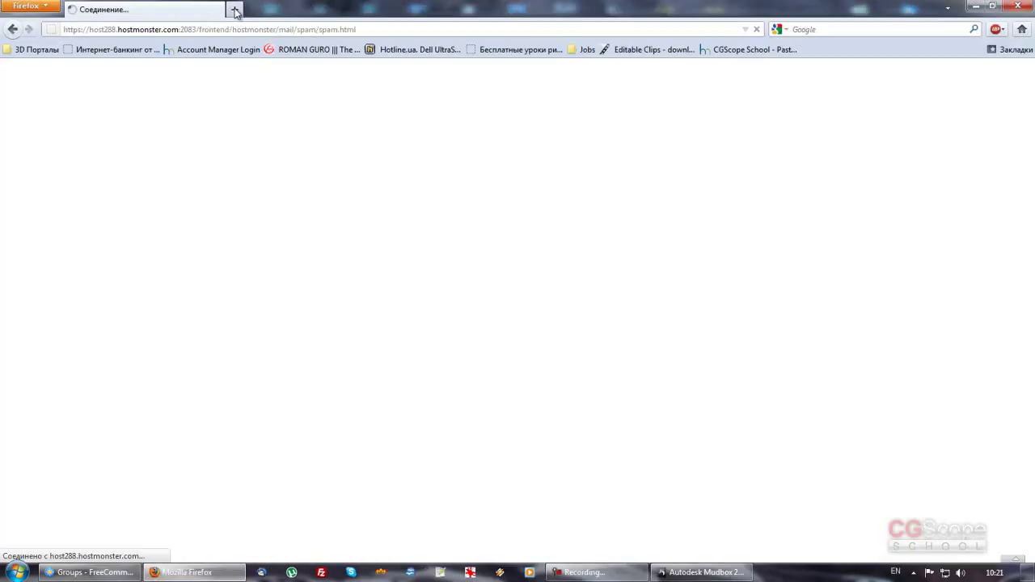
left_click(231, 10)
left_click(219, 10)
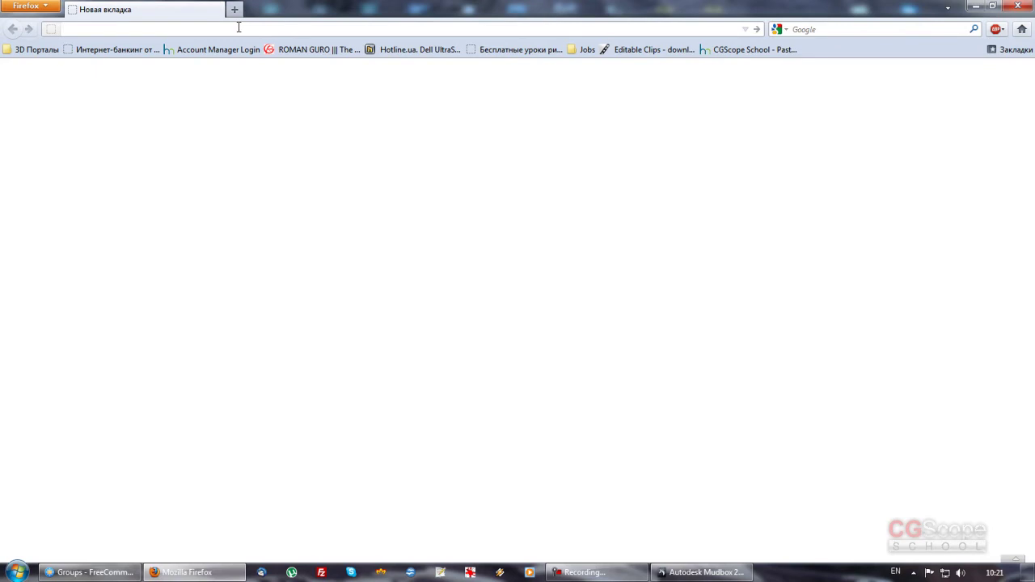
type("a")
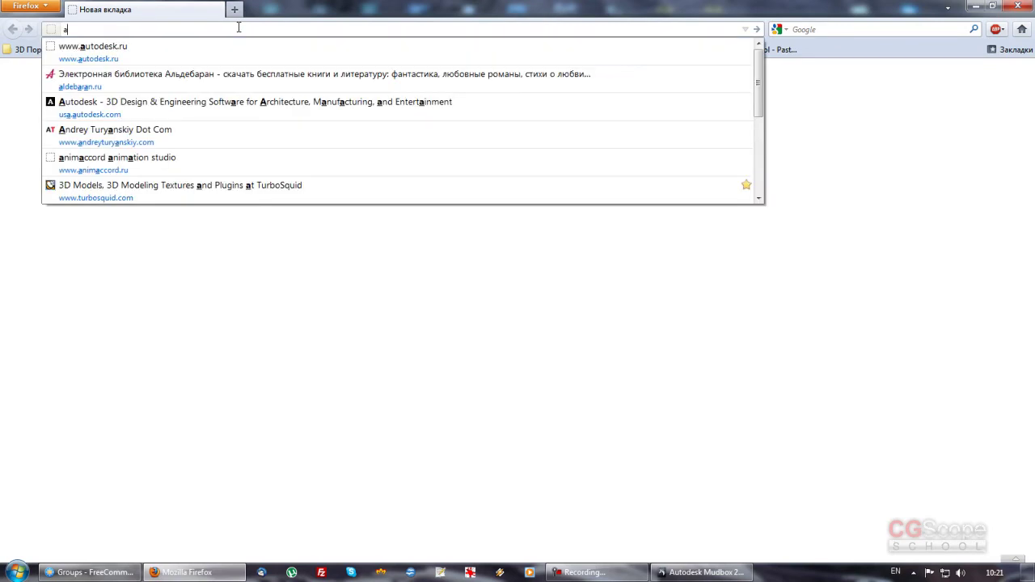
type("utodesk")
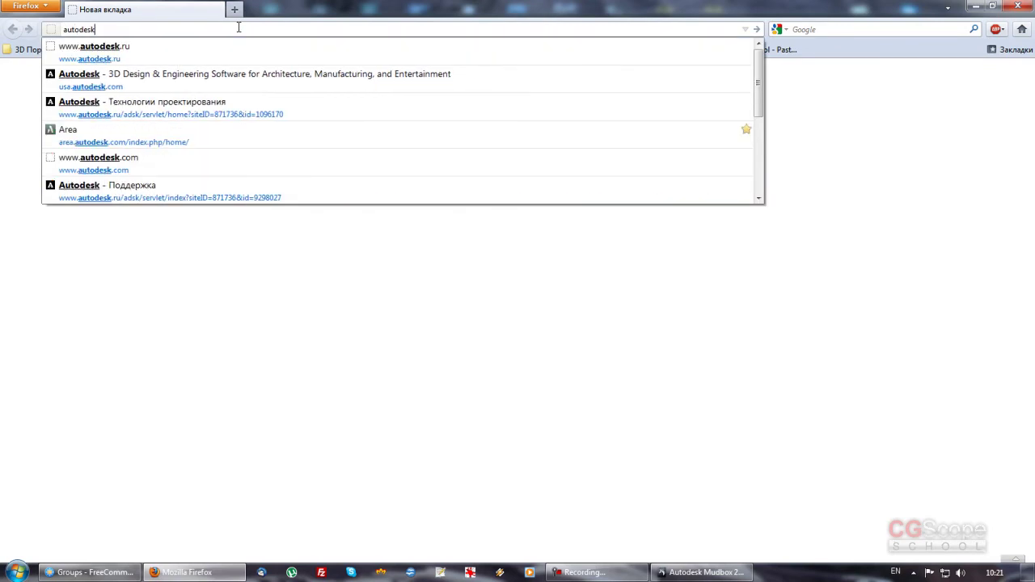
key("Down")
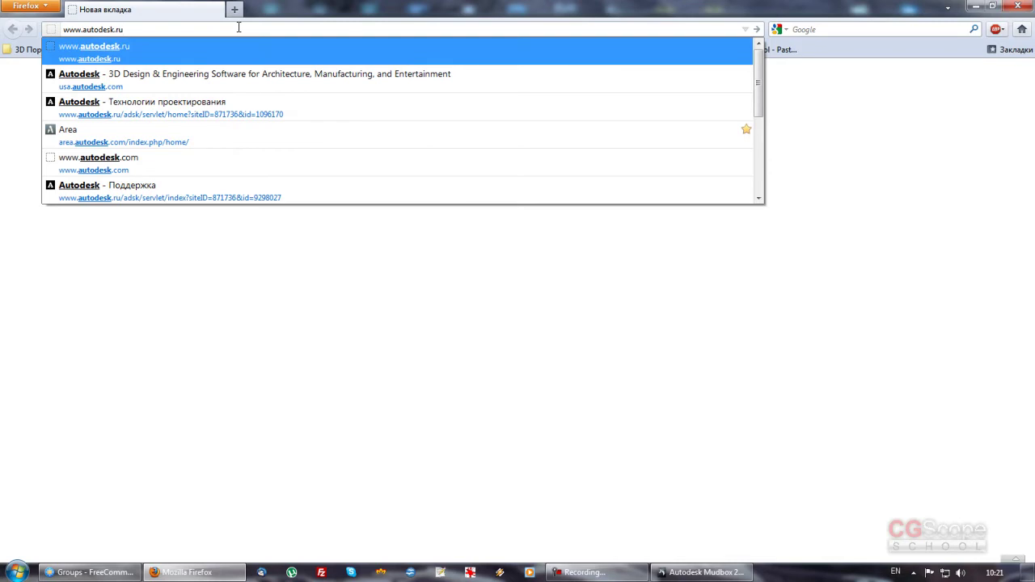
key("Return")
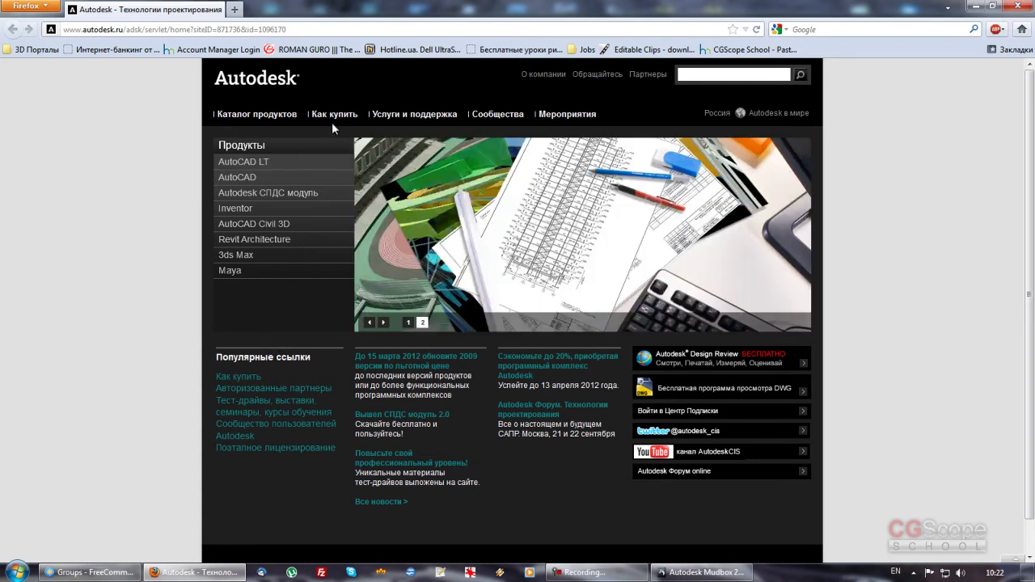
mouse_move(256, 114)
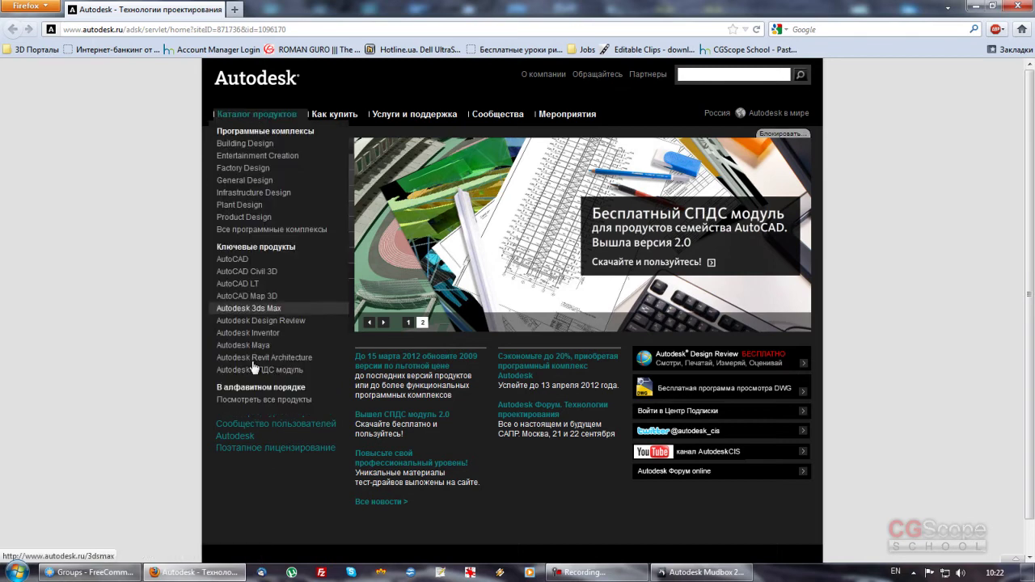
Step: Open the full Autodesk product list and go to the Autodesk Mudbox product page
left_click(254, 401)
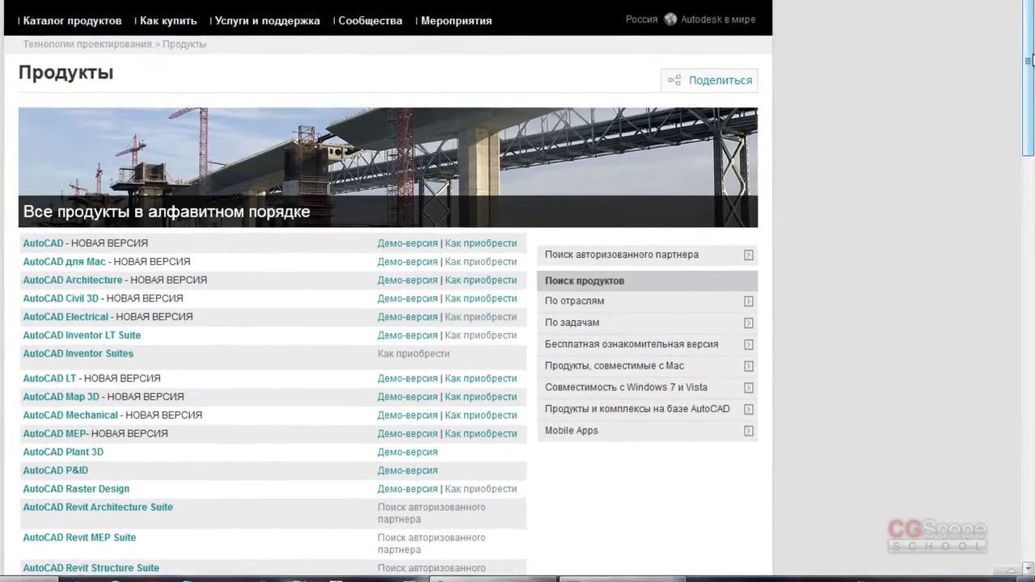
mouse_move(1027, 116)
left_mouse_down()
mouse_move(1011, 295)
mouse_move(987, 397)
left_mouse_up()
left_click(73, 187)
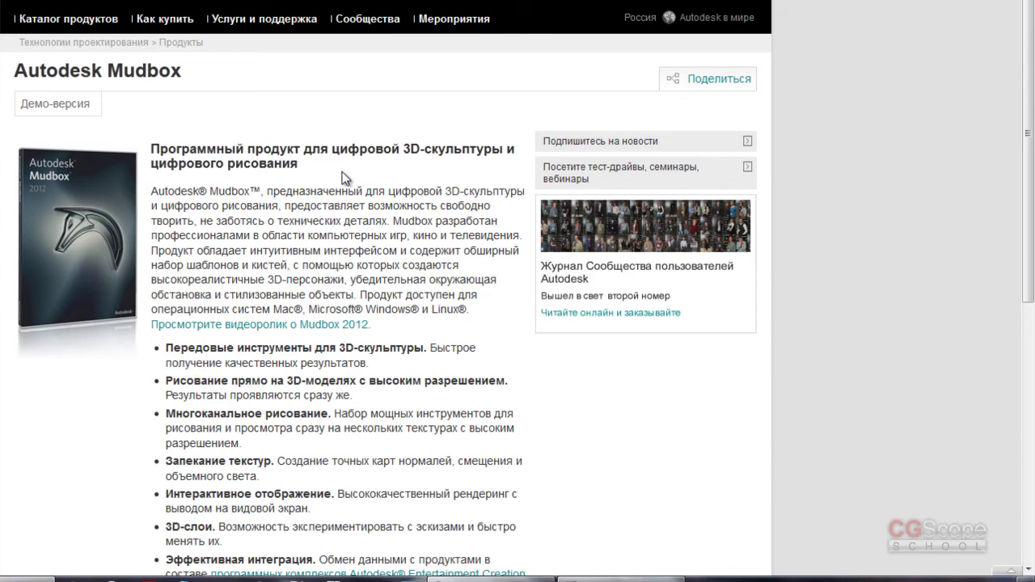
mouse_move(1030, 142)
left_mouse_down()
mouse_move(1033, 190)
mouse_move(1033, 159)
left_mouse_up()
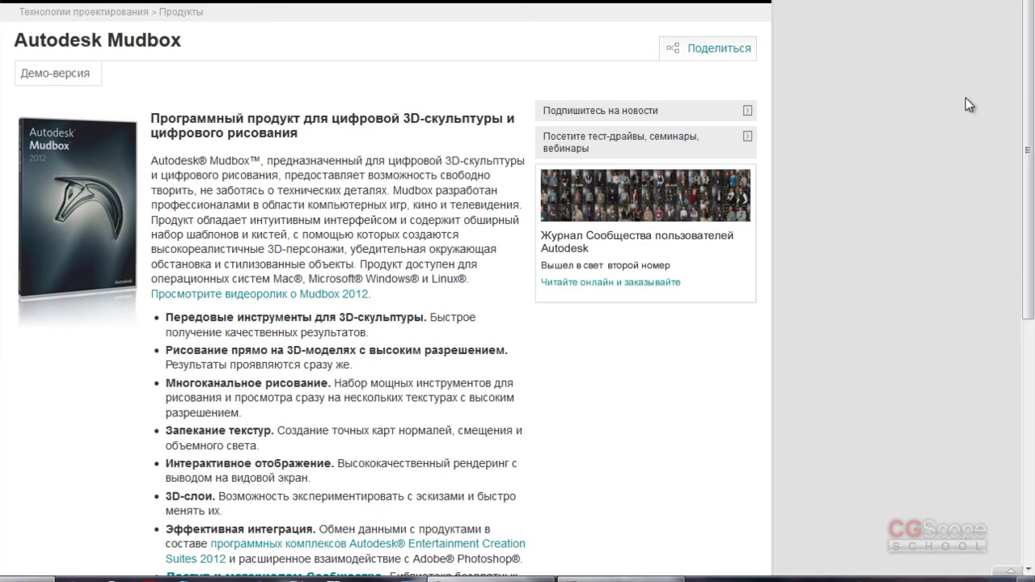
mouse_move(1034, 77)
left_mouse_down()
mouse_move(1033, 198)
mouse_move(1033, 125)
left_mouse_up()
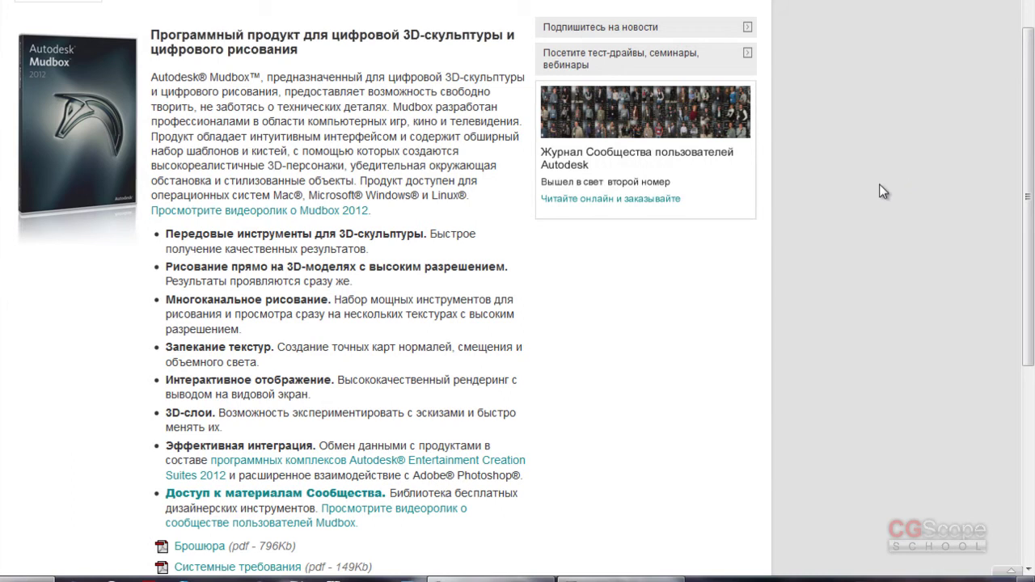
Step: Highlight the painting-on-high-resolution-3D-models feature text, then clear the selection
left_click_drag(166, 267, 404, 268)
left_click(440, 268)
mouse_move(284, 268)
left_mouse_down()
mouse_move(393, 275)
mouse_move(231, 268)
left_mouse_up()
left_click(405, 271)
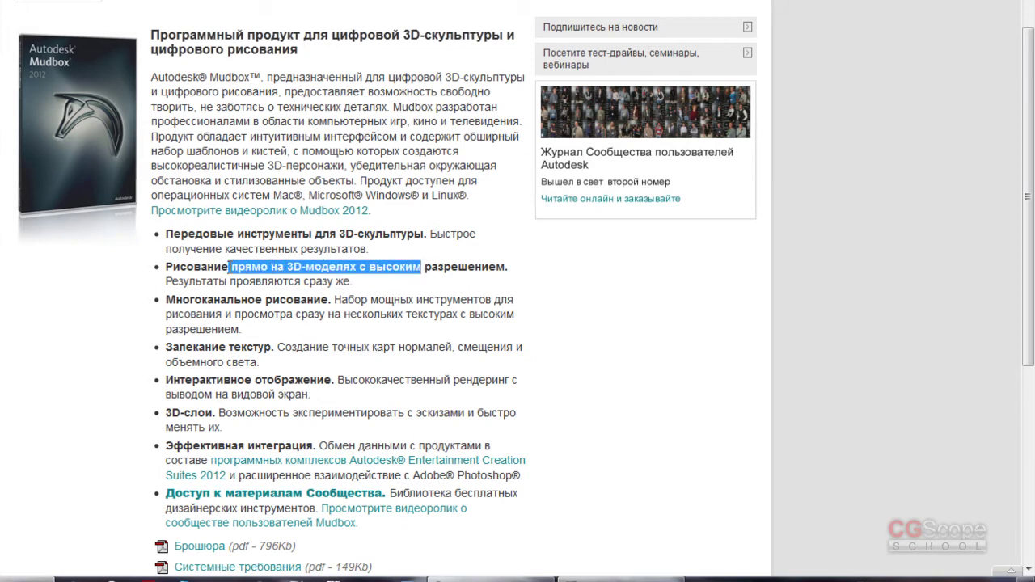
left_click(297, 271)
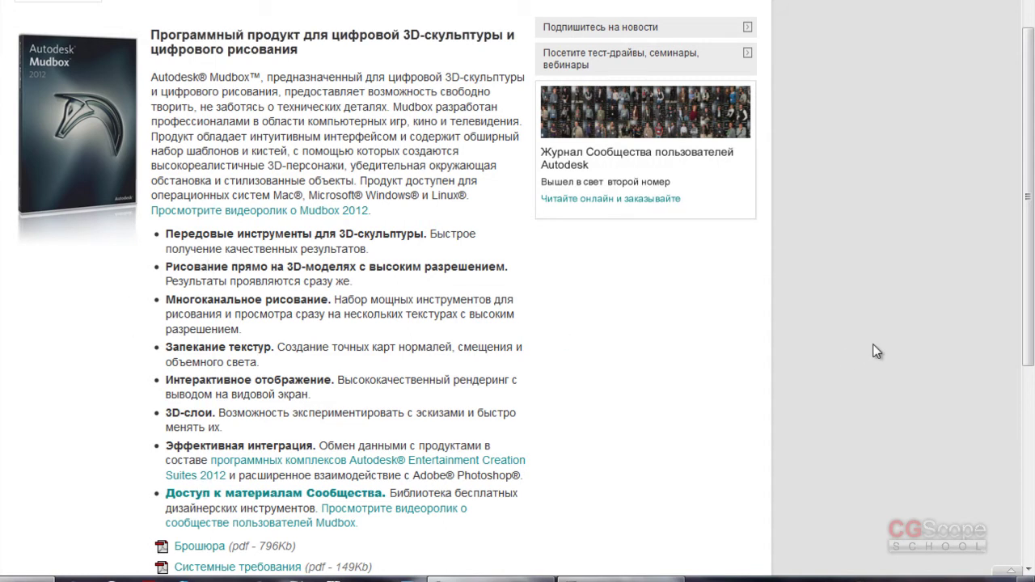
scroll(874, 345, "up", 2)
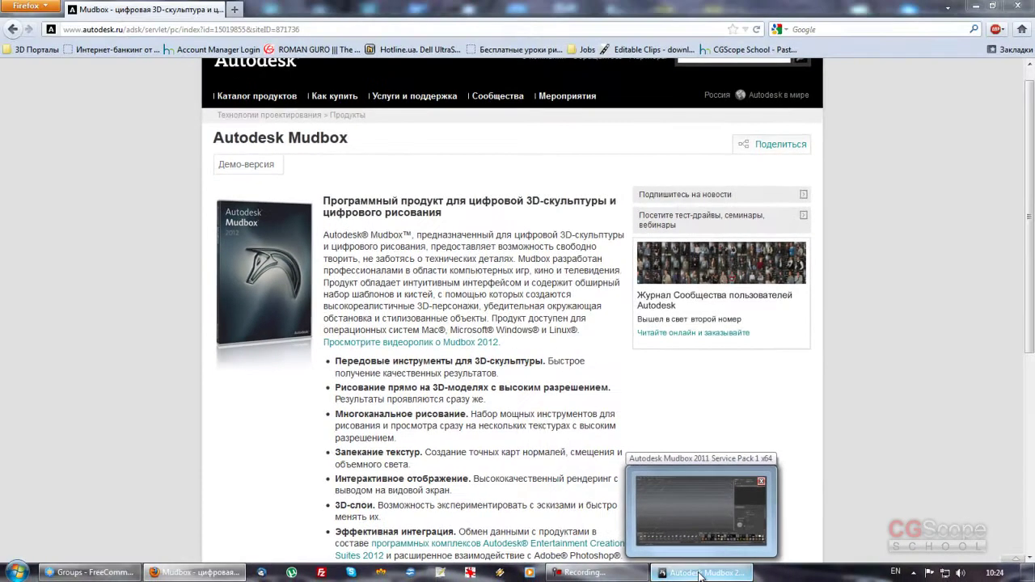
left_click(701, 572)
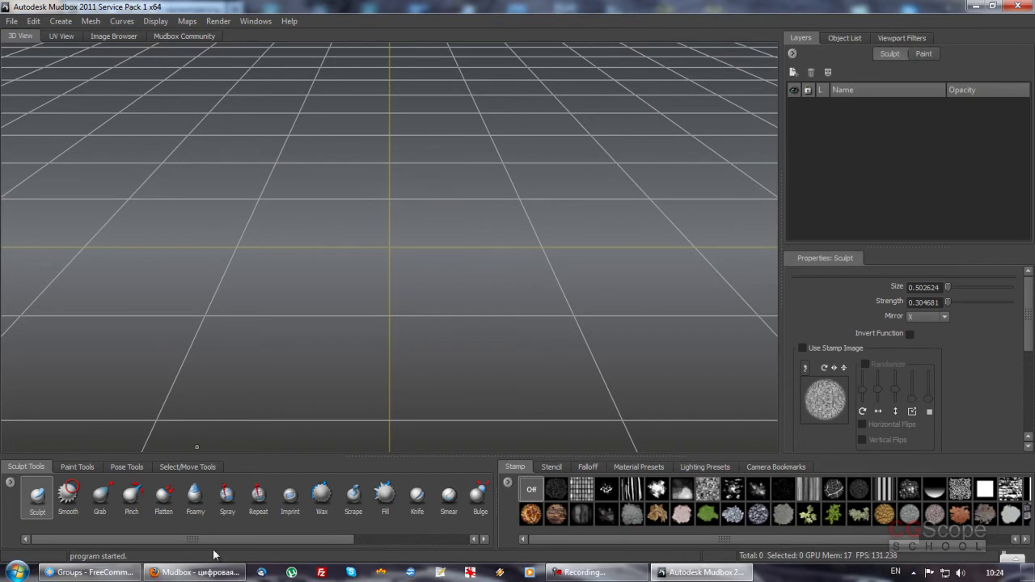
left_click(207, 571)
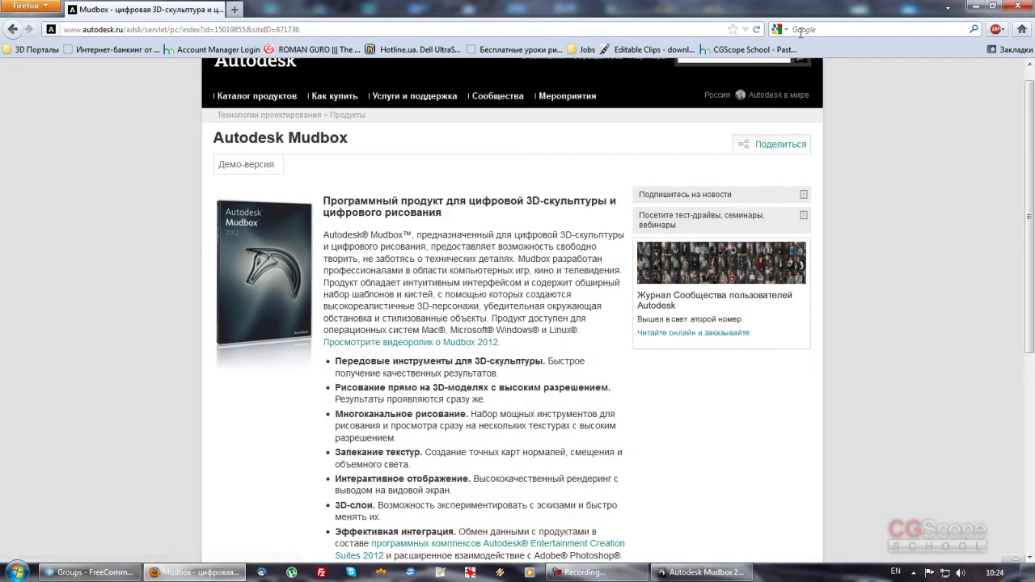
Step: Search Google for 'pixologic' and open the official Pixologic website from the results
left_click(849, 28)
type("pix")
key("Down")
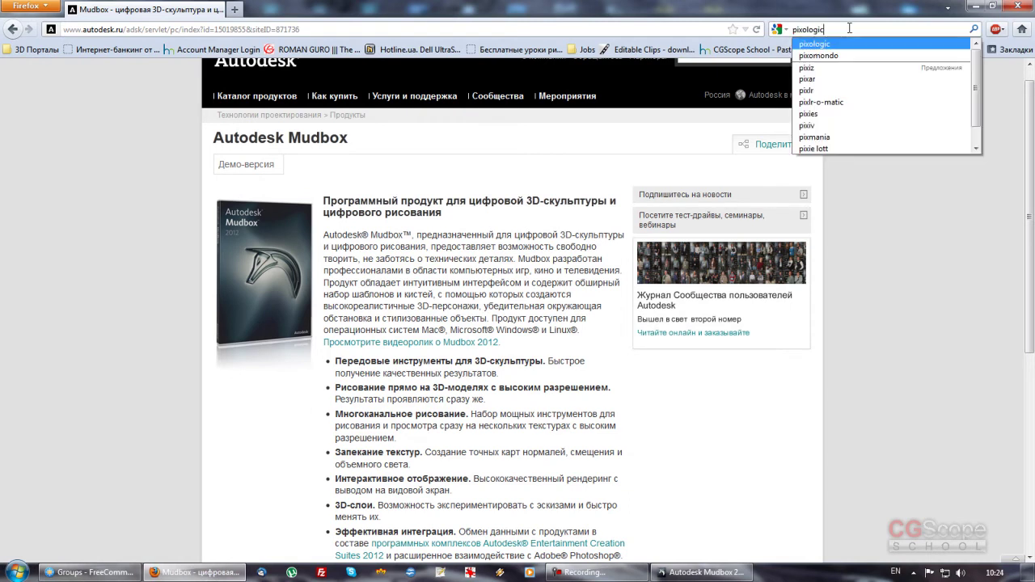
key("Return")
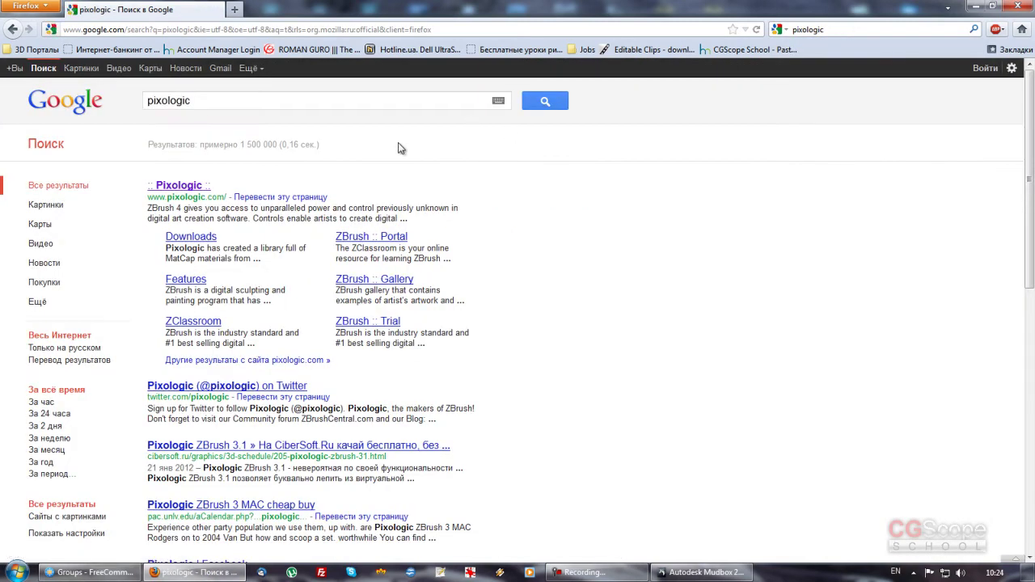
left_click(180, 186)
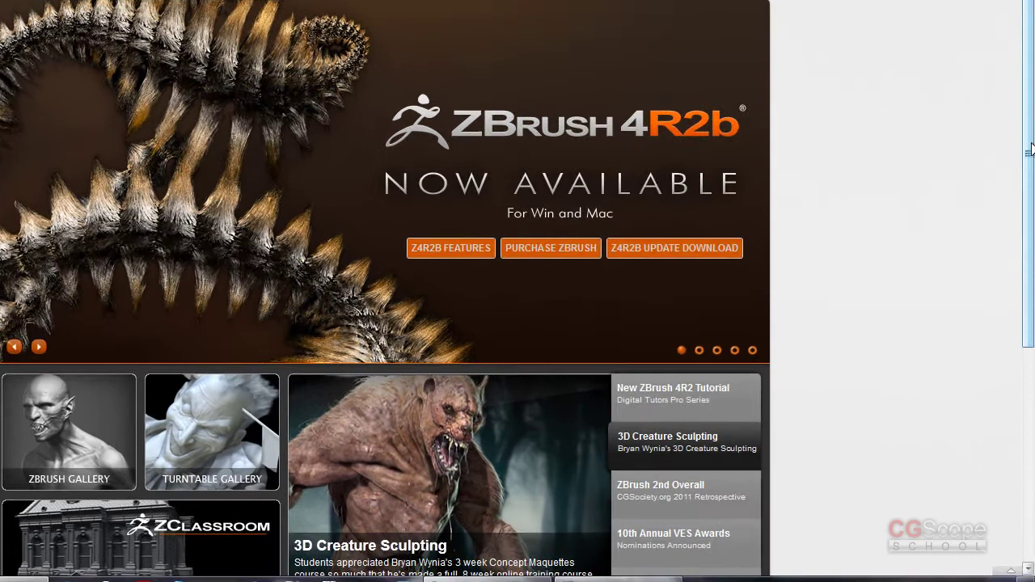
Step: Scroll through the Pixologic homepage's ZBrush banners, news slider and gallery tiles, ending at the top
left_click_drag(1028, 184, 1030, 285)
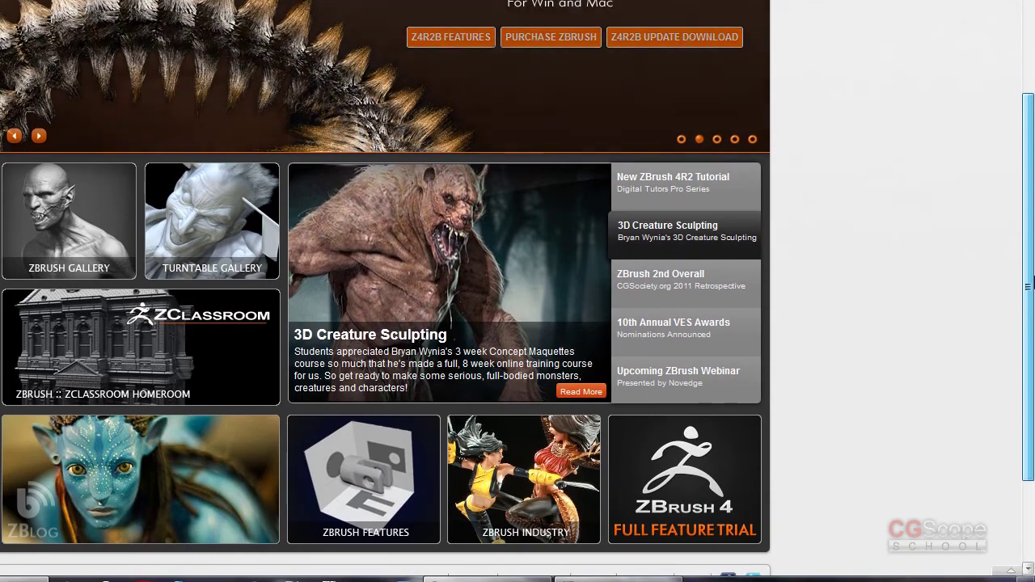
left_click_drag(1030, 285, 1030, 263)
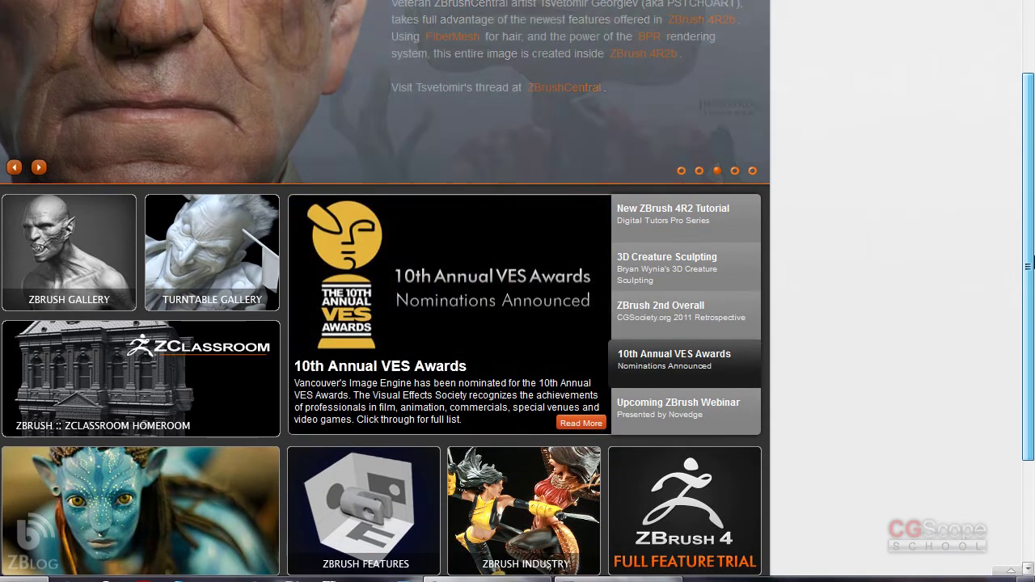
left_click_drag(1029, 263, 1028, 160)
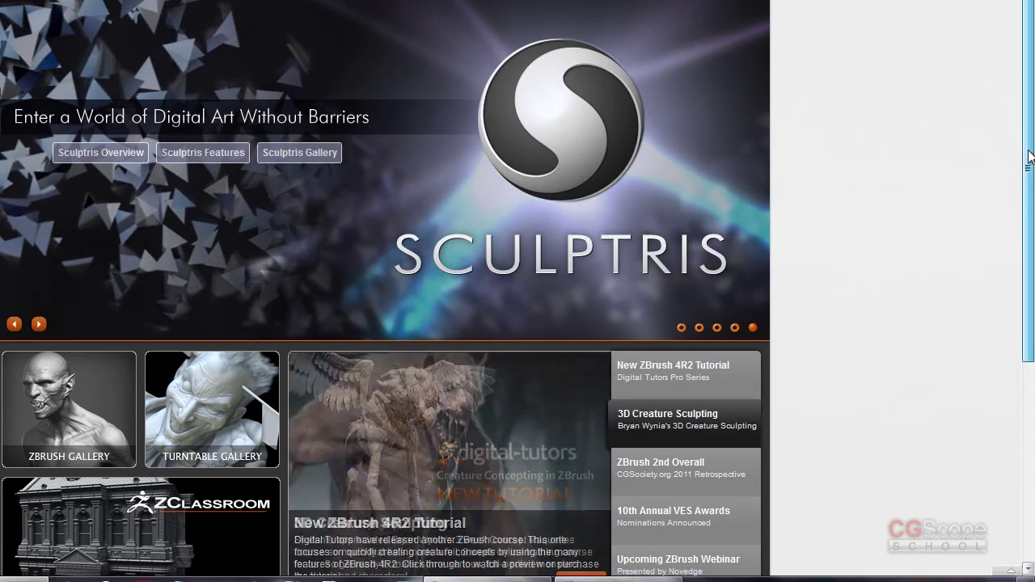
left_click_drag(1033, 152, 1033, 276)
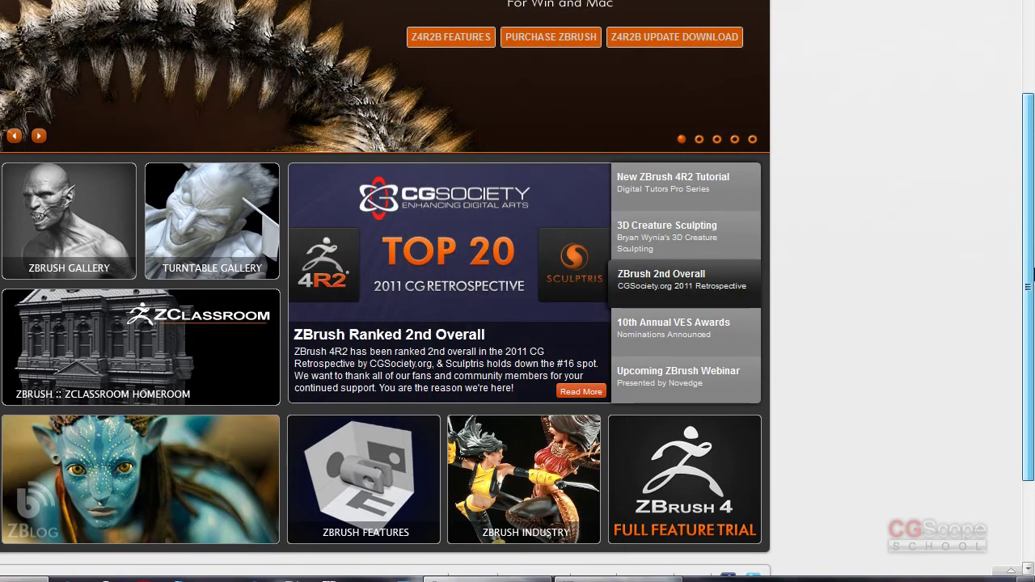
left_click_drag(1033, 275, 1029, 182)
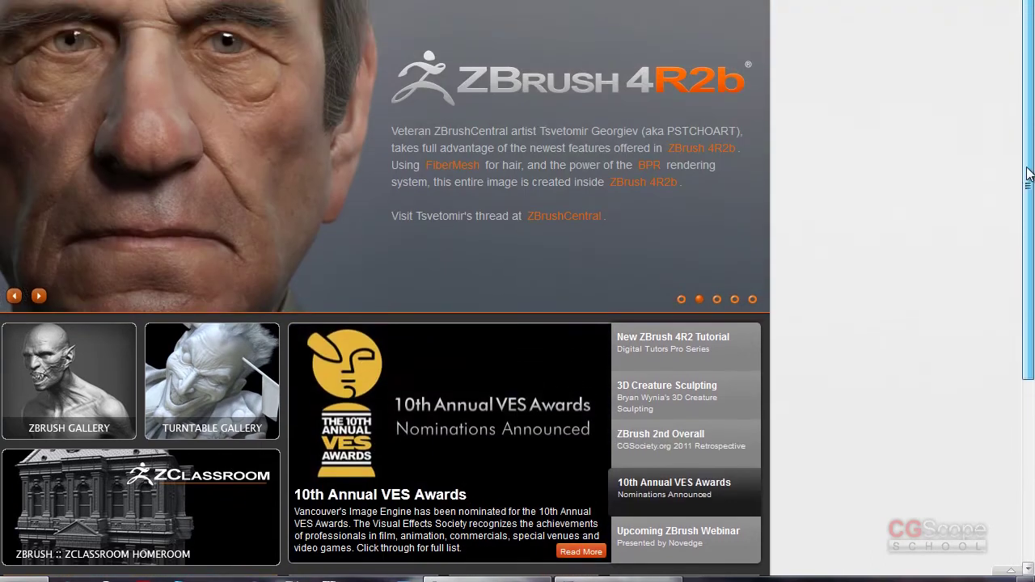
left_click_drag(1029, 182, 1029, 176)
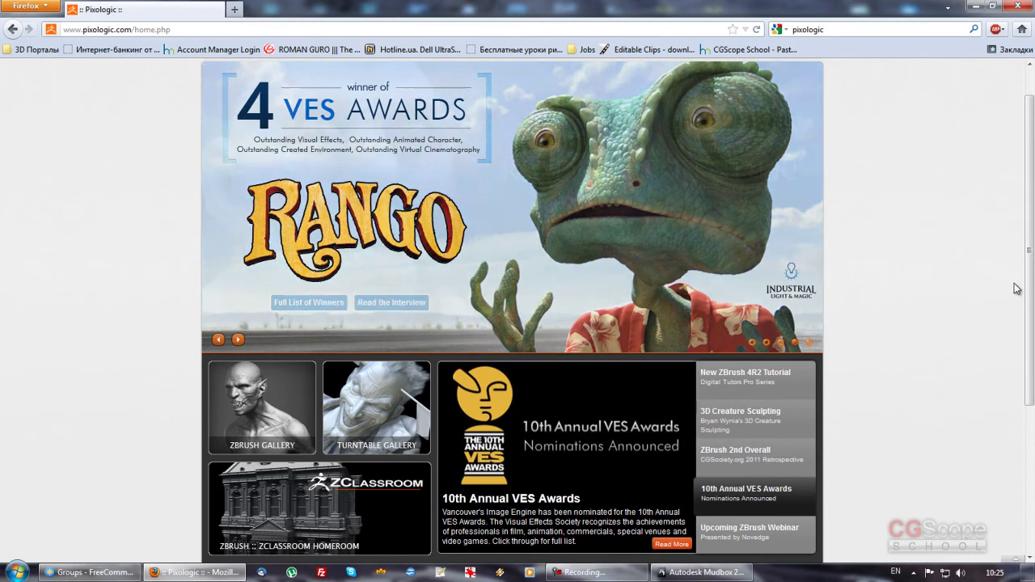
scroll(1016, 293, "up", 1)
mouse_move(1033, 296)
left_mouse_down()
mouse_move(1006, 379)
mouse_move(981, 138)
left_mouse_up()
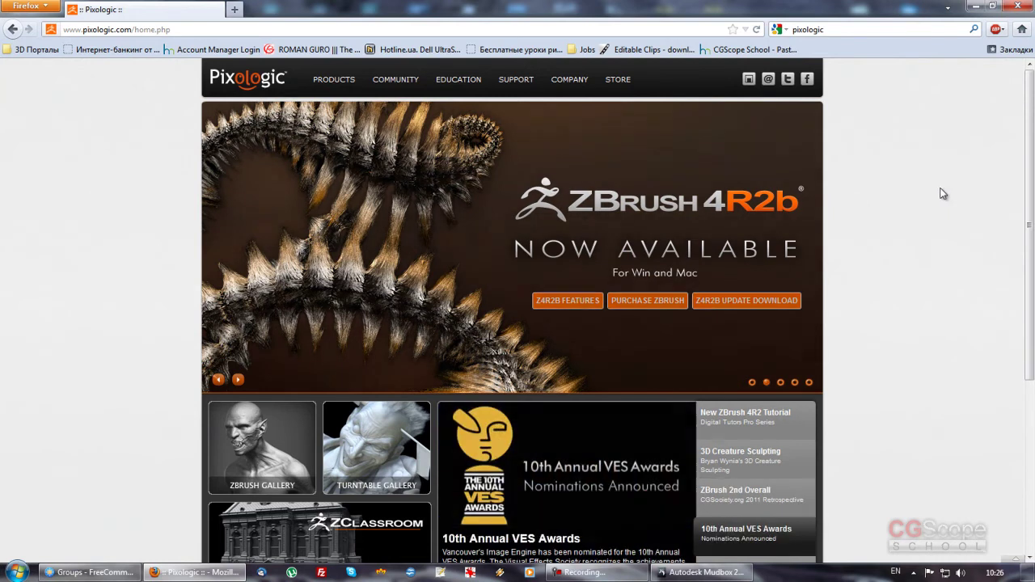
mouse_move(1030, 218)
left_mouse_down()
mouse_move(1032, 334)
mouse_move(1013, 166)
mouse_move(1031, 321)
left_mouse_up()
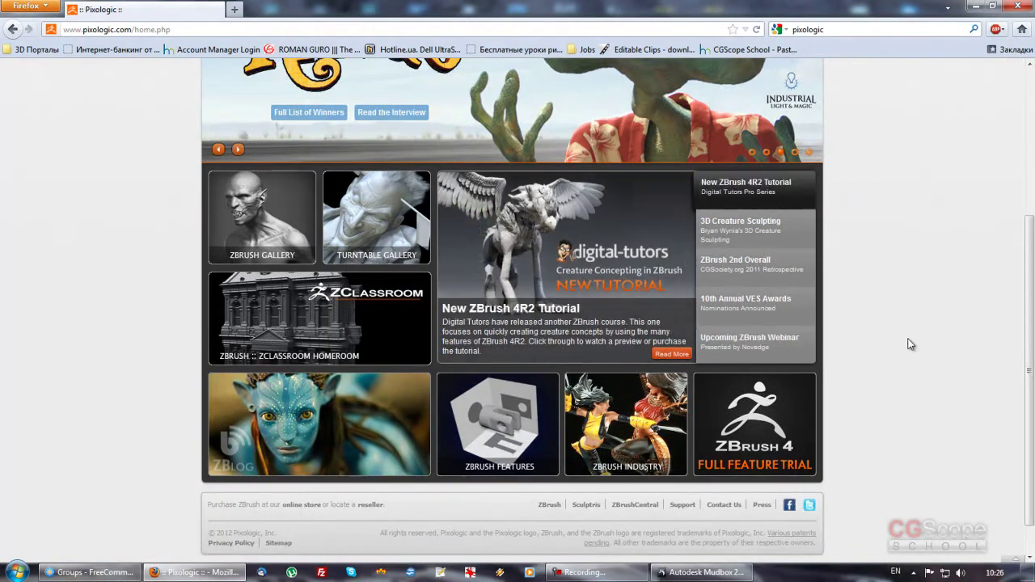
scroll(912, 344, "up", 4)
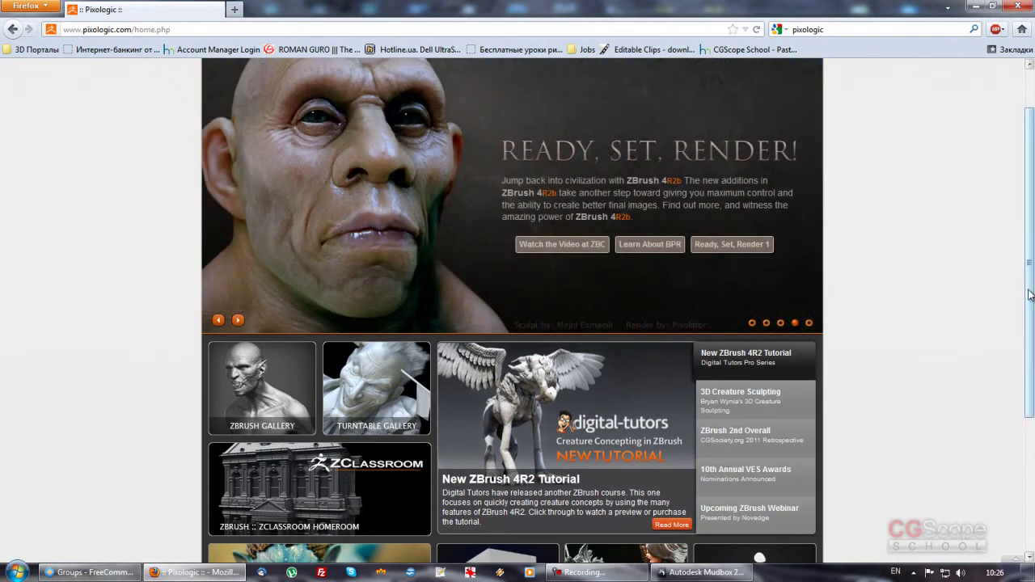
mouse_move(1031, 295)
left_mouse_down()
mouse_move(1033, 404)
mouse_move(1018, 230)
left_mouse_up()
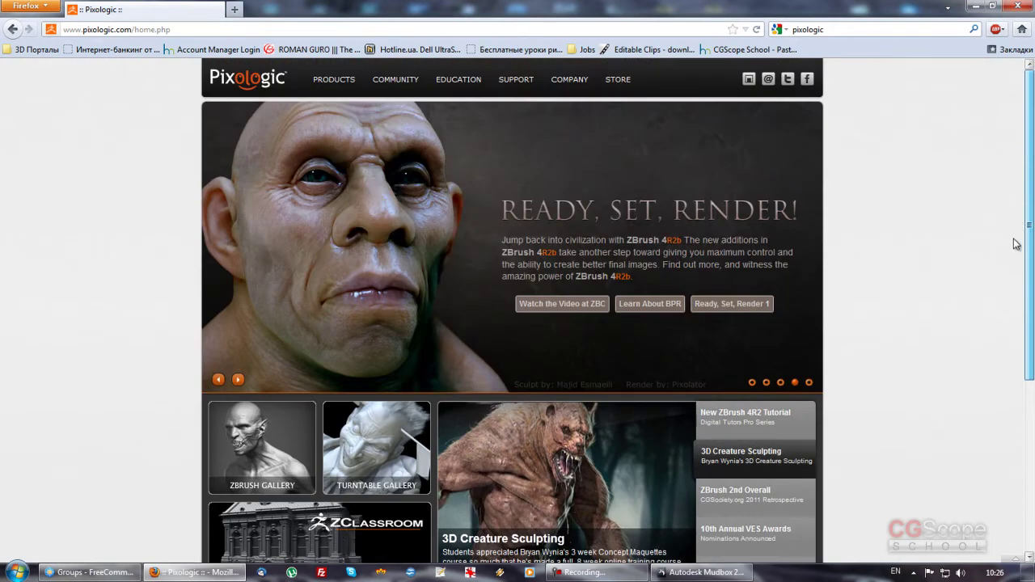
scroll(1017, 258, "down", 1)
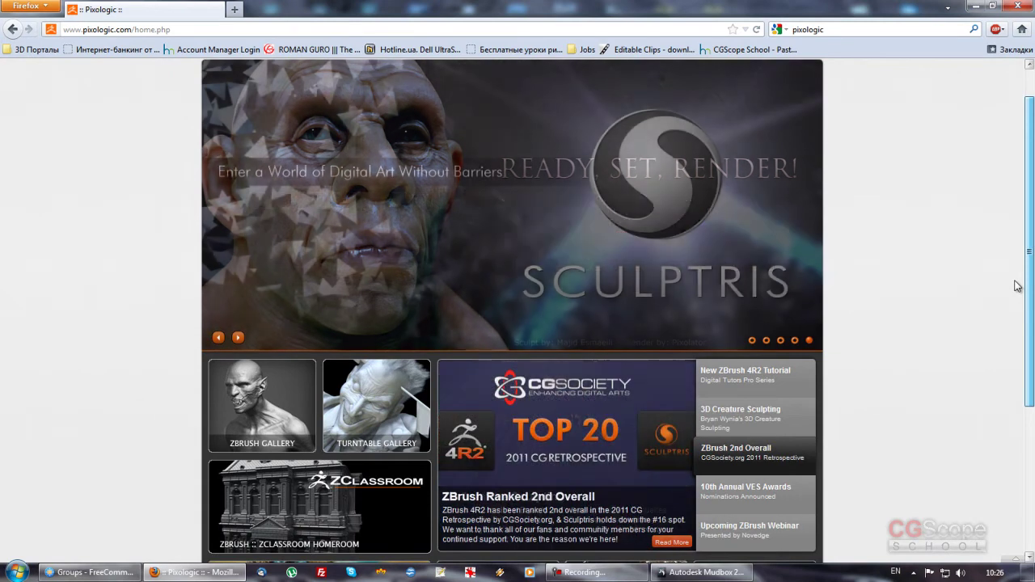
scroll(1018, 279, "up", 1)
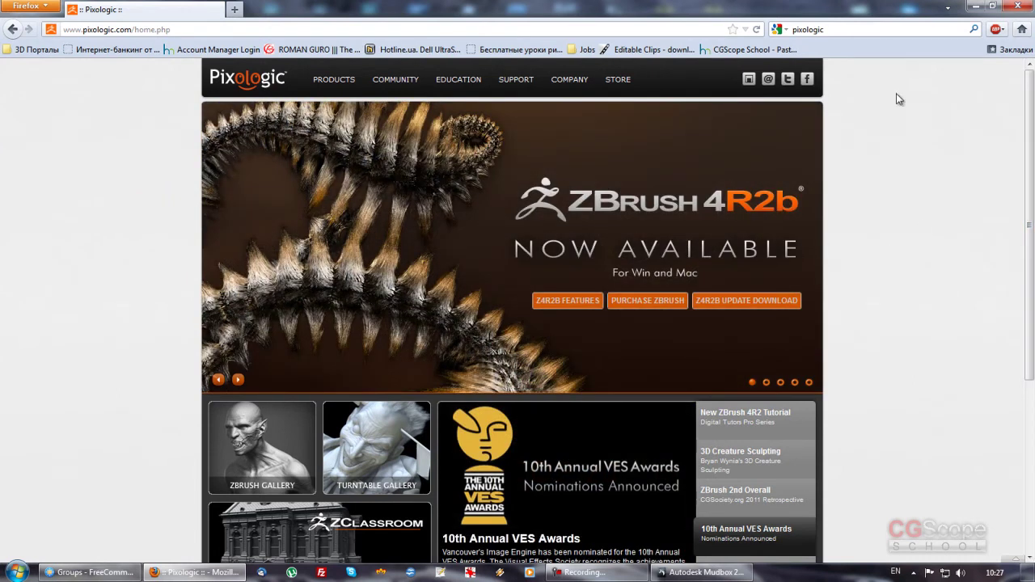
Step: Search the web for '3dcoat' and open the official 3D-Coat site from the results
left_click(874, 29)
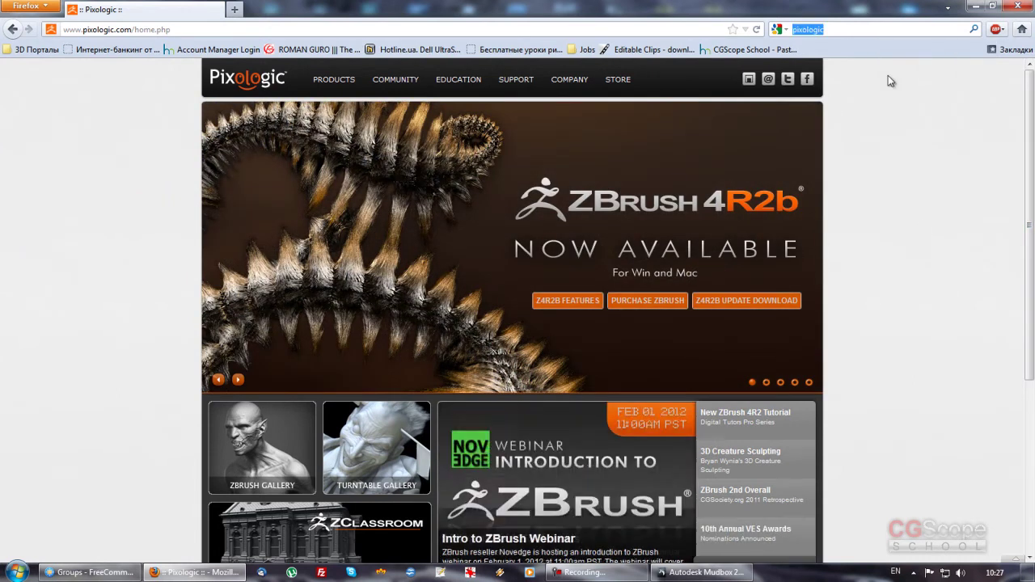
type("3d")
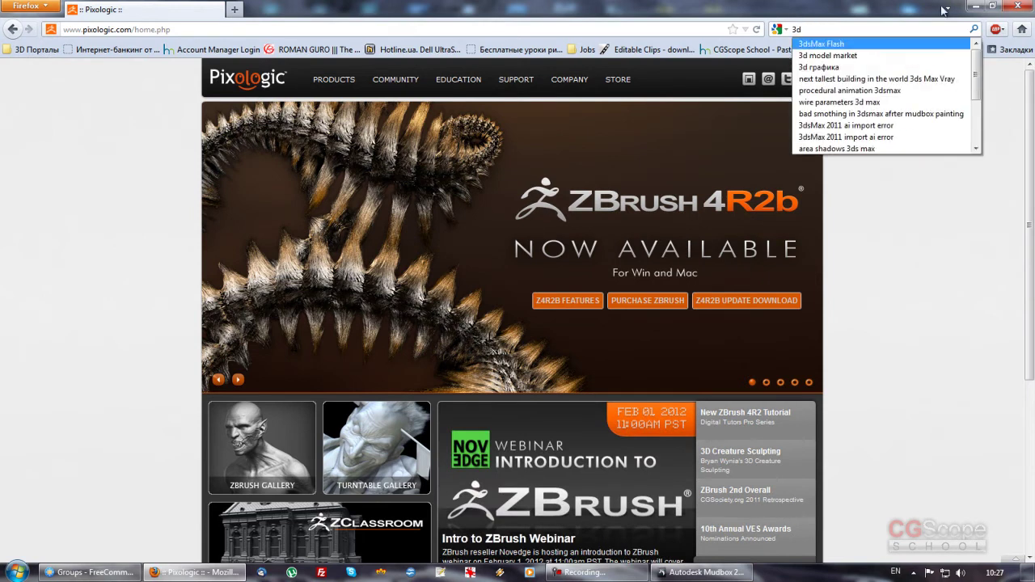
type("coat")
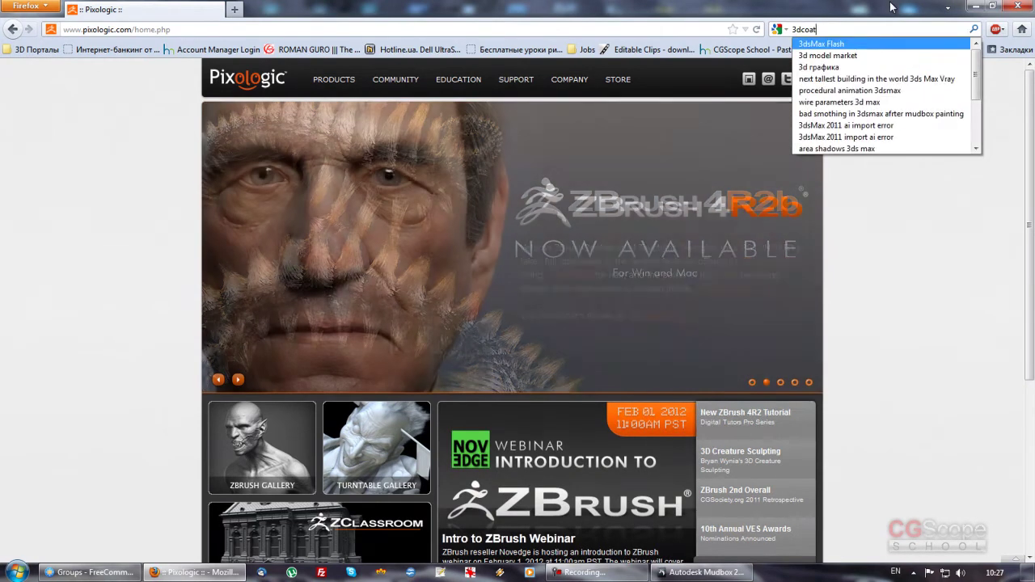
key("Return")
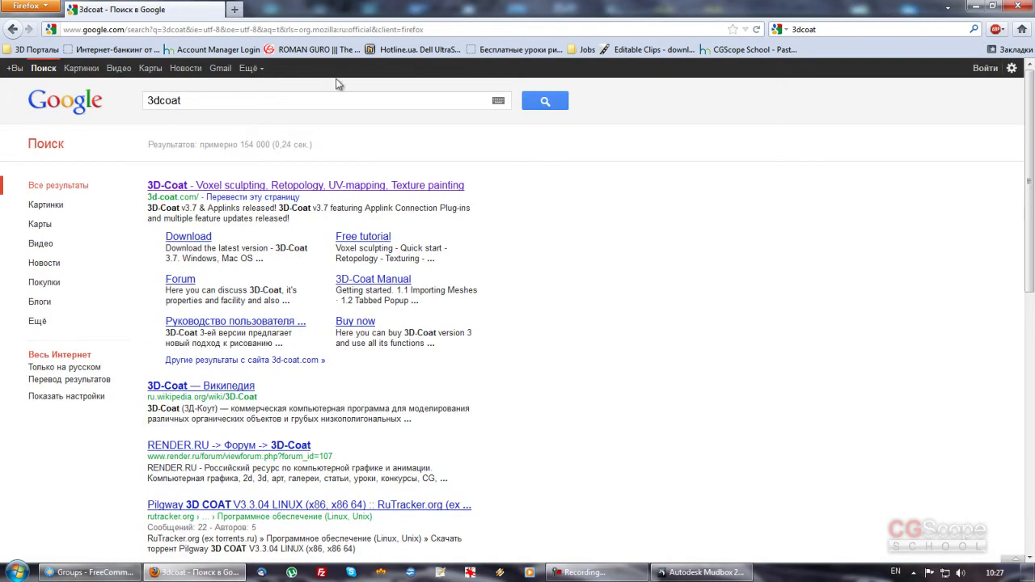
left_click(355, 187)
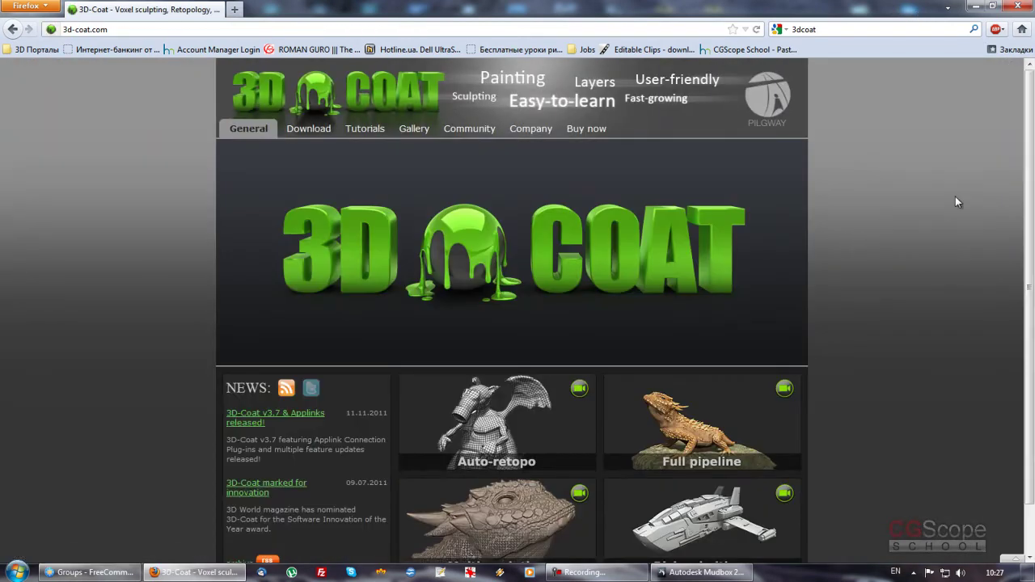
Step: Scroll through the 3D-Coat home page's Try&Buy v3.7 banner, news and feature tiles
left_click_drag(1032, 205, 1033, 200)
scroll(1032, 287, "down", 1)
left_click_drag(1032, 287, 1024, 338)
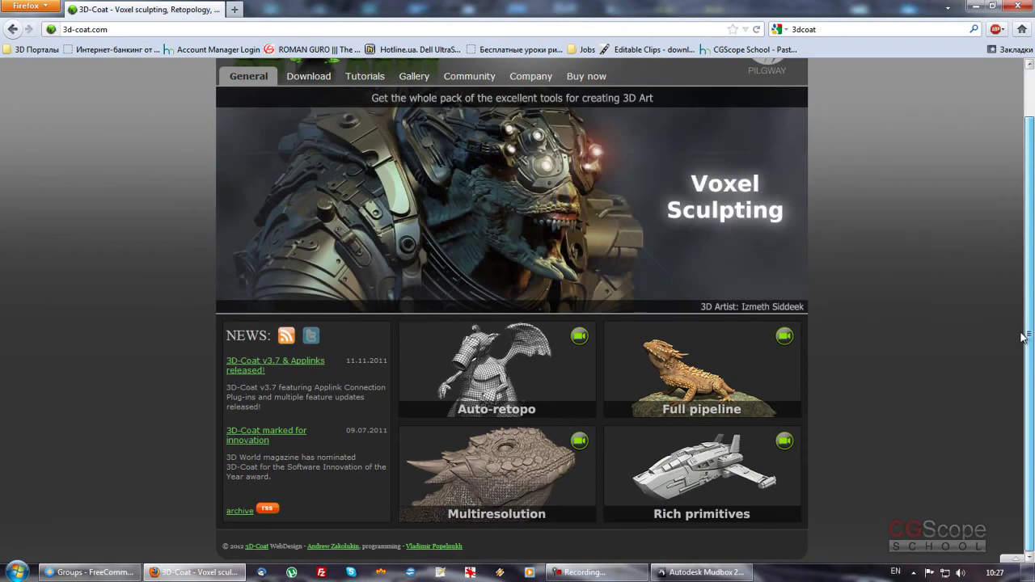
mouse_move(1024, 338)
left_mouse_down()
mouse_move(1024, 280)
mouse_move(1026, 320)
left_mouse_up()
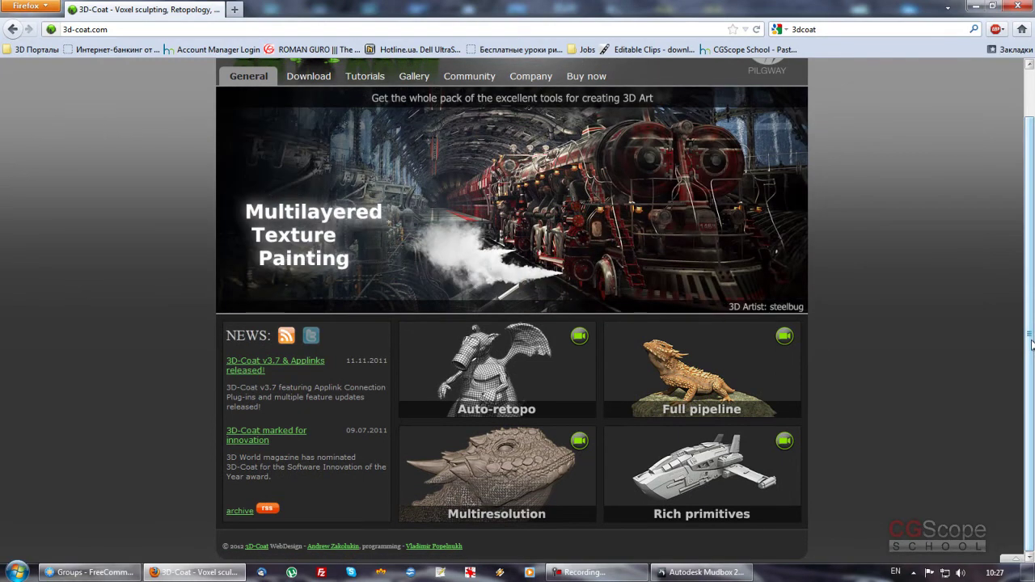
left_click_drag(1032, 343, 1031, 295)
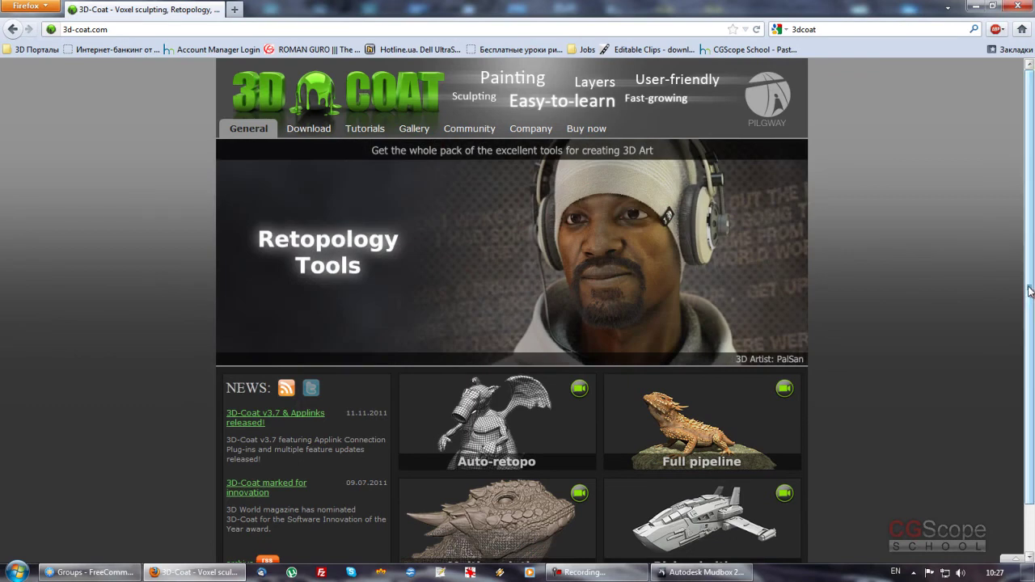
left_click_drag(1030, 293, 1020, 340)
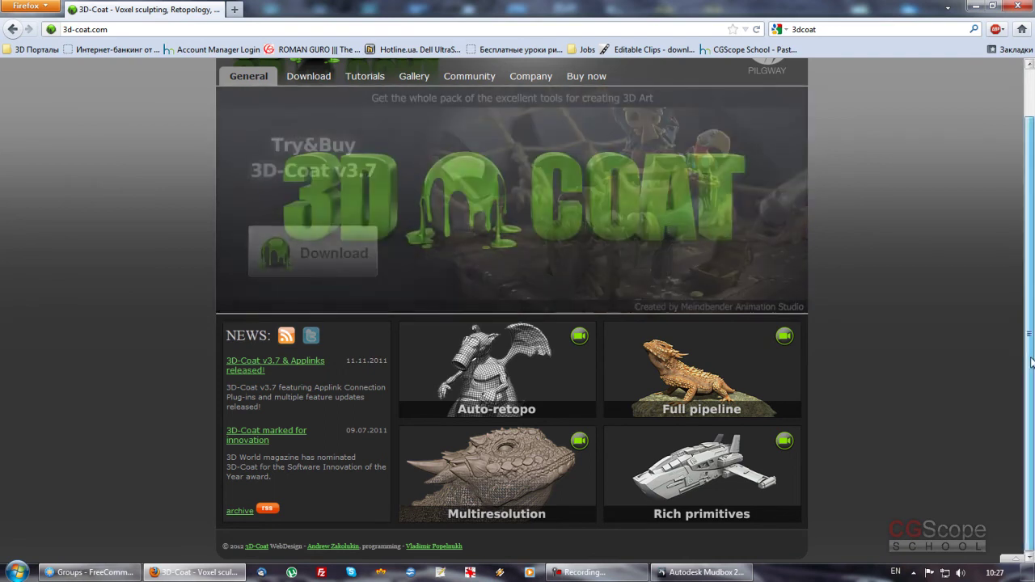
scroll(811, 291, "up", 1)
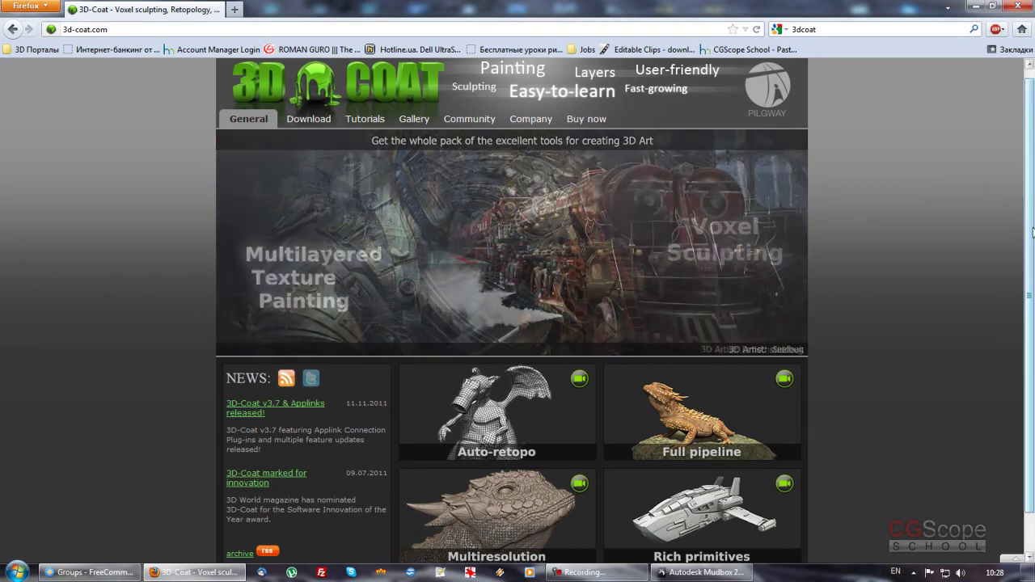
left_click_drag(1033, 233, 1031, 255)
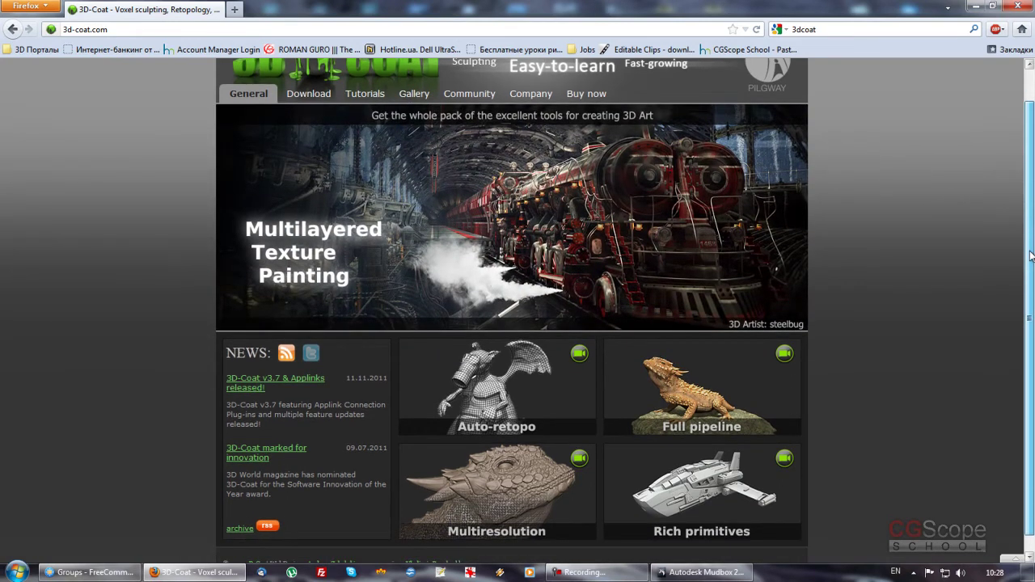
left_click_drag(1031, 255, 1026, 193)
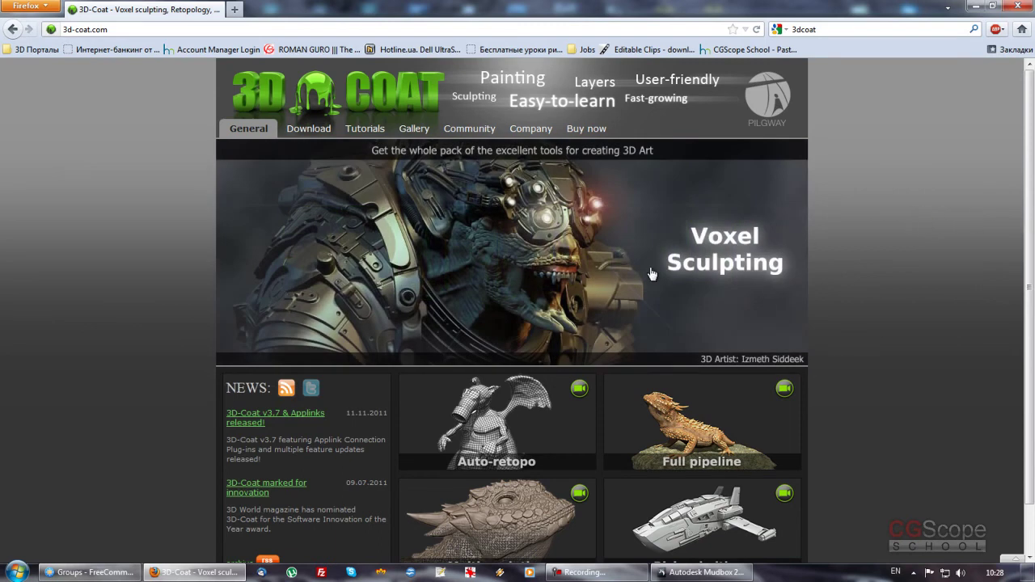
left_click_drag(1033, 306, 1026, 358)
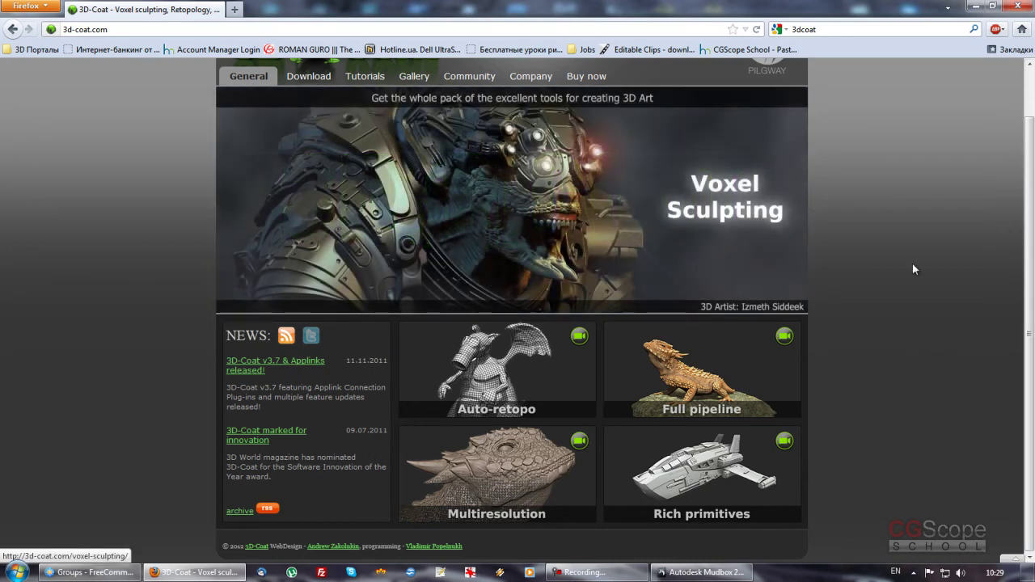
left_click_drag(1027, 316, 1028, 354)
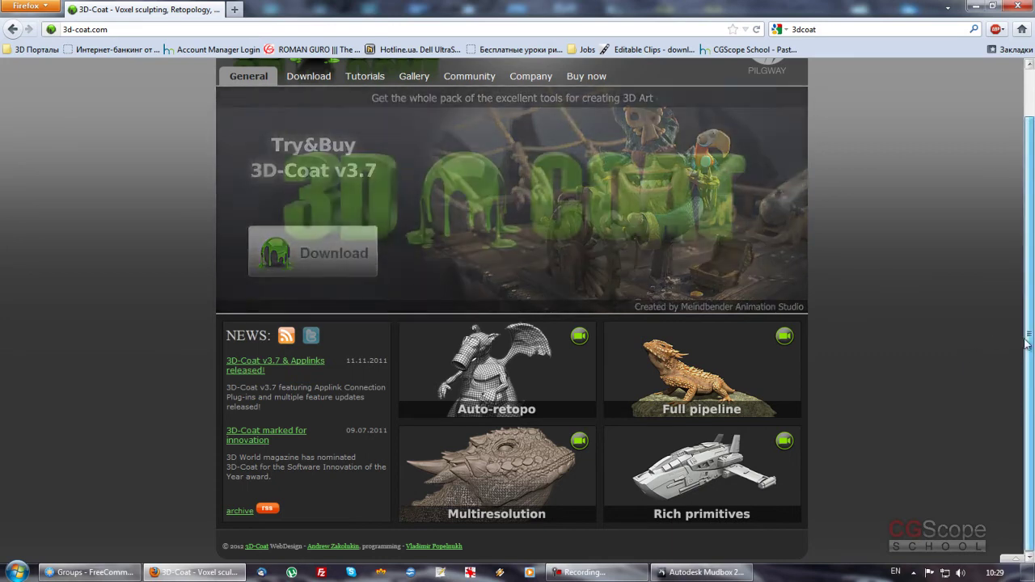
scroll(1026, 343, "up", 2)
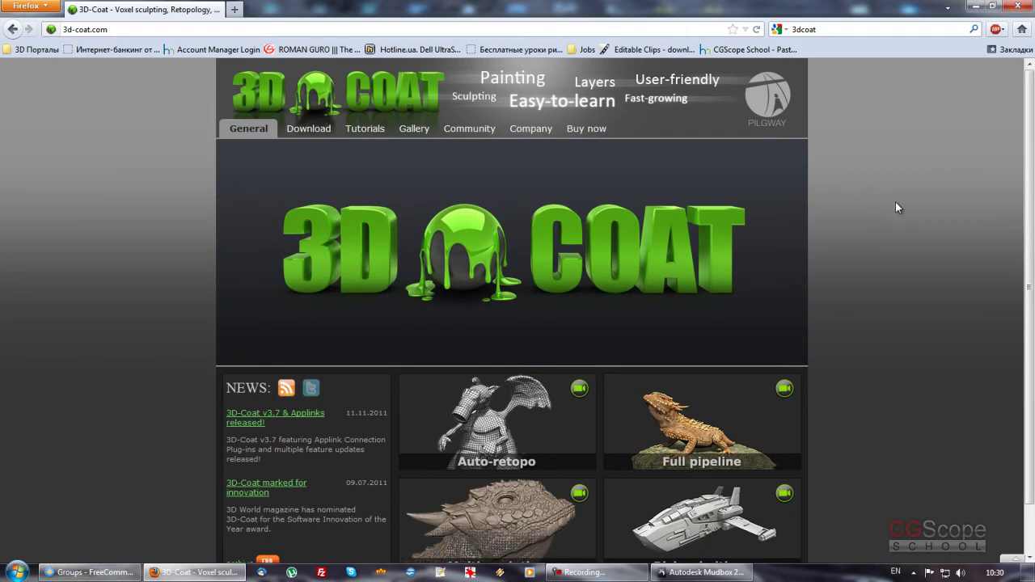
Step: Close Firefox to reveal Mudbox, then reopen the browser and load 3d-coat.com
left_click(1021, 6)
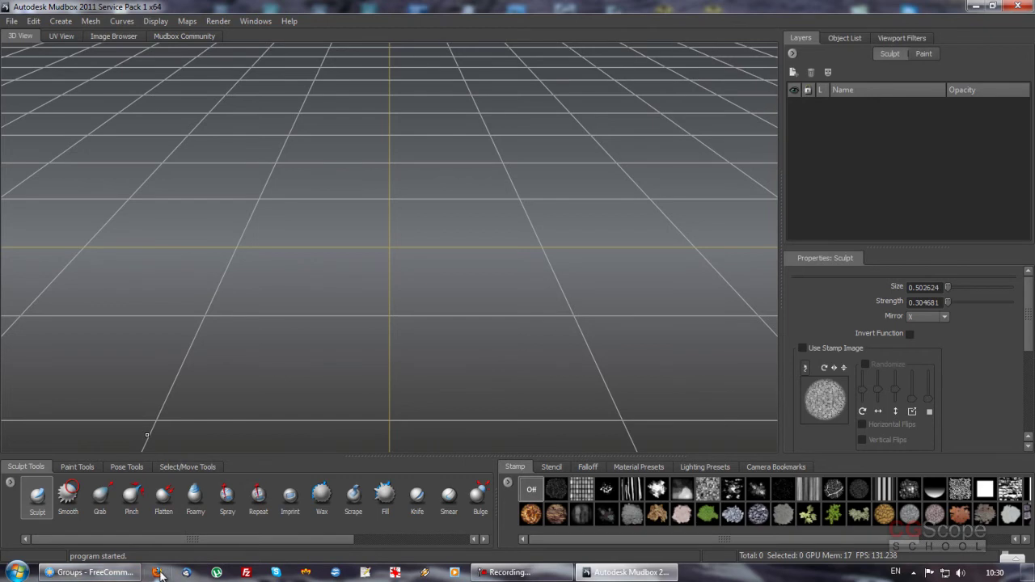
type("3d-coat.com")
key("Return")
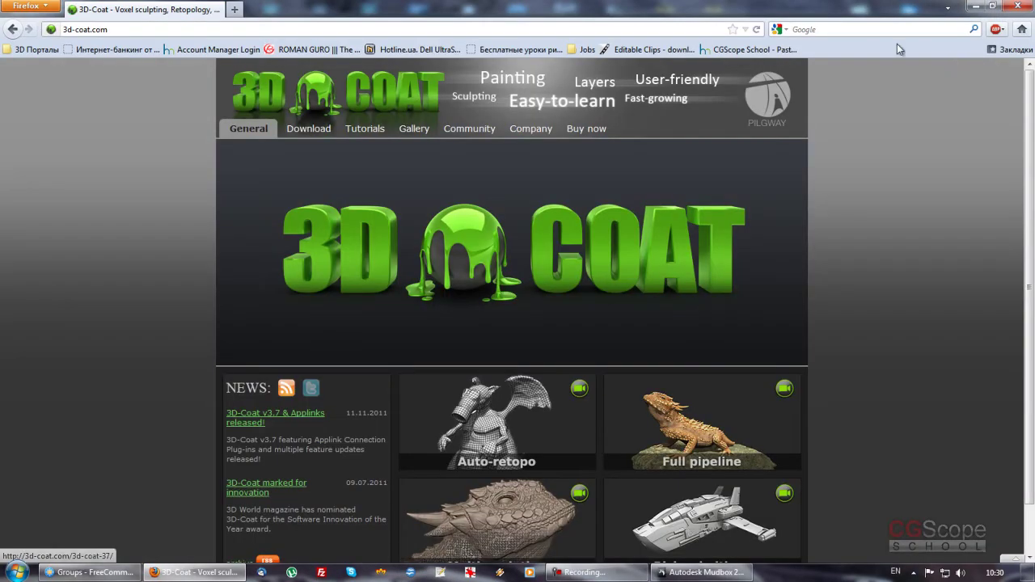
Step: Replace the current address with 'wacom' and go to the Wacom Россия site, wacom.ru
left_click(846, 29)
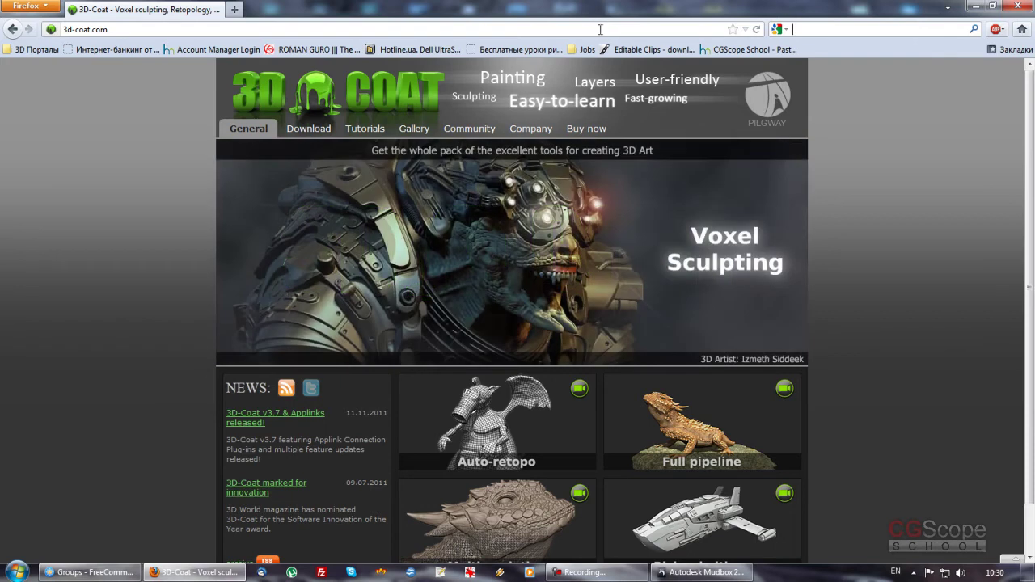
left_click(600, 29)
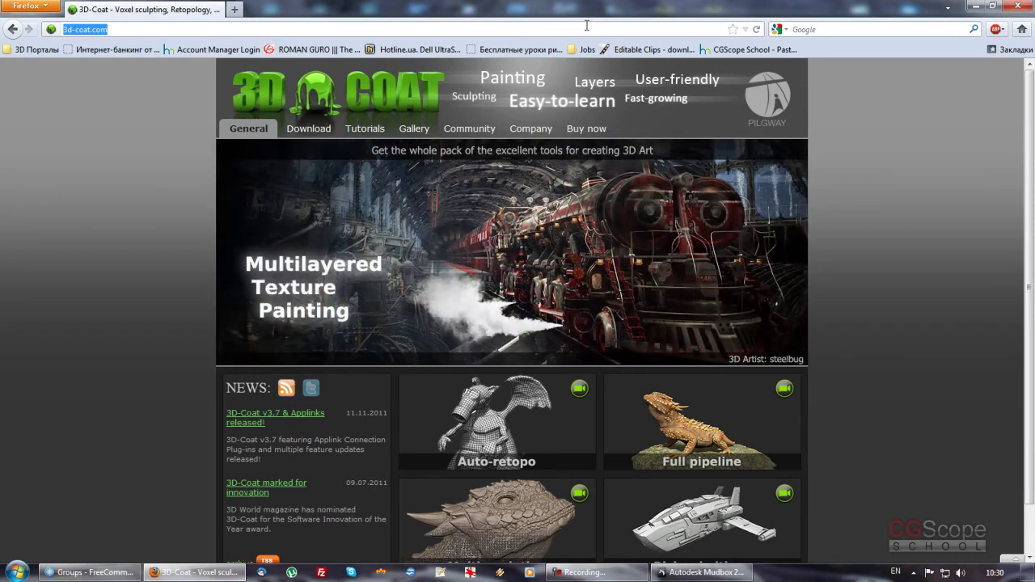
type("wacom")
key("Down")
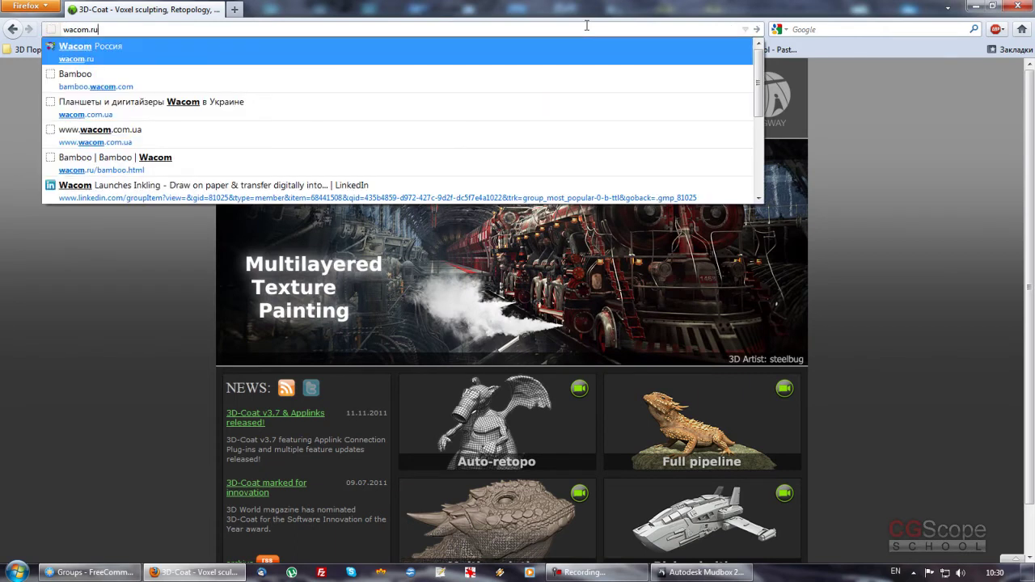
key("Return")
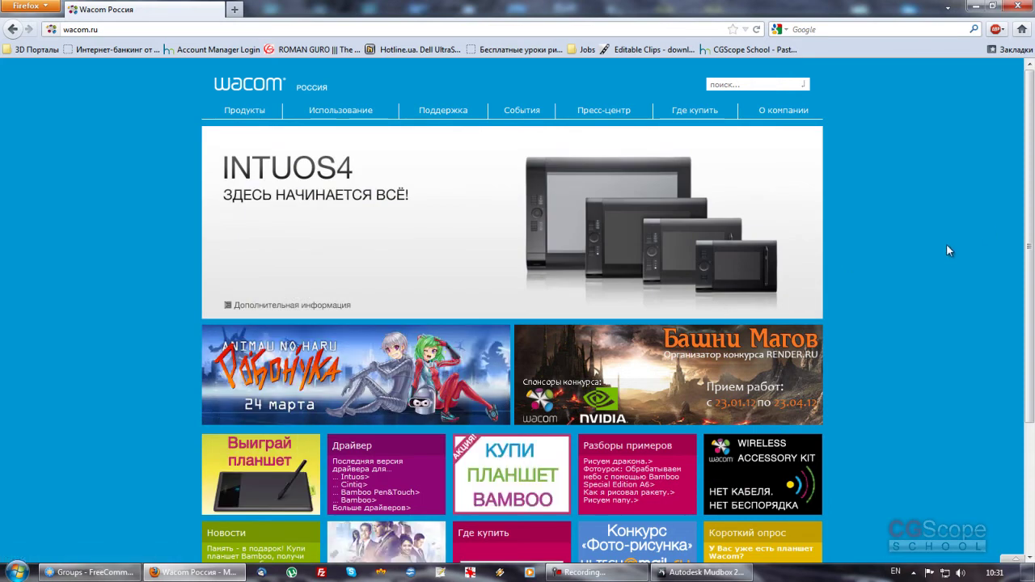
Step: Open Wacom's Продукты page and scroll through the Cintiq, Intuos4, Bamboo and Inkling lines
left_click(245, 112)
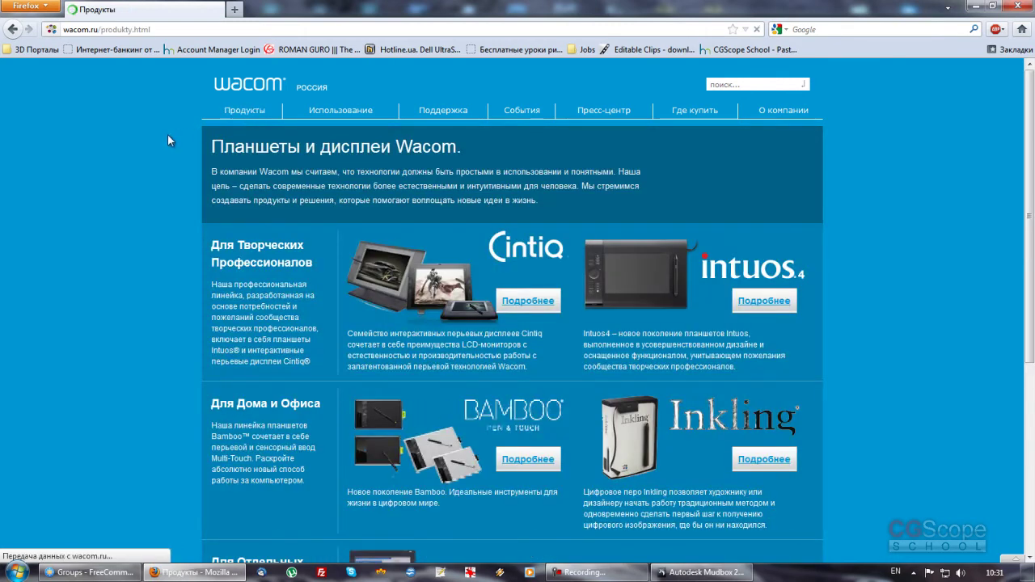
mouse_move(1030, 222)
left_mouse_down()
mouse_move(1030, 314)
mouse_move(1032, 277)
left_mouse_up()
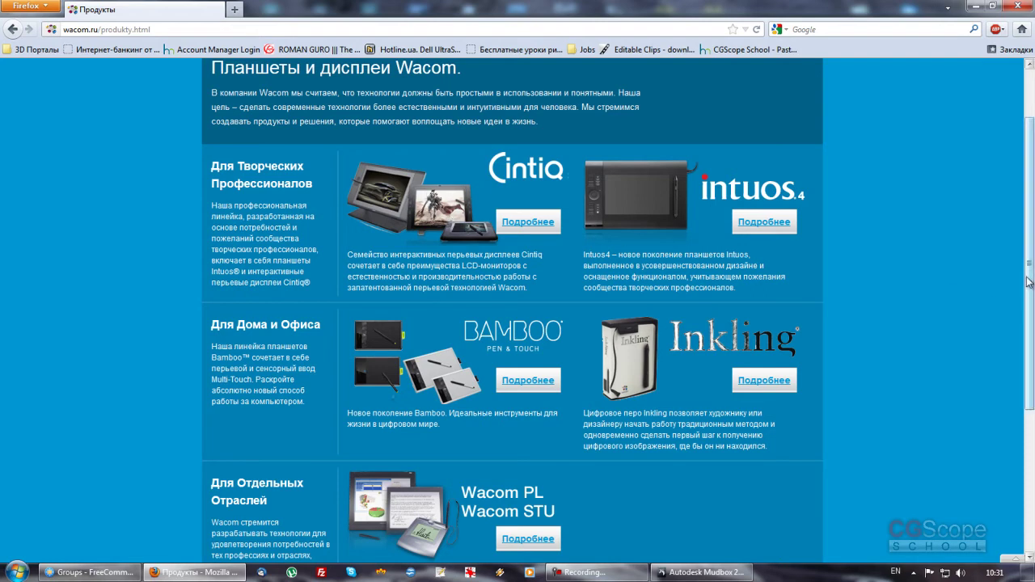
mouse_move(1031, 258)
left_mouse_down()
mouse_move(1033, 305)
mouse_move(1033, 250)
left_mouse_up()
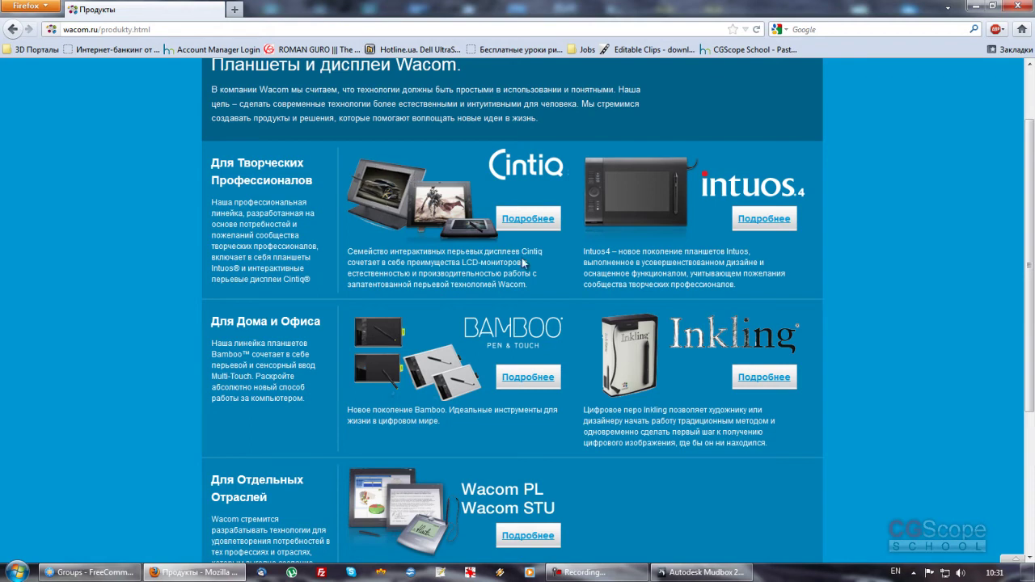
scroll(647, 242, "down", 1)
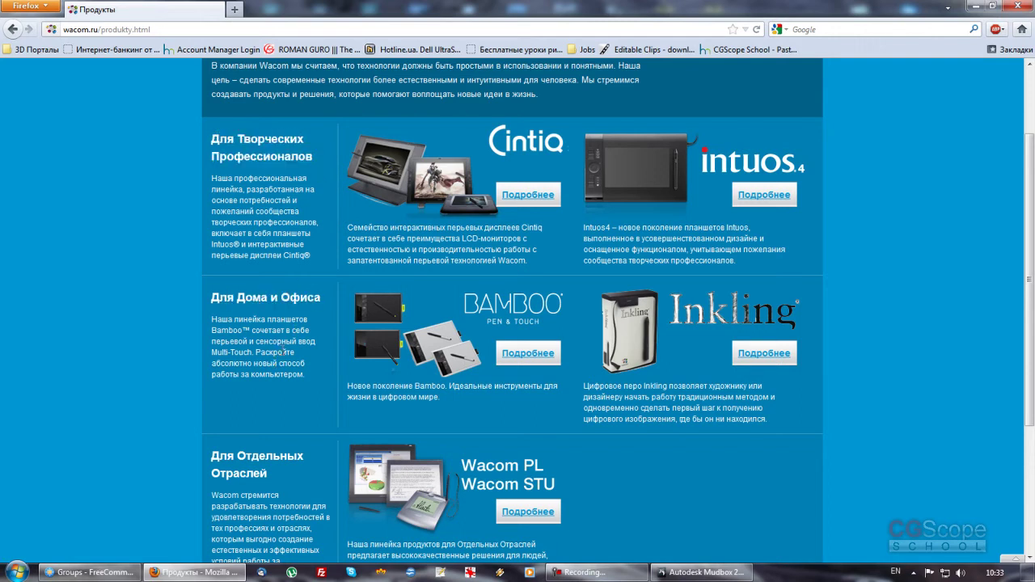
scroll(282, 355, "down", 2)
Step: Open the Bamboo Pen&Touch 3rd-generation overview via Подробнее and scroll through its description
left_click(528, 280)
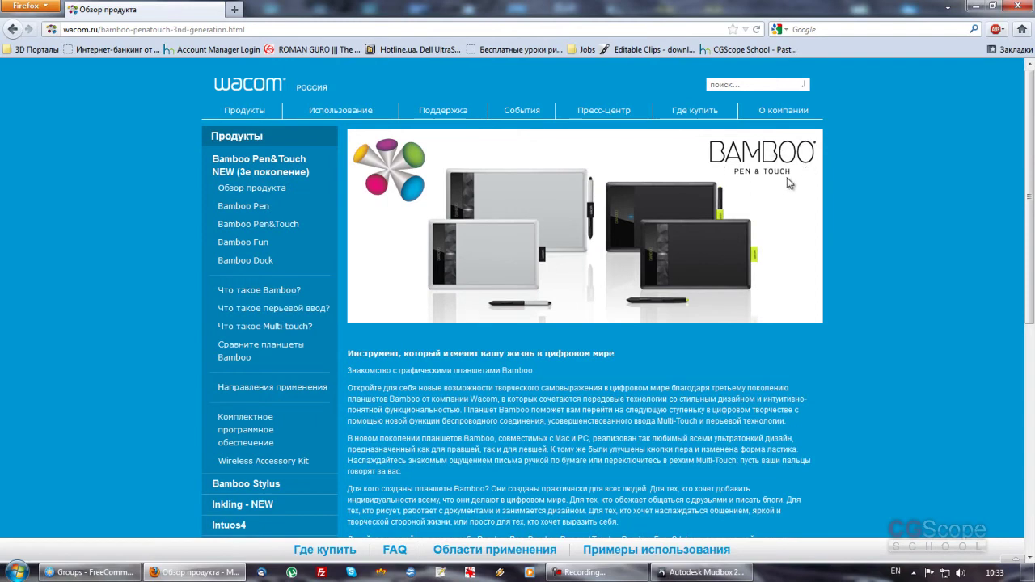
scroll(858, 377, "down", 2)
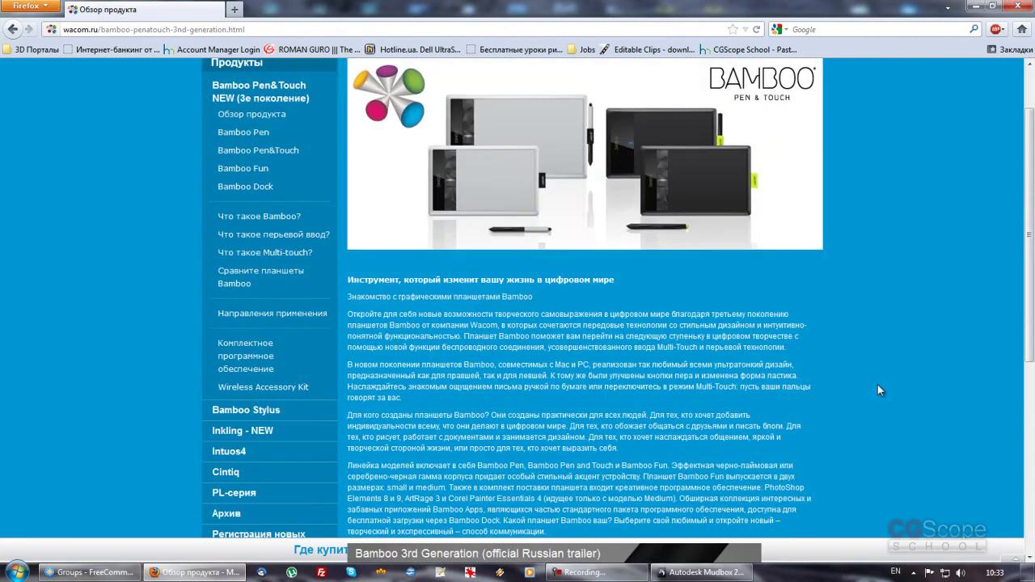
mouse_move(1030, 254)
left_mouse_down()
mouse_move(1030, 348)
mouse_move(1033, 213)
left_mouse_up()
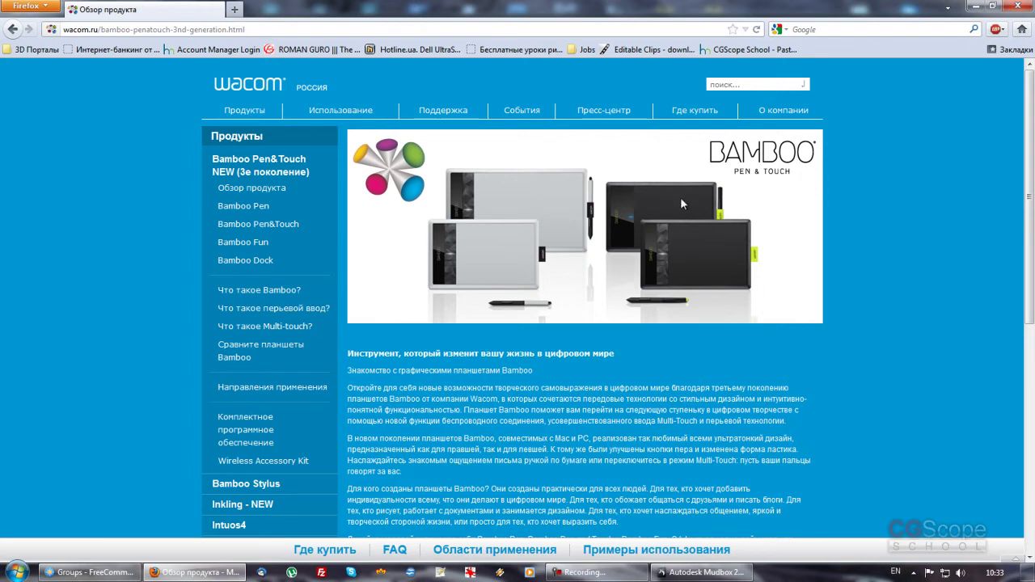
mouse_move(1030, 292)
left_mouse_down()
mouse_move(1030, 470)
mouse_move(958, 251)
left_mouse_up()
left_click(278, 29)
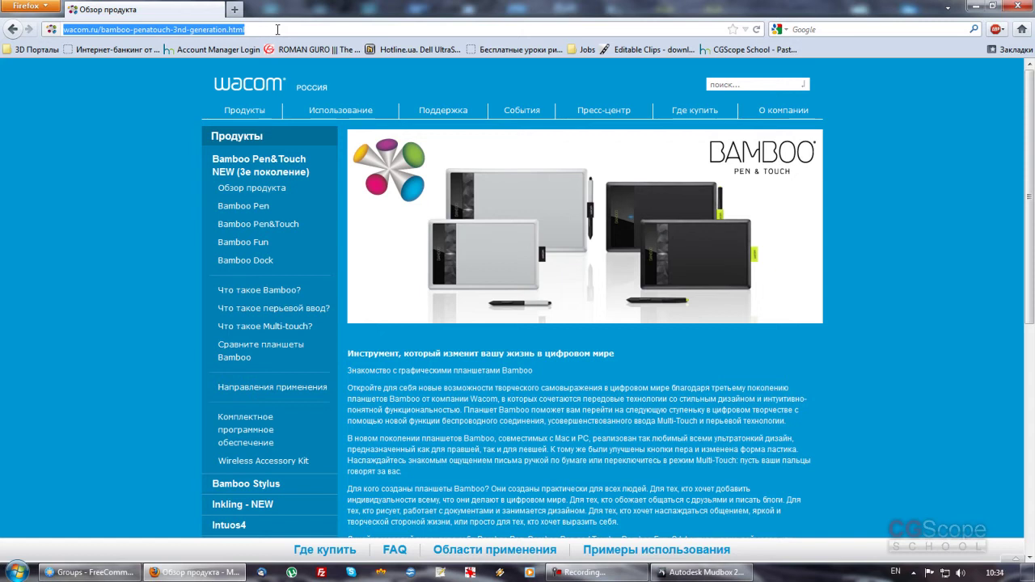
Step: Load rozetka.com.ua from the address-bar suggestion and close the TeamViewer side panel
type("r")
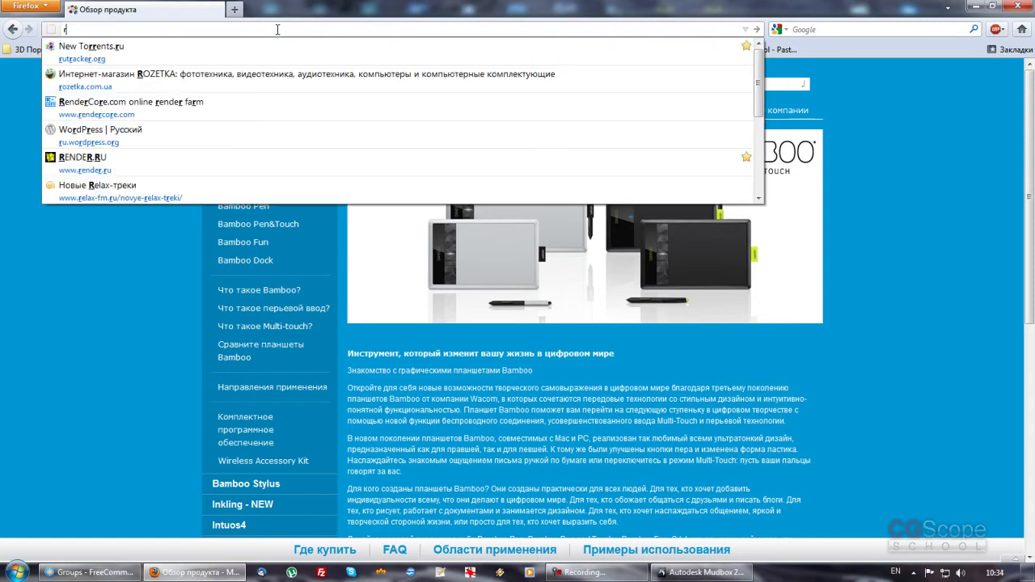
key("Down")
key("Down")
key("Return")
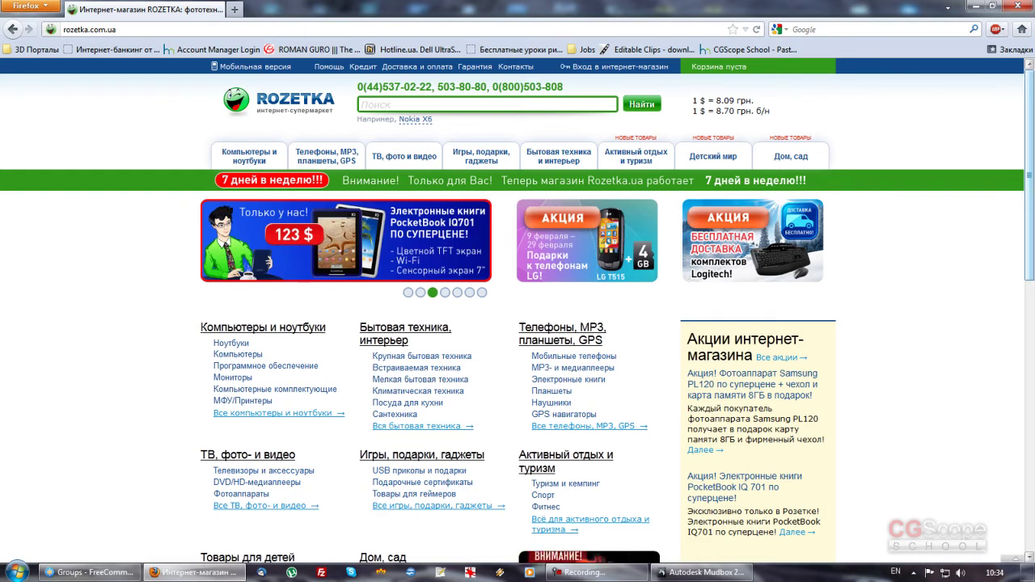
left_click(1030, 191)
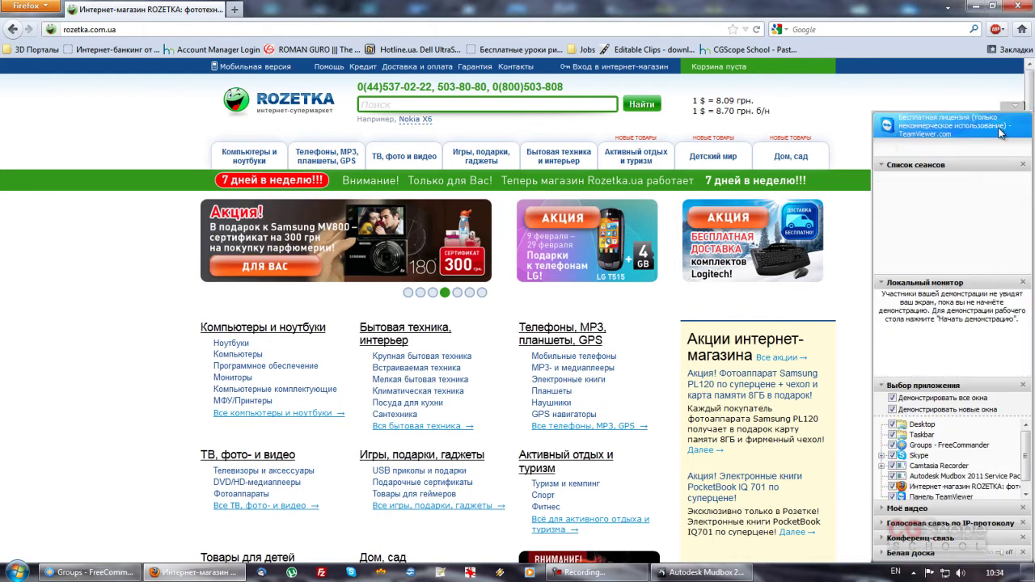
left_click(1011, 108)
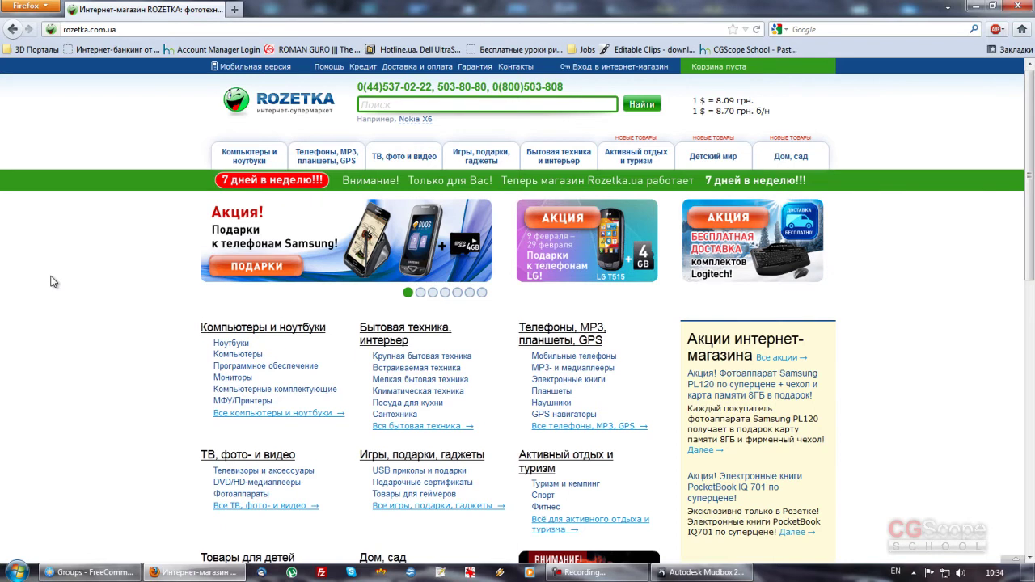
mouse_move(249, 156)
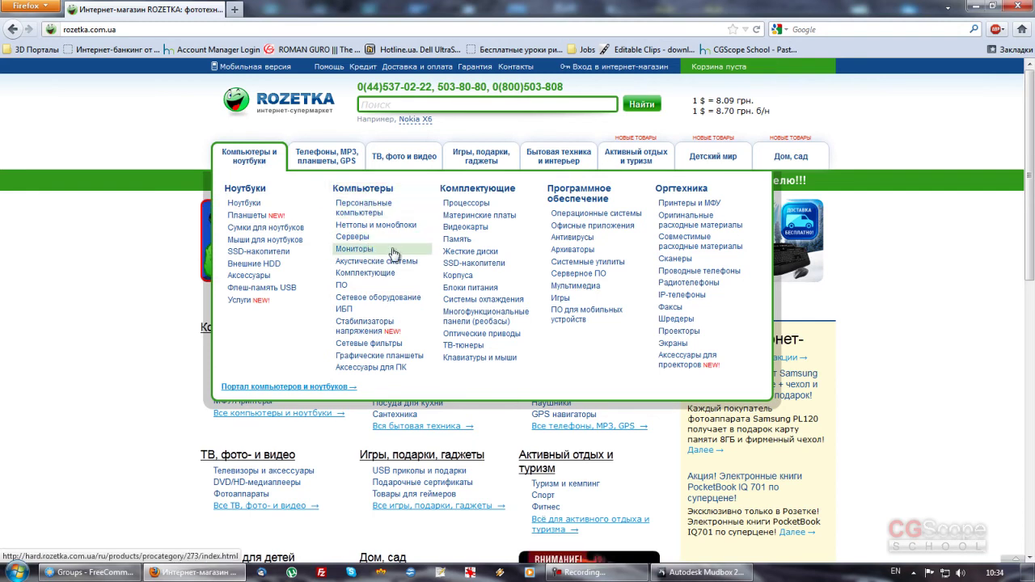
Step: Open the Графические планшеты category, scroll the listings and view the sort options
left_click(377, 358)
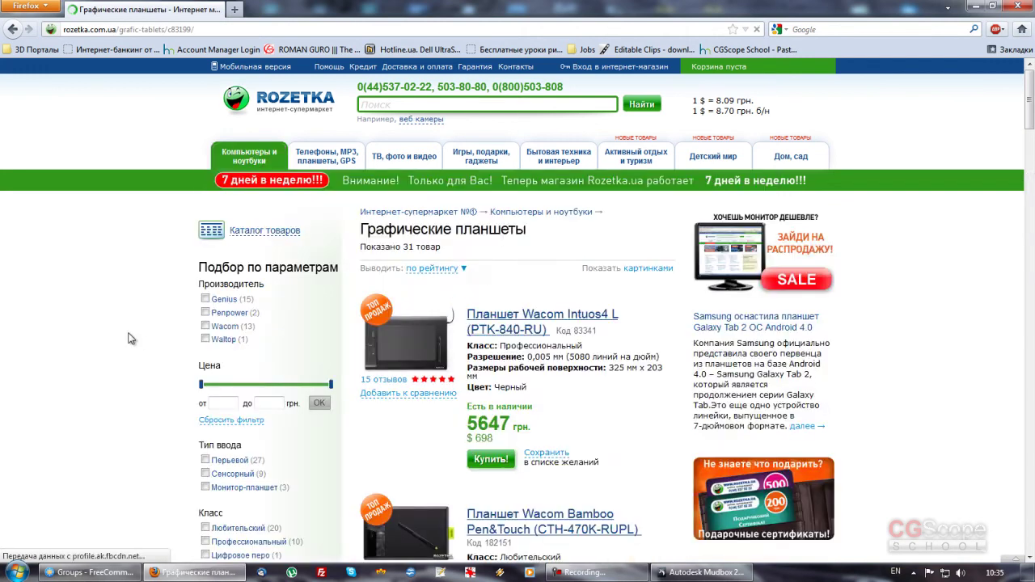
scroll(114, 338, "down", 2)
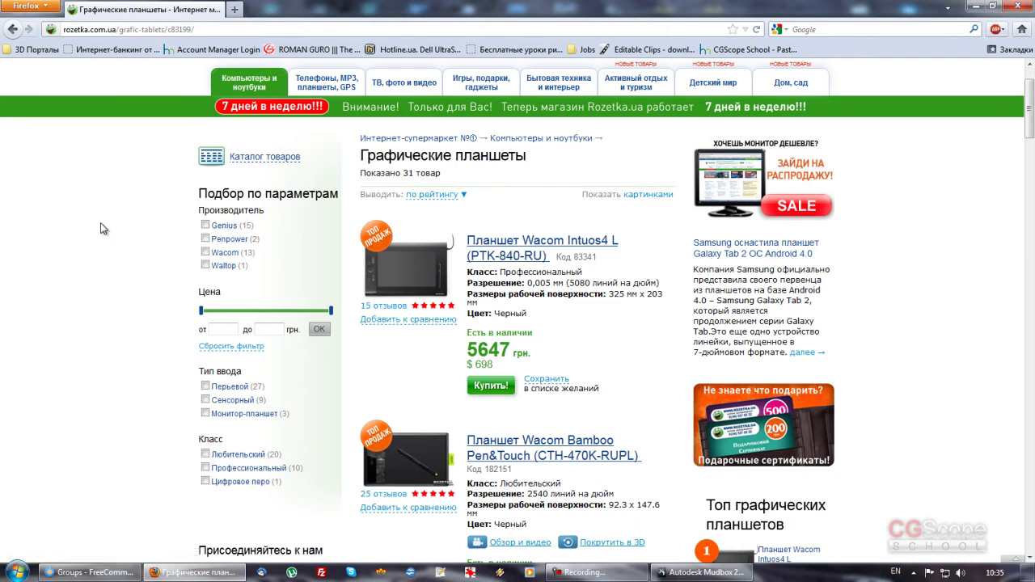
scroll(100, 229, "down", 2)
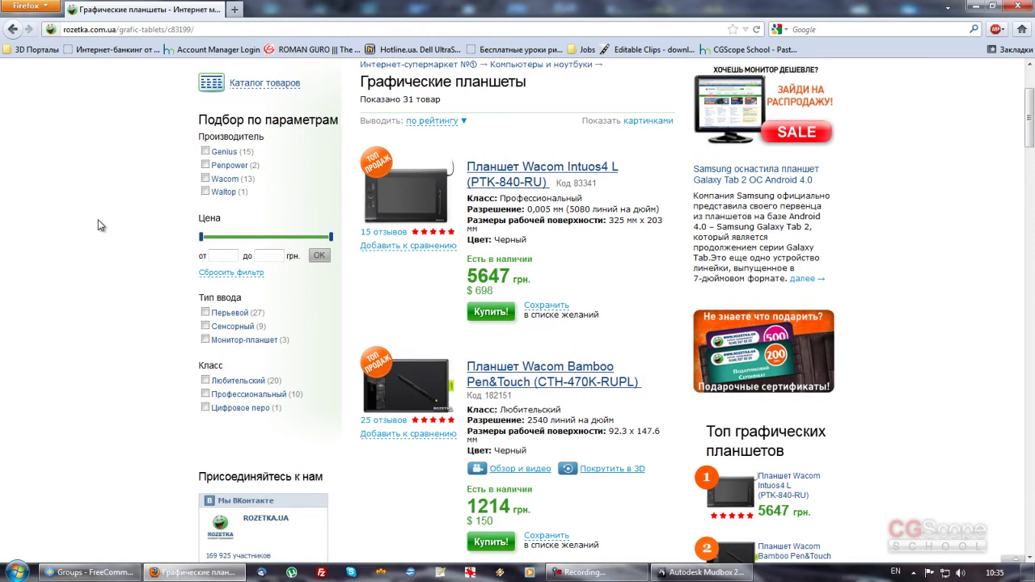
left_click(464, 123)
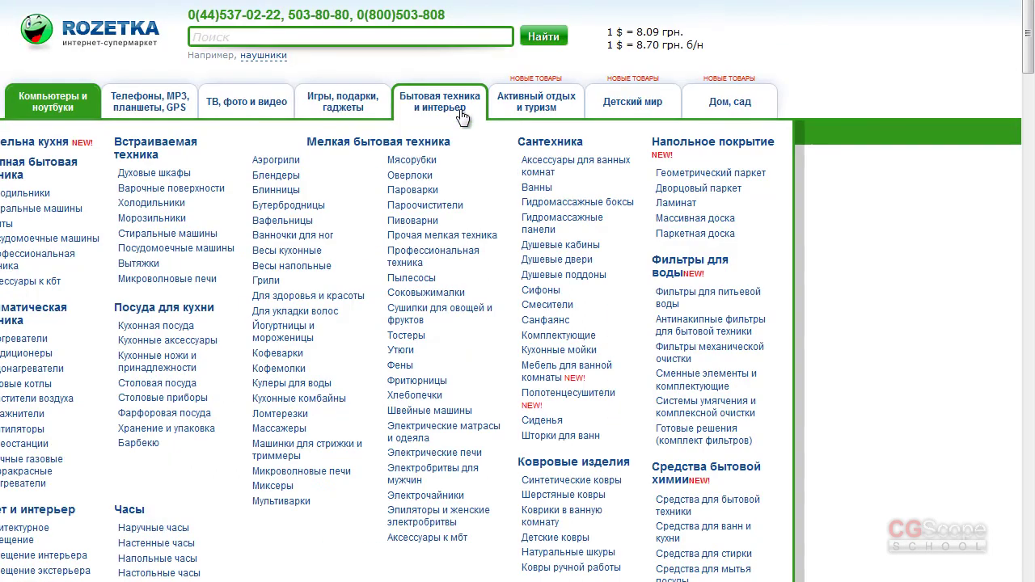
left_click_drag(1029, 57, 1032, 116)
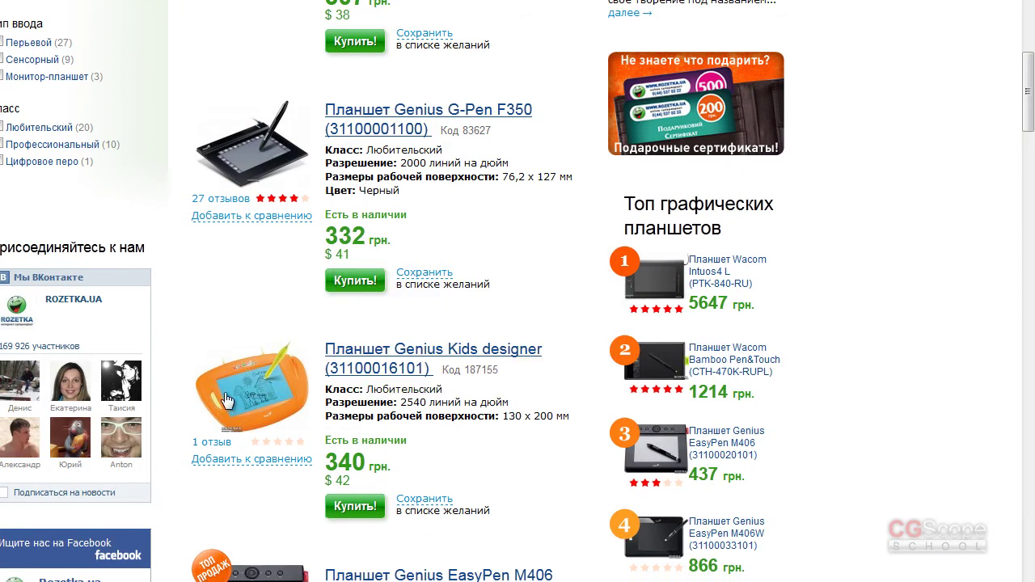
mouse_move(1030, 123)
left_mouse_down()
mouse_move(1032, 216)
mouse_move(1033, 176)
left_mouse_up()
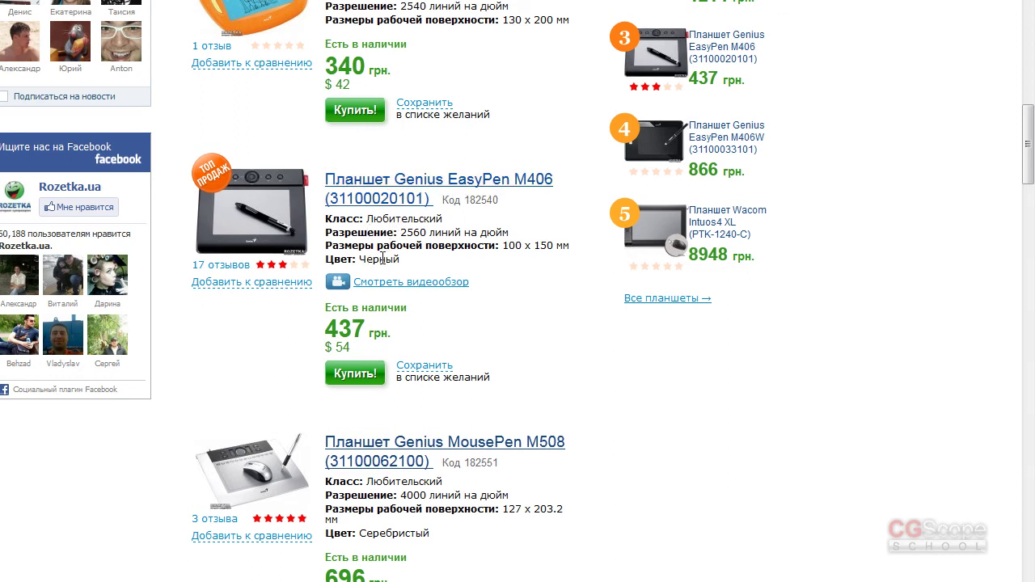
Step: Highlight the EasyPen M406's 437 грн. price, then clear the highlight
left_click_drag(399, 340, 313, 340)
left_click(313, 341)
left_click_drag(399, 340, 323, 331)
left_click(293, 337)
left_click_drag(399, 331, 324, 331)
left_click(414, 336)
left_click_drag(414, 337, 324, 331)
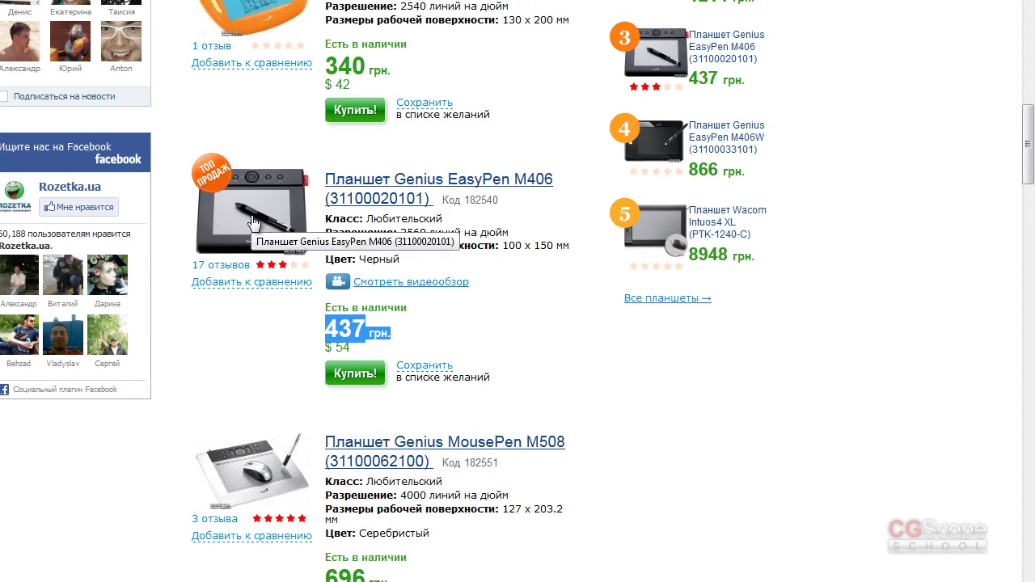
left_click(769, 357)
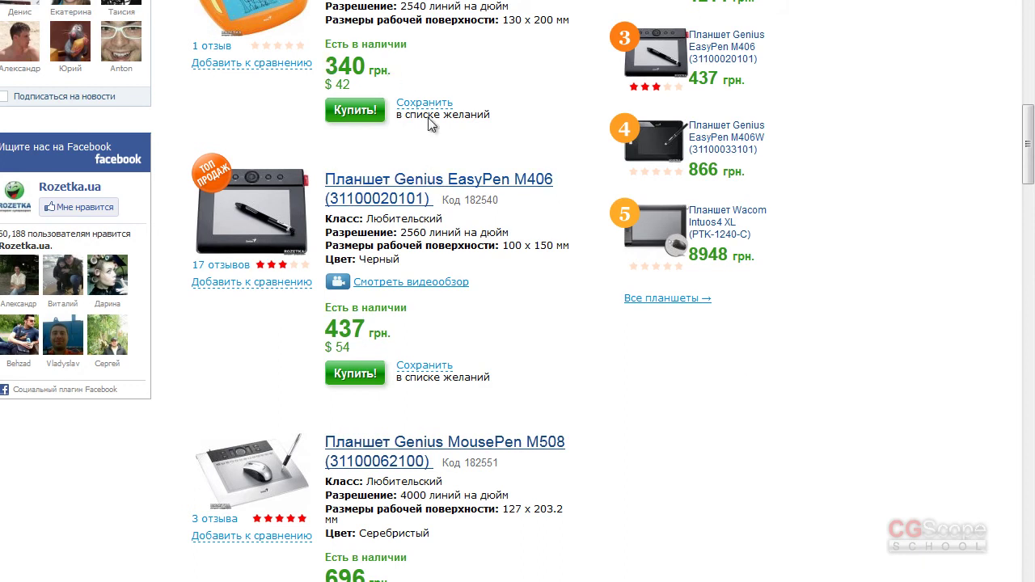
Step: Scroll through the price-sorted tablet list, then minimise Firefox to return to Mudbox
scroll(607, 319, "down", 2)
scroll(615, 322, "down", 2)
scroll(615, 317, "down", 2)
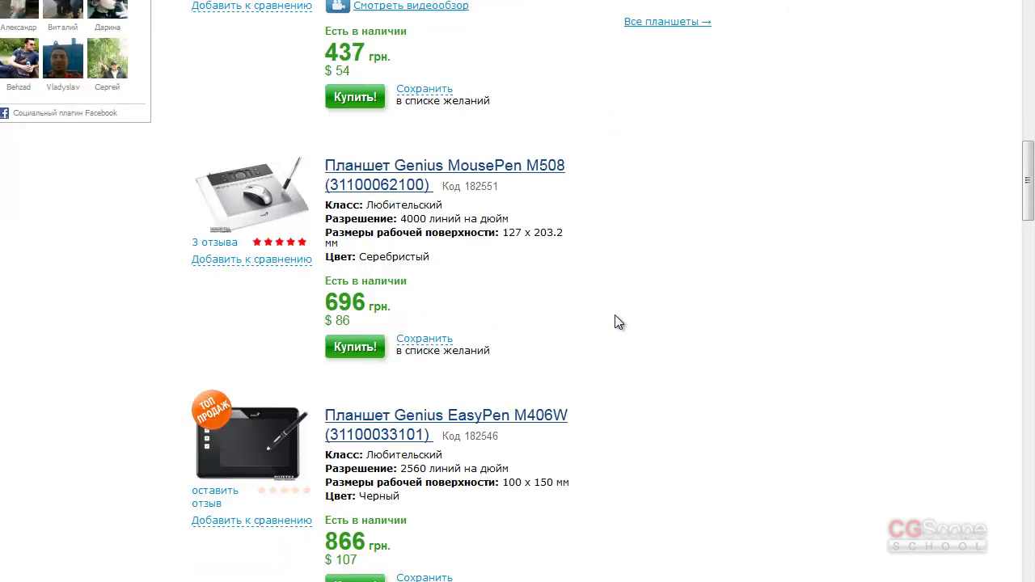
scroll(619, 322, "down", 2)
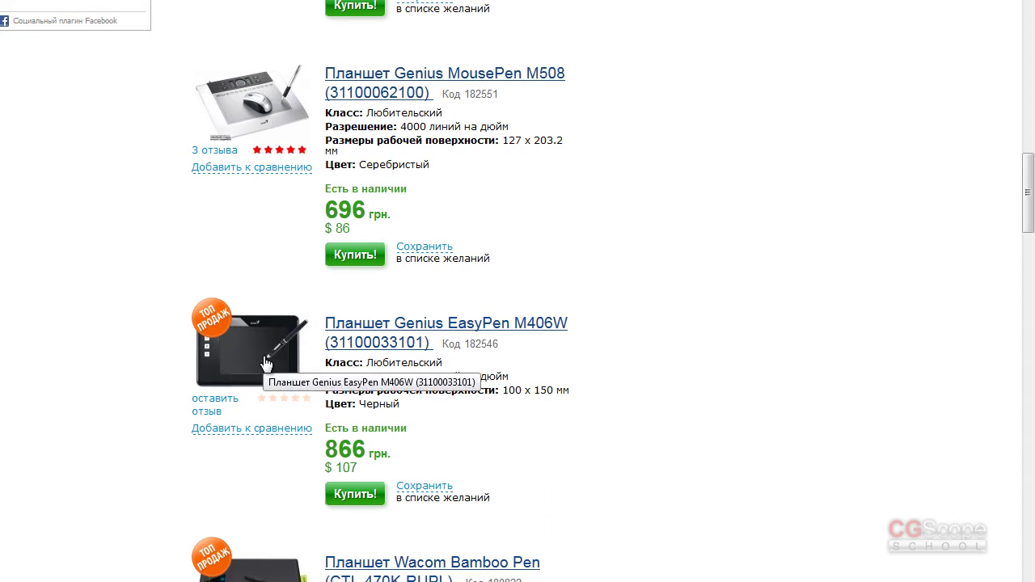
scroll(1028, 215, "down", 1)
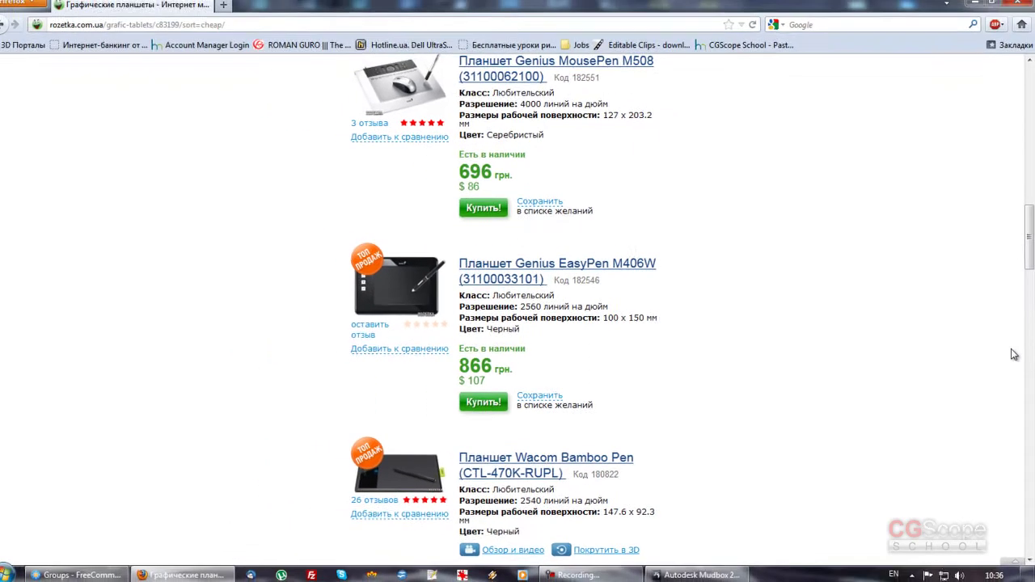
scroll(908, 352, "down", 2)
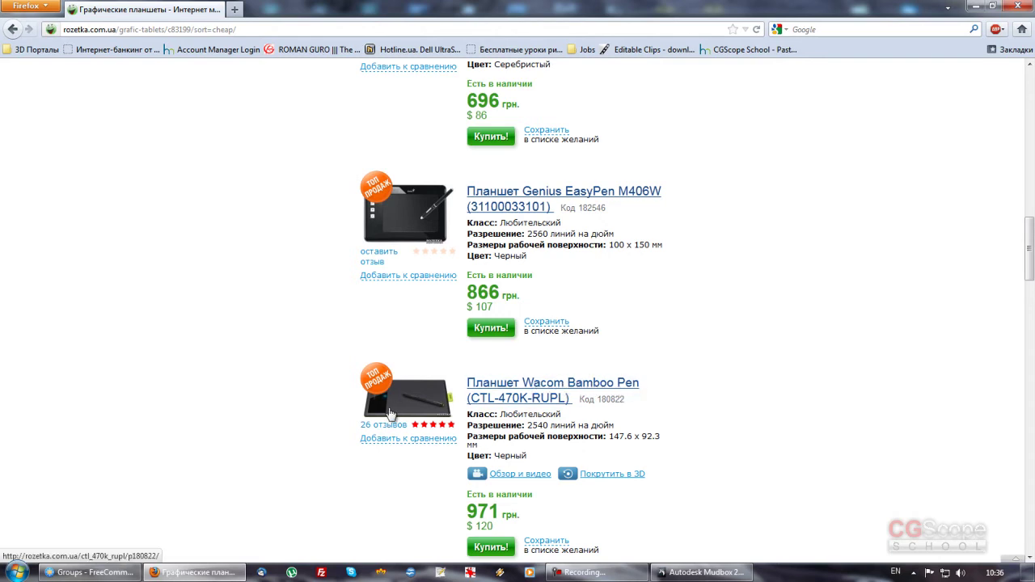
mouse_move(1030, 255)
left_mouse_down()
mouse_move(1014, 372)
mouse_move(998, 17)
left_mouse_up()
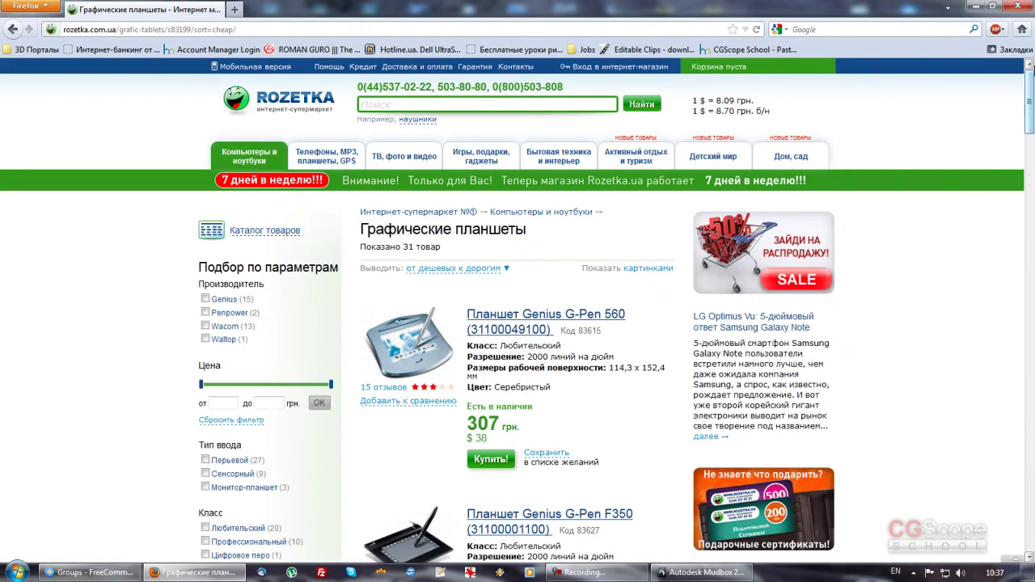
left_click(976, 7)
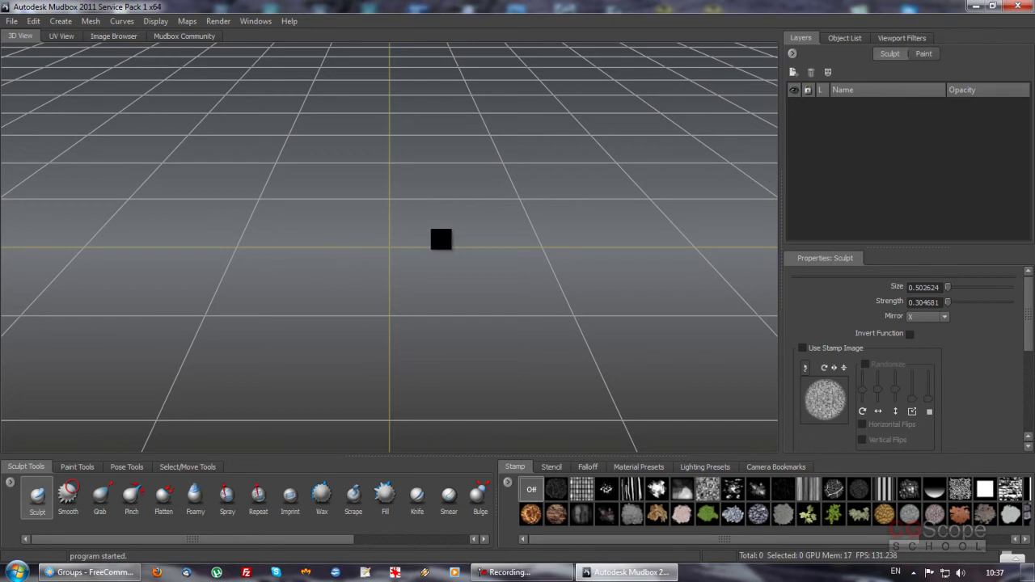
Step: Tumble the camera slightly around the empty grid
mouse_move(441, 233)
left_mouse_down("alt")
mouse_move(424, 218)
mouse_move(416, 235)
mouse_move(437, 224)
left_mouse_up("alt")
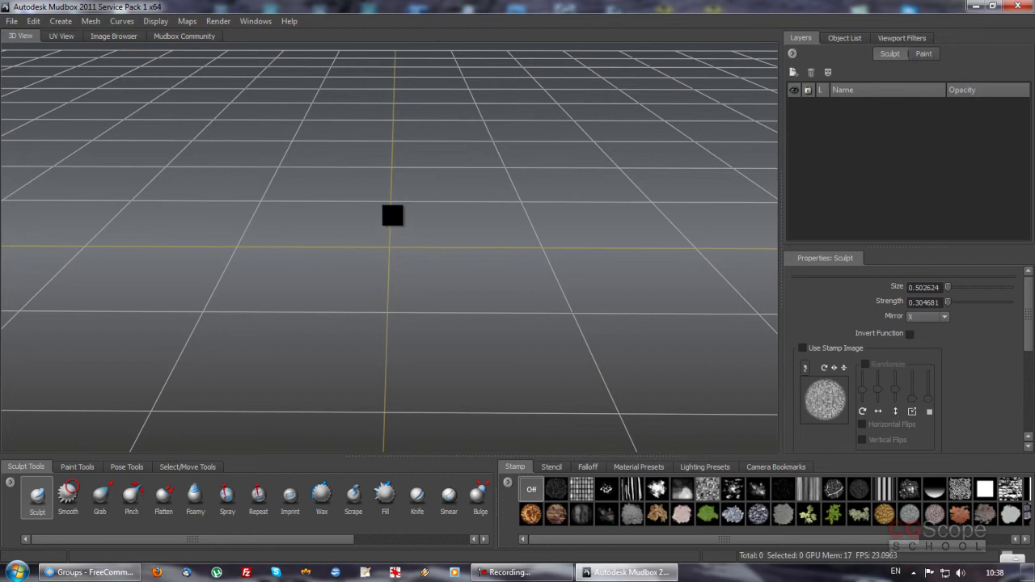
Step: Orbit the perspective camera up and around until the grid is seen obliquely from above
mouse_move(391, 232)
left_mouse_down("alt")
mouse_move(377, 219)
mouse_move(386, 235)
mouse_move(426, 229)
mouse_move(398, 220)
mouse_move(365, 231)
mouse_move(347, 264)
mouse_move(418, 268)
mouse_move(462, 248)
mouse_move(440, 222)
mouse_move(381, 218)
mouse_move(358, 240)
mouse_move(396, 248)
mouse_move(426, 238)
mouse_move(434, 215)
mouse_move(393, 252)
mouse_move(333, 224)
mouse_move(370, 243)
mouse_move(410, 238)
mouse_move(424, 219)
mouse_move(423, 234)
mouse_move(361, 224)
mouse_move(362, 233)
left_mouse_up("alt")
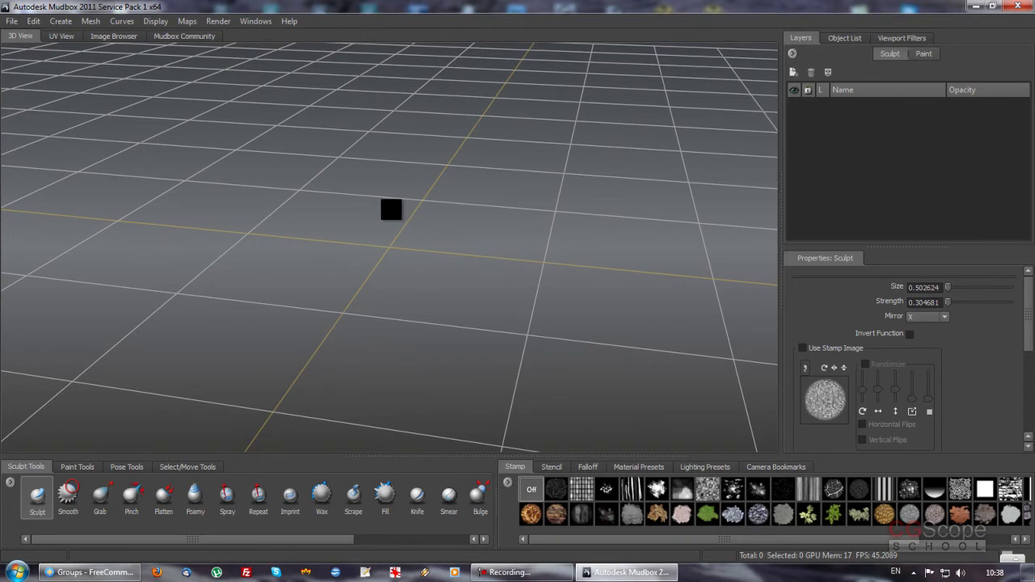
mouse_move(390, 210)
left_mouse_down("alt")
mouse_move(446, 201)
mouse_move(349, 182)
mouse_move(397, 243)
mouse_move(444, 238)
mouse_move(437, 176)
mouse_move(347, 148)
mouse_move(324, 187)
mouse_move(326, 222)
mouse_move(398, 233)
mouse_move(411, 208)
mouse_move(472, 238)
mouse_move(454, 266)
mouse_move(358, 256)
mouse_move(326, 229)
mouse_move(342, 189)
mouse_move(438, 186)
mouse_move(453, 210)
mouse_move(409, 222)
mouse_move(400, 183)
mouse_move(429, 178)
mouse_move(462, 197)
mouse_move(458, 205)
mouse_move(455, 194)
mouse_move(407, 191)
left_mouse_up("alt")
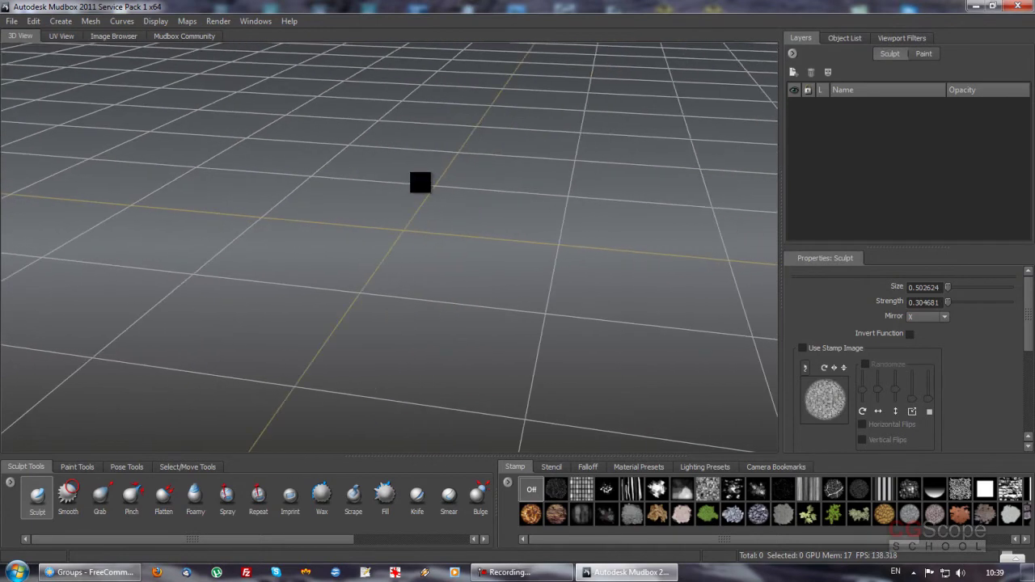
mouse_move(397, 189)
left_mouse_down("alt")
mouse_move(413, 283)
mouse_move(426, 280)
mouse_move(413, 4)
mouse_move(453, 215)
mouse_move(414, 4)
mouse_move(432, 185)
mouse_move(405, 4)
mouse_move(411, 102)
mouse_move(414, 4)
mouse_move(428, 82)
mouse_move(425, 33)
left_mouse_up("alt")
left_click_drag(401, 168, 410, 173, "alt")
mouse_move(388, 214)
left_mouse_down("alt")
mouse_move(400, 222)
mouse_move(395, 181)
mouse_move(402, 254)
mouse_move(434, 353)
mouse_move(370, 72)
mouse_move(377, 203)
mouse_move(377, 156)
mouse_move(377, 165)
left_mouse_up("alt")
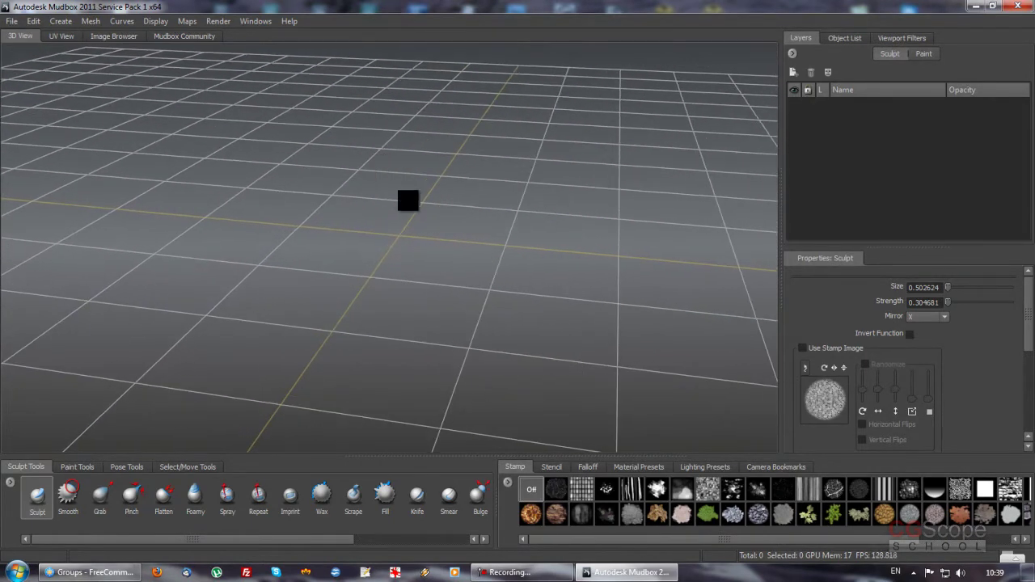
mouse_move(409, 217)
left_mouse_down("alt")
mouse_move(377, 205)
mouse_move(396, 218)
mouse_move(365, 232)
mouse_move(409, 199)
mouse_move(370, 213)
mouse_move(391, 275)
mouse_move(376, 271)
mouse_move(381, 339)
mouse_move(372, 247)
mouse_move(379, 272)
mouse_move(410, 262)
mouse_move(402, 248)
mouse_move(401, 260)
mouse_move(390, 148)
mouse_move(400, 238)
mouse_move(386, 216)
mouse_move(416, 224)
mouse_move(418, 254)
mouse_move(383, 213)
mouse_move(420, 248)
mouse_move(445, 231)
mouse_move(416, 226)
mouse_move(409, 214)
mouse_move(404, 234)
mouse_move(463, 218)
mouse_move(465, 209)
mouse_move(448, 210)
left_mouse_up("alt")
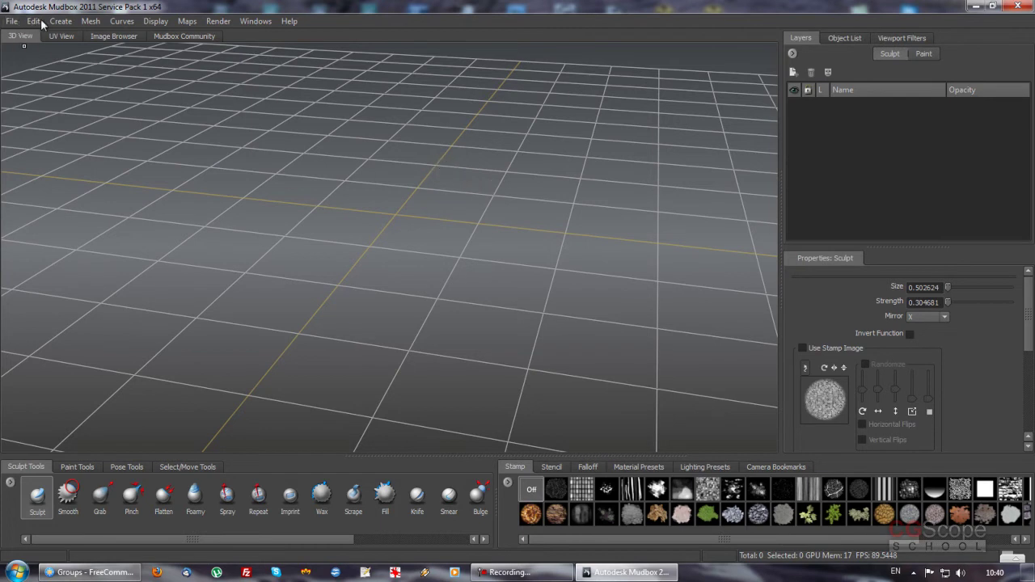
left_click(66, 26)
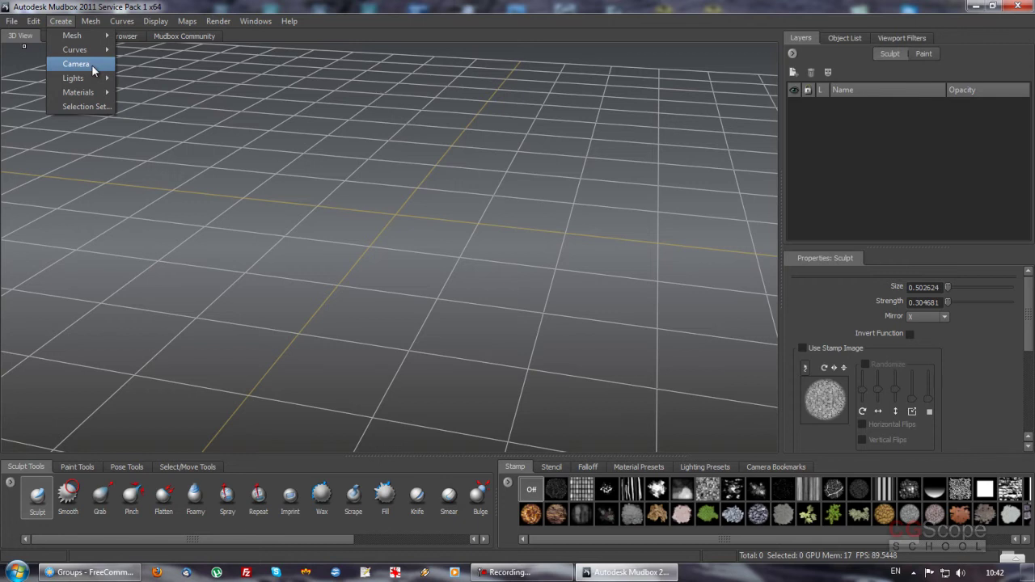
left_click(230, 47)
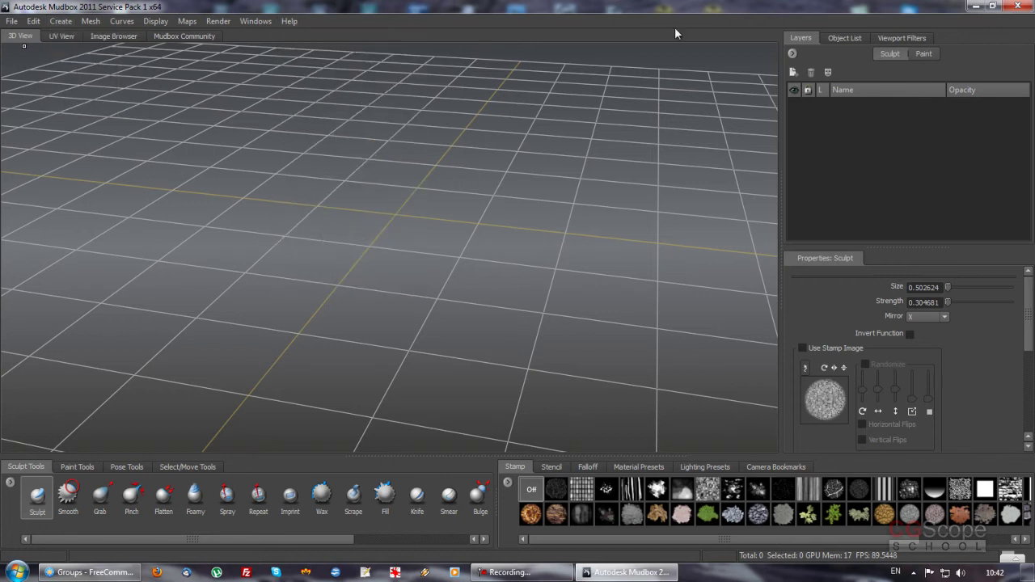
Step: Inspect the Perspective, Top, Side and Front camera properties in the scene object list
left_click(843, 38)
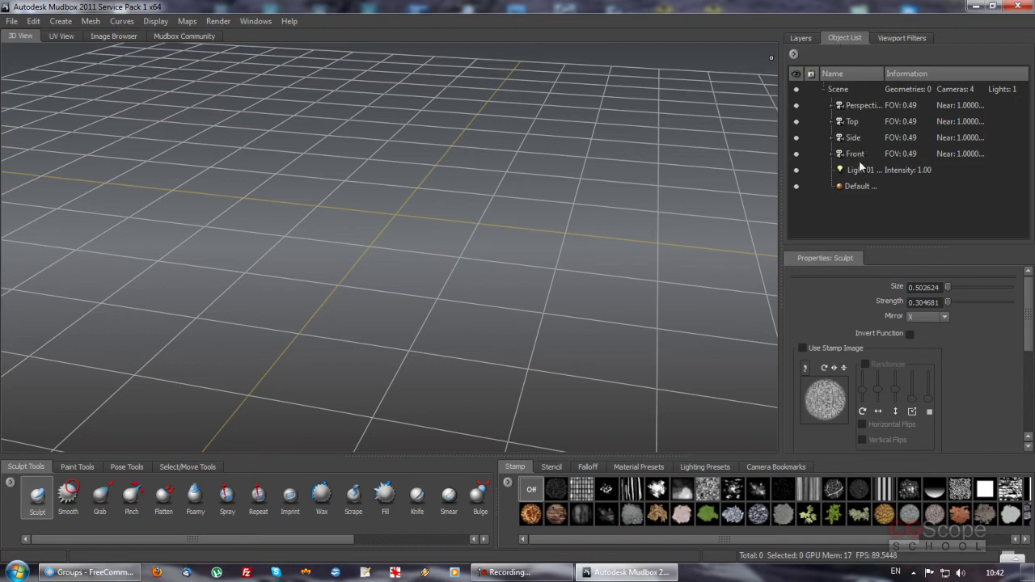
left_click(860, 104)
left_click_drag(885, 73, 905, 74)
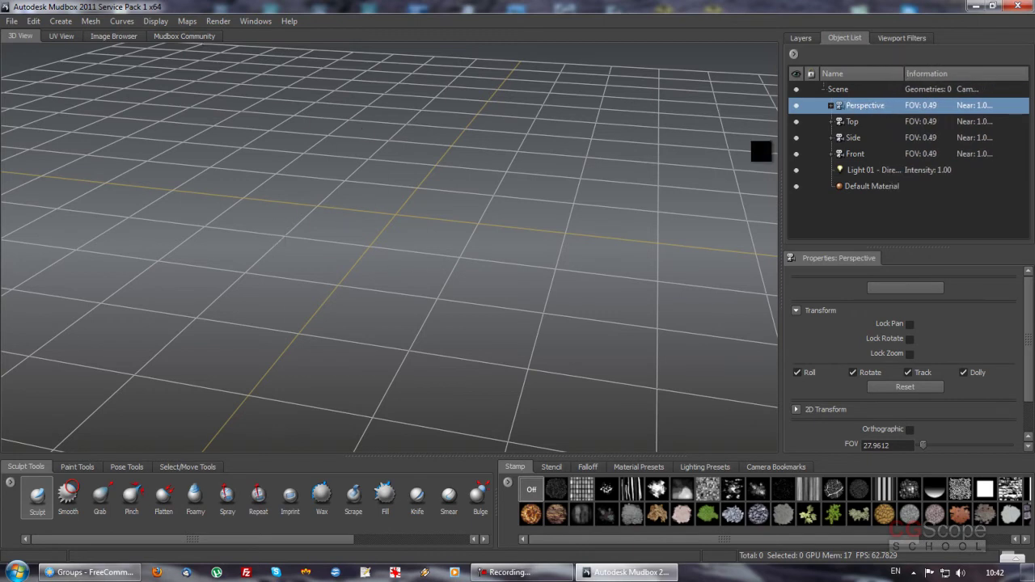
left_click(857, 124)
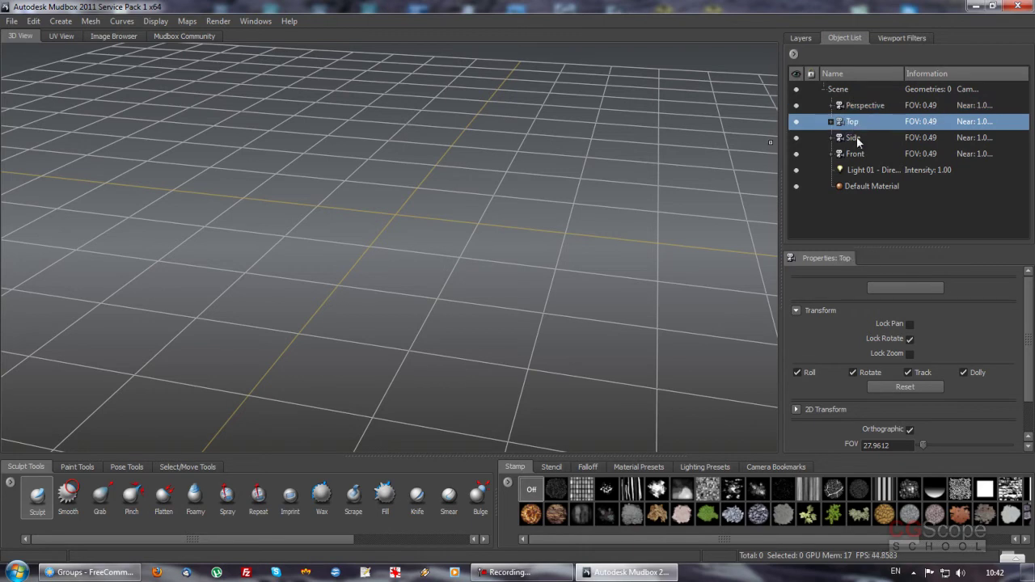
left_click(858, 142)
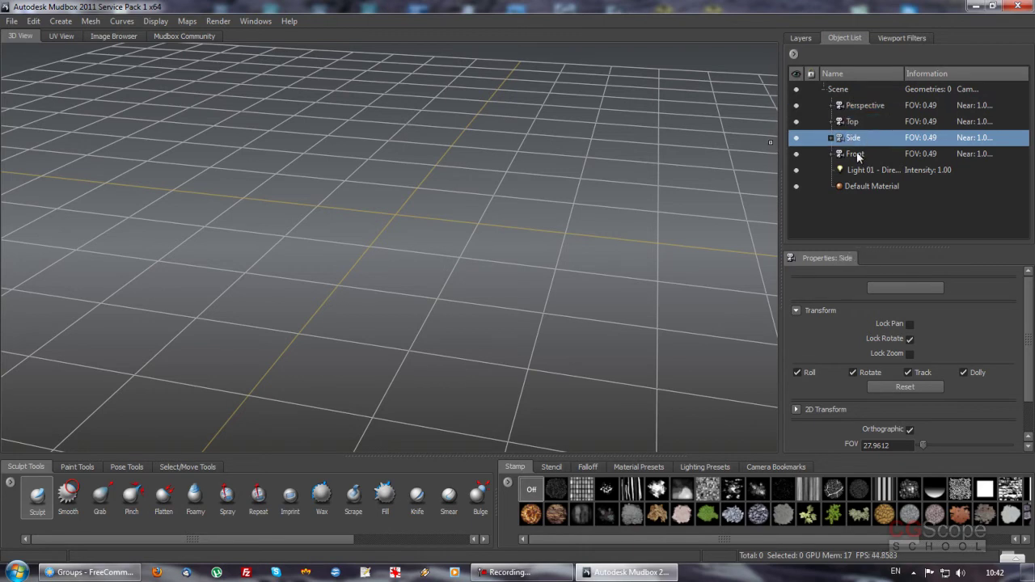
left_click(860, 157)
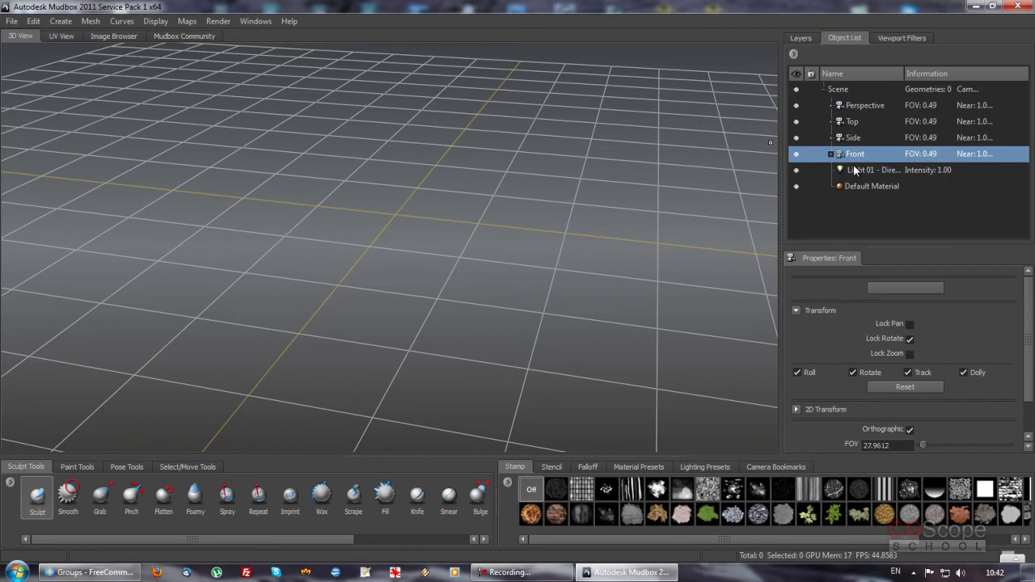
Step: Select the Scene entry and switch the bottom tray to Material Presets
left_click(846, 91)
left_click(62, 23)
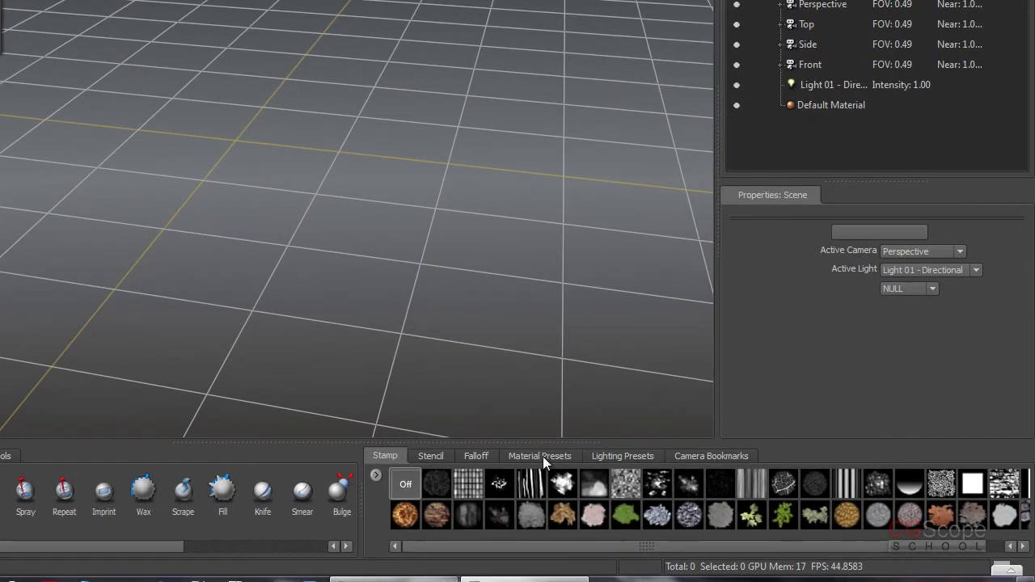
left_click(537, 455)
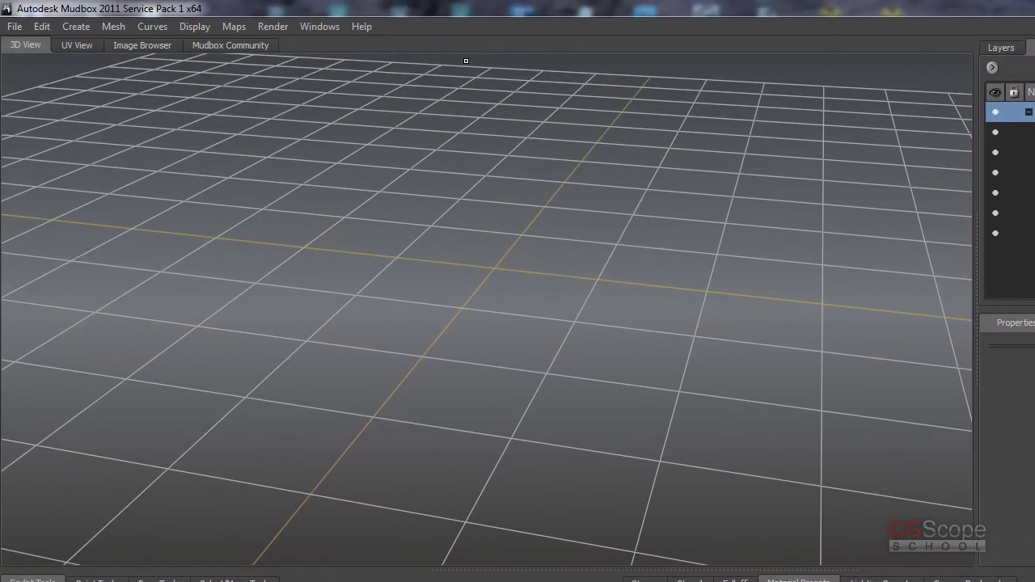
Step: Open the Create menu to show the Mesh options like Basic Head, Bull and Sphere
left_click(74, 26)
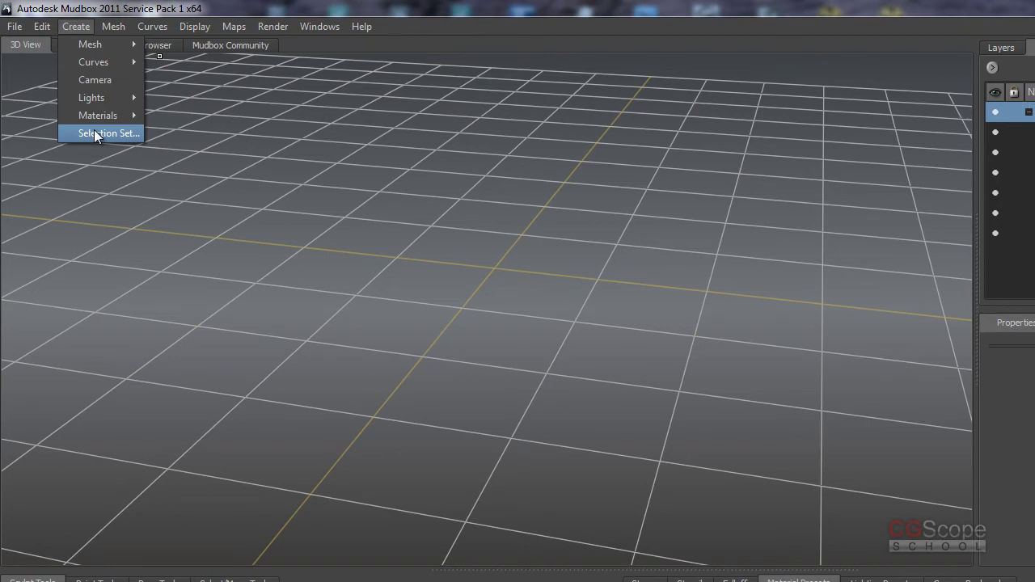
mouse_move(97, 115)
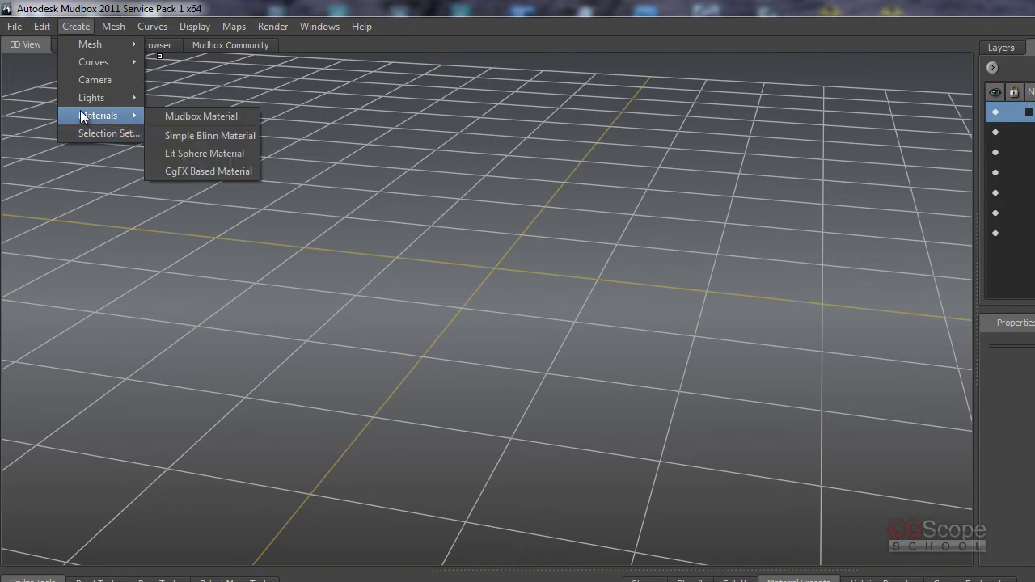
left_click(94, 4)
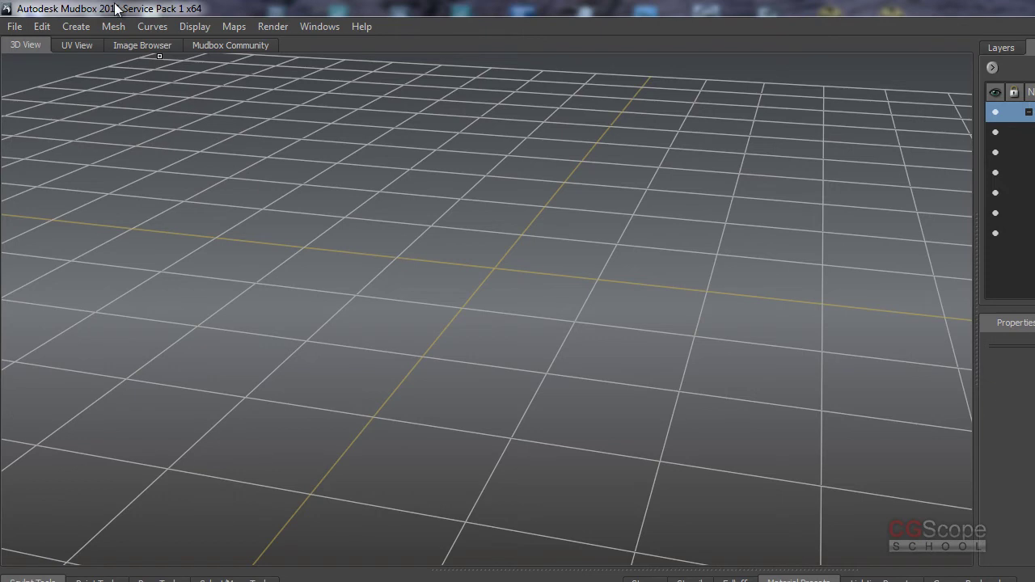
left_click(75, 26)
mouse_move(90, 45)
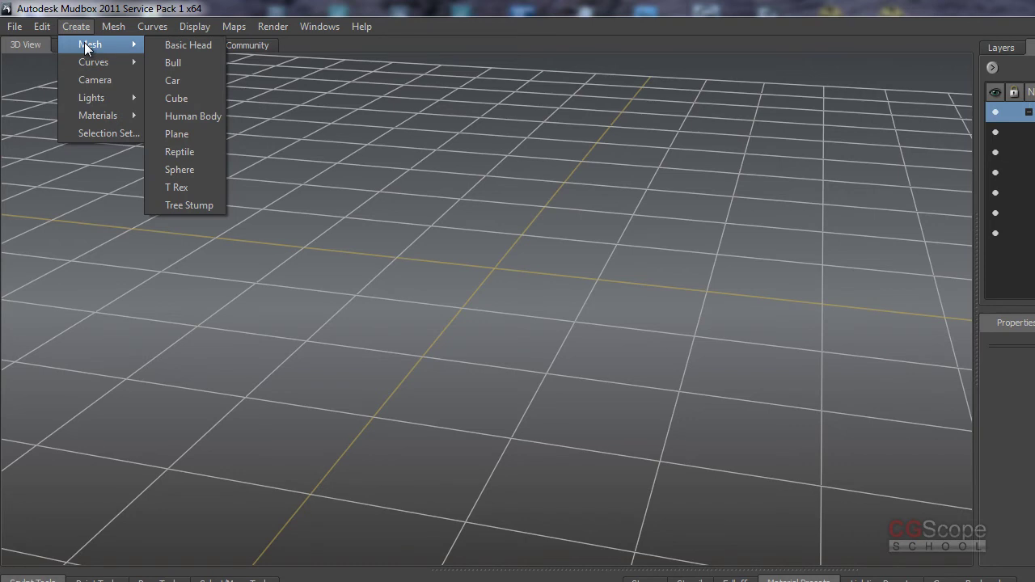
Step: Create a Basic Head mesh, then orbit low and zoom in close on it
left_click(188, 46)
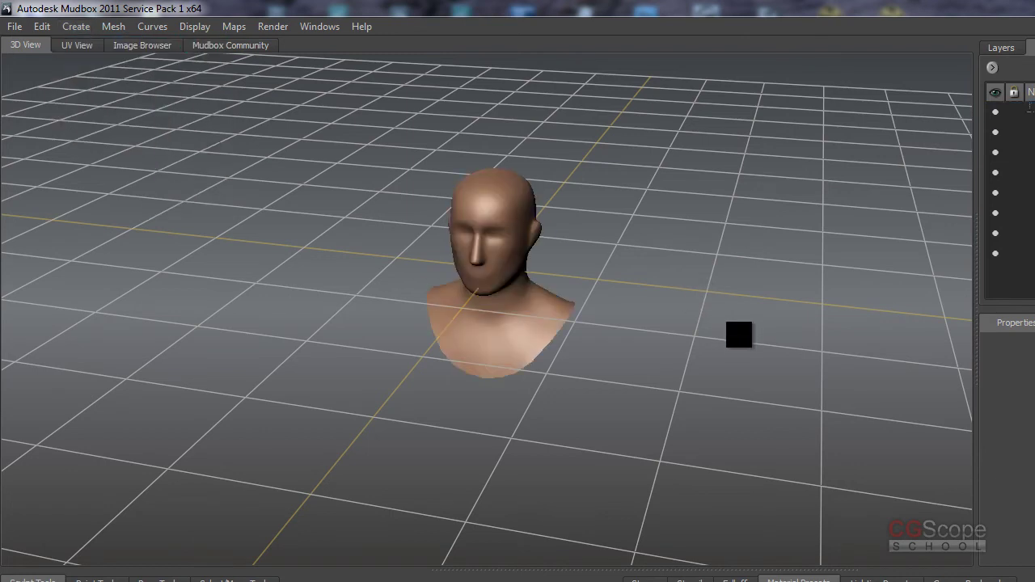
mouse_move(623, 340)
left_mouse_down("alt")
mouse_move(535, 337)
mouse_move(567, 303)
mouse_move(594, 345)
mouse_move(566, 346)
mouse_move(582, 245)
mouse_move(585, 492)
left_mouse_up("alt")
mouse_move(585, 492)
right_mouse_down("alt")
mouse_move(573, 365)
mouse_move(569, 402)
right_mouse_up("alt")
mouse_move(569, 402)
left_mouse_down("alt")
mouse_move(601, 352)
mouse_move(583, 347)
mouse_move(823, 343)
mouse_move(553, 347)
mouse_move(599, 353)
mouse_move(584, 363)
mouse_move(578, 351)
mouse_move(525, 347)
mouse_move(566, 349)
left_mouse_up("alt")
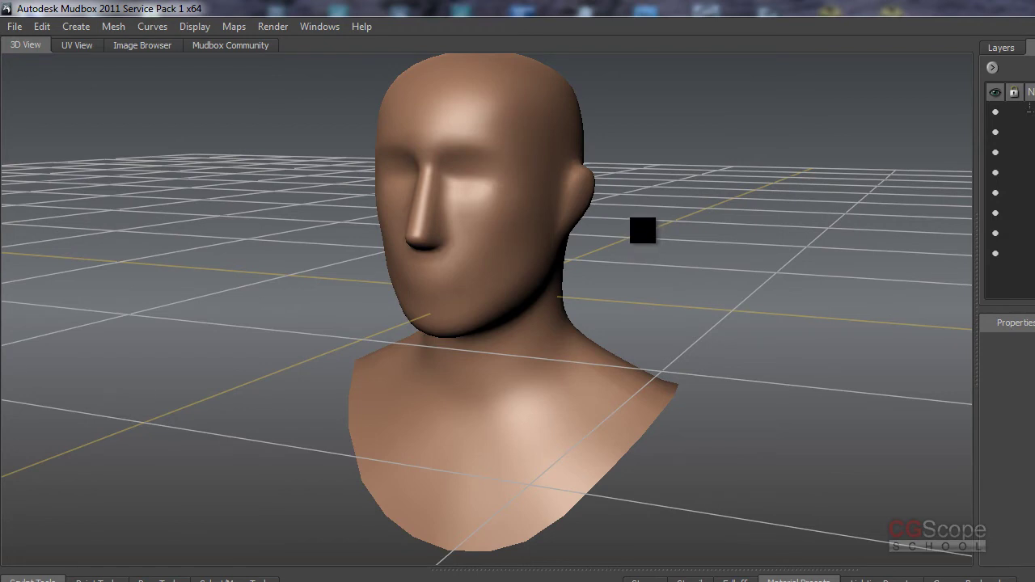
Step: Turn off Smooth Shade in the viewport menu to show the head faceted
right_click(703, 213)
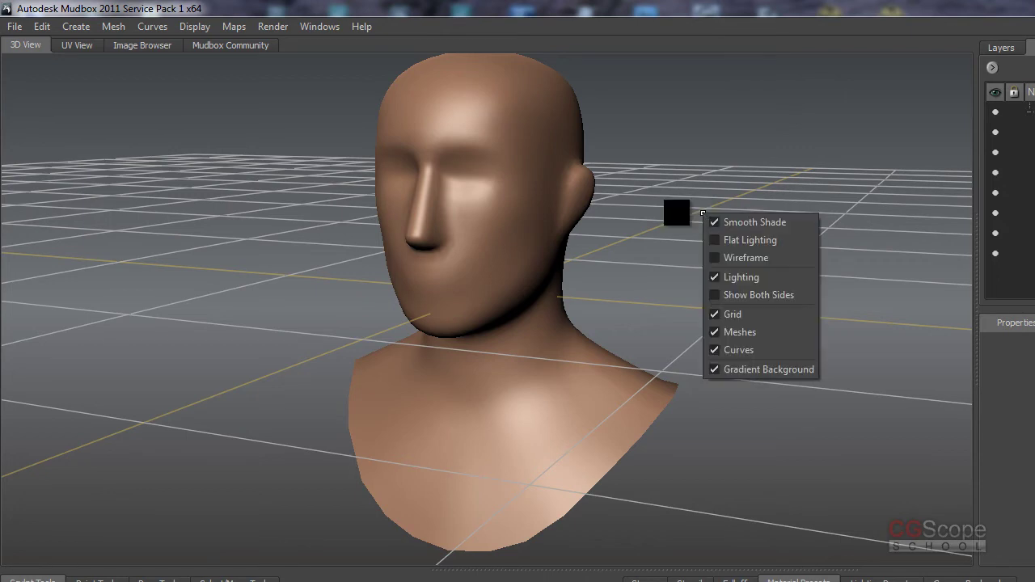
left_click(673, 212)
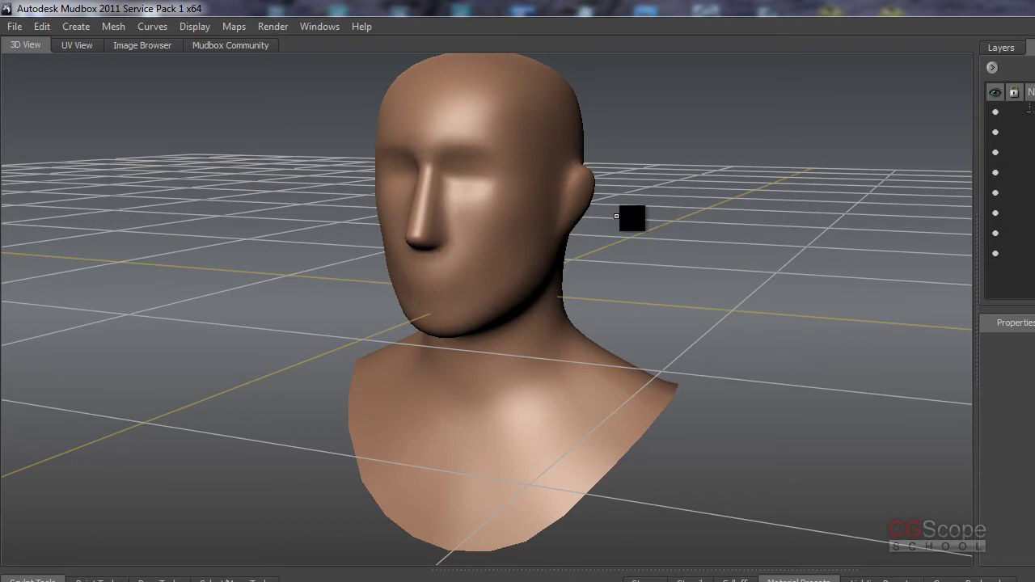
right_click(673, 228)
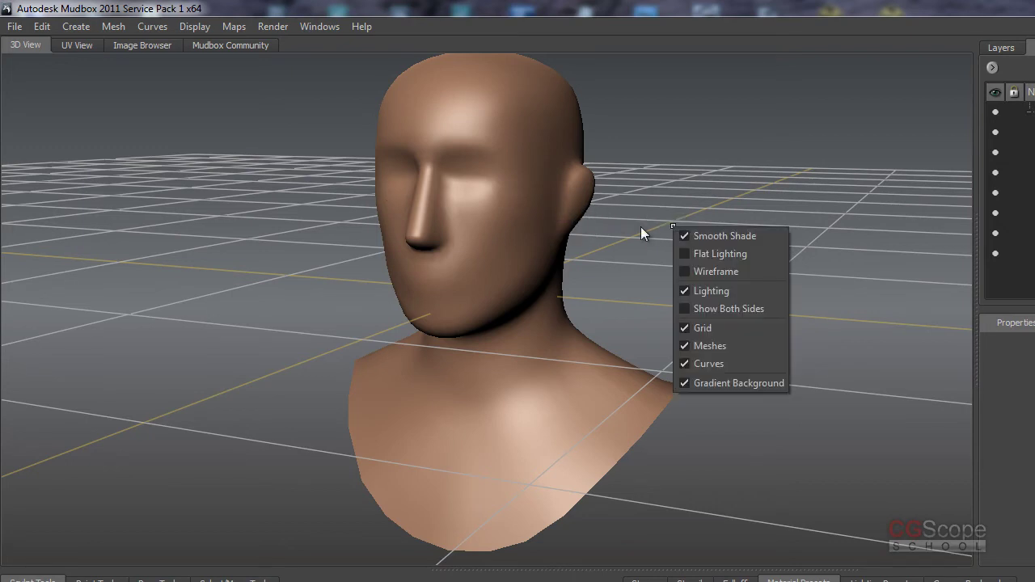
left_click(641, 227)
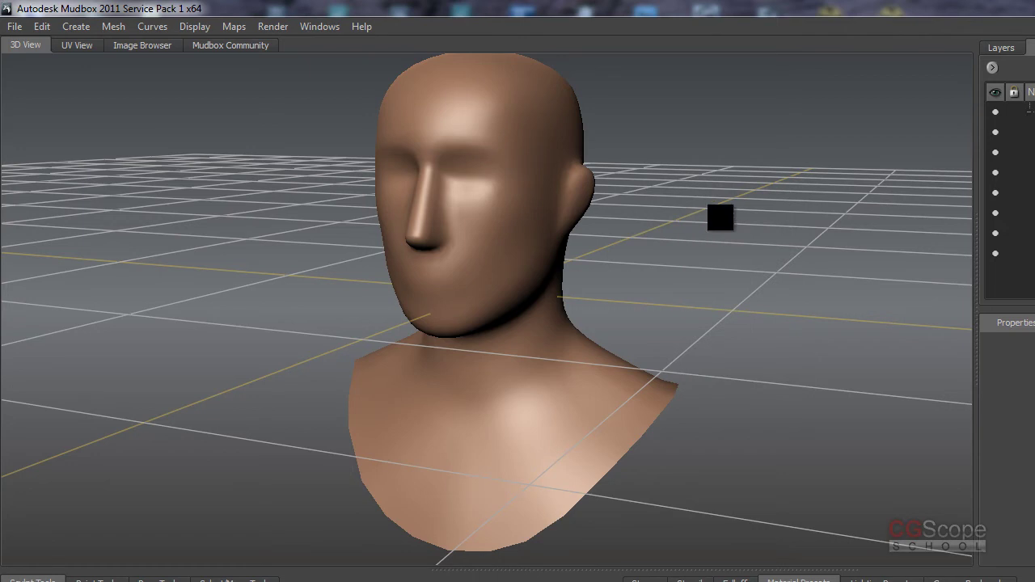
right_click(729, 216)
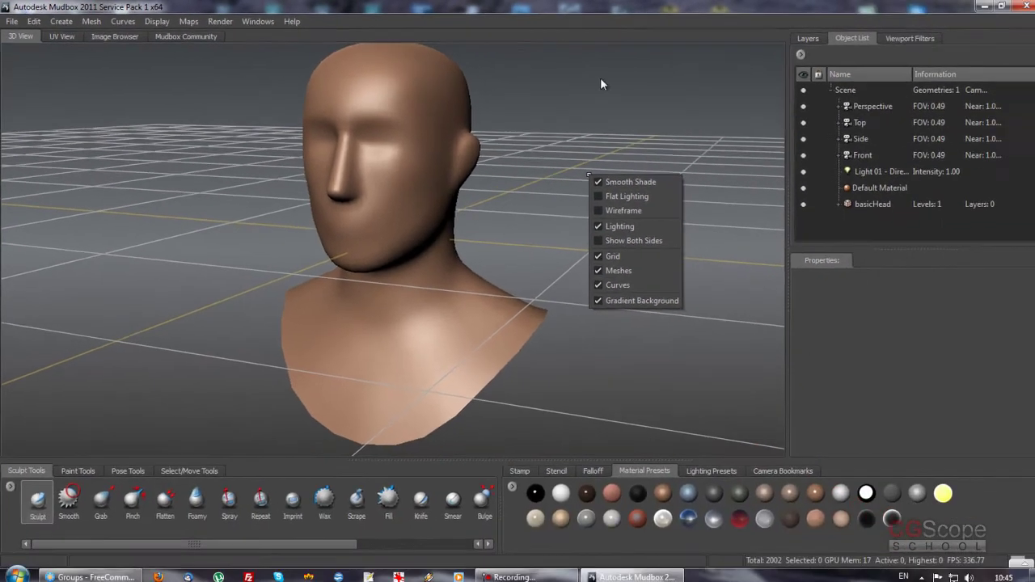
right_click(592, 155)
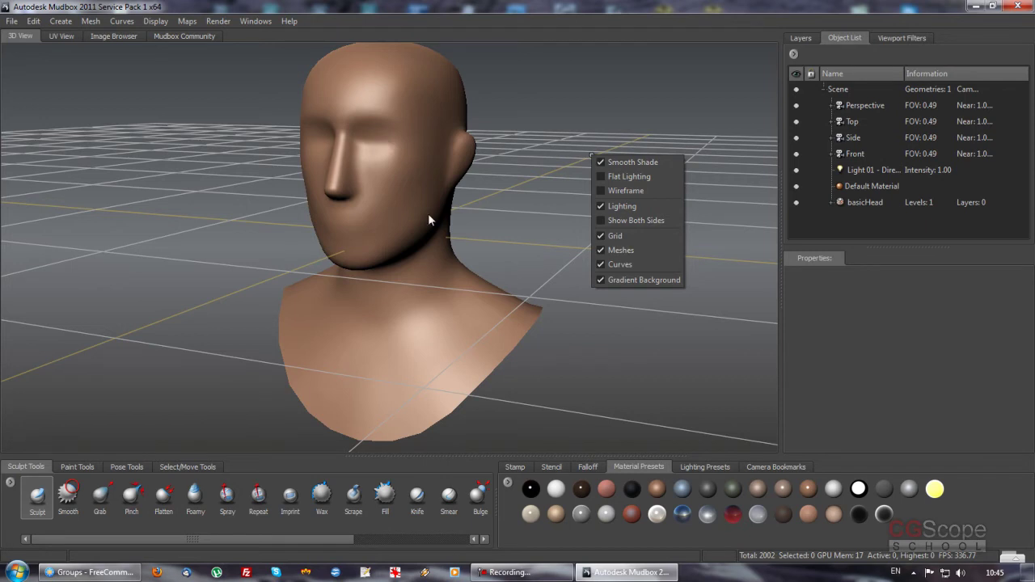
left_click(603, 164)
Step: Orbit around the faceted head, then re-enable Smooth Shade
mouse_move(545, 178)
left_mouse_down("alt")
mouse_move(645, 215)
mouse_move(522, 214)
left_mouse_up("alt")
right_click(580, 160)
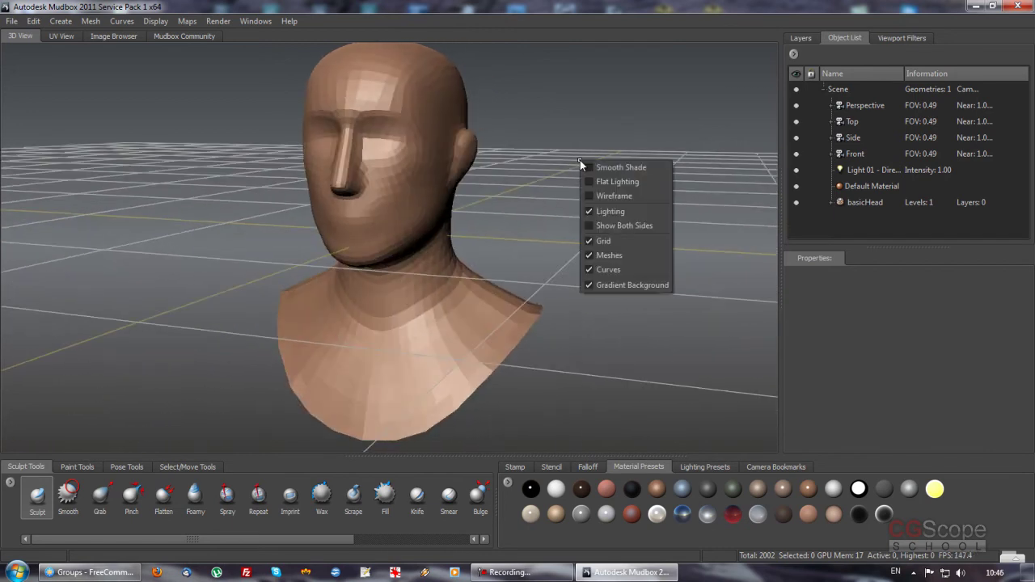
left_click(611, 168)
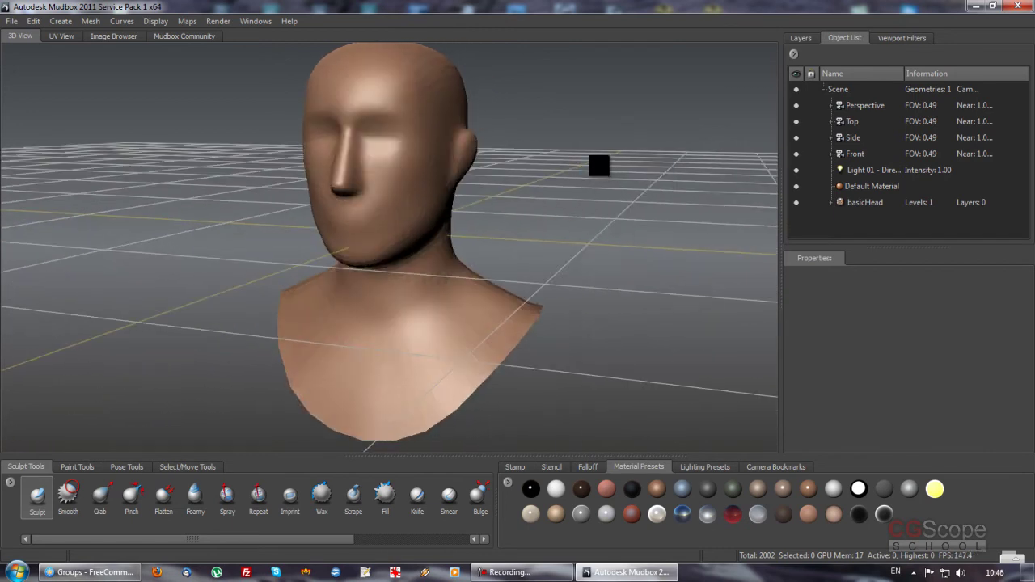
right_click(581, 161)
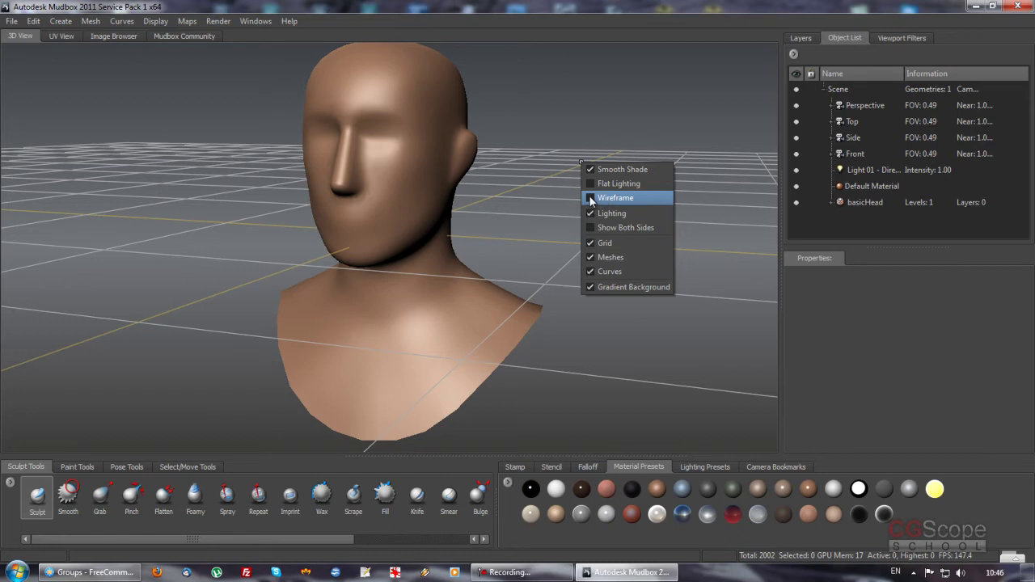
Step: Turn on Wireframe and orbit to three-quarter, top and low side views of the head
left_click(589, 197)
mouse_move(559, 215)
left_mouse_down("alt")
mouse_move(628, 237)
mouse_move(549, 241)
mouse_move(640, 242)
mouse_move(405, 238)
left_mouse_up("alt")
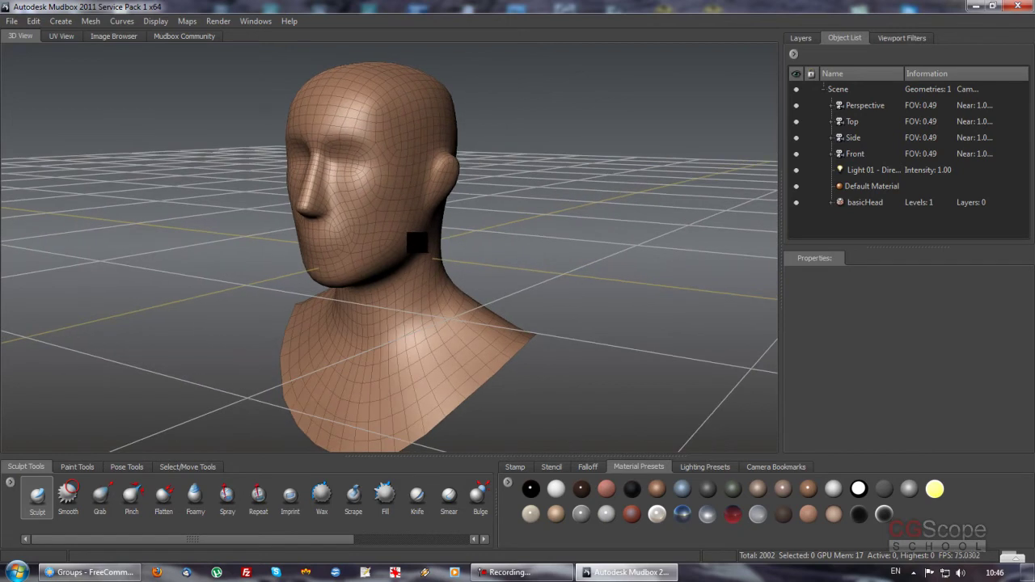
left_click_drag(378, 113, 405, 162, "alt")
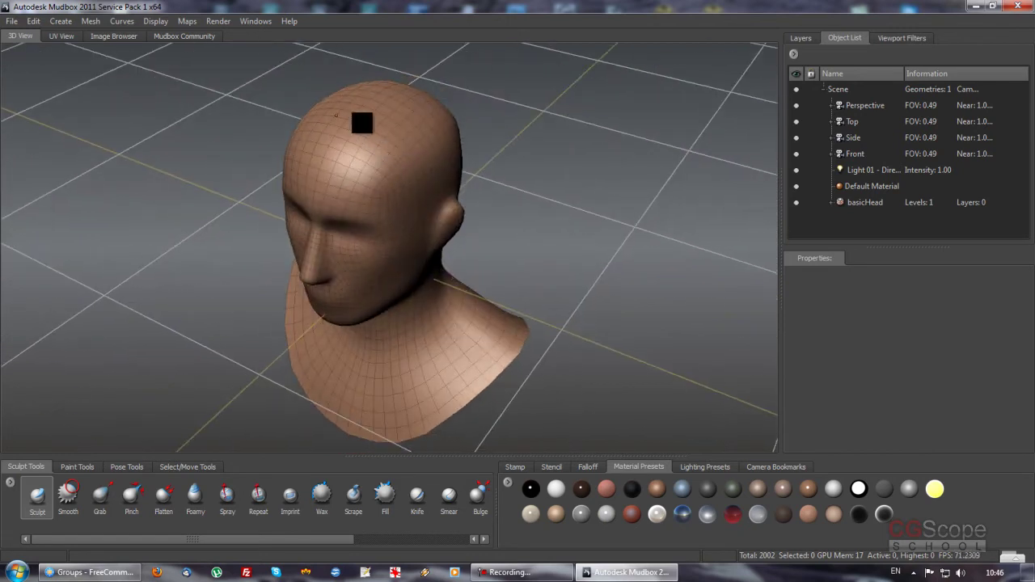
mouse_move(439, 215)
left_mouse_down("alt")
mouse_move(378, 206)
mouse_move(428, 220)
mouse_move(488, 215)
left_mouse_up("alt")
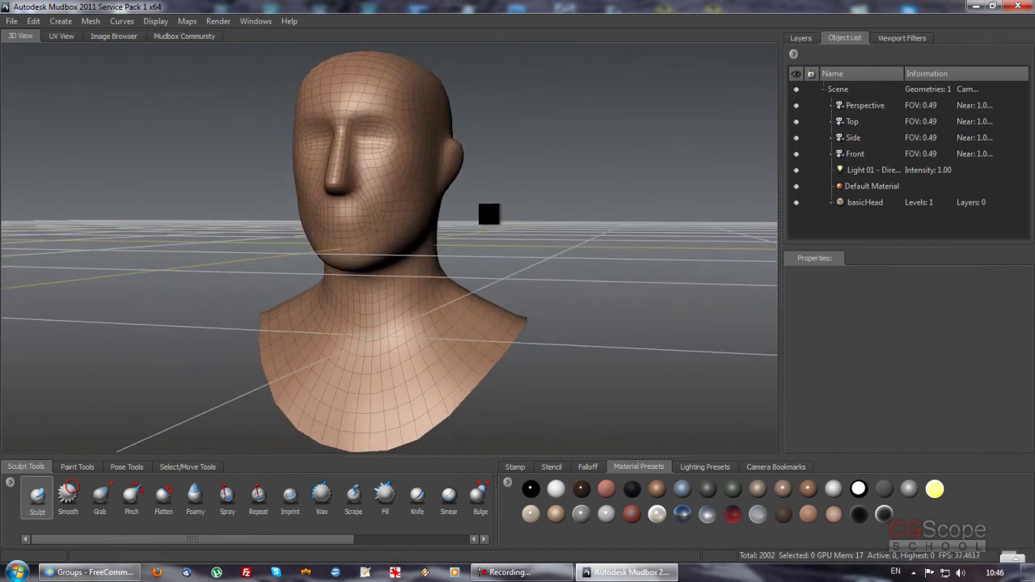
Step: Toggle the wireframe overlay off and on with the W hotkey
right_click(554, 182)
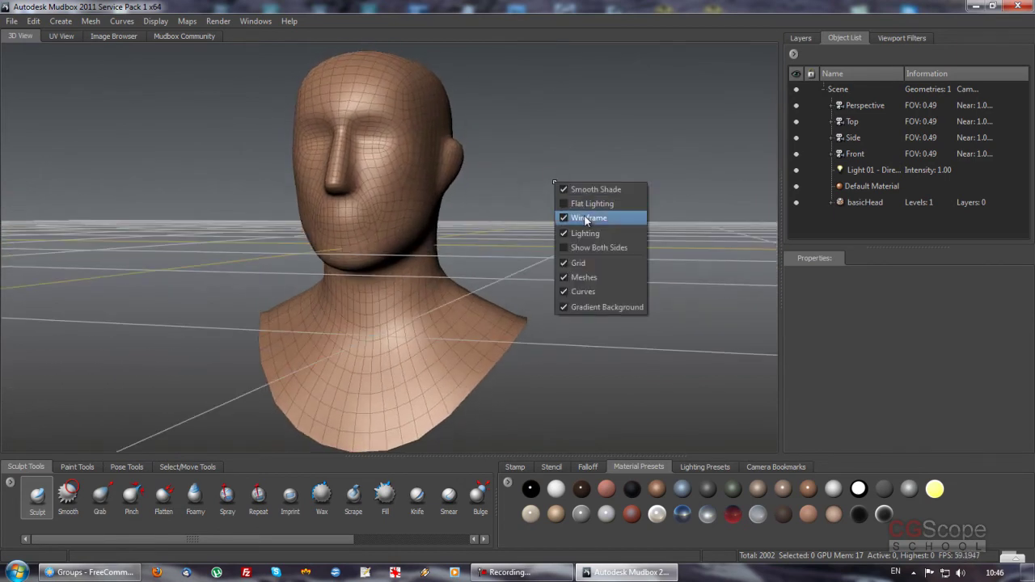
left_click(508, 204)
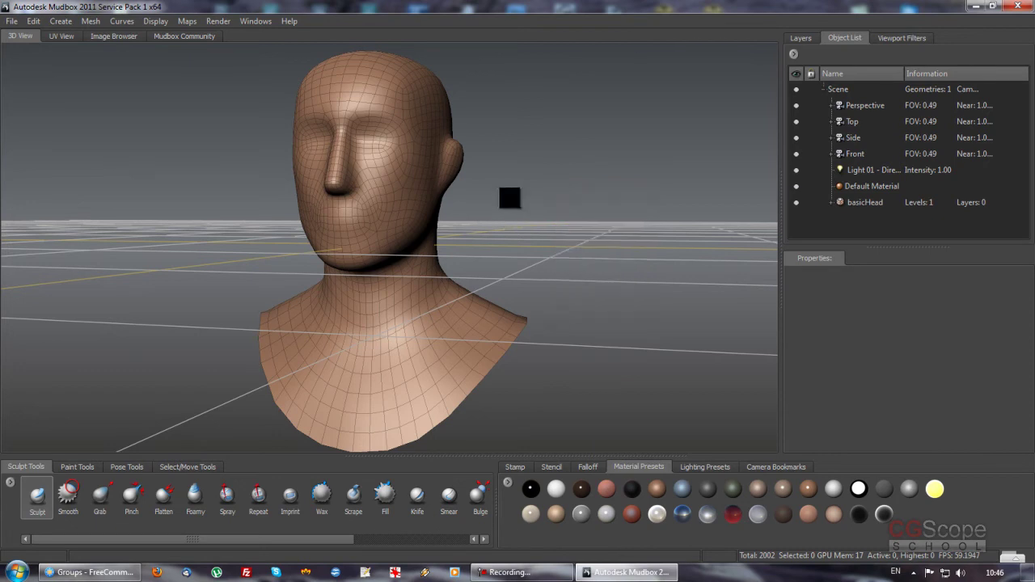
key("w")
key("w")
key("w")
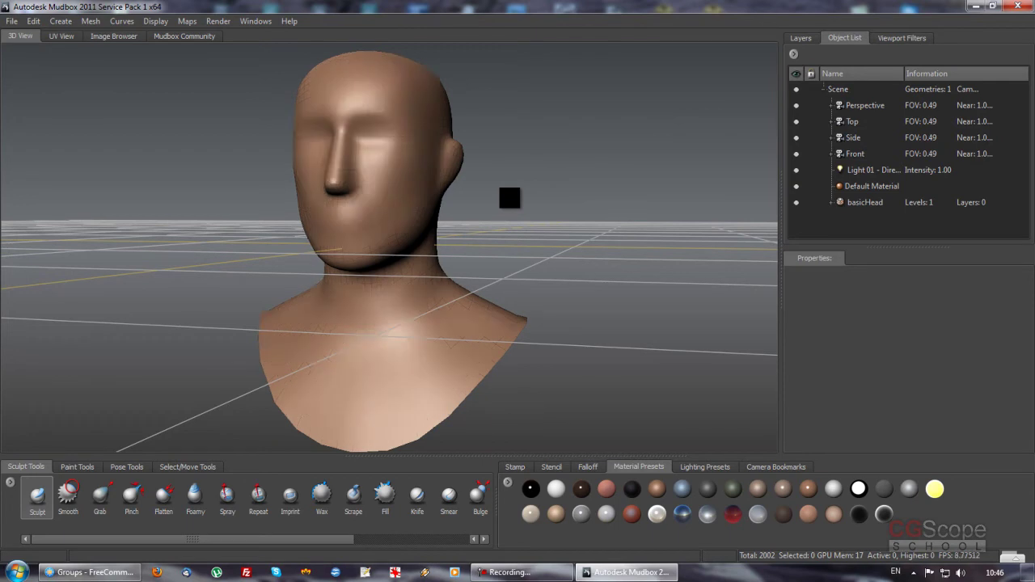
key("w")
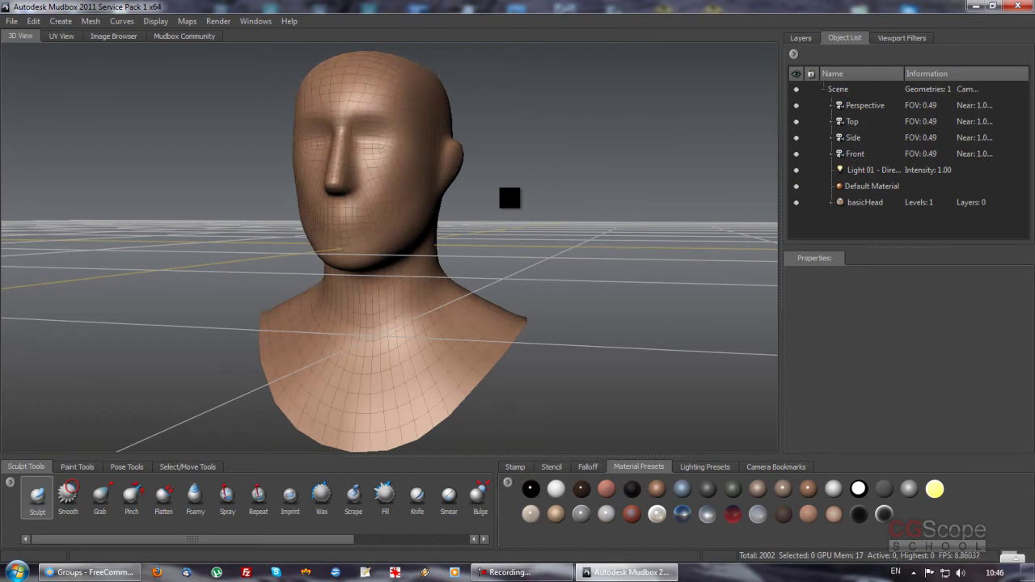
key("w")
key("w")
key("w")
key("w")
right_click(588, 151)
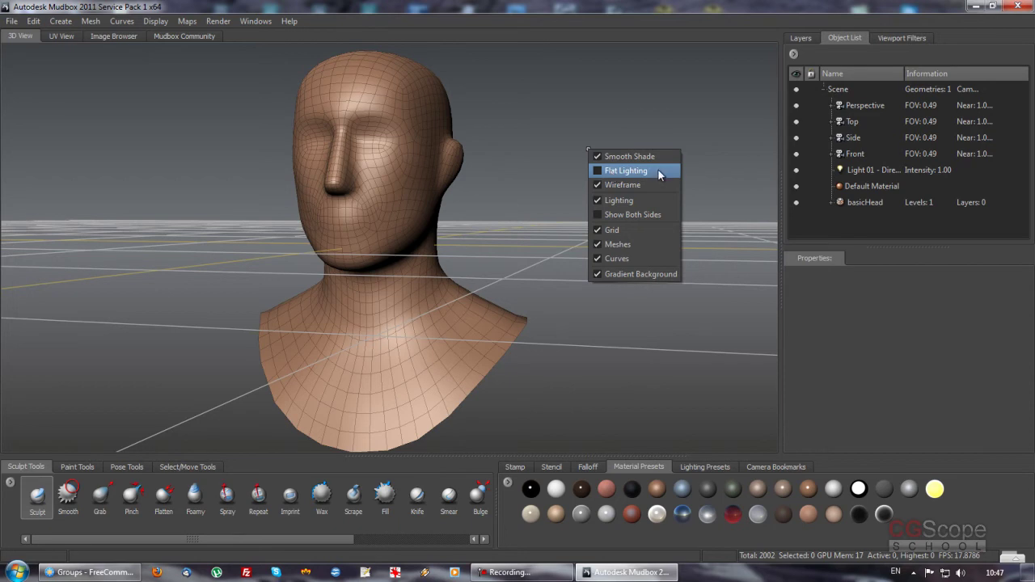
Step: Switch the head to Flat Lighting and hide its wireframe overlay with the W hotkey
left_click(658, 170)
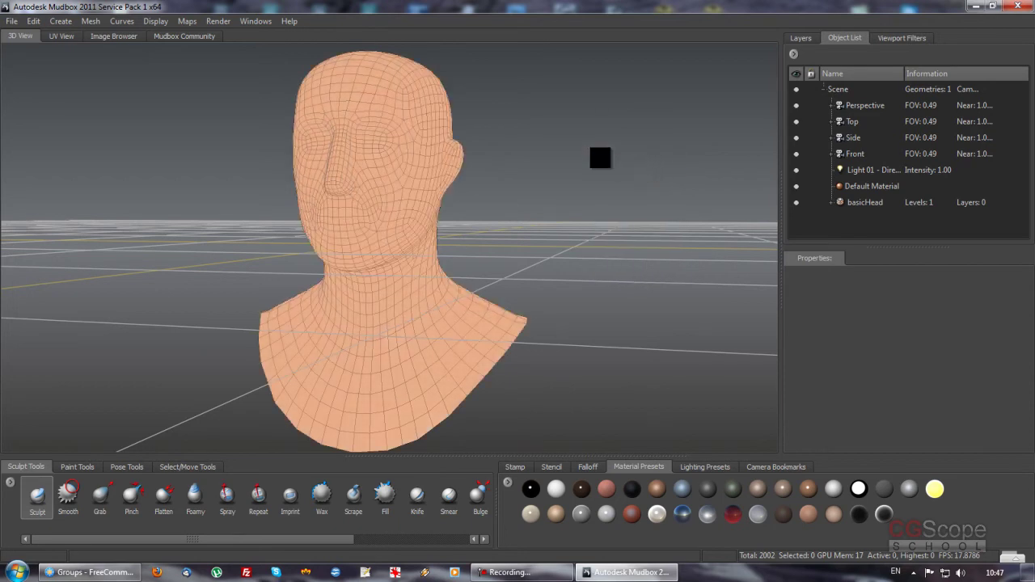
key("w")
left_click_drag(595, 179, 633, 161, "alt")
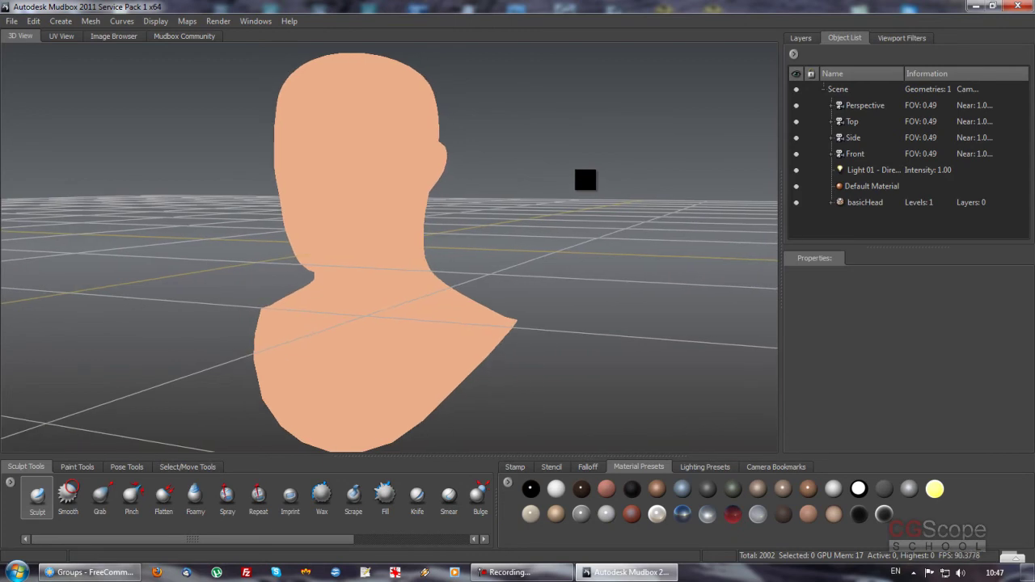
Step: Uncheck Flat Lighting to return the head to smooth shading
right_click(627, 156)
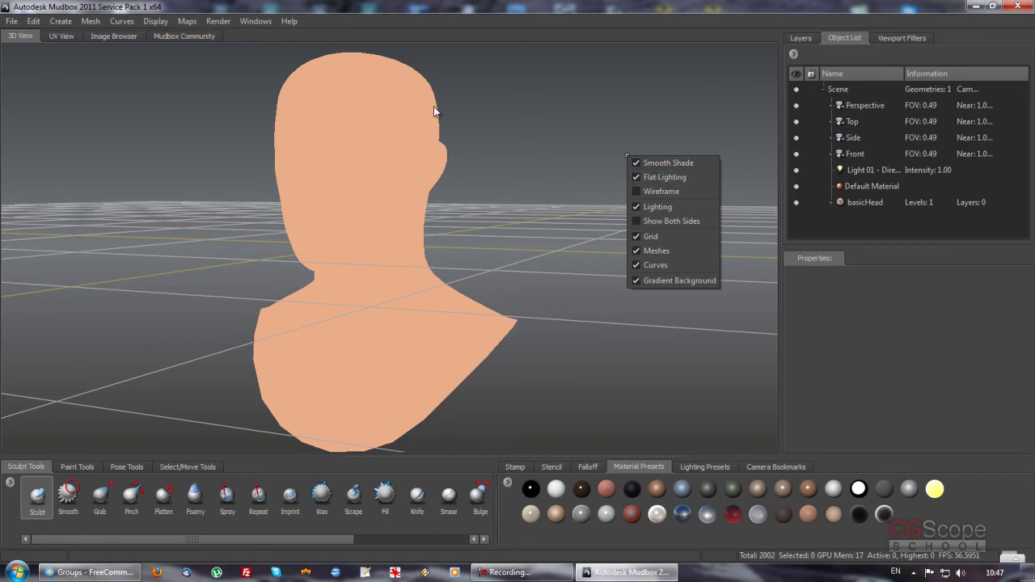
left_click(661, 178)
right_click(625, 155)
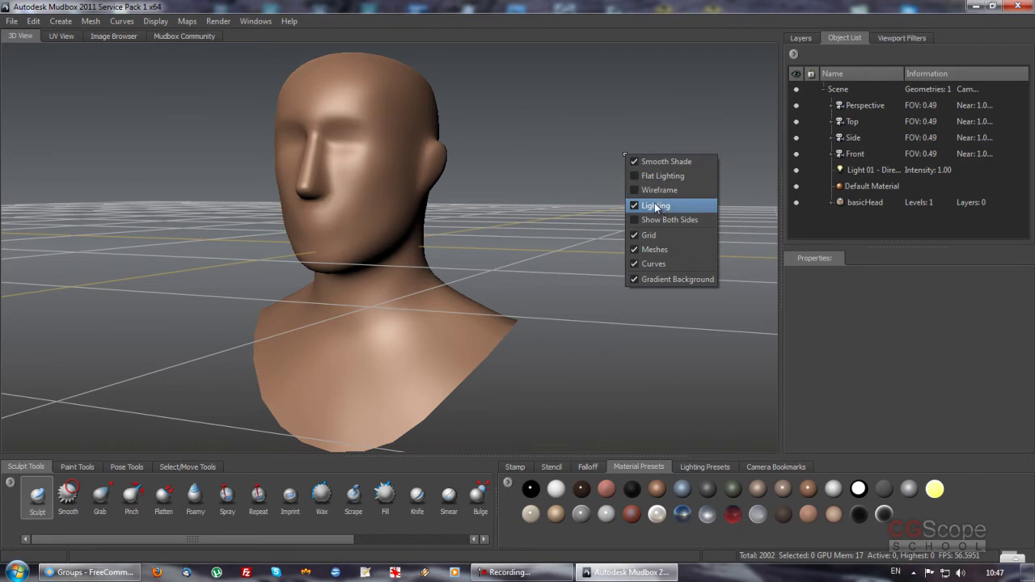
Step: Turn Lighting off to show the head as a black silhouette, then turn it back on
left_click(660, 207)
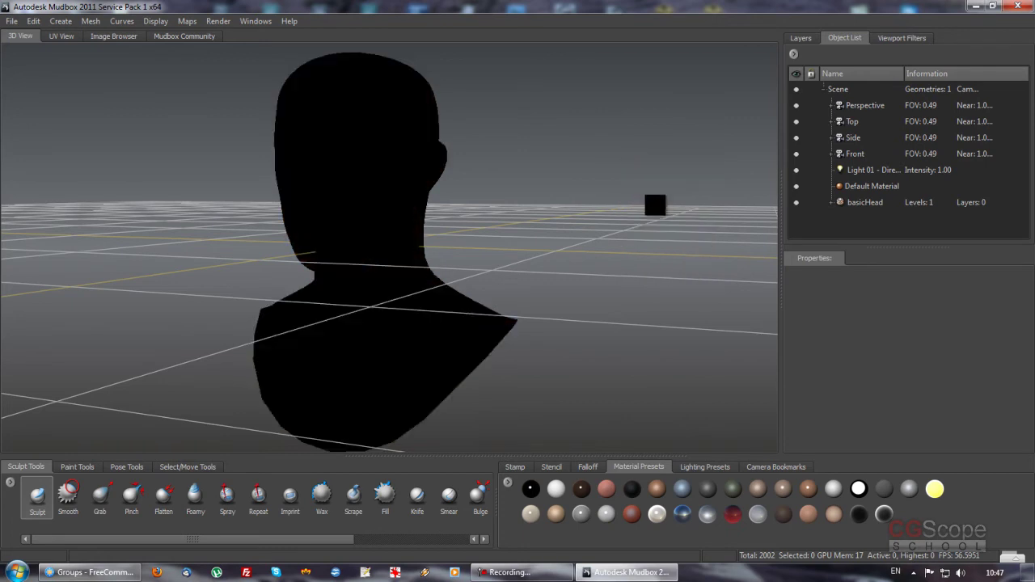
right_click(579, 173)
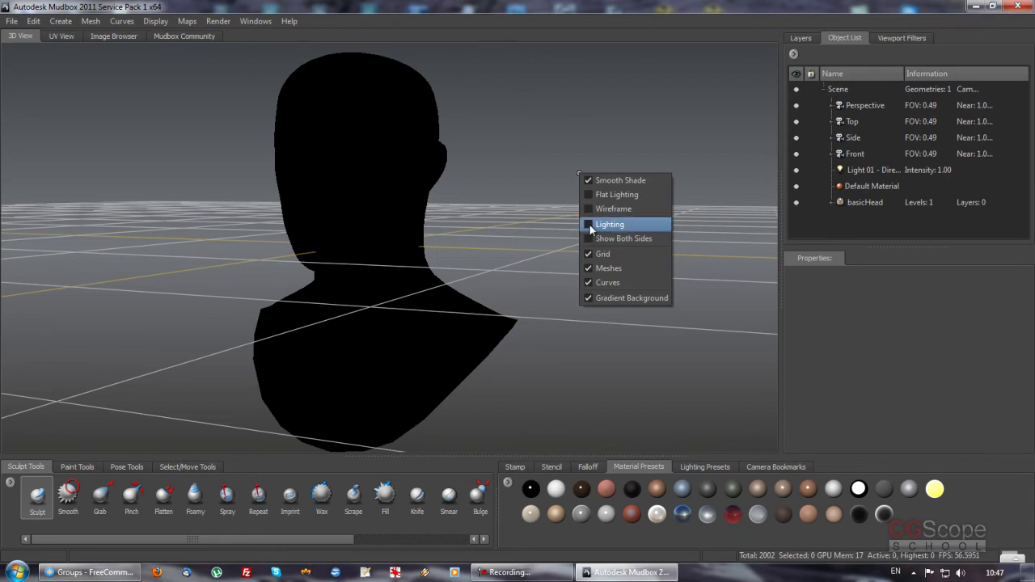
left_click(589, 224)
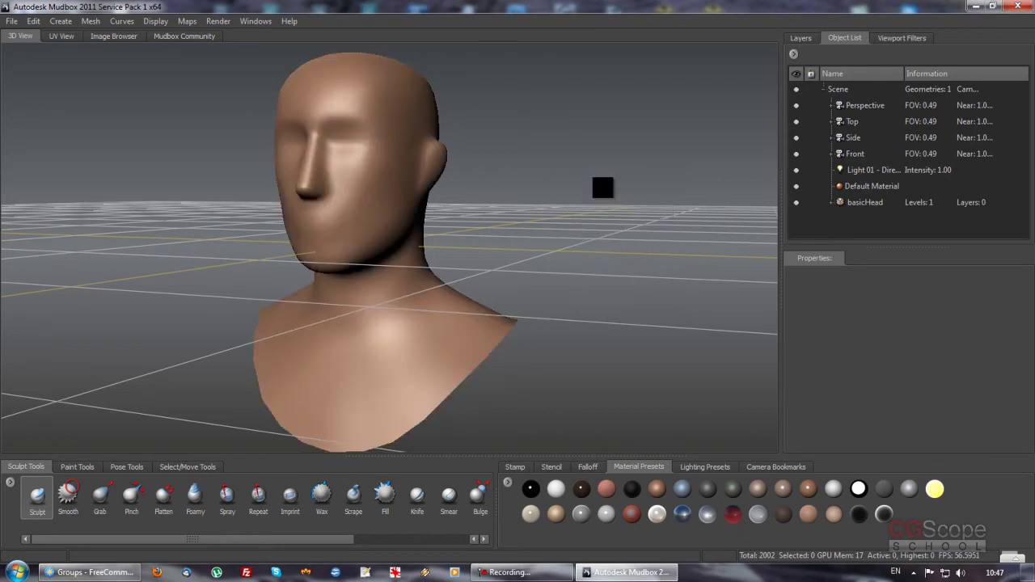
Step: Orbit to a low side view of the head, where the neck's inner faces don't render
right_click(604, 189)
mouse_move(525, 266)
left_mouse_down("alt")
mouse_move(364, 256)
mouse_move(323, 279)
mouse_move(344, 236)
mouse_move(584, 164)
left_mouse_up("alt")
right_click(597, 165)
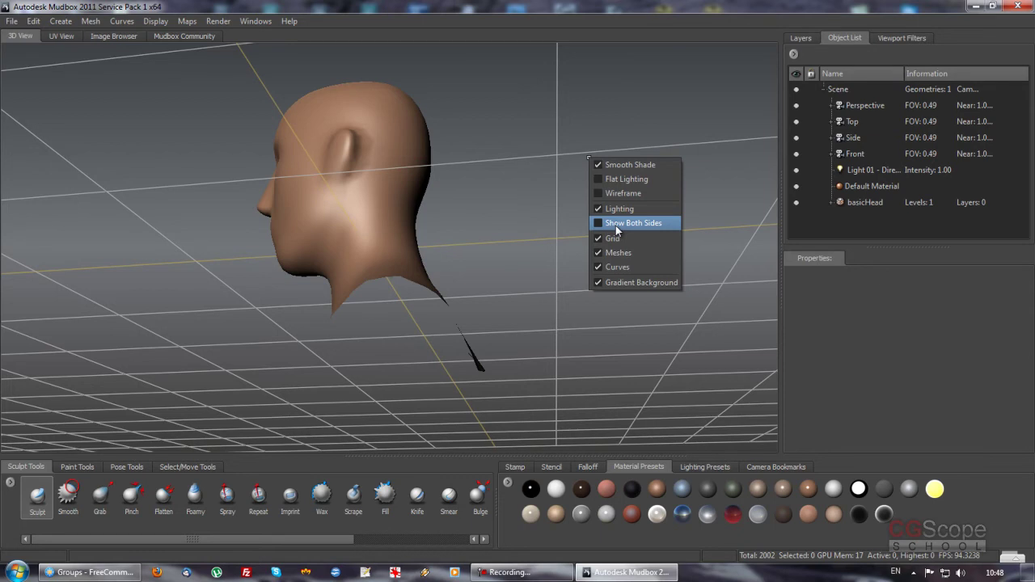
Step: Turn on Show Both Sides so the head's back faces and hollow underside render
left_click(525, 285)
mouse_move(507, 294)
left_mouse_down("alt")
mouse_move(513, 282)
mouse_move(550, 280)
mouse_move(698, 319)
mouse_move(758, 324)
mouse_move(587, 278)
mouse_move(582, 238)
left_mouse_up("alt")
right_click(576, 188)
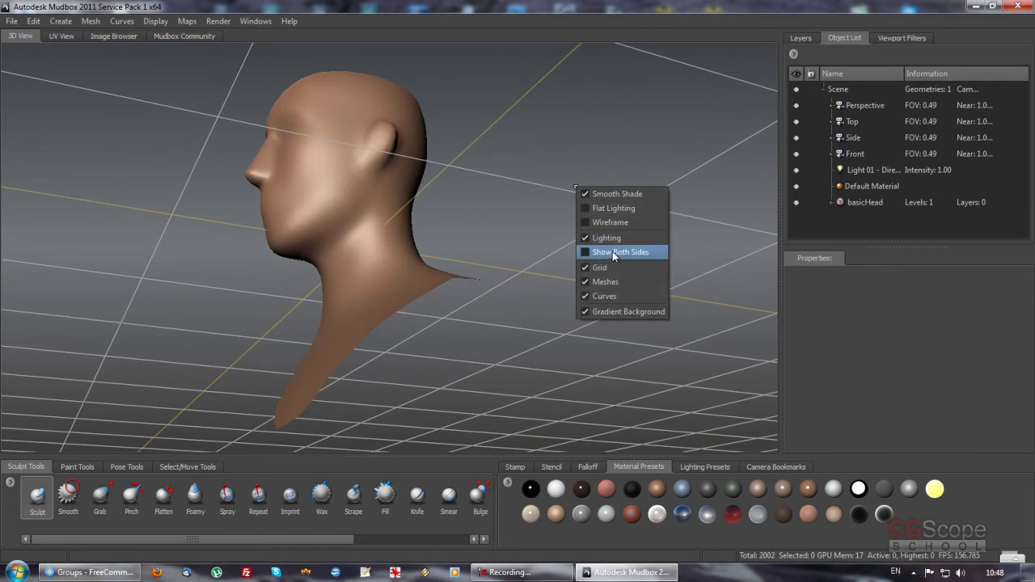
left_click(612, 251)
mouse_move(620, 254)
left_mouse_down("alt")
mouse_move(583, 259)
mouse_move(580, 273)
mouse_move(472, 259)
mouse_move(467, 246)
mouse_move(615, 259)
mouse_move(572, 231)
left_mouse_up("alt")
Step: From a front view, uncheck Grid to hide the floor grid
right_click(570, 220)
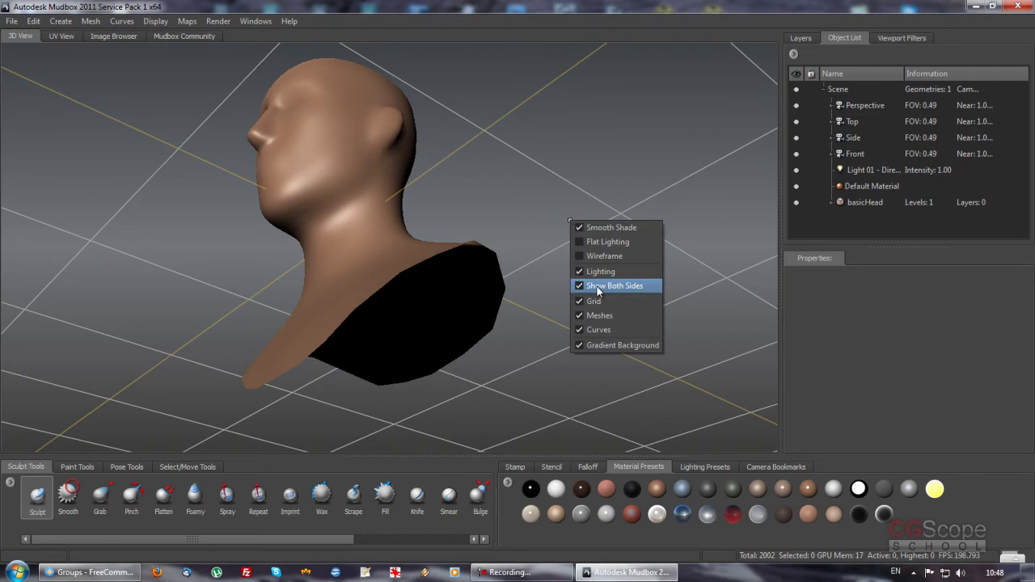
left_click(530, 178)
mouse_move(530, 178)
left_mouse_down("alt")
mouse_move(631, 300)
mouse_move(642, 271)
mouse_move(612, 312)
mouse_move(600, 211)
mouse_move(504, 256)
mouse_move(515, 214)
left_mouse_up("alt")
right_click(515, 214)
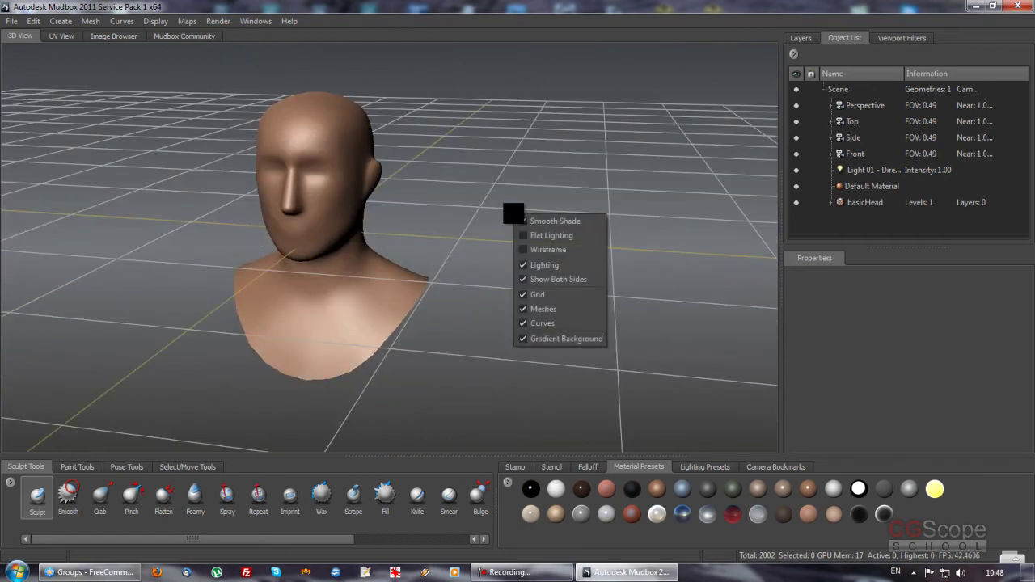
left_click(540, 294)
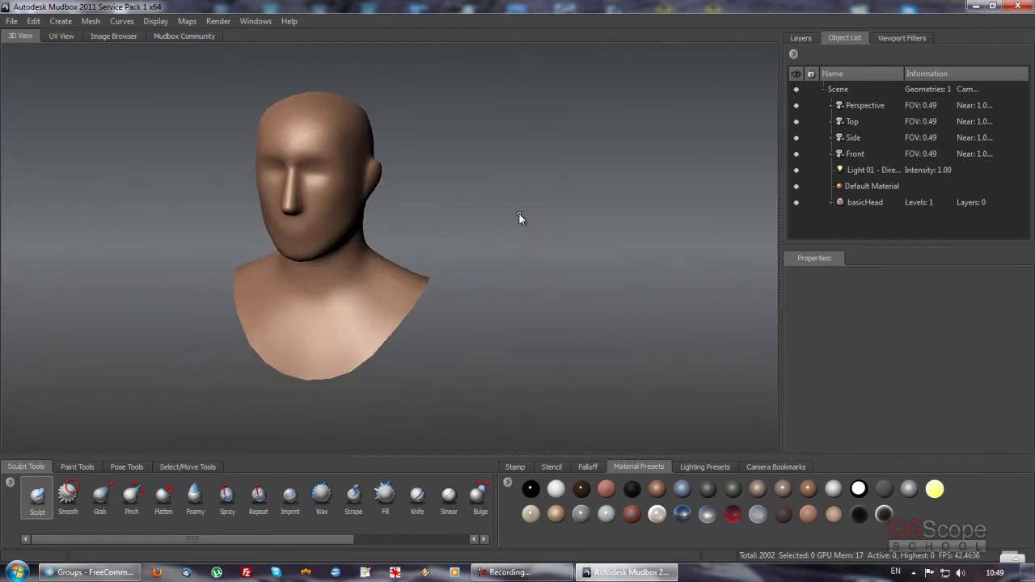
right_click(519, 213)
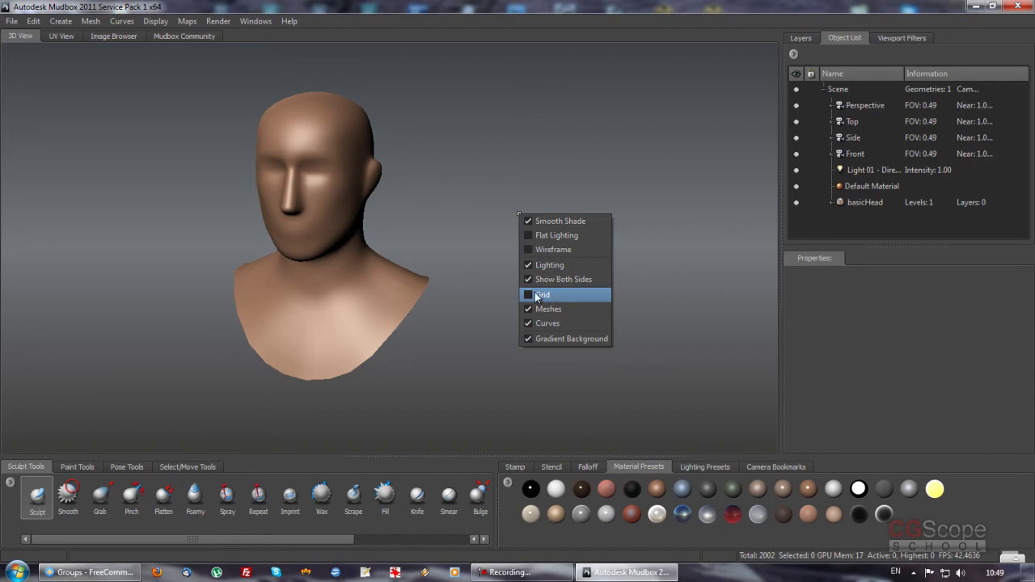
Step: Re-enable the floor grid, then toggle Meshes off and back on
left_click(545, 296)
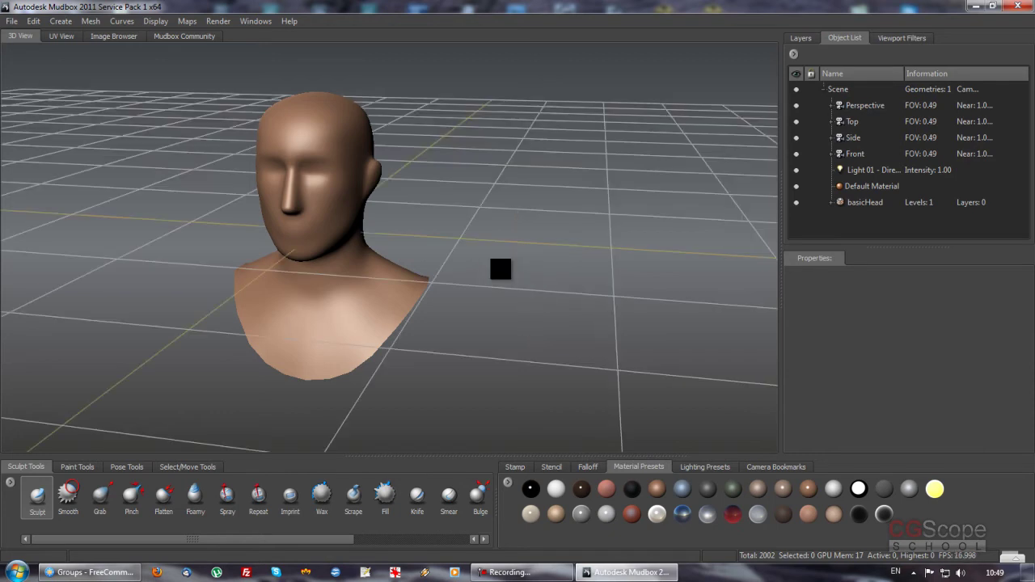
right_click(504, 240)
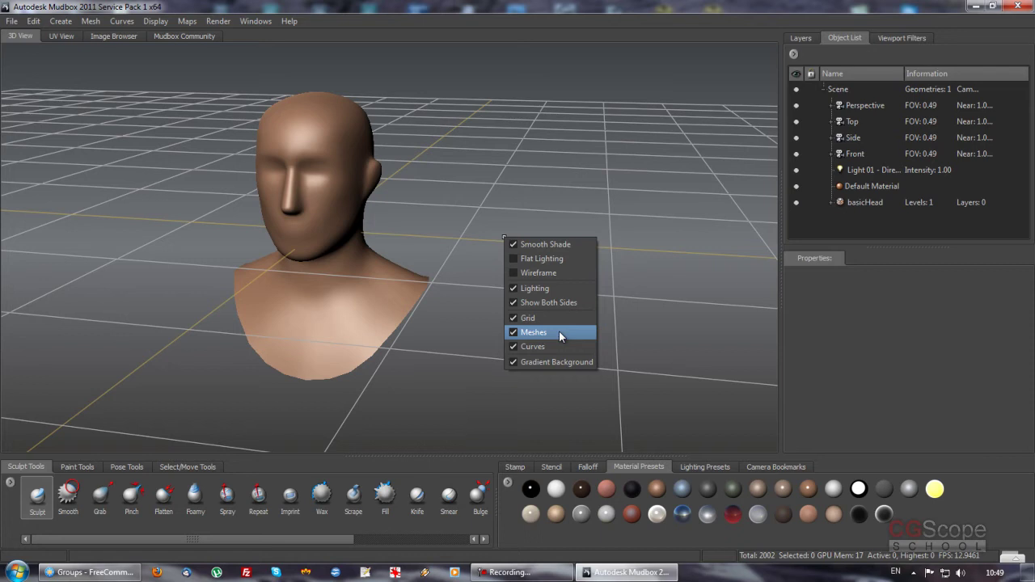
left_click(538, 333)
right_click(548, 227)
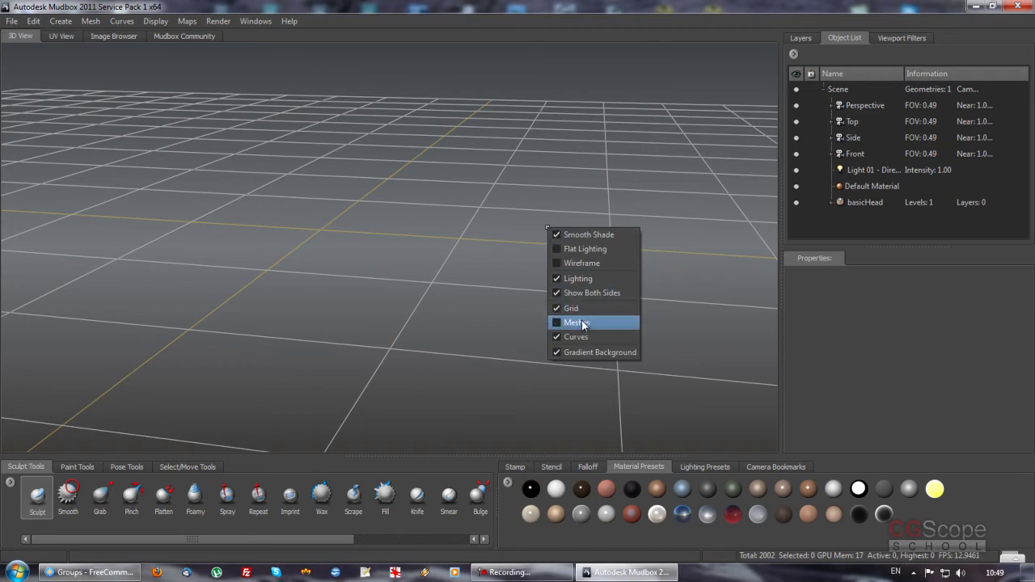
left_click(579, 325)
right_click(559, 256)
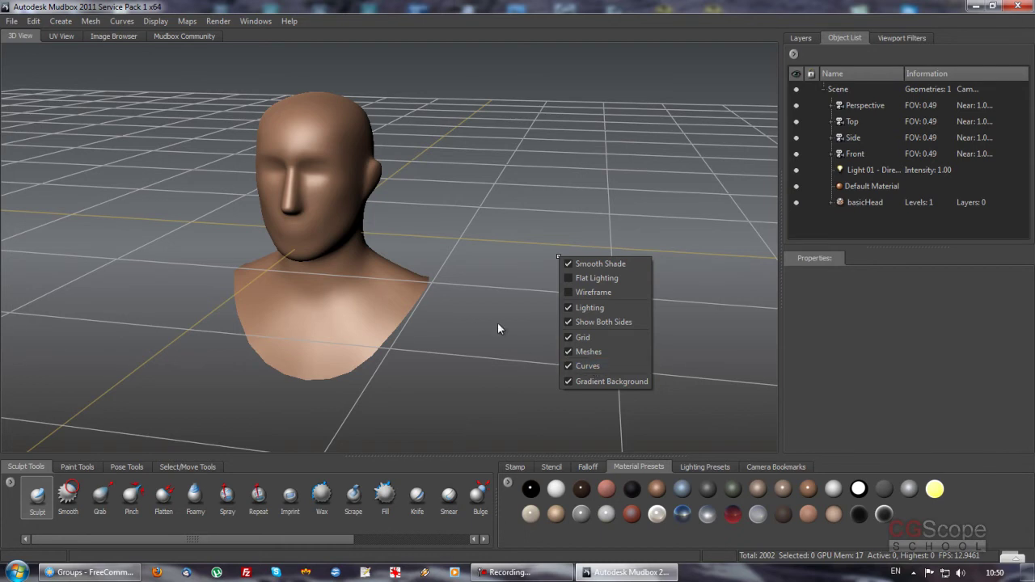
Step: Uncheck Gradient Background for a flat gray backdrop behind the head
mouse_move(502, 315)
left_mouse_down("alt")
mouse_move(513, 310)
mouse_move(503, 296)
mouse_move(521, 286)
left_mouse_up("alt")
right_click(551, 242)
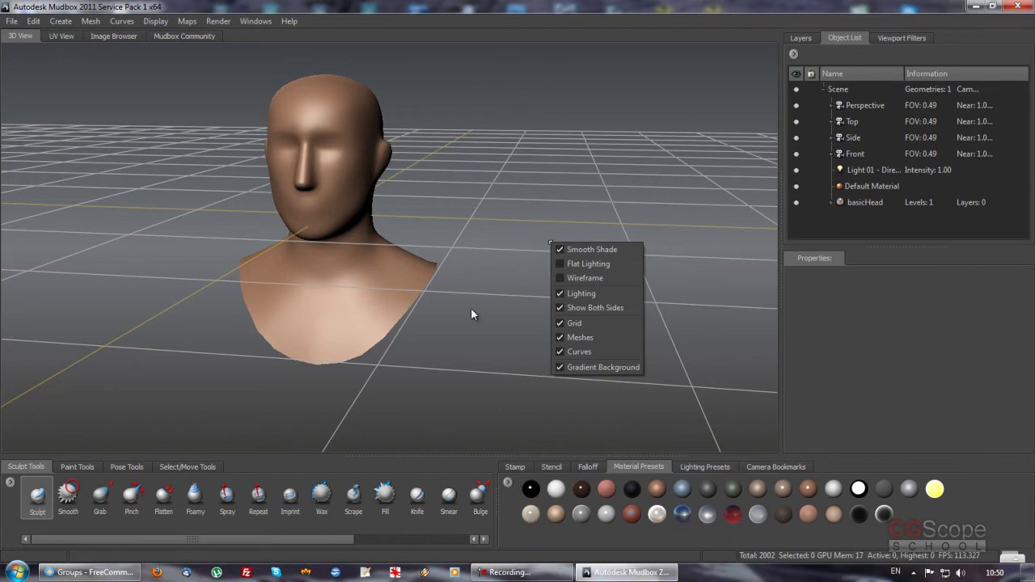
left_click(573, 368)
mouse_move(527, 338)
left_mouse_down("alt")
mouse_move(569, 326)
mouse_move(526, 337)
mouse_move(502, 330)
mouse_move(598, 333)
mouse_move(564, 265)
left_mouse_up("alt")
Step: Re-check Gradient Background and orbit to a three-quarter view of the head
right_click(568, 244)
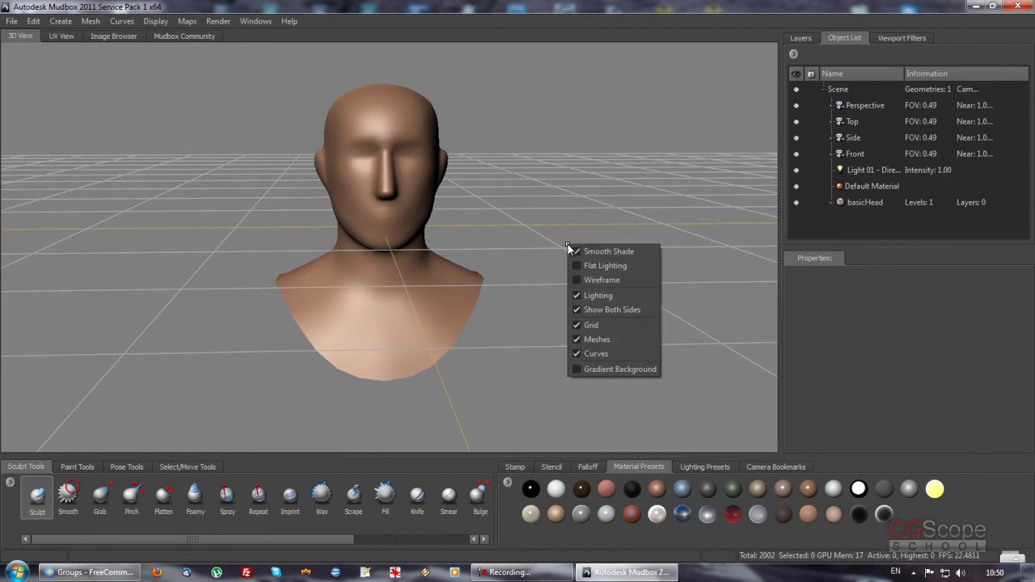
left_click(588, 370)
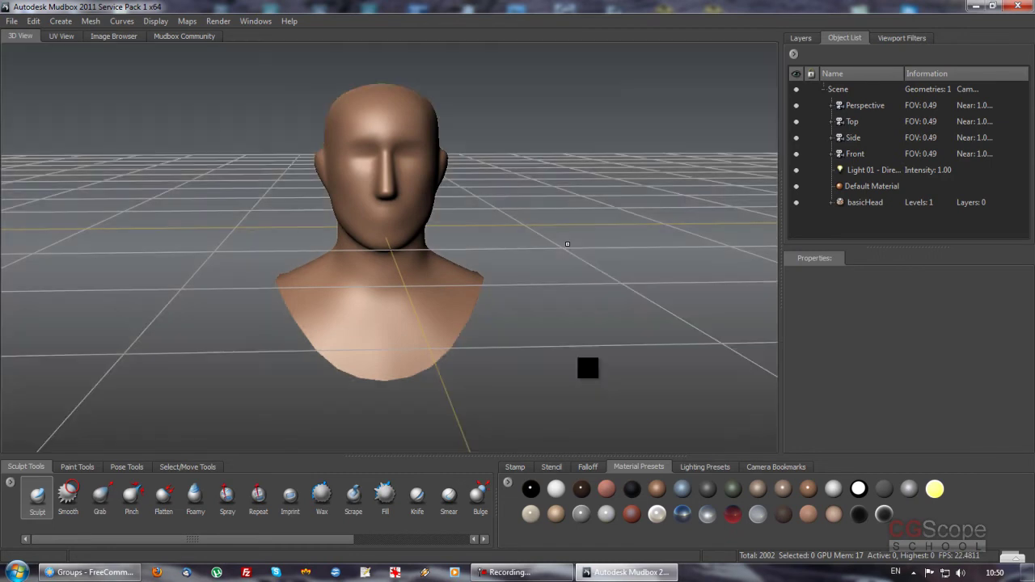
left_click_drag(617, 374, 560, 370, "alt")
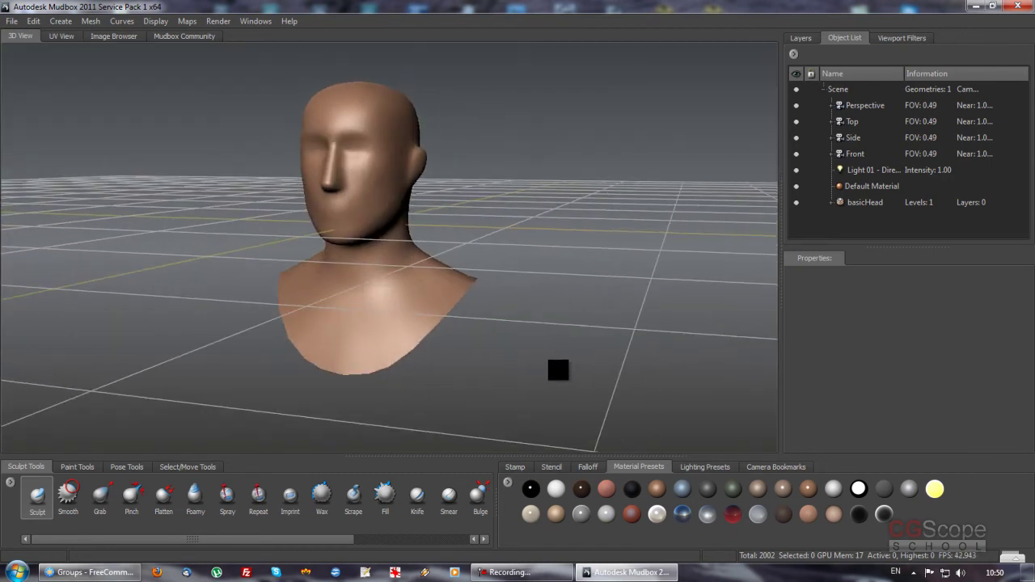
mouse_move(486, 332)
left_mouse_down("alt")
mouse_move(520, 330)
mouse_move(494, 334)
left_mouse_up("alt")
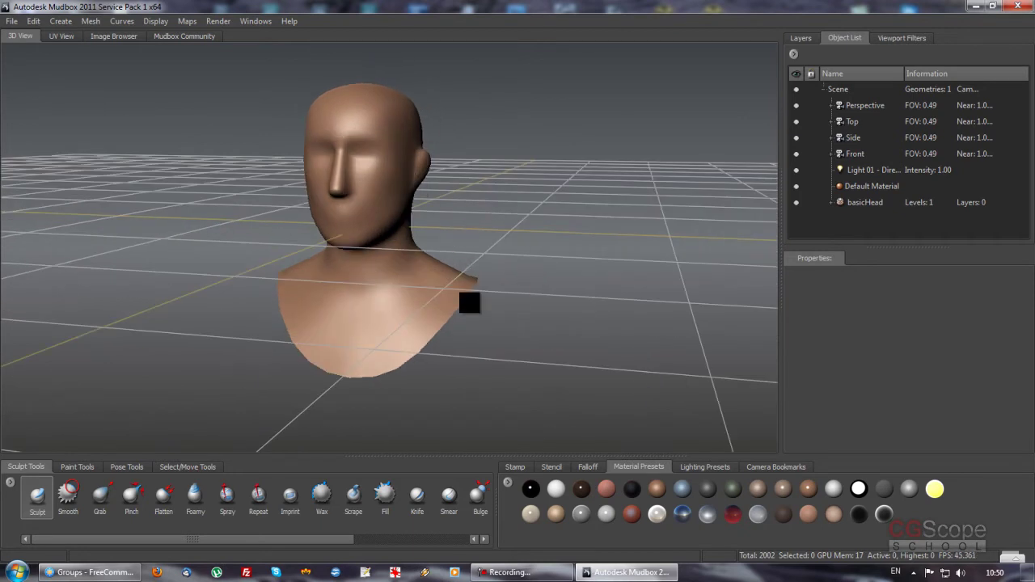
Step: Orbit to a closer frontal view, dismissing the head's object menu
right_click(540, 225)
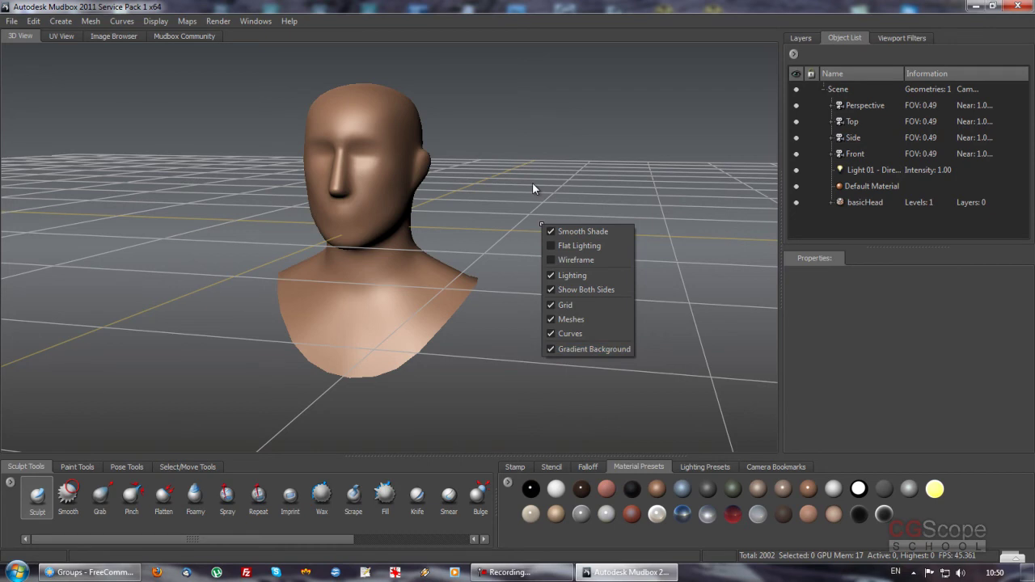
left_click(502, 194)
mouse_move(501, 194)
left_mouse_down("alt")
mouse_move(516, 203)
mouse_move(508, 198)
left_mouse_up("alt")
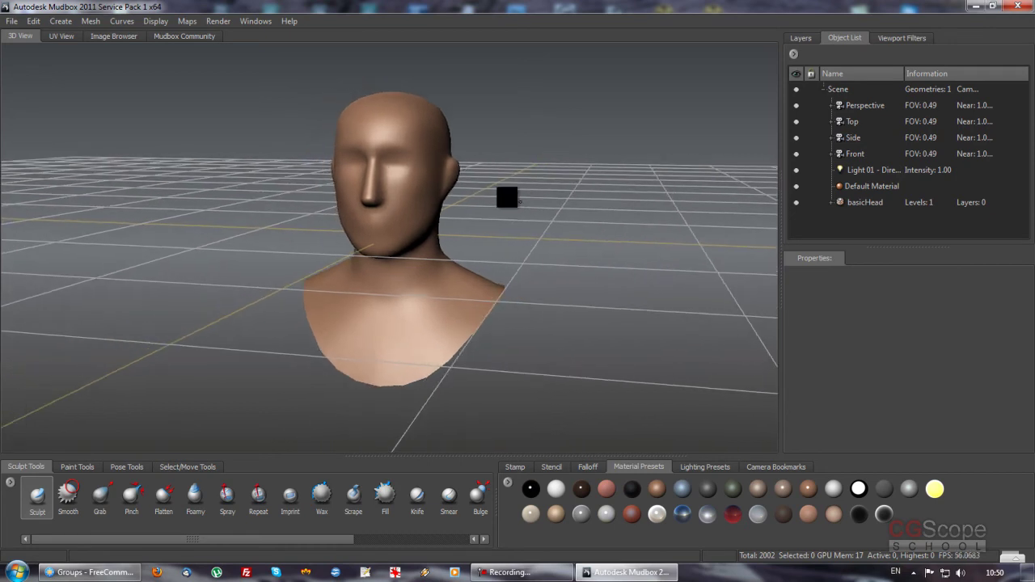
right_click(392, 131)
left_click(484, 100)
left_click(394, 132)
right_click(399, 136)
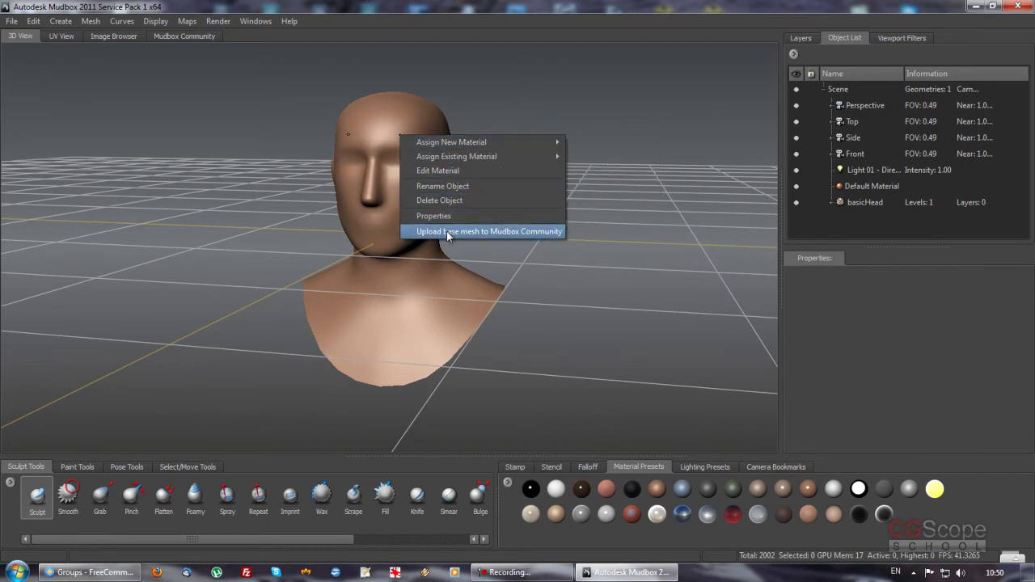
left_click(436, 126)
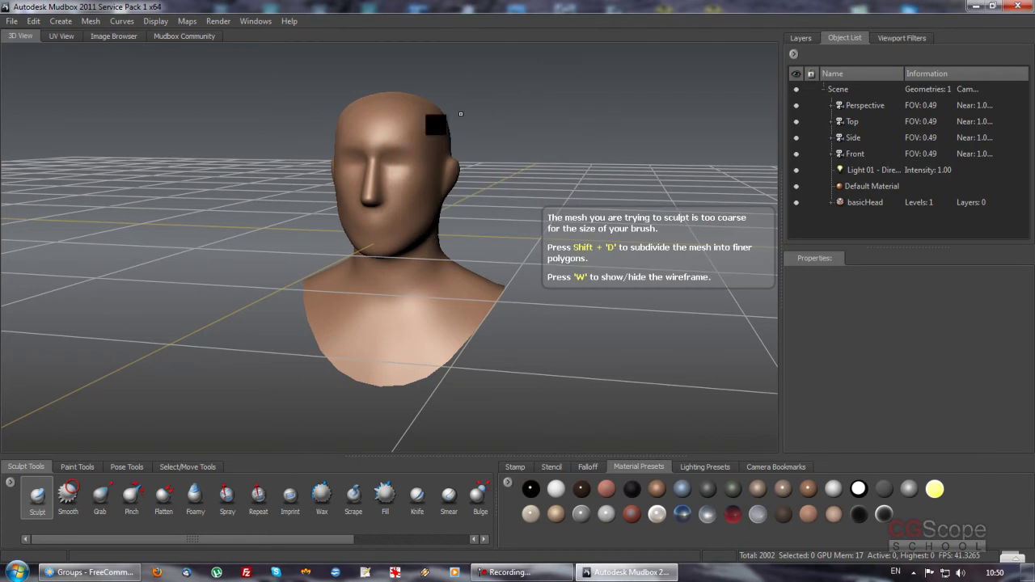
right_click(400, 127)
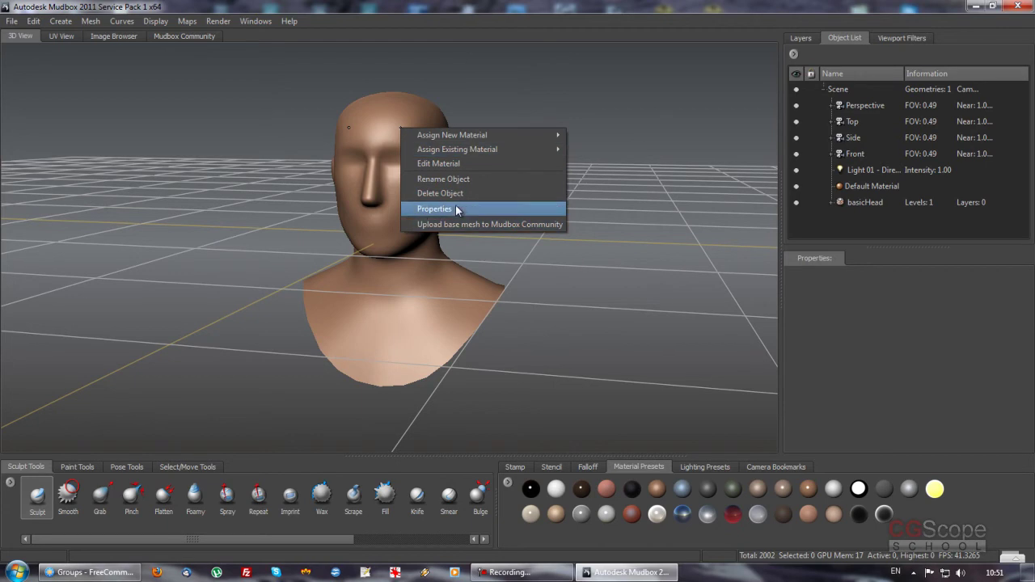
left_click(244, 234)
mouse_move(547, 363)
left_mouse_down("alt")
mouse_move(587, 353)
mouse_move(585, 342)
mouse_move(652, 342)
mouse_move(597, 333)
mouse_move(627, 325)
left_mouse_up("alt")
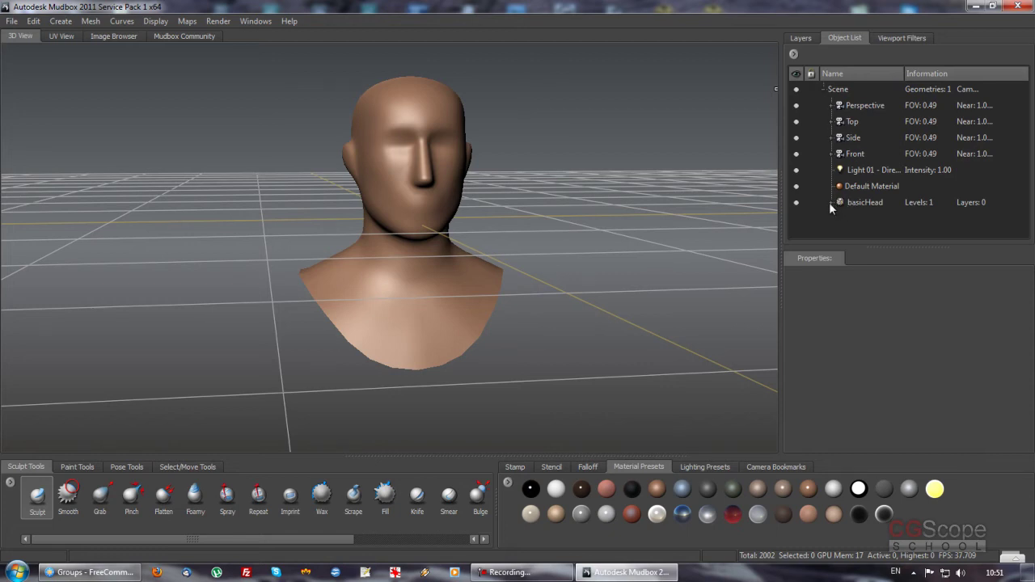
Step: Expand basicHead and Side, and drag the Name/Information divider so Layers: 0 shows
left_click(831, 203)
left_click_drag(904, 73, 963, 82)
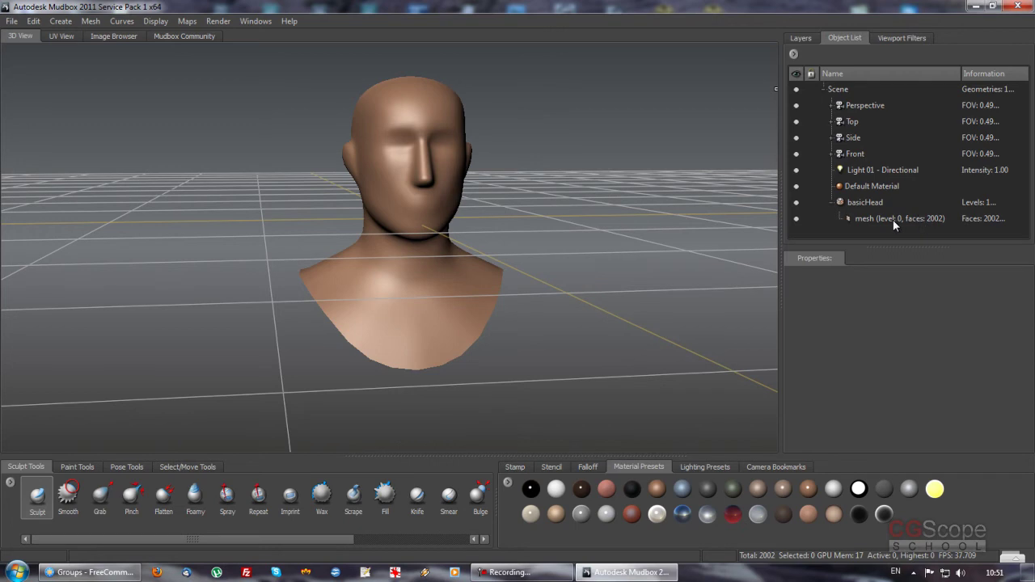
left_click(831, 201)
left_click(831, 136)
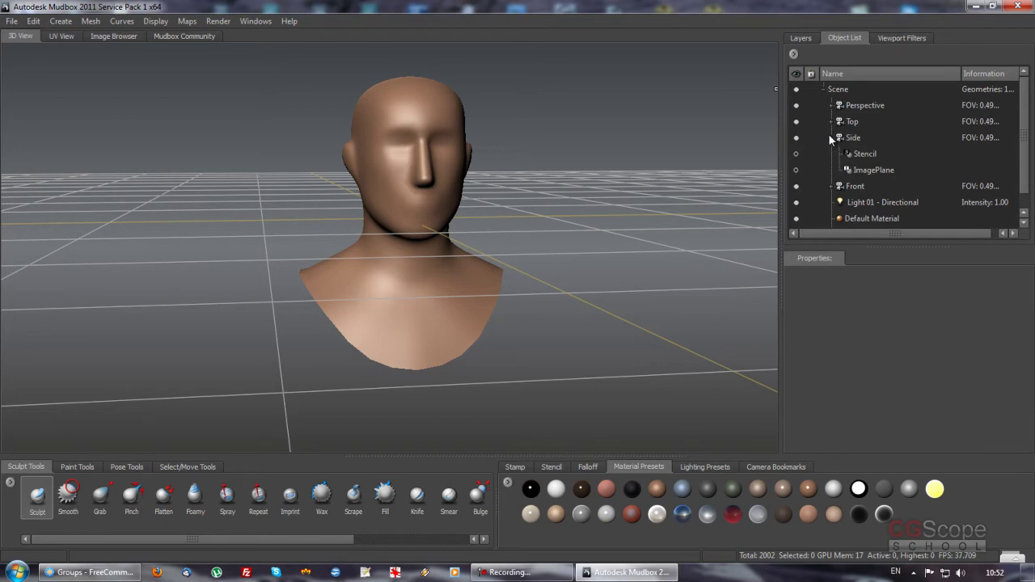
left_click(831, 136)
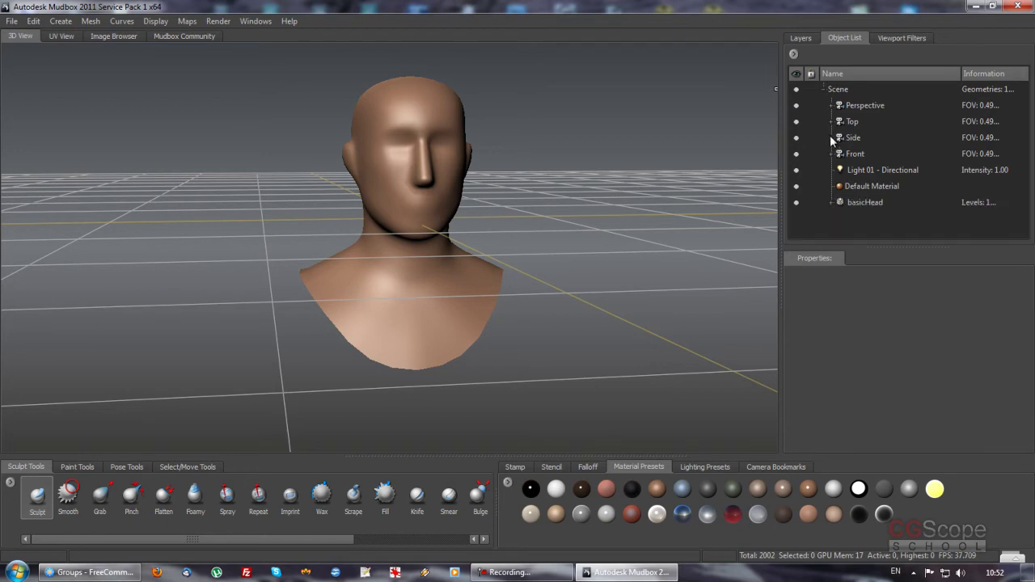
left_click_drag(961, 73, 940, 75)
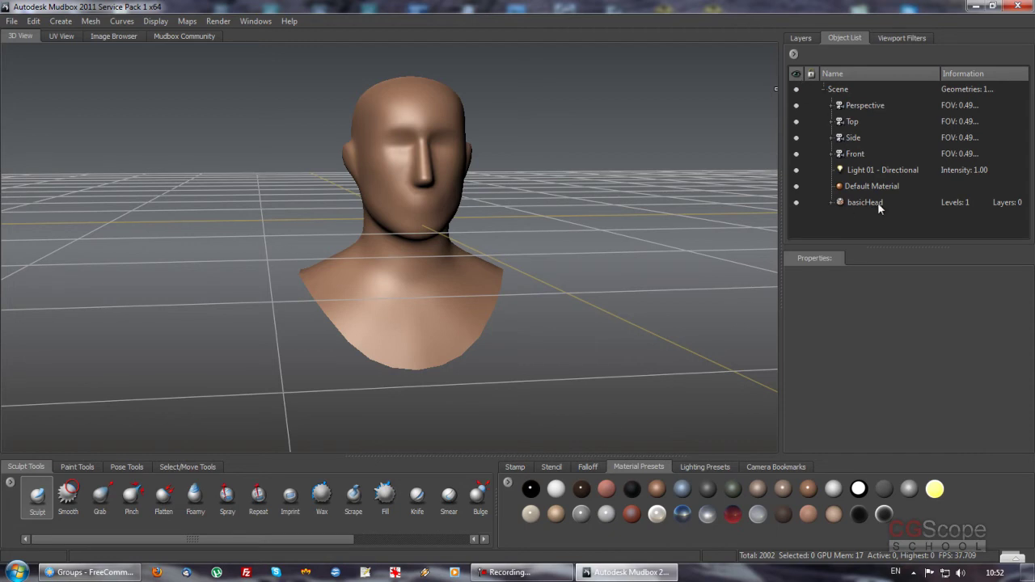
Step: Toggle basicHead's visibility dot off and on, leaving the bust visible
left_click(797, 203)
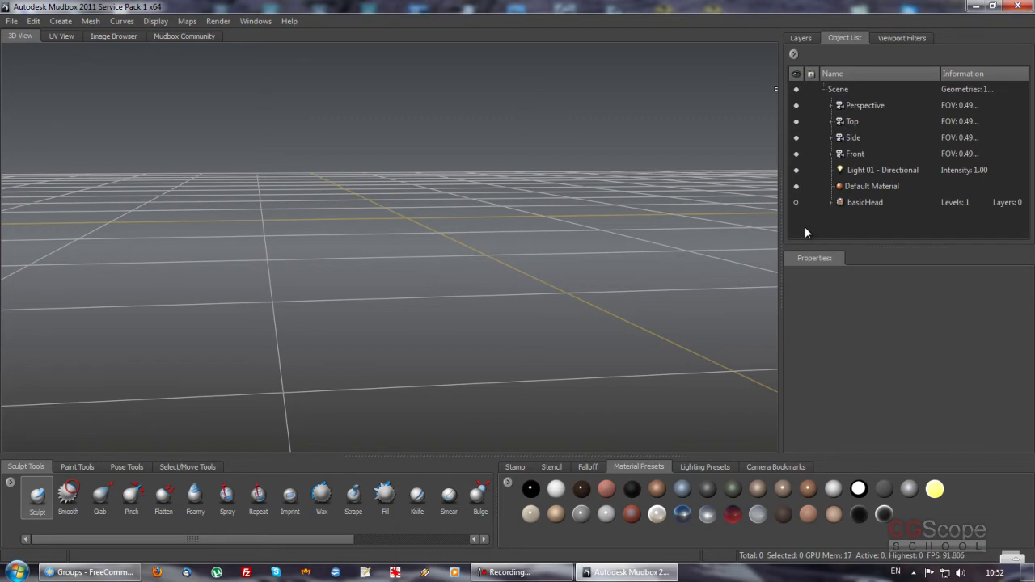
left_click(796, 203)
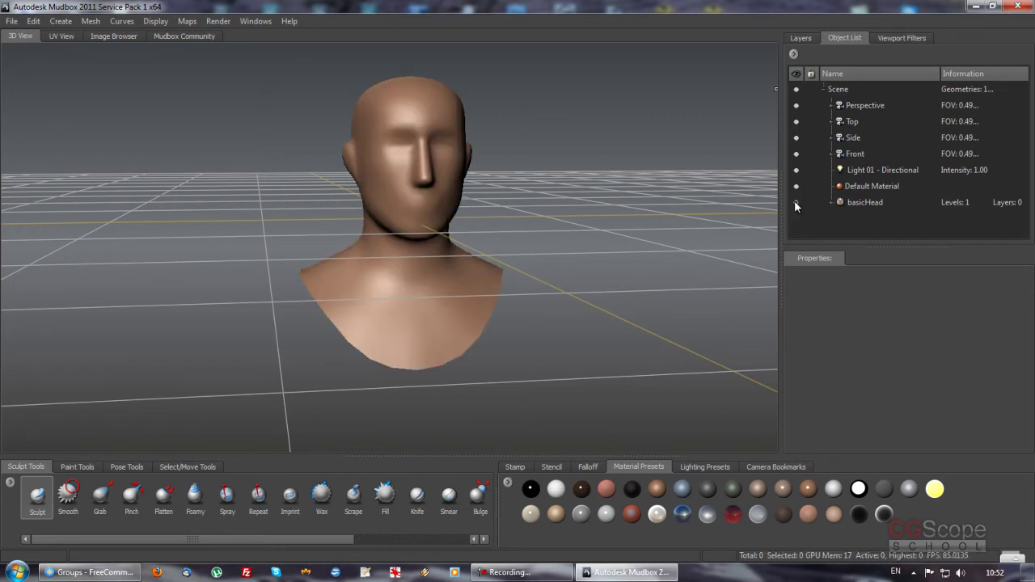
left_click(796, 203)
left_click(796, 203)
left_click(796, 203)
left_click(796, 203)
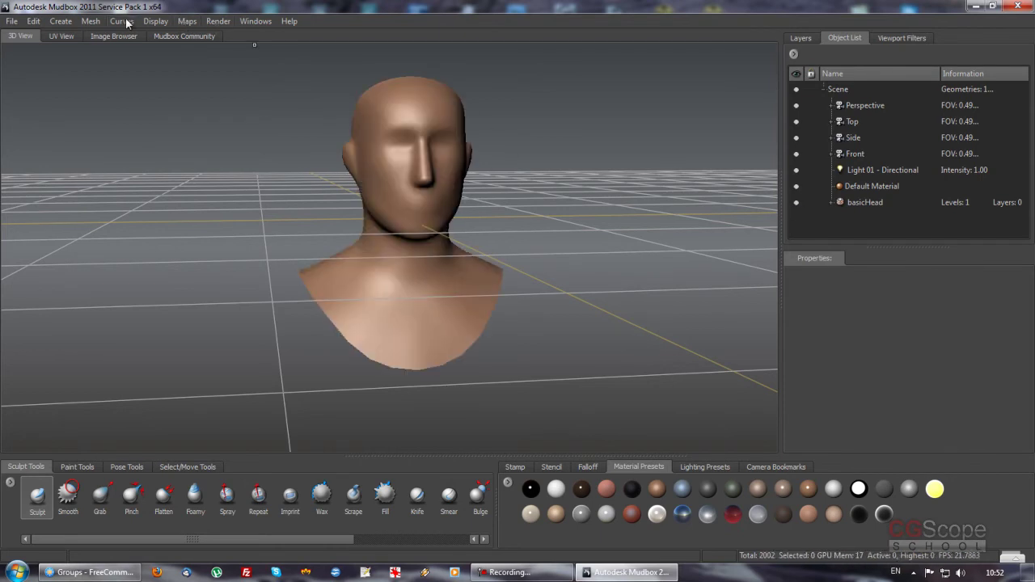
left_click(156, 23)
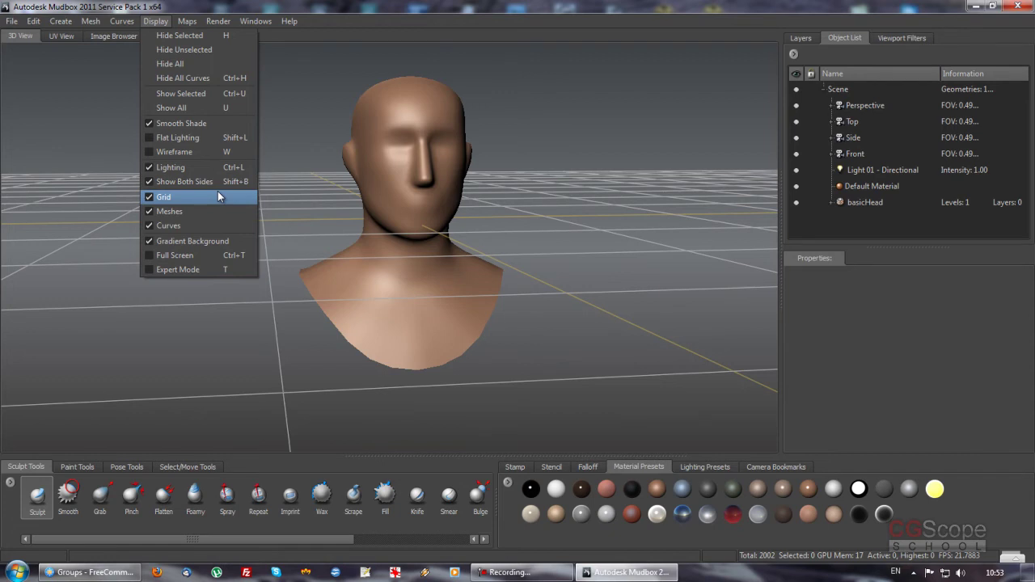
double_click(414, 9)
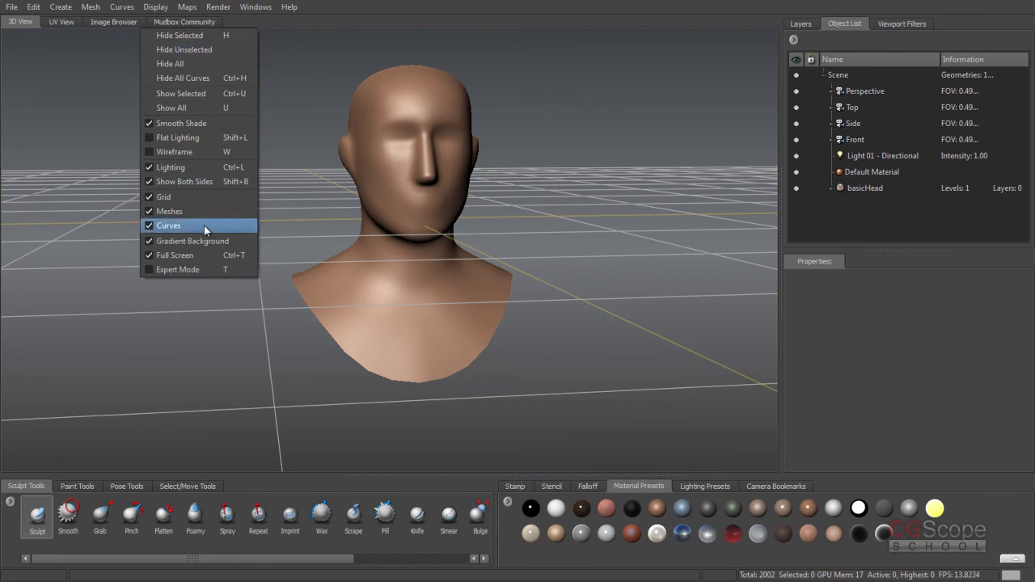
left_click(188, 255)
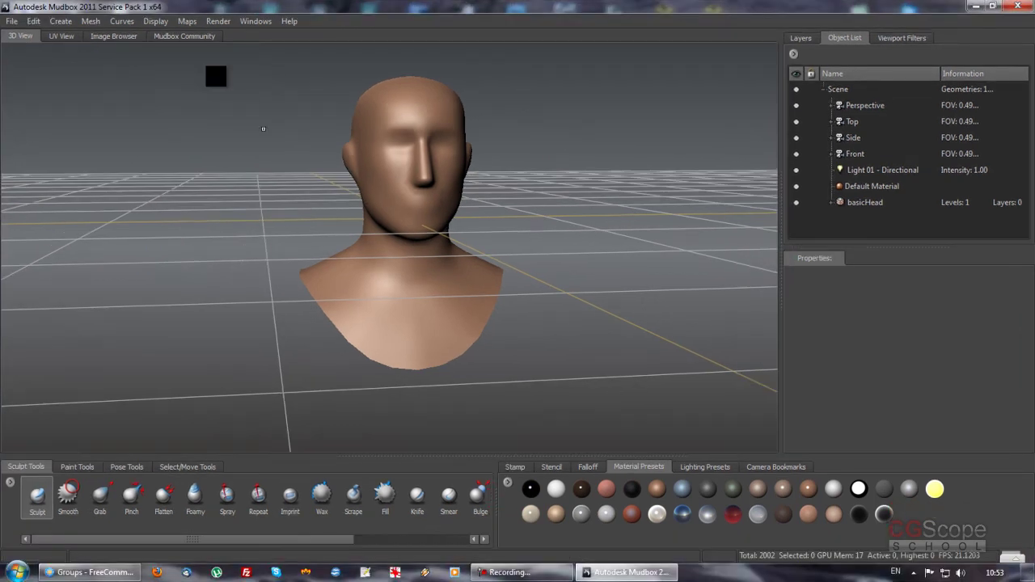
left_click(158, 21)
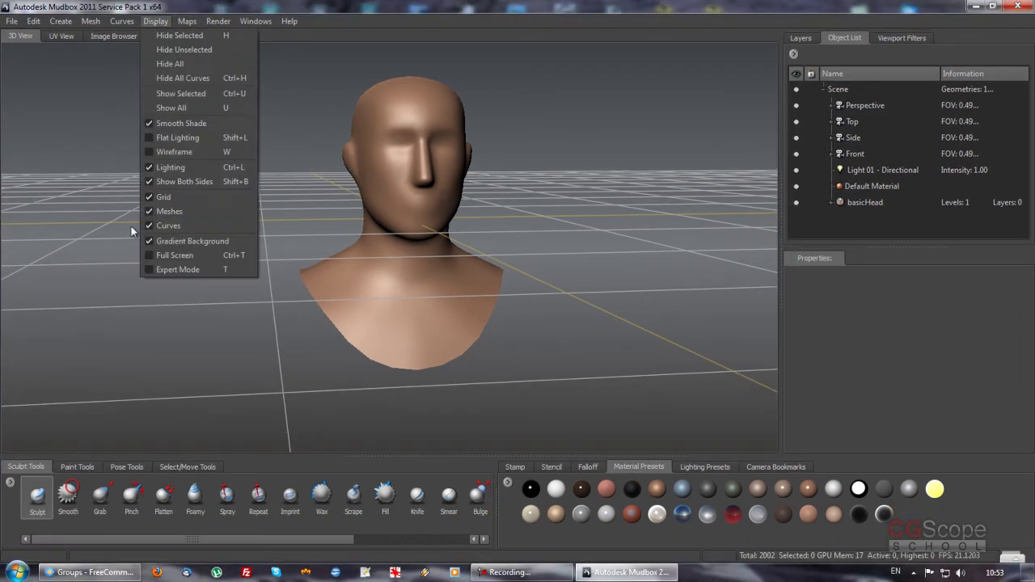
left_click(172, 258)
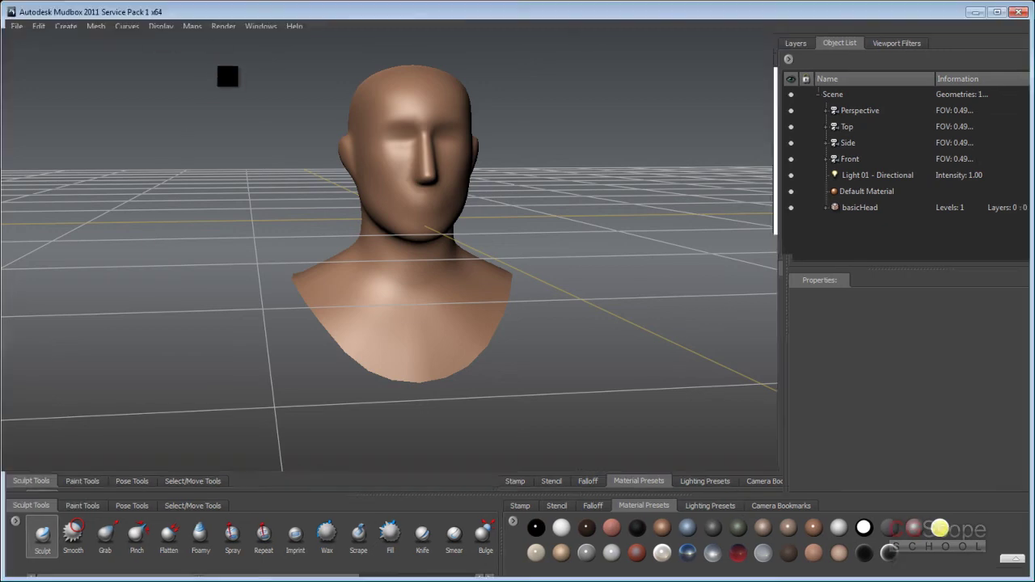
left_click(157, 22)
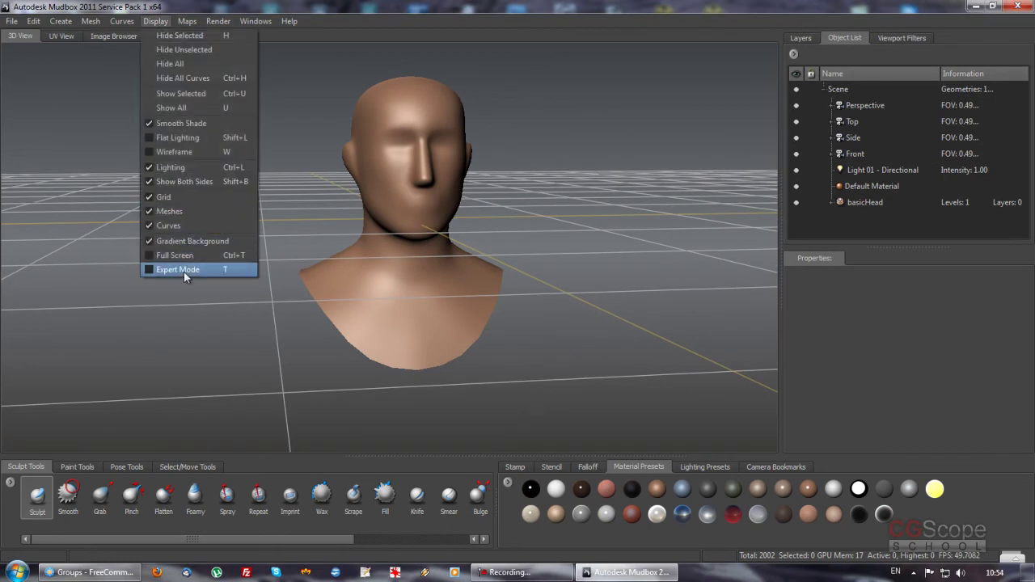
left_click(475, 9)
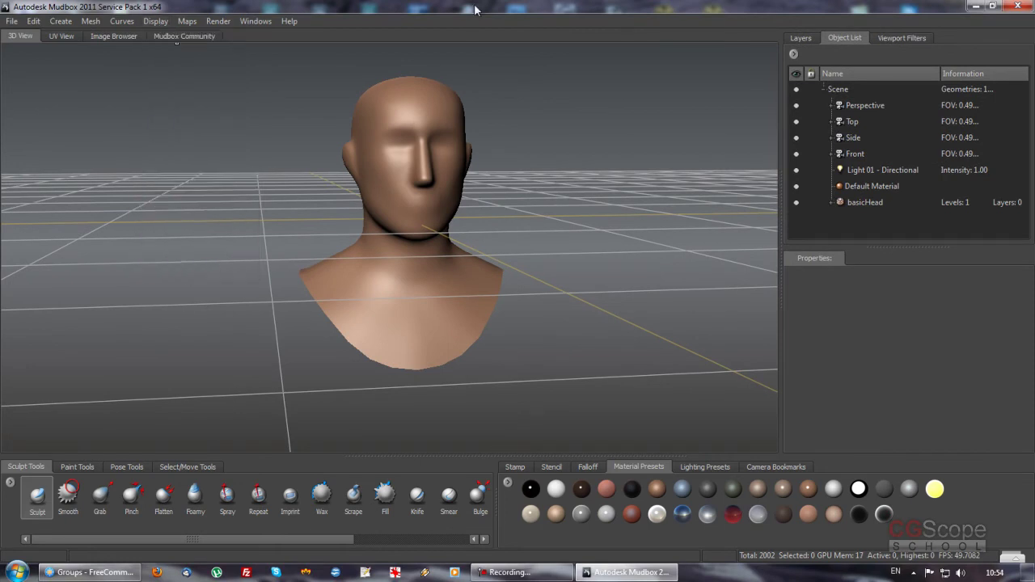
key("shift+space")
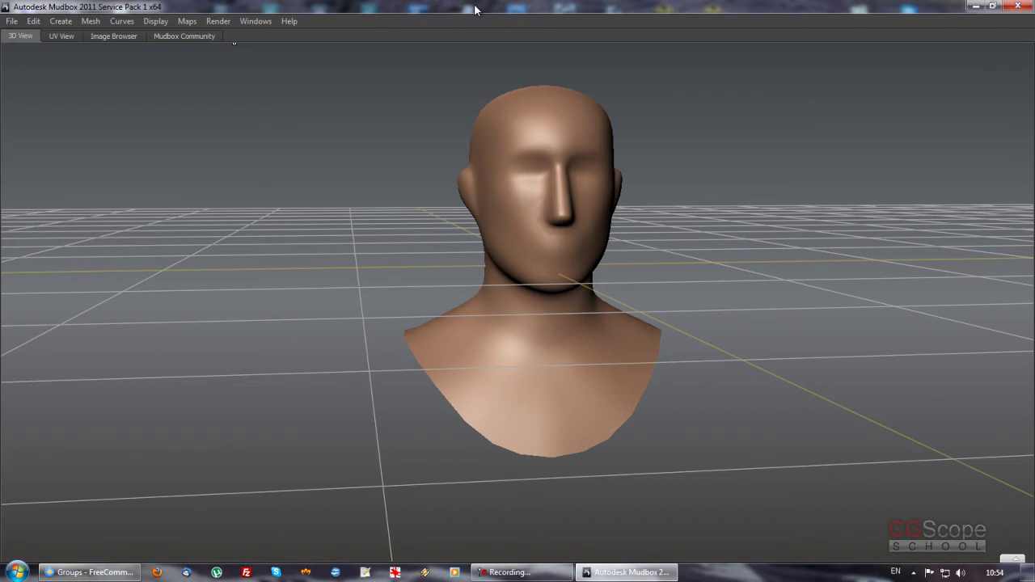
key("shift+space")
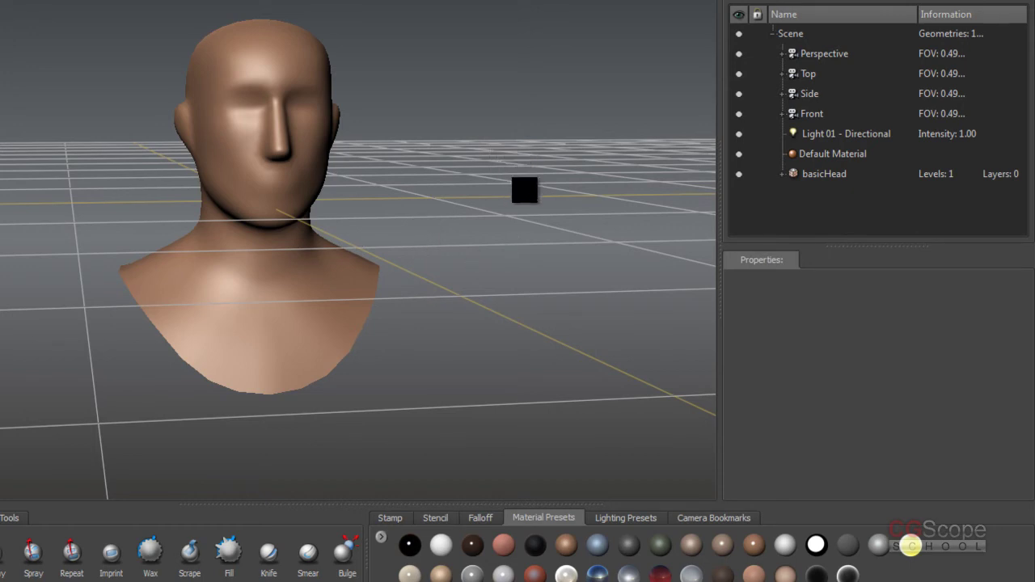
mouse_move(314, 172)
left_mouse_down("alt")
mouse_move(315, 190)
mouse_move(538, 137)
left_mouse_up("alt")
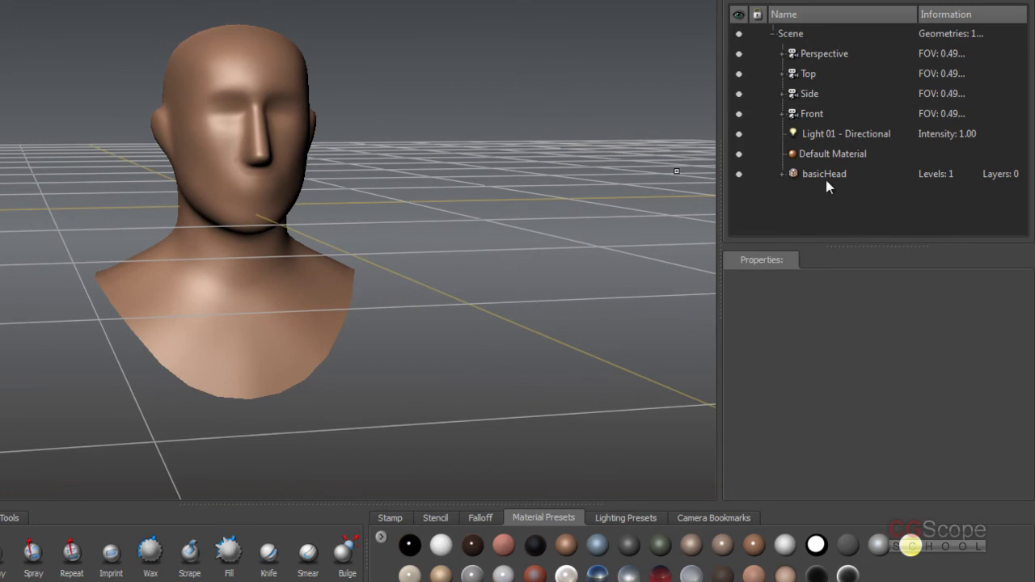
Step: Toggle the basicHead and Perspective visibility dots, leaving Perspective hidden and the head shown
left_click(739, 173)
left_click(740, 173)
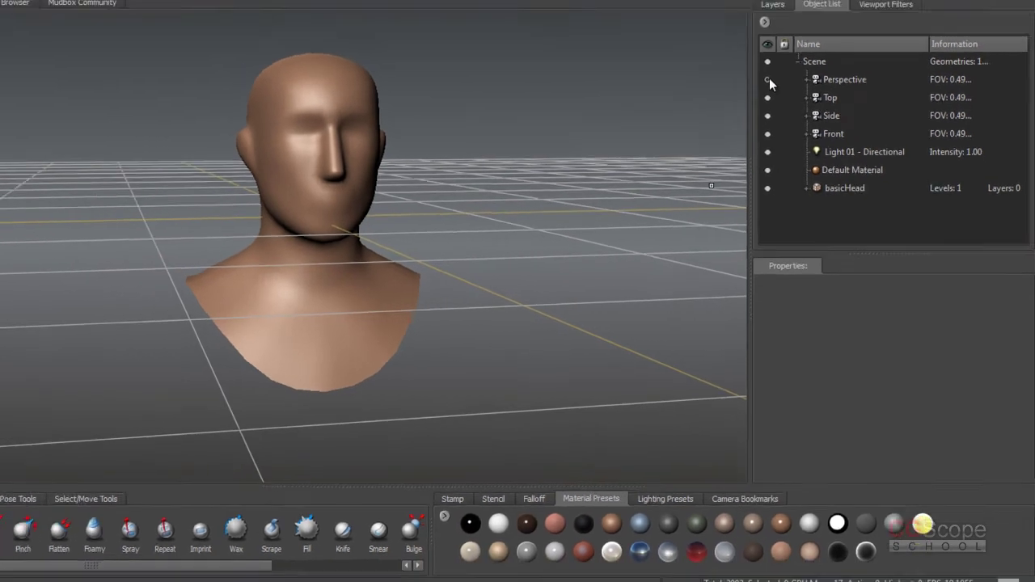
left_click(770, 79)
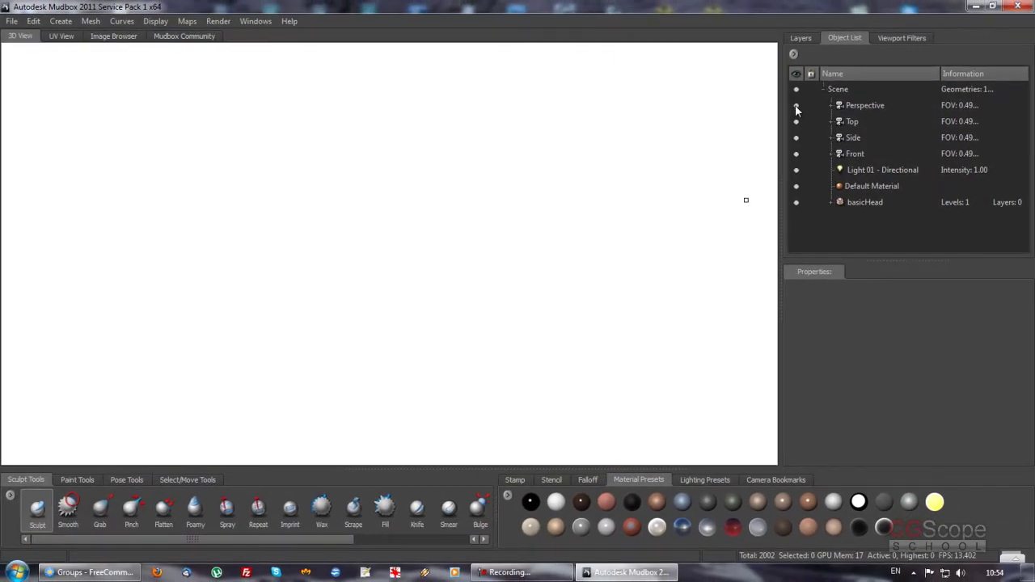
left_click(796, 107)
left_click(797, 107)
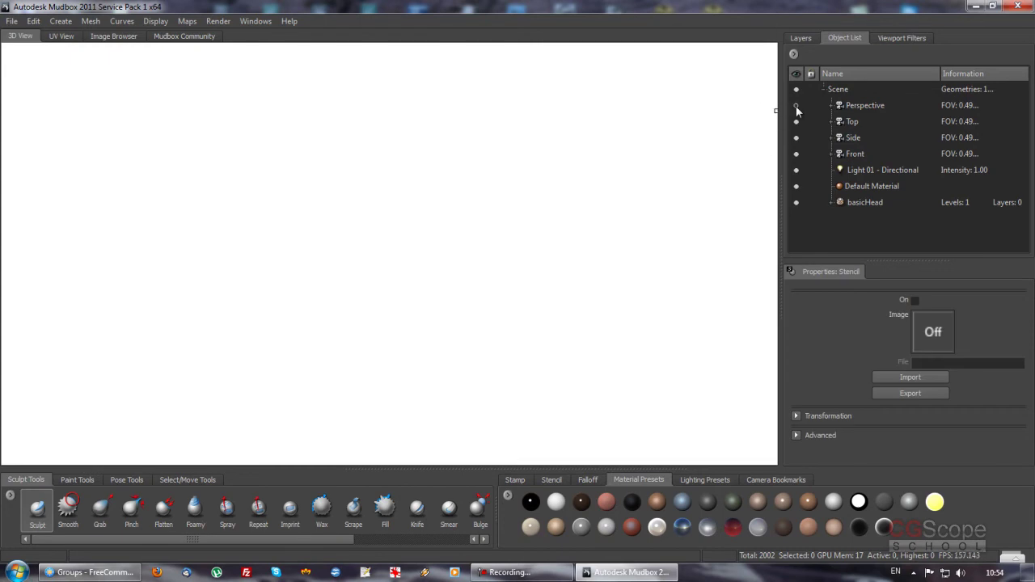
left_click(797, 107)
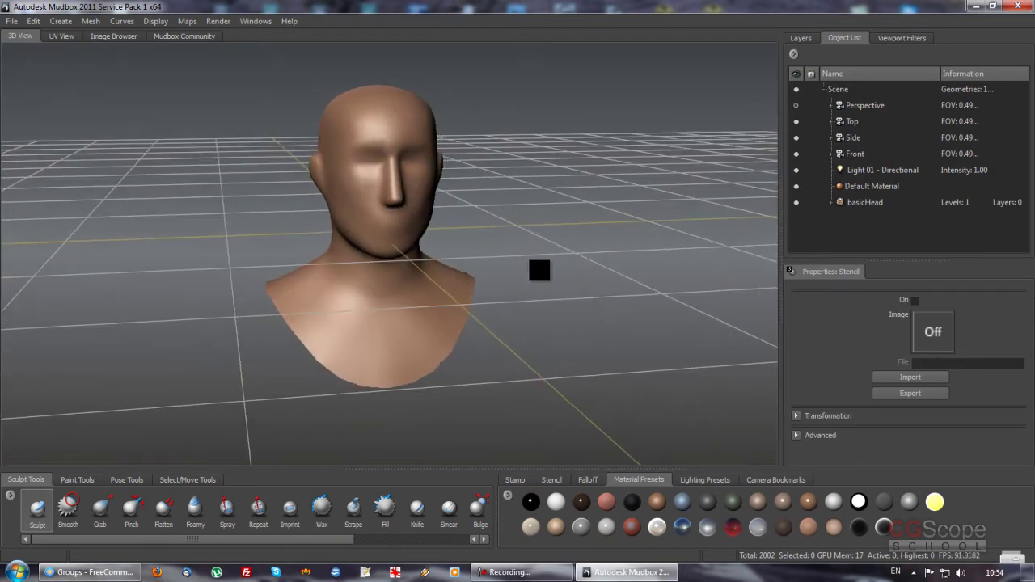
Step: Select basicHead, orbit around it, and bring up the Default Material properties
left_click(856, 202)
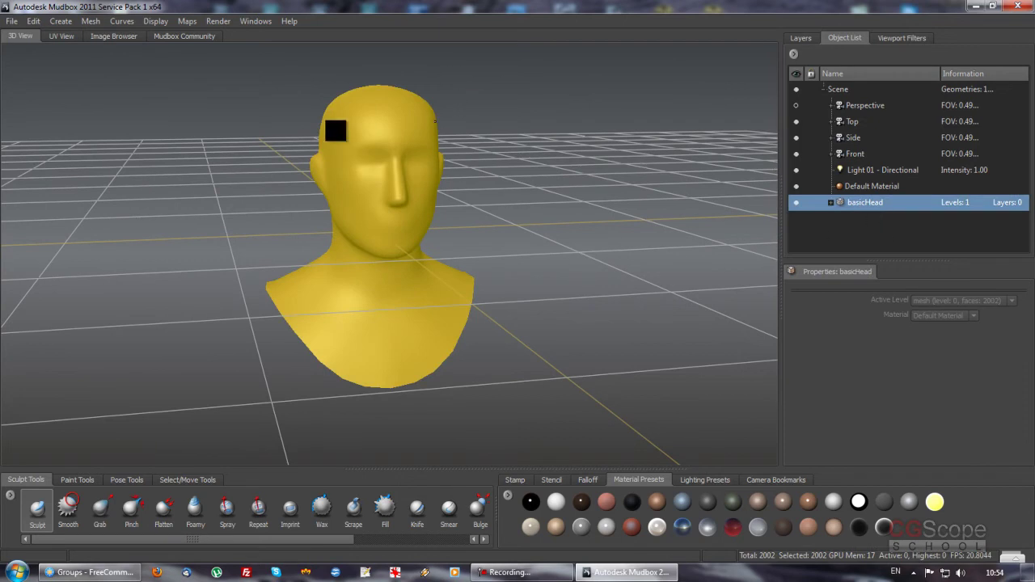
left_click_drag(532, 296, 747, 269, "alt")
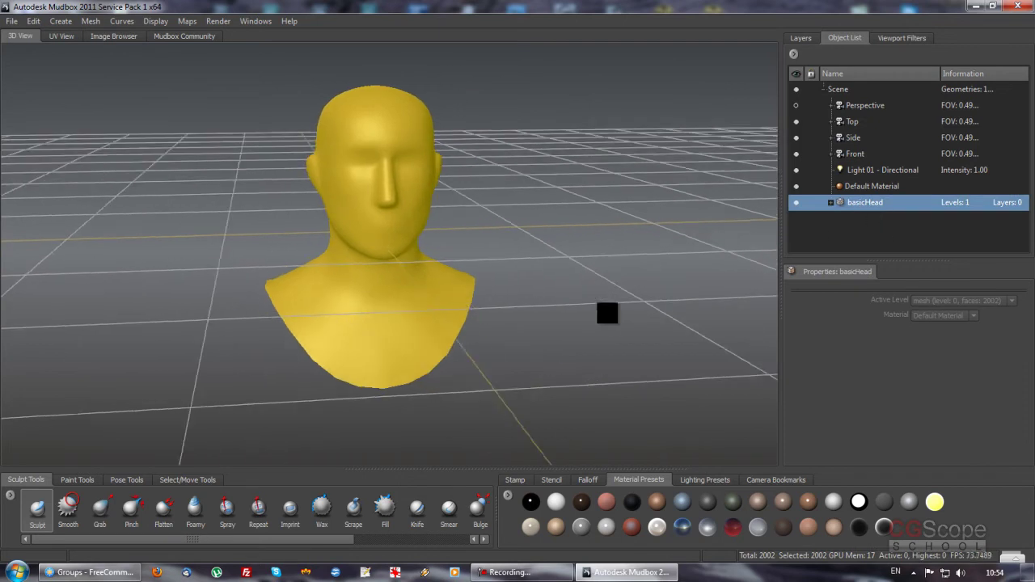
left_click(871, 186)
left_click(851, 203)
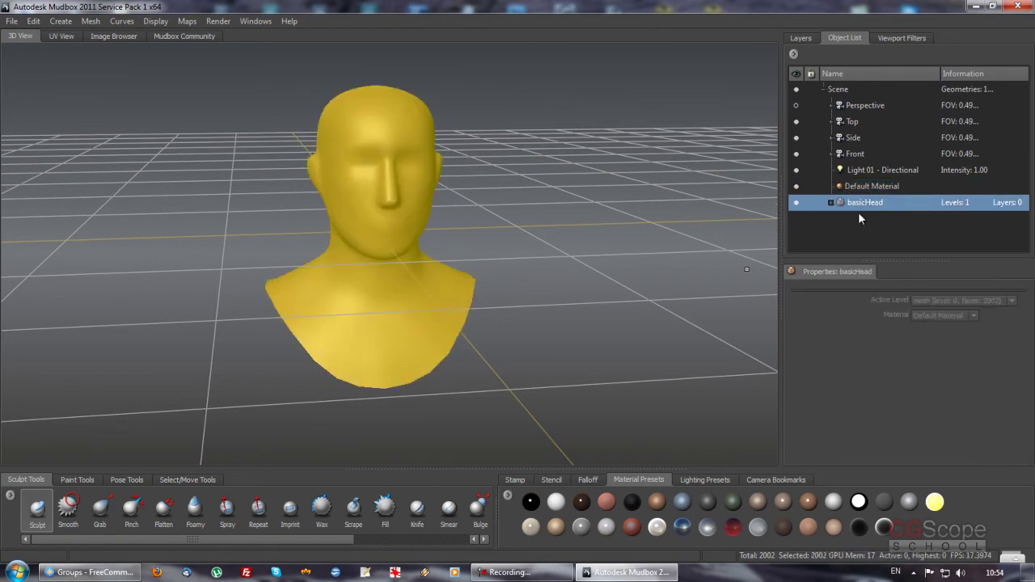
left_click(870, 225)
mouse_move(864, 208)
left_mouse_down()
mouse_move(750, 208)
mouse_move(336, 162)
mouse_move(544, 324)
mouse_move(612, 342)
mouse_move(684, 331)
mouse_move(483, 326)
mouse_move(415, 337)
mouse_move(490, 339)
mouse_move(472, 339)
left_mouse_up()
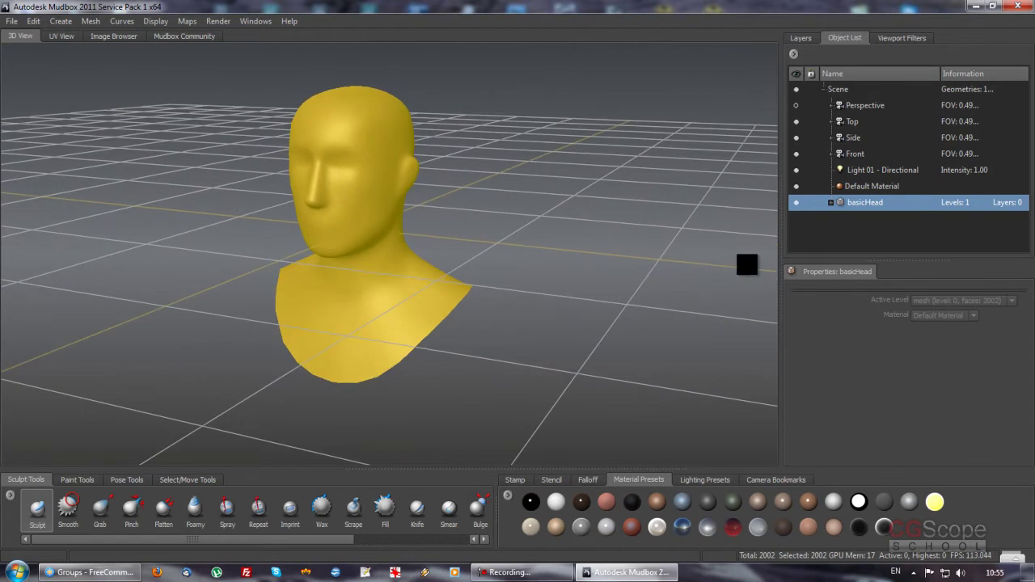
Step: Select basicHead, clear it with Deselect All (Ctrl+D), and orbit closer toward the face
left_click(868, 188)
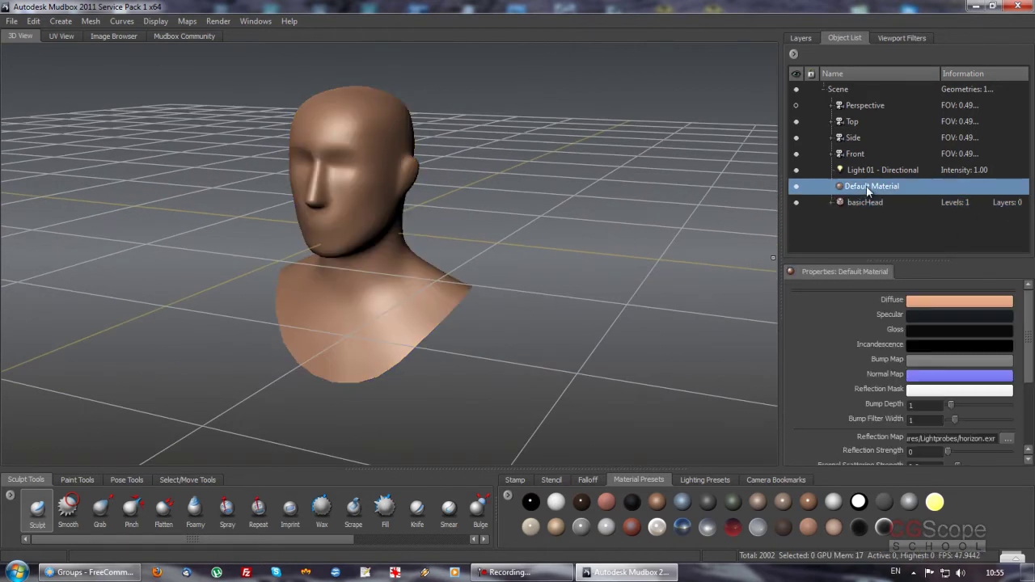
left_click(865, 203)
left_click(871, 187)
left_click(870, 203)
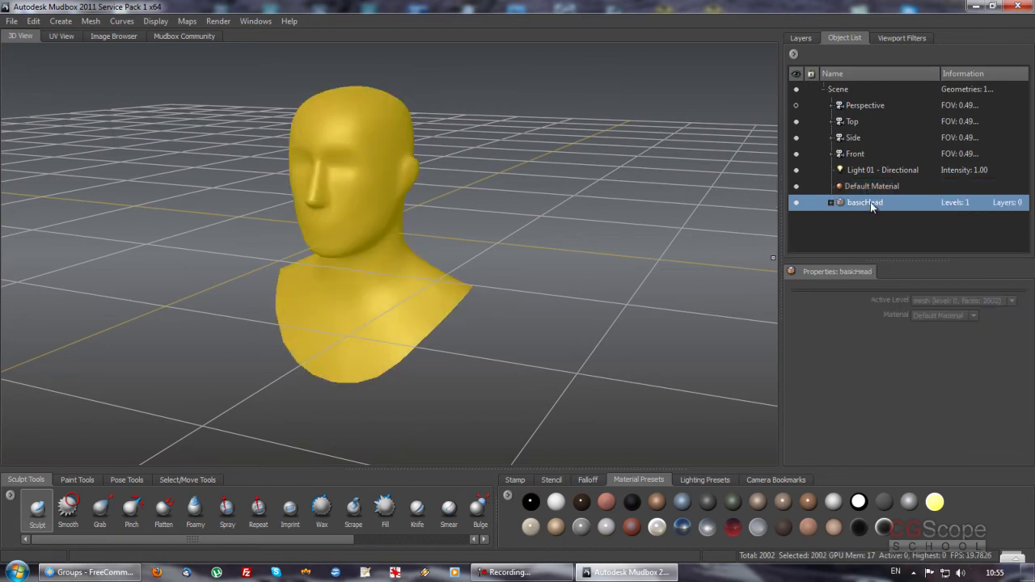
left_click(34, 22)
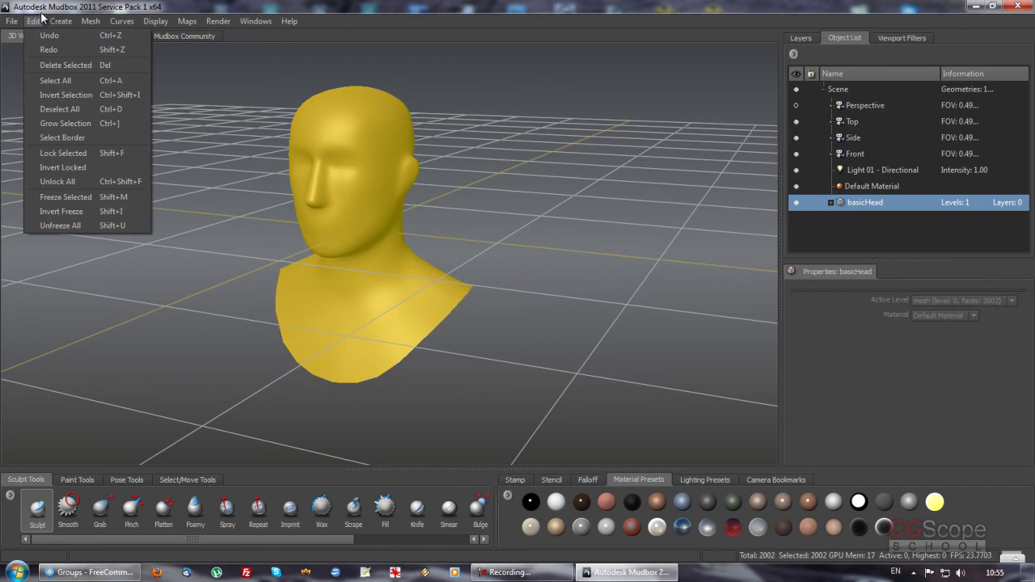
key("Escape")
key("ctrl+d")
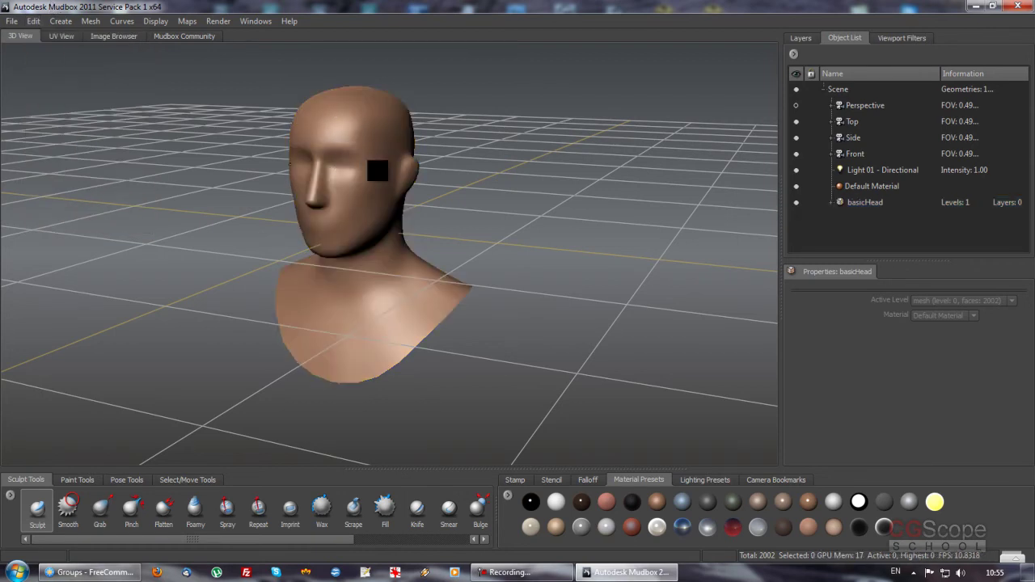
mouse_move(428, 244)
left_mouse_down("alt")
mouse_move(605, 247)
mouse_move(668, 233)
mouse_move(474, 245)
left_mouse_up("alt")
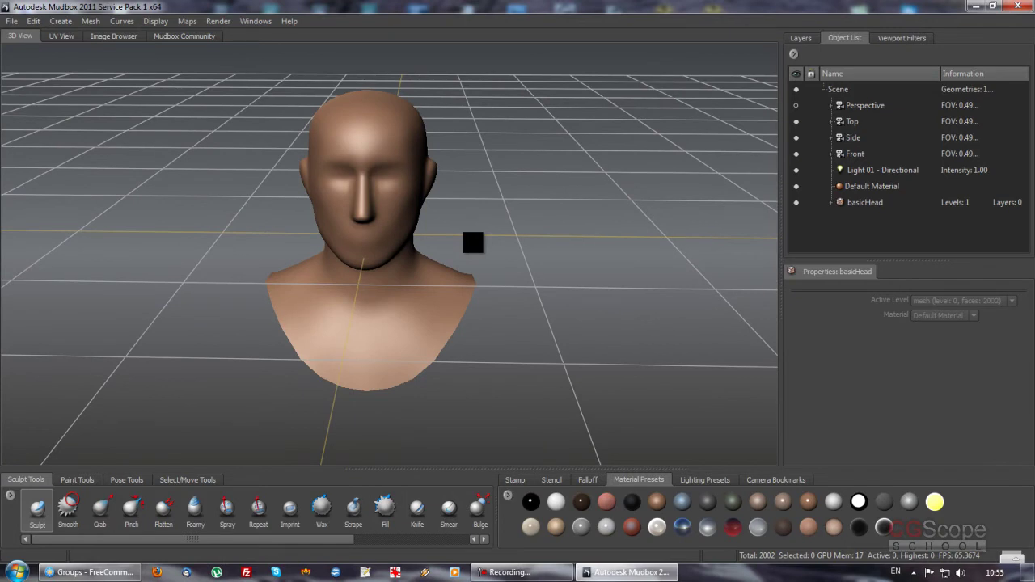
mouse_move(491, 268)
left_mouse_down("alt")
mouse_move(472, 259)
mouse_move(462, 282)
mouse_move(573, 277)
left_mouse_up("alt")
mouse_move(499, 266)
left_mouse_down("alt")
mouse_move(478, 283)
mouse_move(458, 272)
mouse_move(557, 278)
mouse_move(478, 291)
mouse_move(504, 291)
left_mouse_up("alt")
key("w")
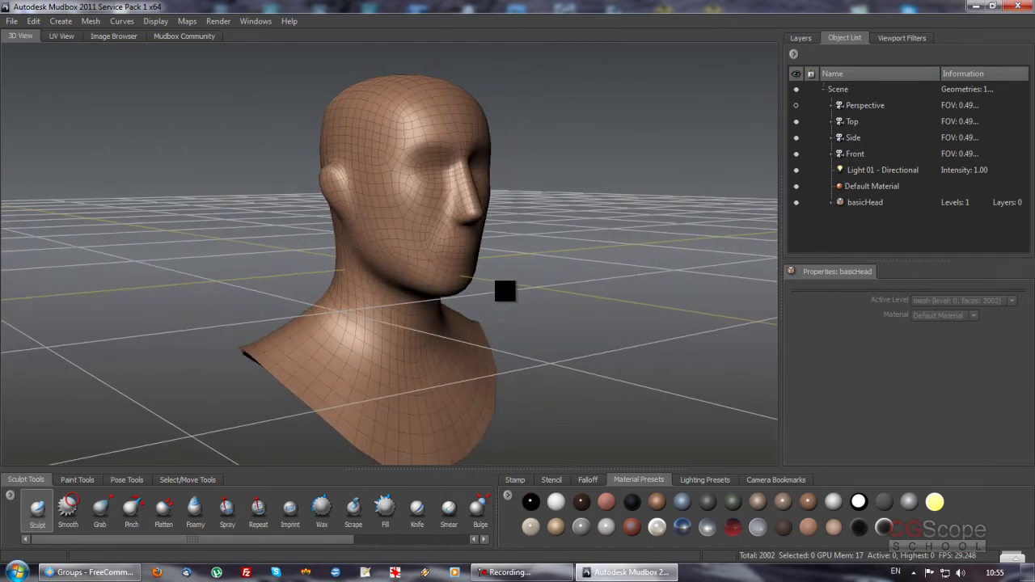
mouse_move(505, 292)
left_mouse_down("alt")
mouse_move(435, 273)
mouse_move(423, 231)
mouse_move(413, 279)
mouse_move(308, 291)
left_mouse_up("alt")
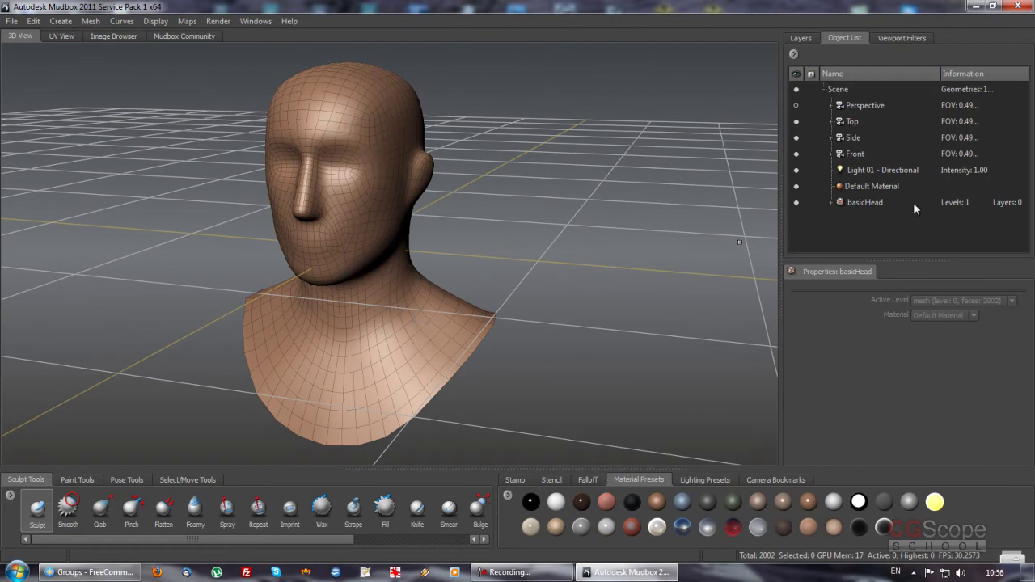
left_click(828, 202)
mouse_move(515, 247)
left_mouse_down("alt")
mouse_move(604, 236)
mouse_move(512, 236)
left_mouse_up("alt")
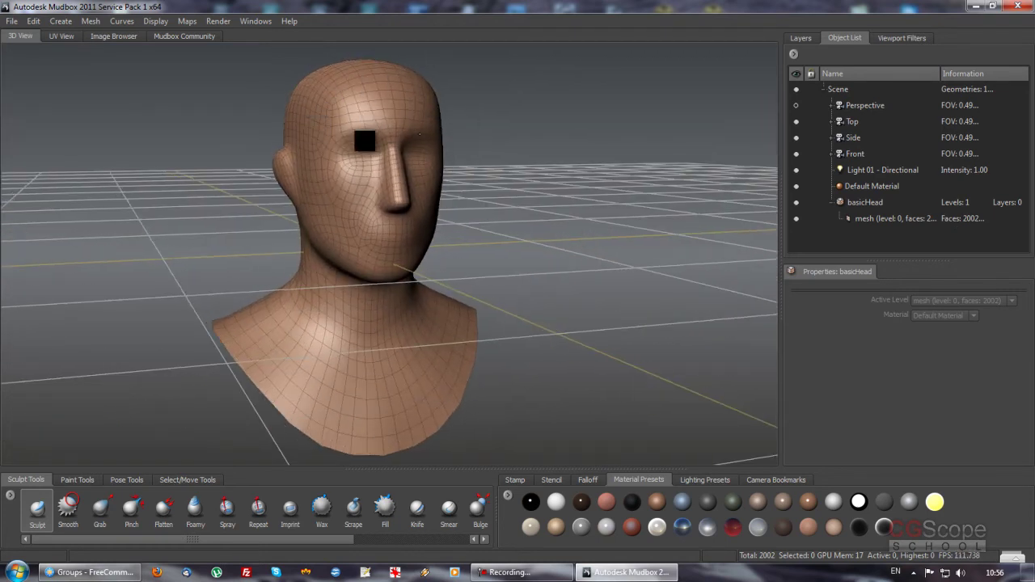
left_click_drag(539, 238, 461, 238, "alt")
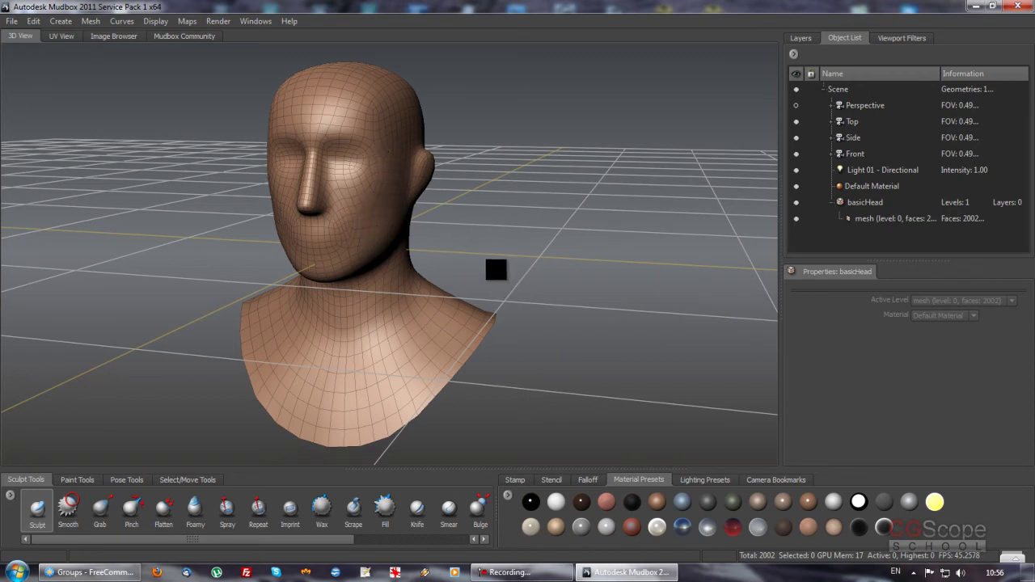
mouse_move(496, 270)
left_mouse_down("alt")
mouse_move(509, 252)
mouse_move(537, 268)
mouse_move(526, 259)
left_mouse_up("alt")
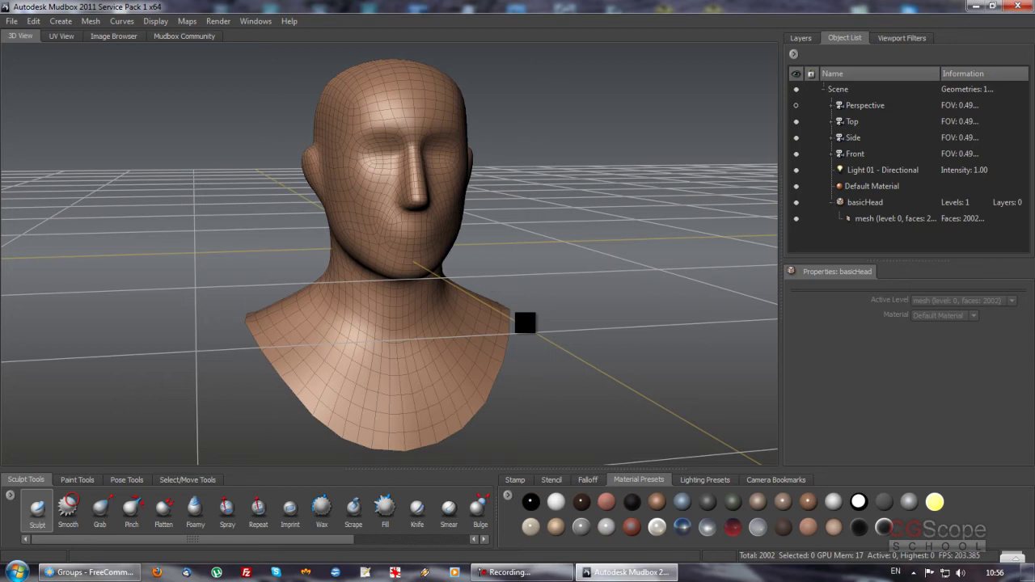
mouse_move(525, 259)
left_mouse_down("alt")
mouse_move(472, 243)
mouse_move(559, 231)
mouse_move(474, 250)
mouse_move(497, 238)
mouse_move(487, 251)
left_mouse_up("alt")
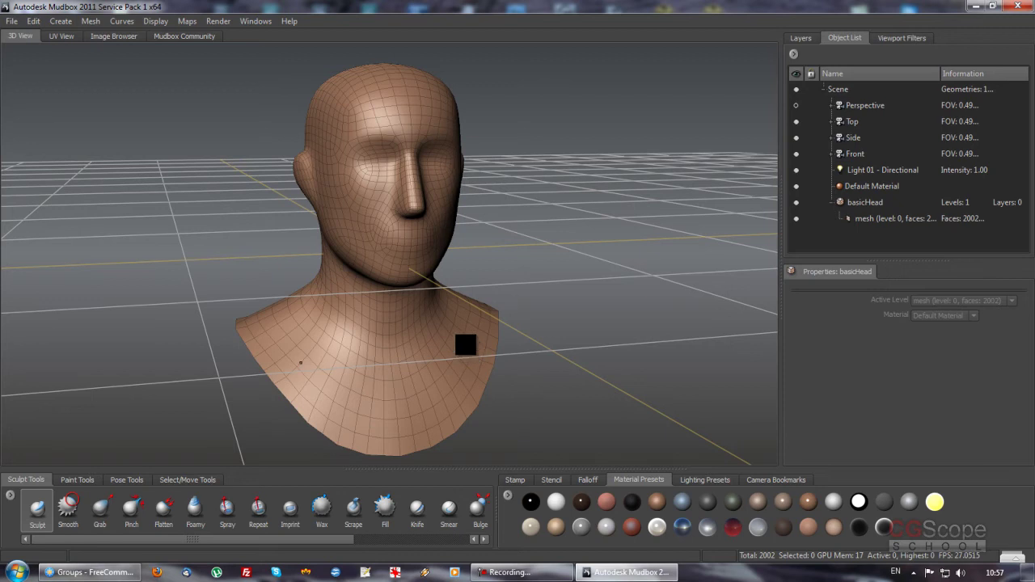
left_click(868, 203)
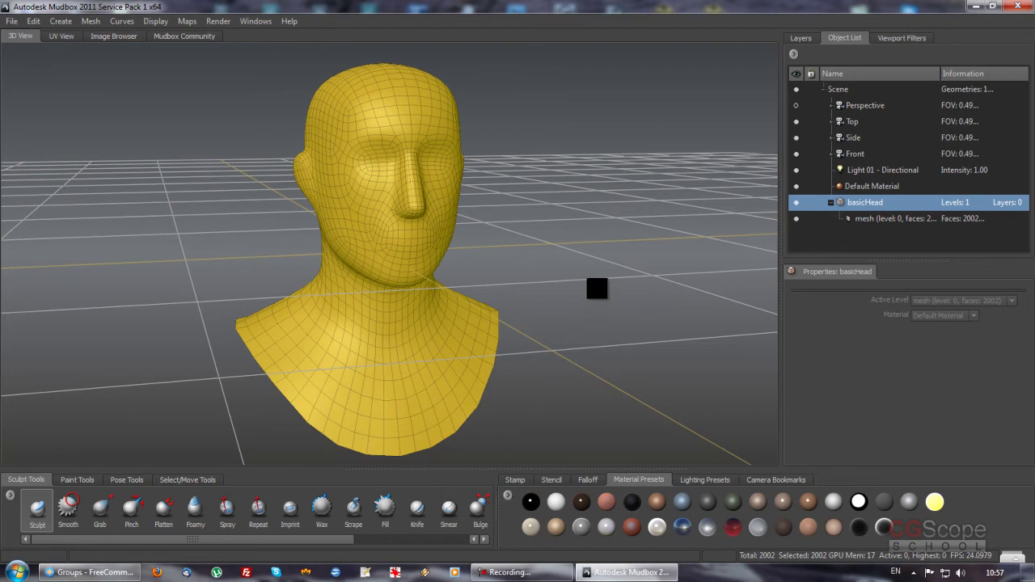
left_click(589, 293)
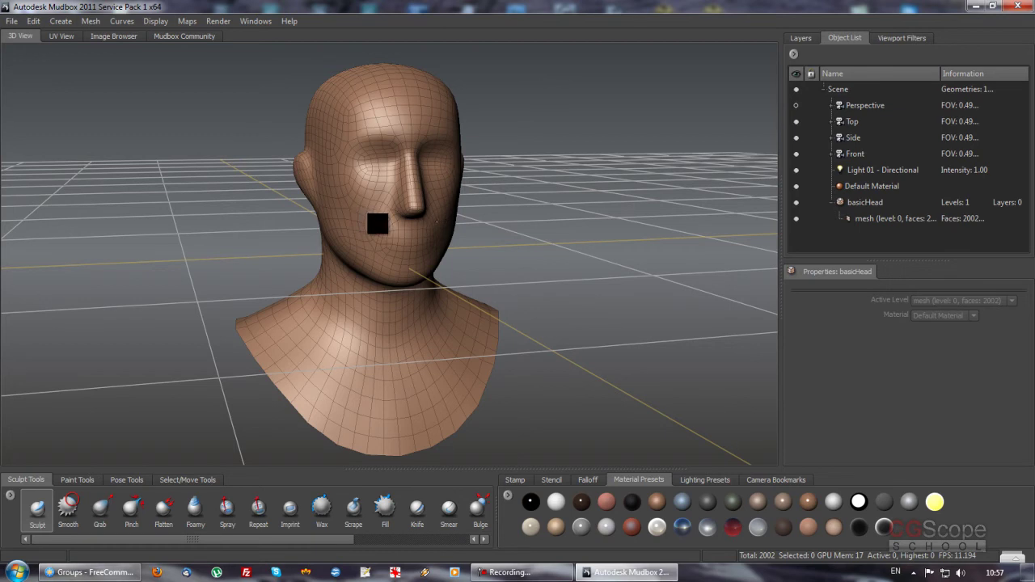
Step: Pick the Sculpt tool and set its Mirror option to Off
left_click(37, 508)
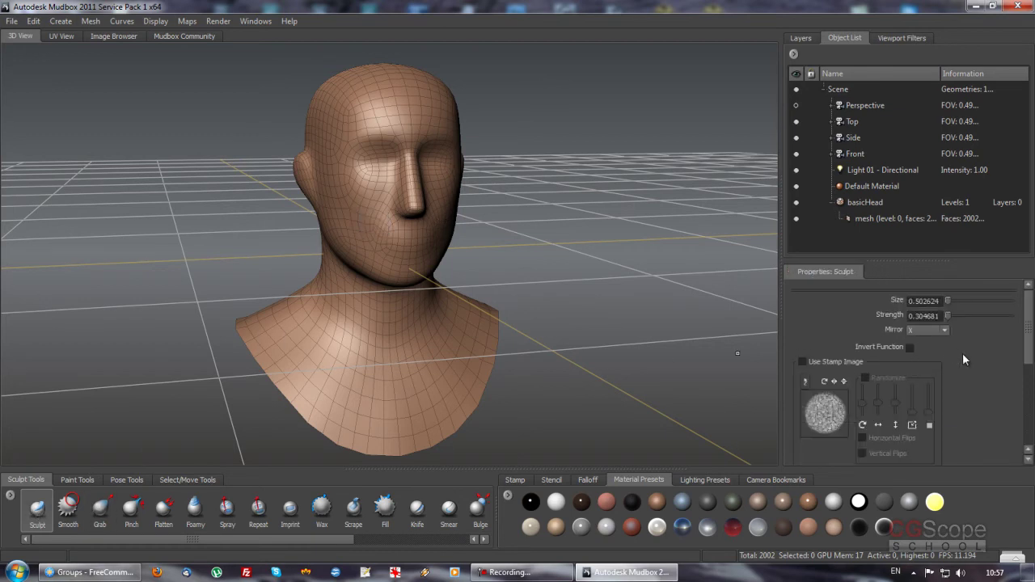
left_click(927, 330)
left_click(923, 344)
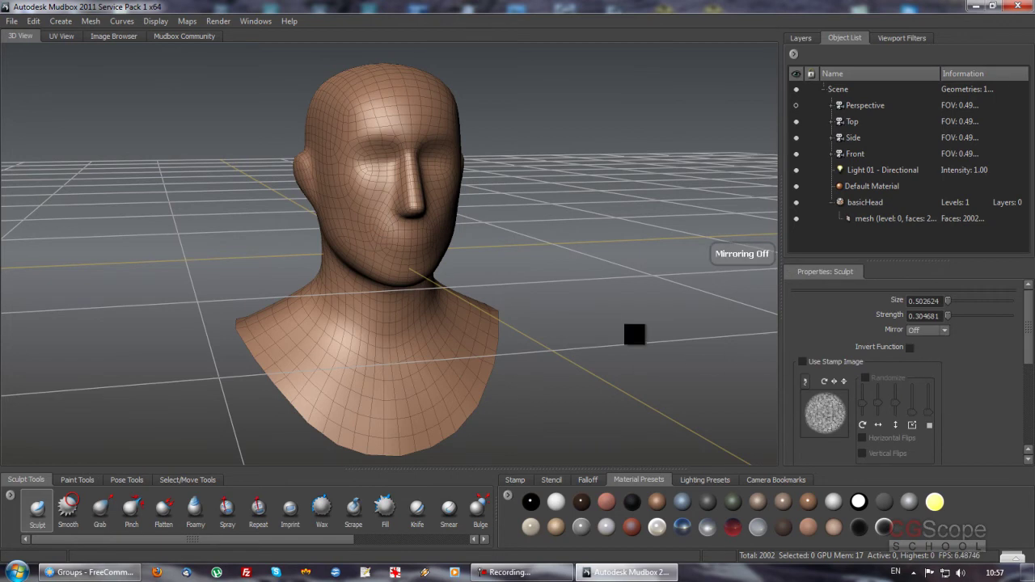
left_click_drag(446, 312, 428, 328, "alt")
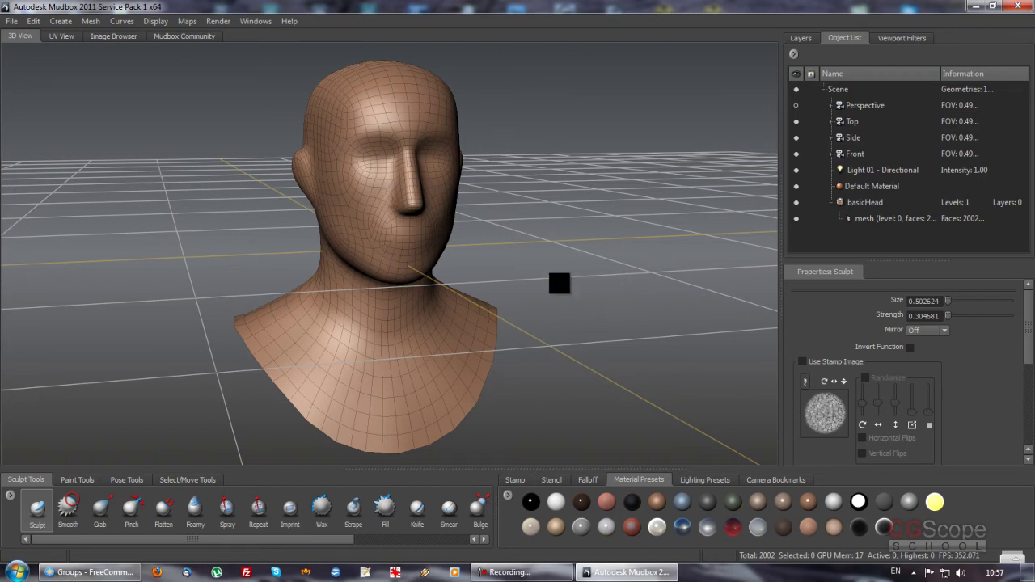
Step: Select and deselect basicHead, tumble the view, and bring up the Mesh menu
left_click(873, 202)
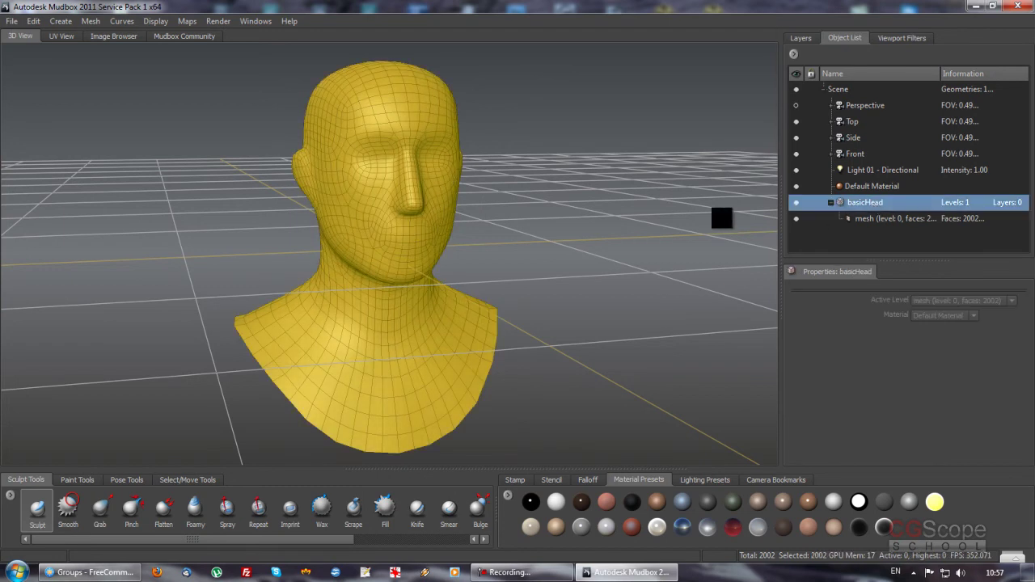
left_click(683, 240)
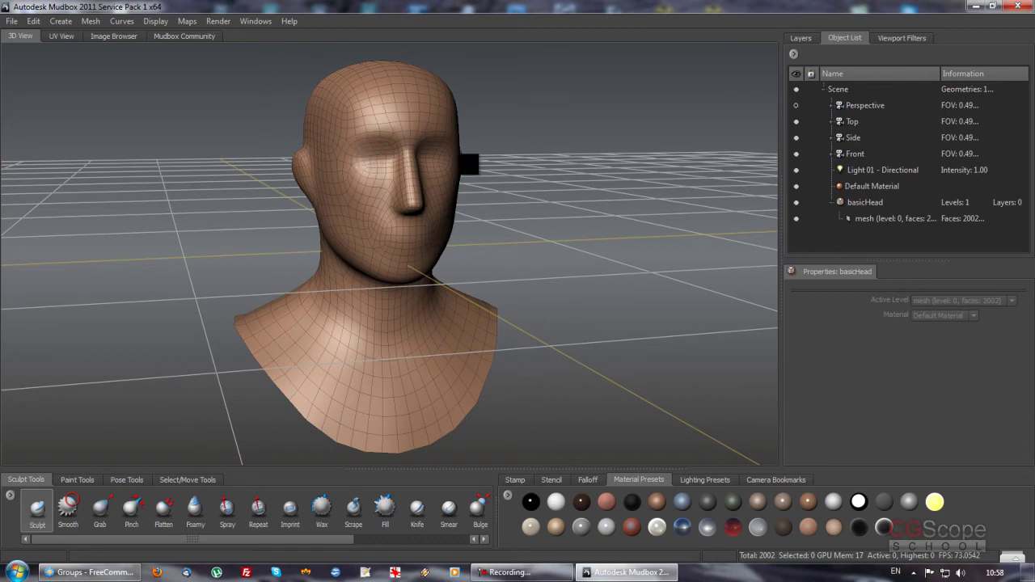
left_click_drag(488, 218, 482, 218, "alt")
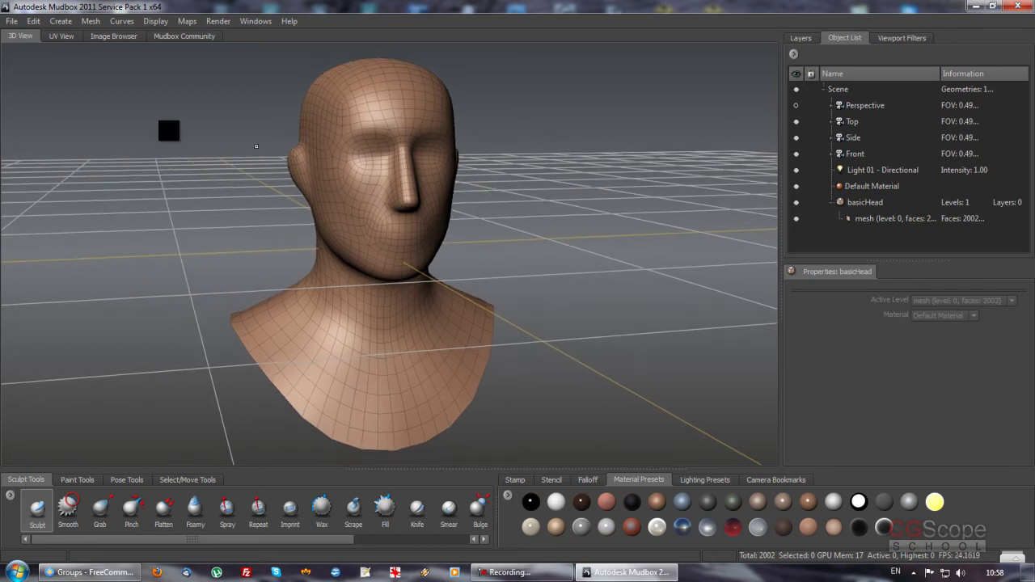
left_click(92, 22)
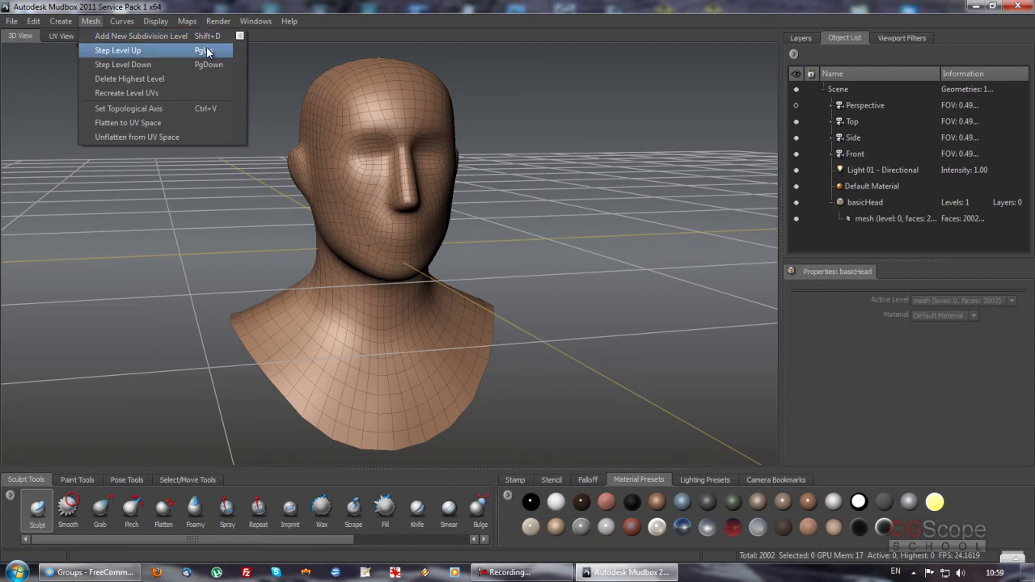
Step: Choose Mesh > Add New Subdivision Level to create level 1 with 8008 faces
left_click(288, 21)
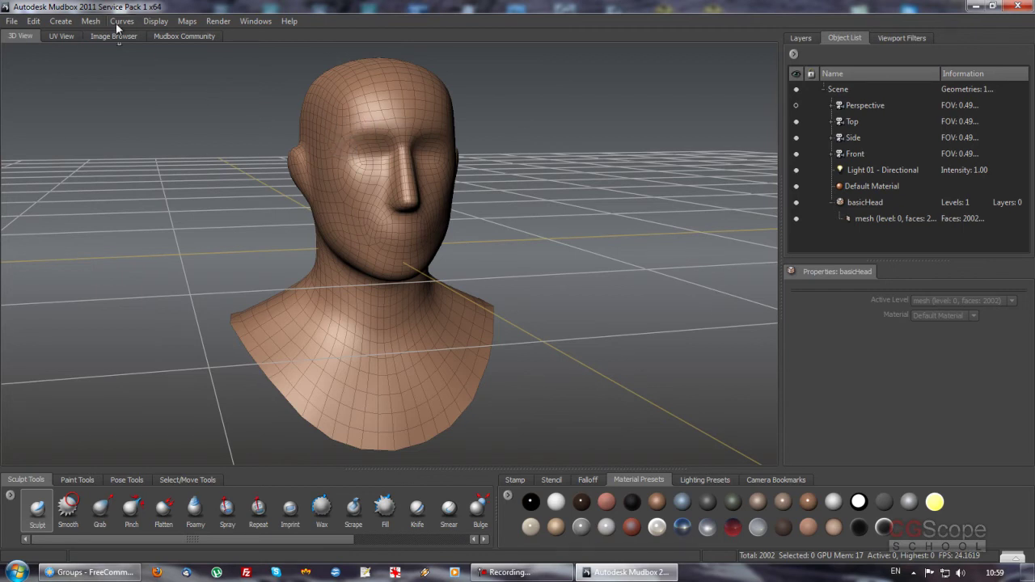
left_click(93, 21)
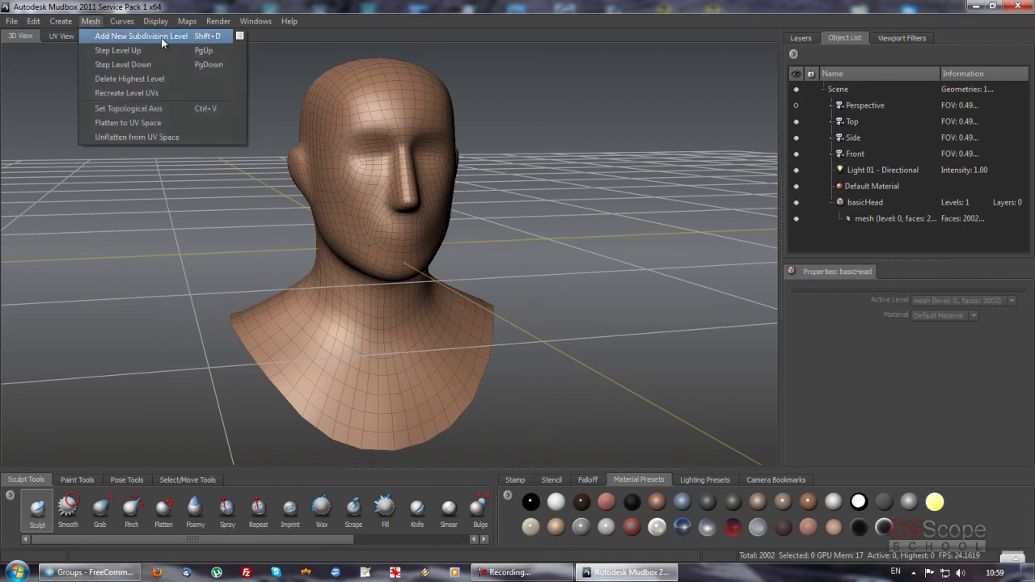
left_click(164, 38)
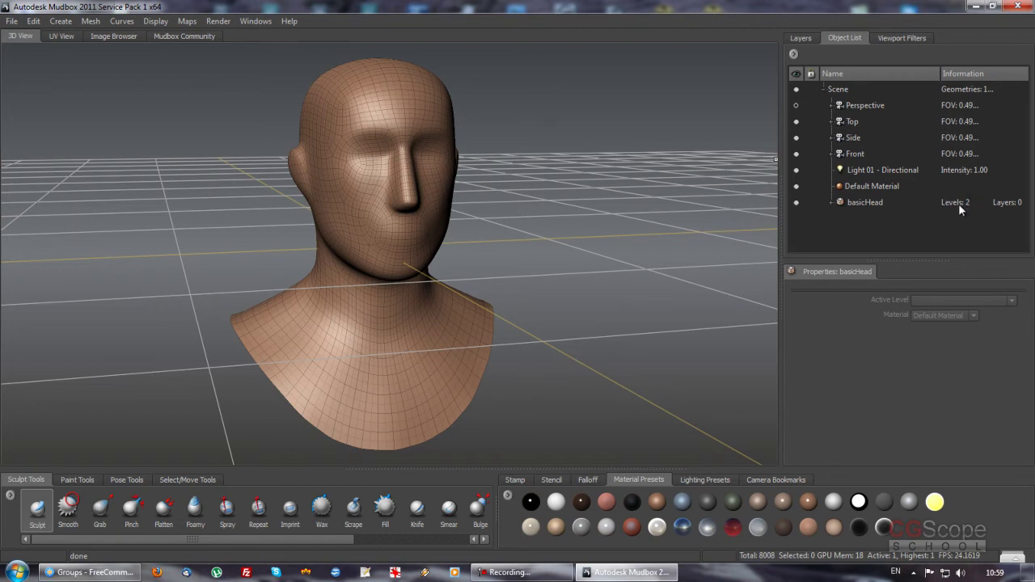
Step: Expand basicHead to list level 0 and level 1 meshes, widen the Name column, and orbit the bust
left_click(829, 201)
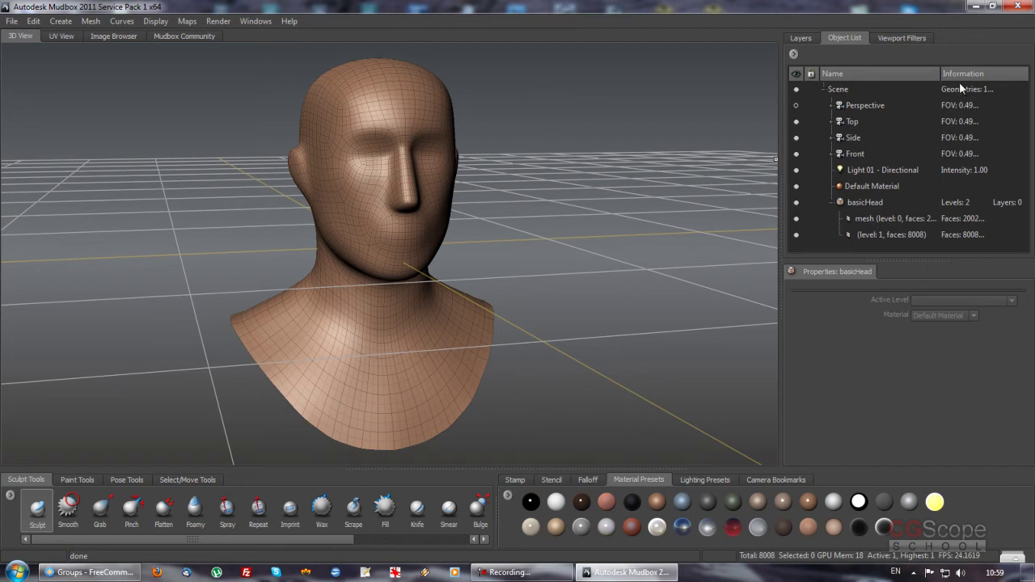
left_click_drag(940, 73, 966, 76)
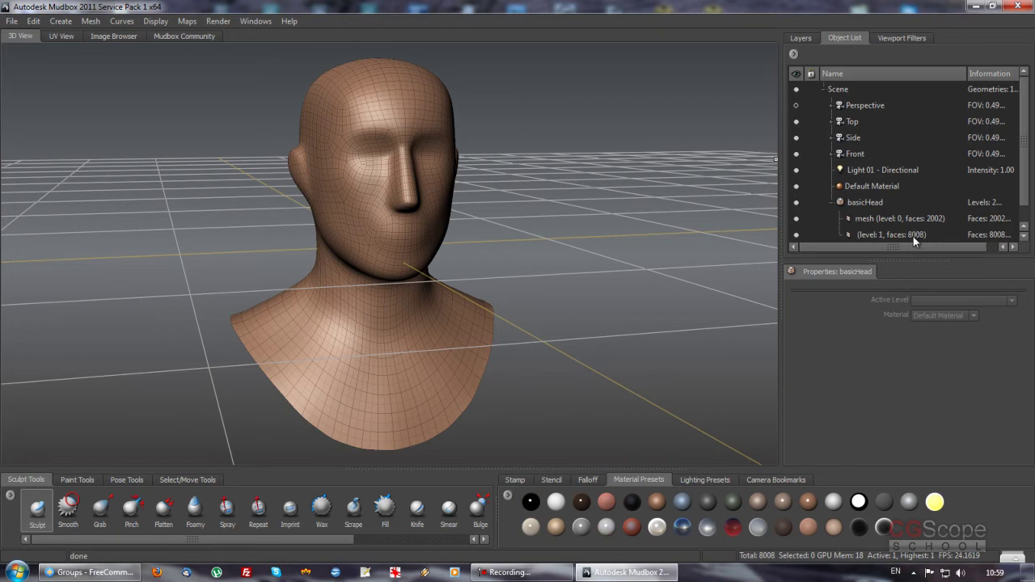
mouse_move(361, 187)
left_mouse_down("alt")
mouse_move(381, 195)
mouse_move(541, 169)
left_mouse_up("alt")
right_click_drag(541, 169, 469, 247, "alt")
left_click_drag(469, 247, 552, 247, "alt")
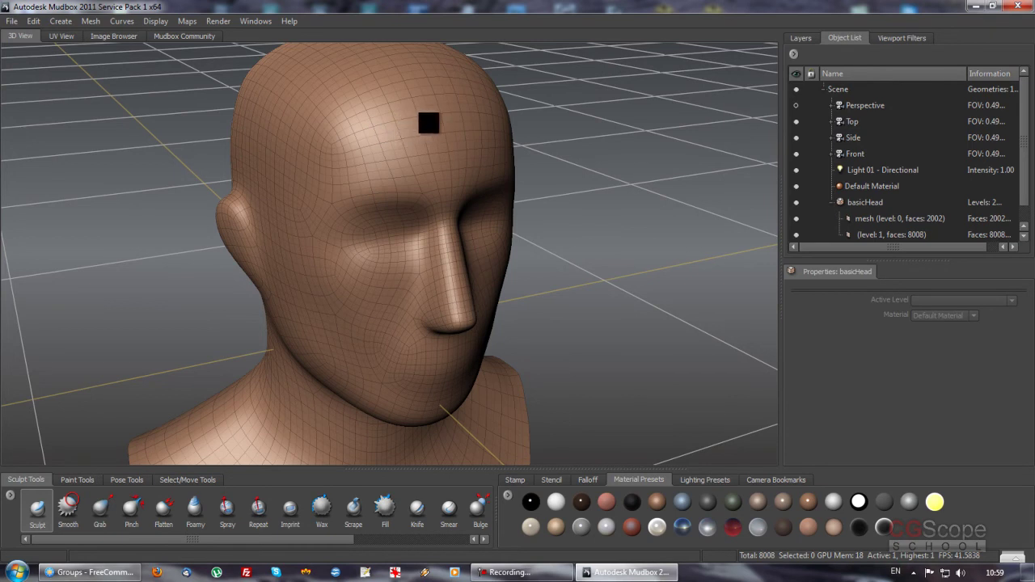
left_click_drag(469, 317, 450, 296, "alt")
mouse_move(537, 328)
left_mouse_down("alt")
mouse_move(437, 319)
mouse_move(444, 296)
left_mouse_up("alt")
mouse_move(485, 335)
left_mouse_down("alt")
mouse_move(410, 302)
mouse_move(411, 312)
mouse_move(415, 299)
left_mouse_up("alt")
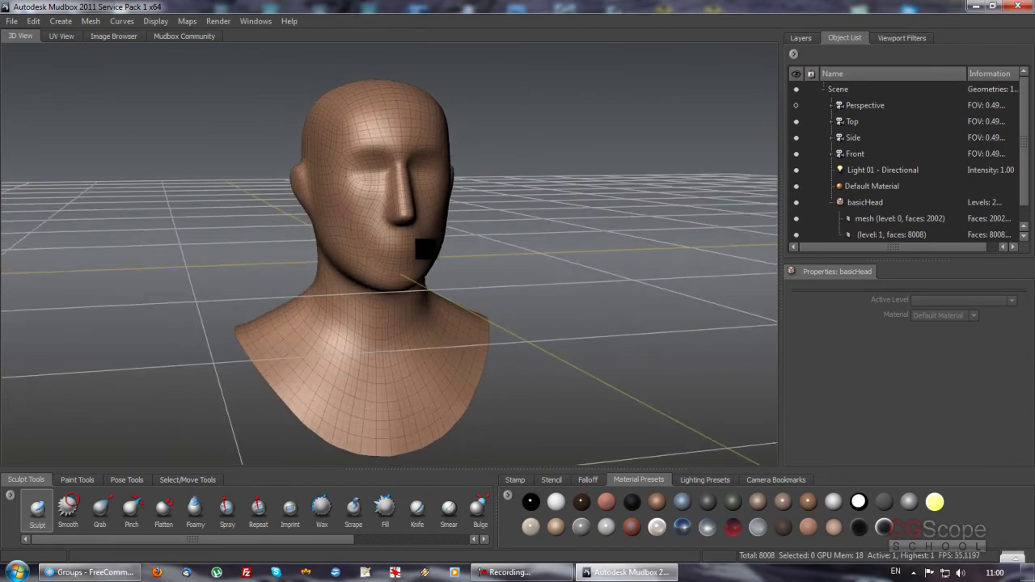
Step: Subdivide with Shift+D up to level 3 (128128 faces), list all four levels, and zoom in and out
key("shift+d")
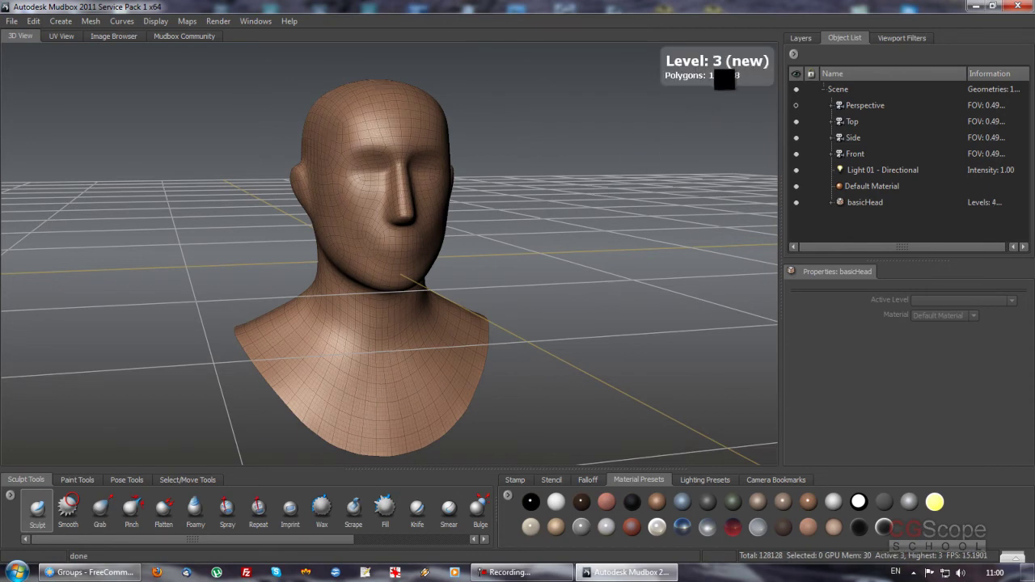
left_click(832, 203)
scroll(906, 186, "down", 1)
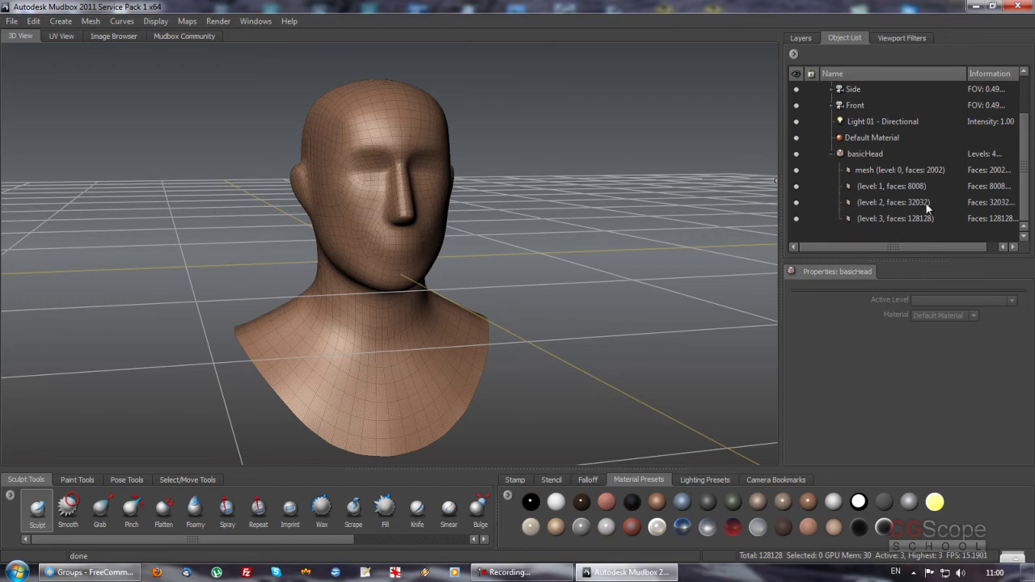
mouse_move(469, 296)
right_mouse_down("alt")
mouse_move(590, 316)
mouse_move(901, 270)
mouse_move(462, 307)
mouse_move(717, 290)
mouse_move(342, 294)
right_mouse_up("alt")
mouse_move(343, 294)
left_mouse_down("alt")
mouse_move(388, 296)
mouse_move(402, 323)
mouse_move(412, 279)
mouse_move(481, 397)
mouse_move(455, 273)
mouse_move(439, 282)
left_mouse_up("alt")
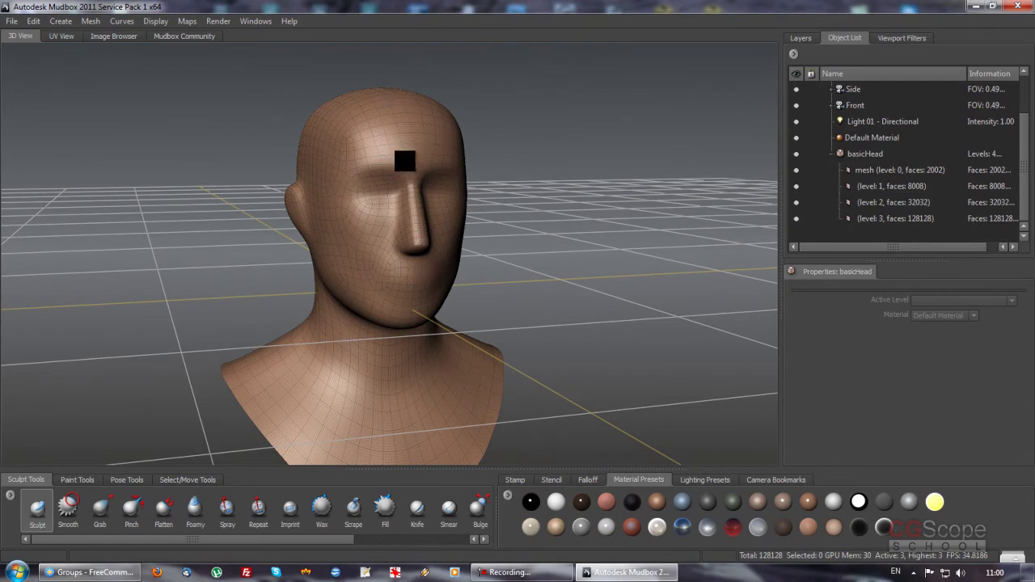
Step: Turn the wireframe overlay off so the level 3 bust shows smooth, then bring up the Mesh menu
key("shift+w")
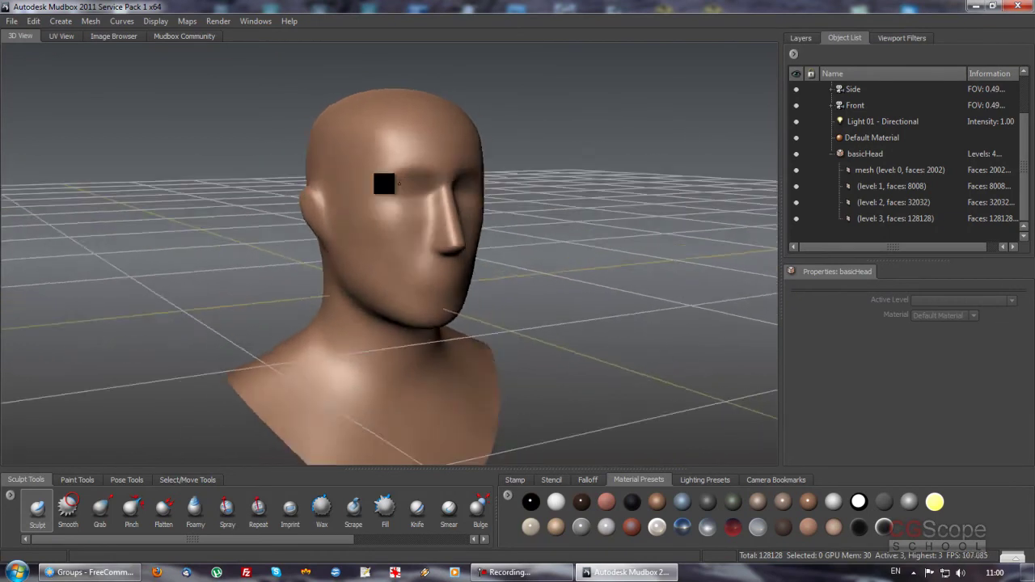
key("shift+w")
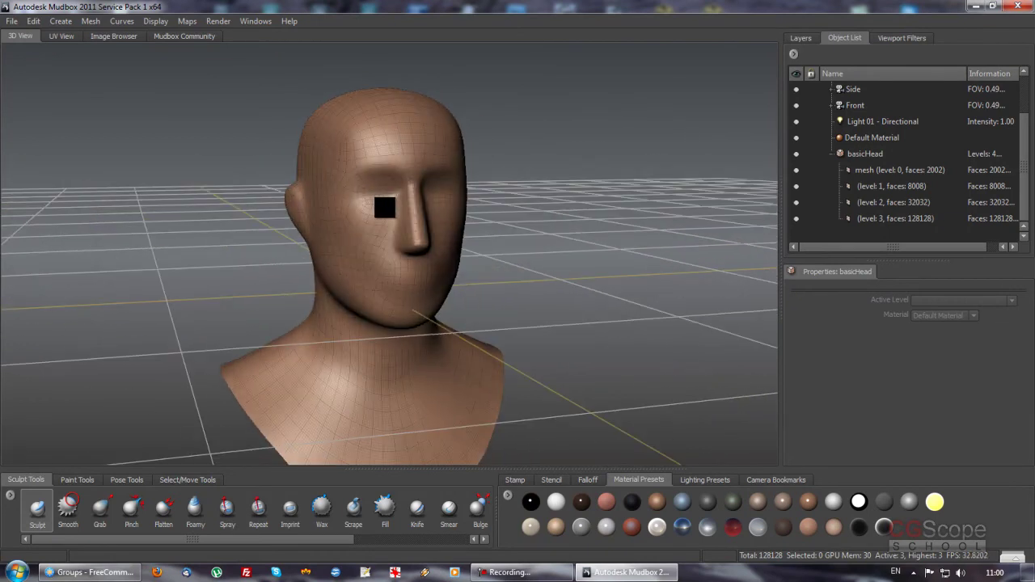
mouse_move(385, 208)
left_mouse_down("alt")
mouse_move(392, 217)
mouse_move(474, 215)
mouse_move(432, 213)
mouse_move(418, 198)
mouse_move(419, 216)
mouse_move(370, 215)
mouse_move(353, 226)
mouse_move(409, 223)
mouse_move(395, 222)
mouse_move(407, 213)
mouse_move(413, 225)
mouse_move(397, 208)
mouse_move(458, 224)
mouse_move(377, 224)
left_mouse_up("alt")
key("shift+w")
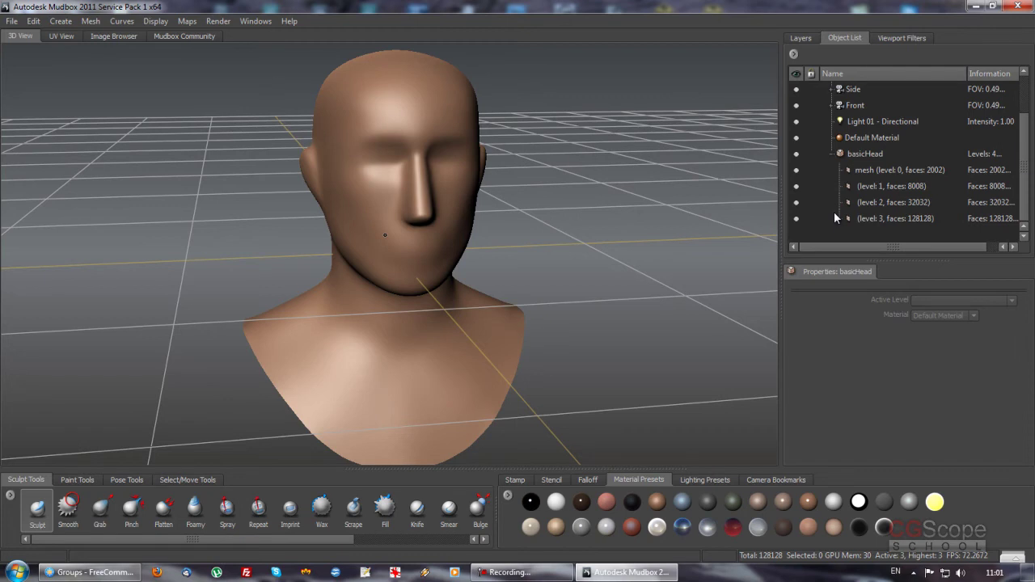
left_click(90, 21)
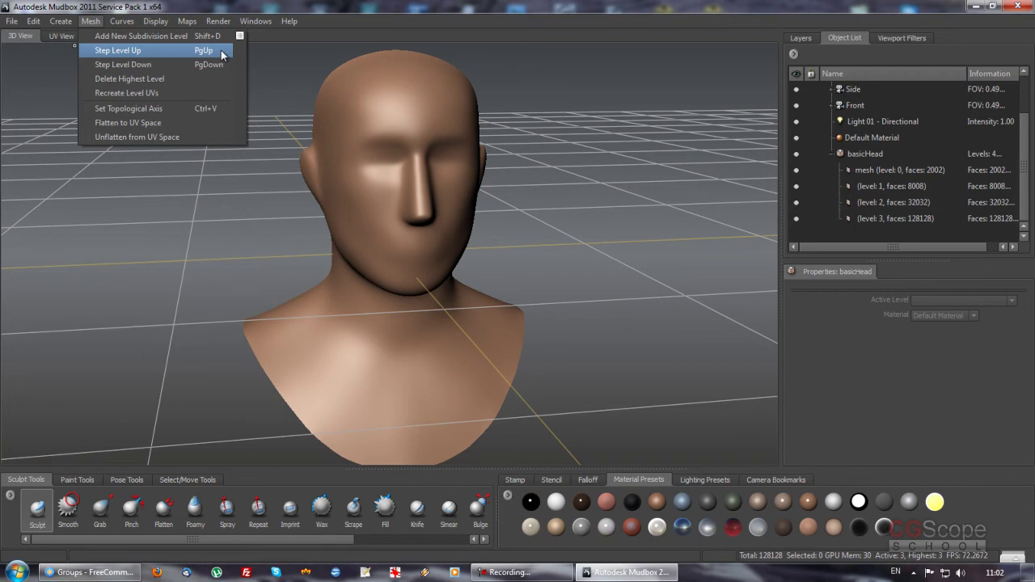
Step: Show the wireframe and step the head down from level 3 to base level 0
left_click(221, 50)
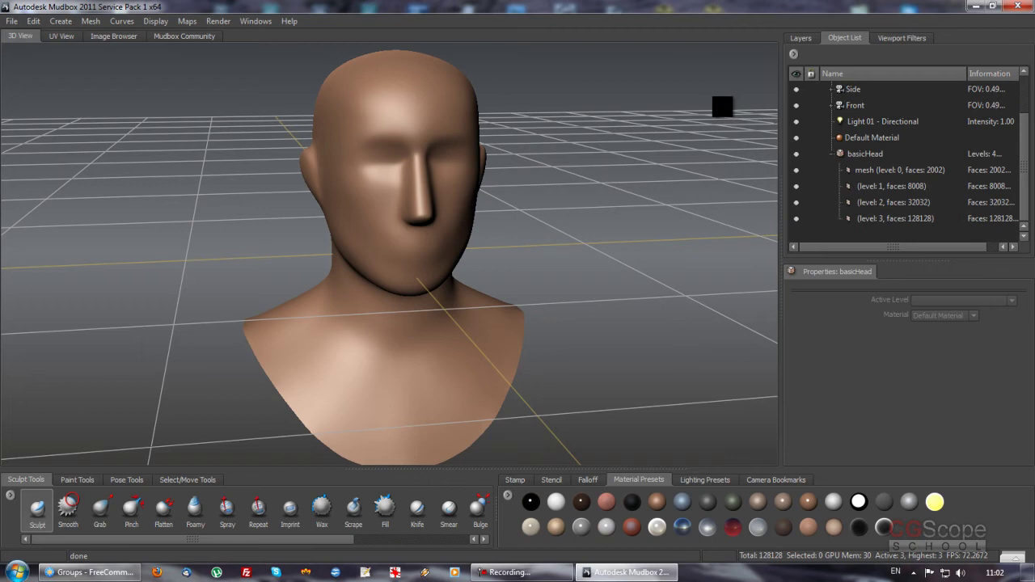
key("w")
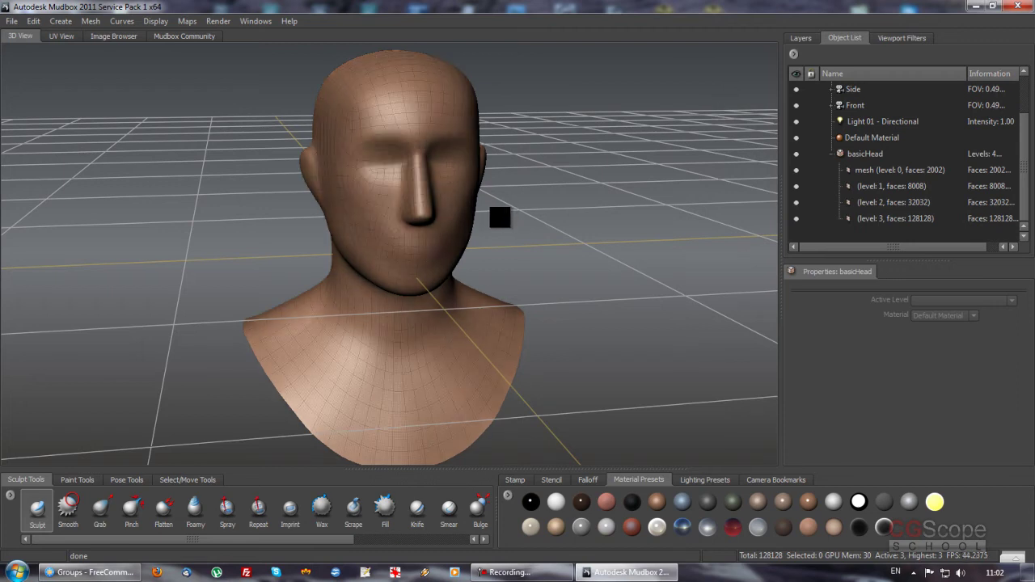
key("Page_Down")
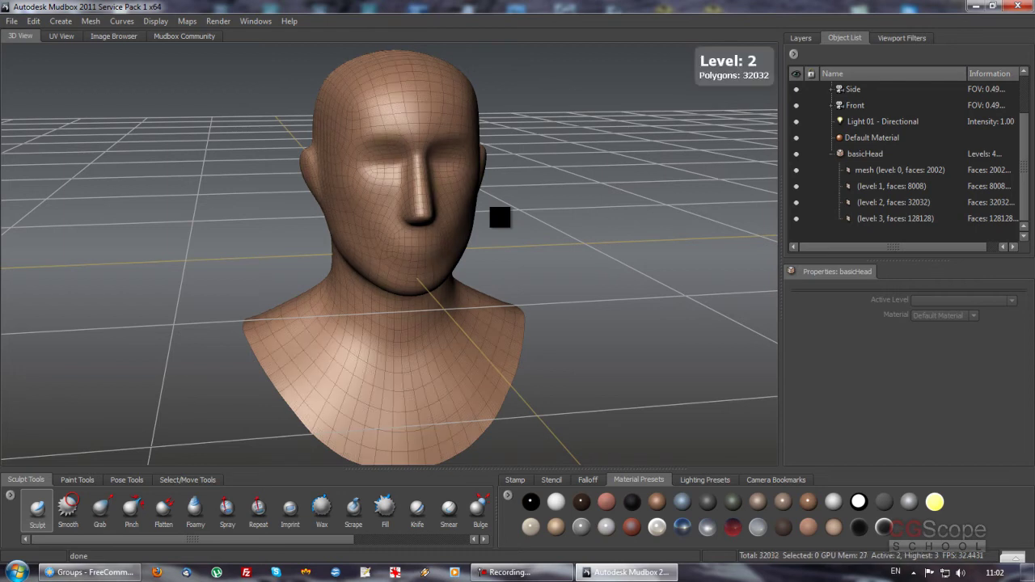
key("Page_Down")
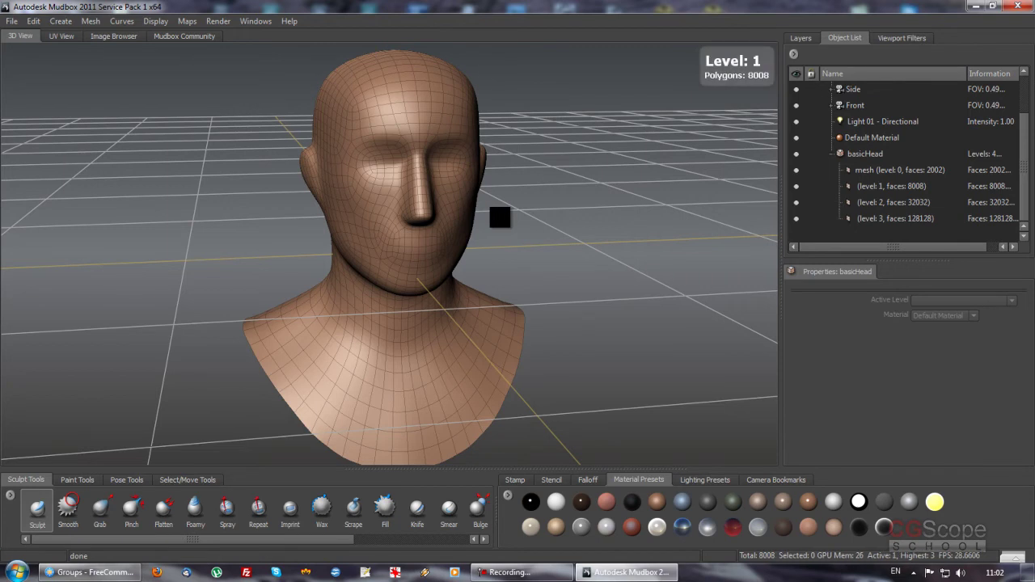
key("Page_Down")
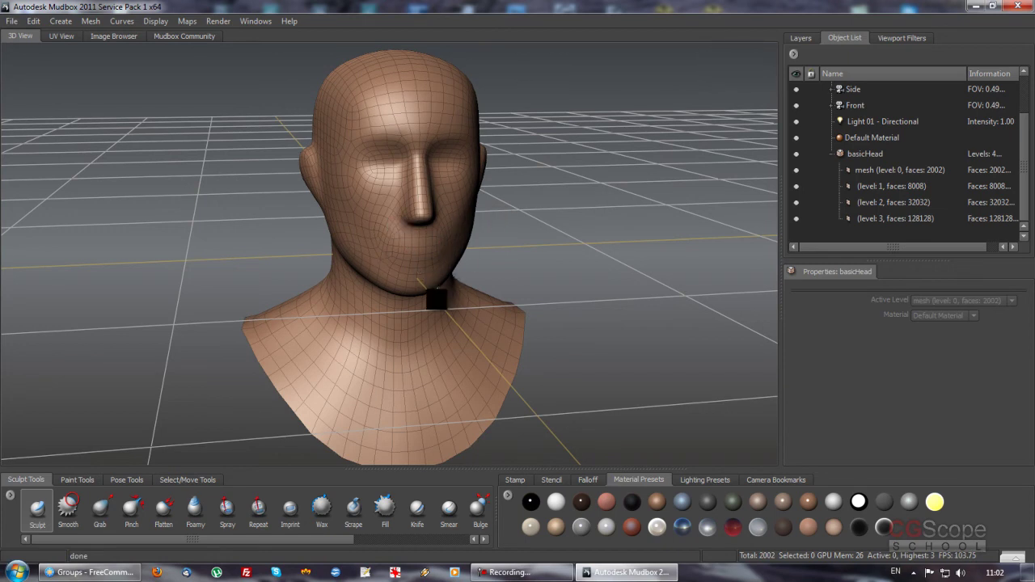
Step: Step the head back up through levels 1 and 2 toward the highest subdivision level
mouse_move(398, 232)
left_mouse_down("alt")
mouse_move(410, 235)
mouse_move(391, 220)
left_mouse_up("alt")
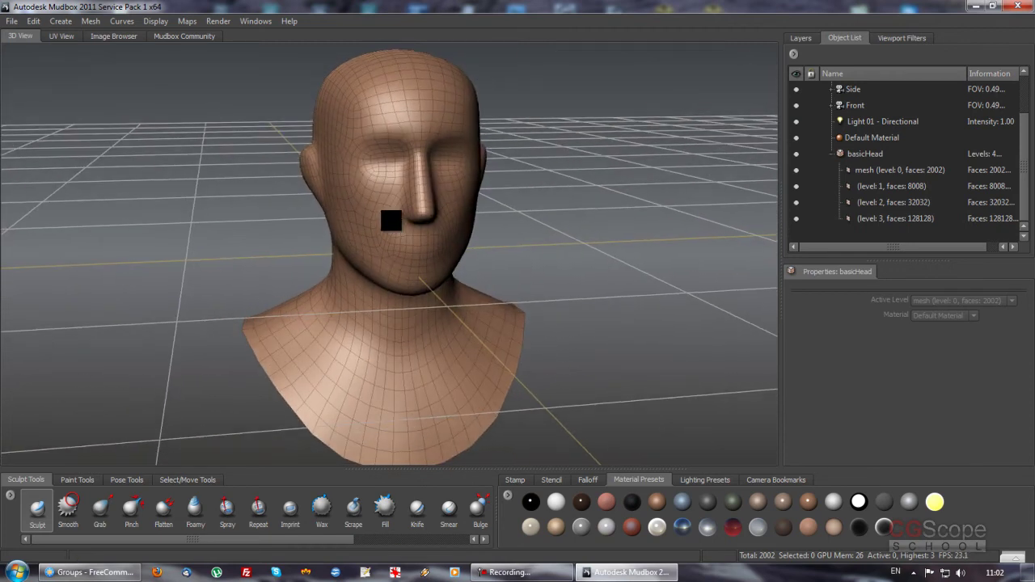
key("Page_Up")
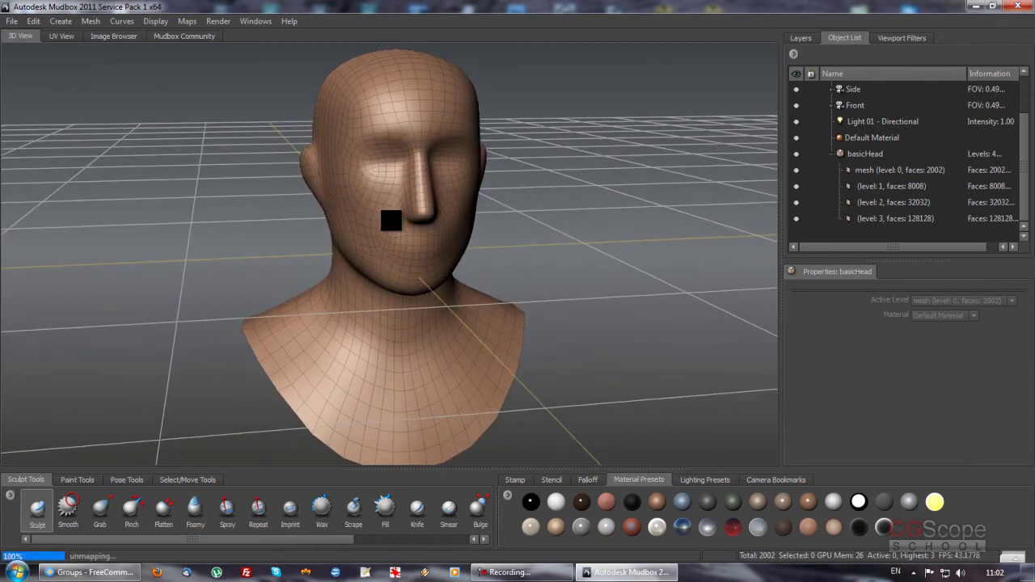
key("Page_Up")
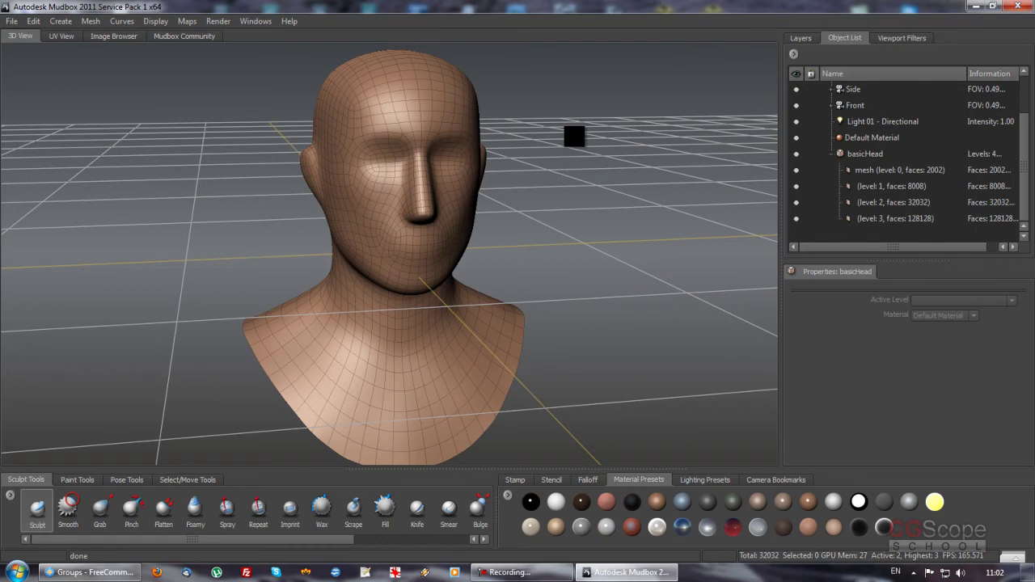
key("Page_Up")
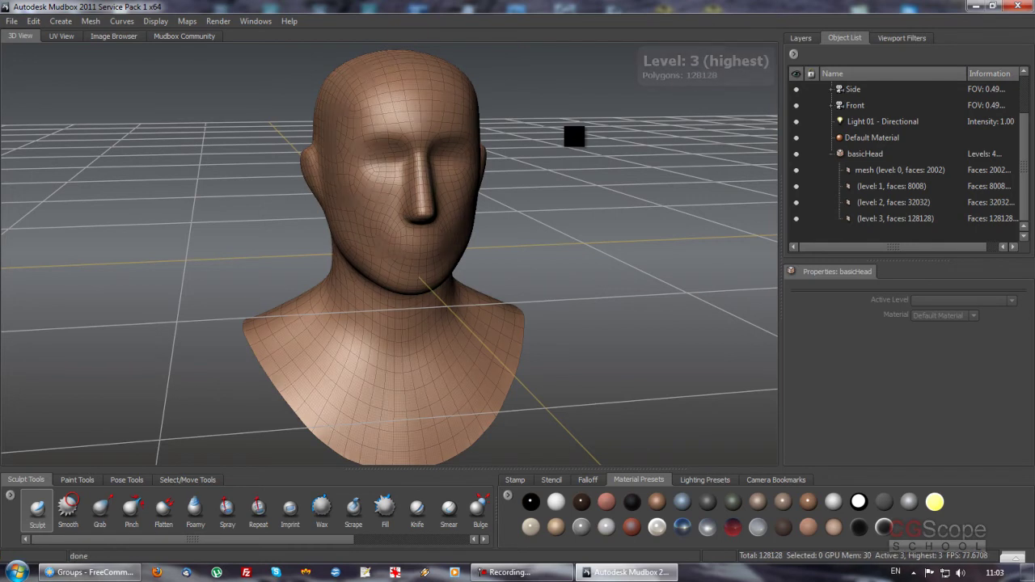
Step: Drop the head to level 1 (8008 polygons) and orbit around it to inspect
key("Page_Down")
key("Page_Down")
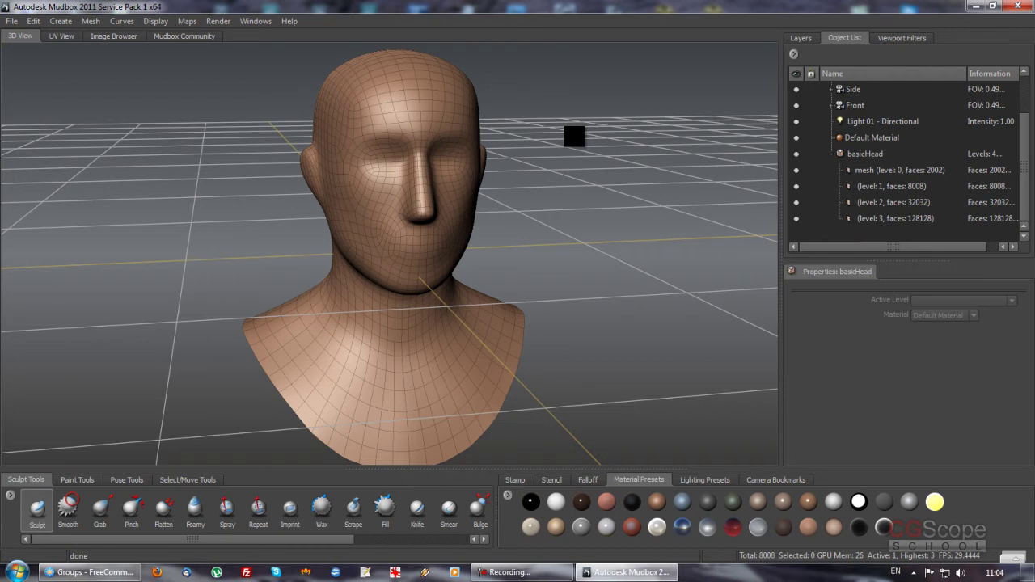
mouse_move(574, 136)
left_mouse_down("alt")
mouse_move(405, 309)
mouse_move(497, 315)
mouse_move(389, 310)
mouse_move(416, 360)
mouse_move(393, 333)
mouse_move(407, 337)
mouse_move(397, 371)
left_mouse_up("alt")
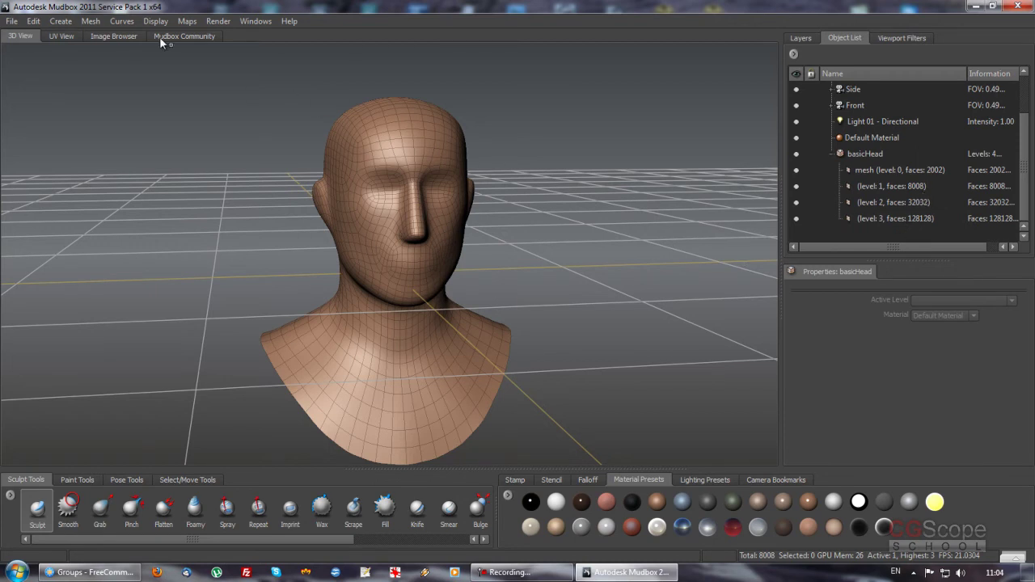
Step: With level 3 active, try Mesh > Delete Highest Level and dismiss the cannot-remove-active-level error
left_click(92, 22)
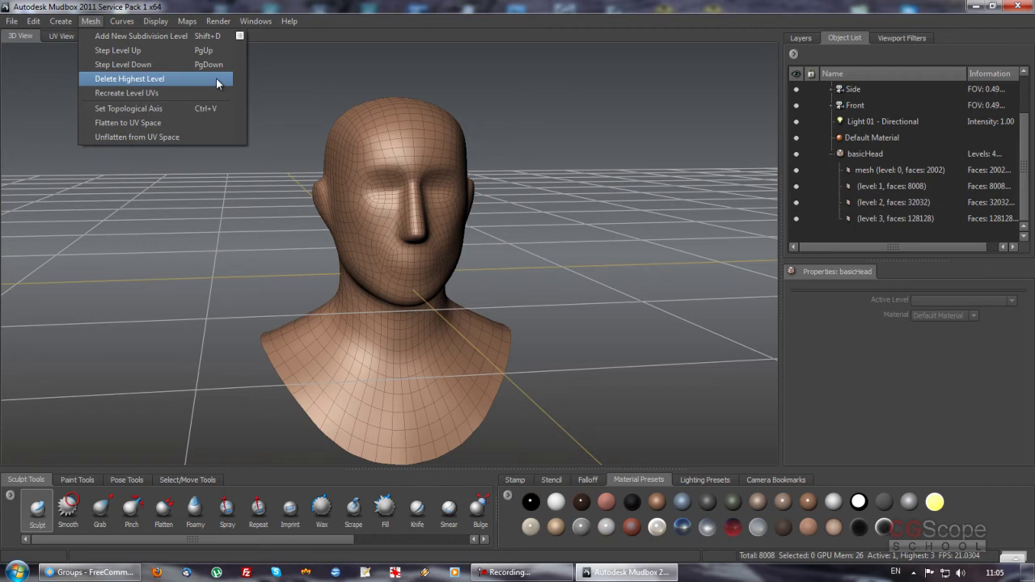
left_click(454, 6)
key("Page_Up")
key("Page_Up")
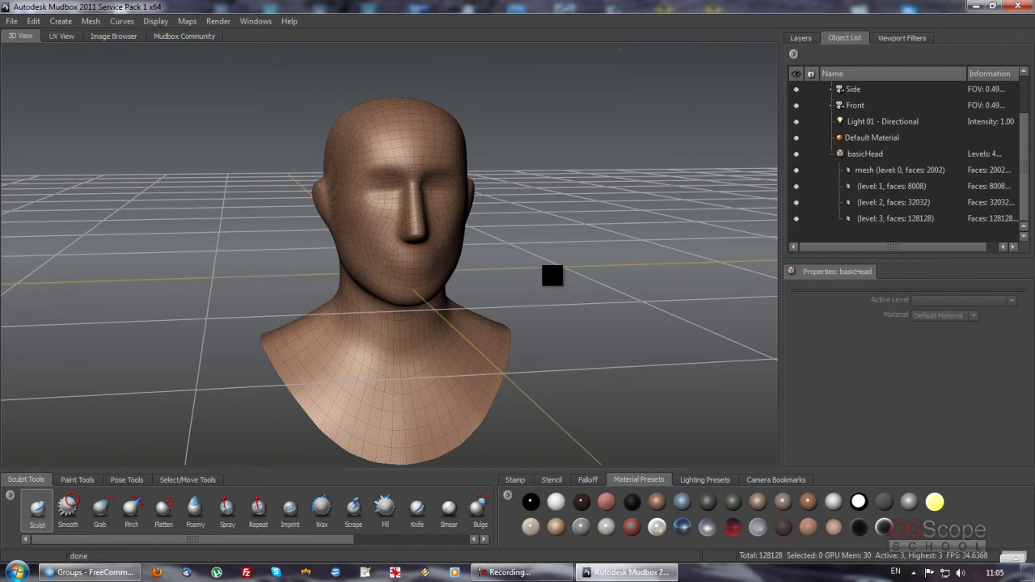
left_click(91, 21)
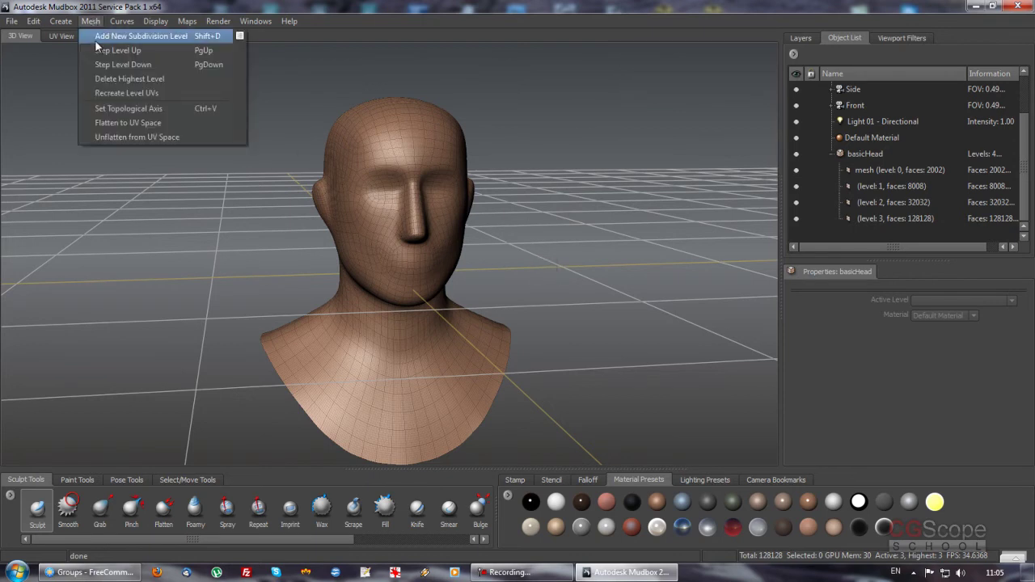
left_click(114, 80)
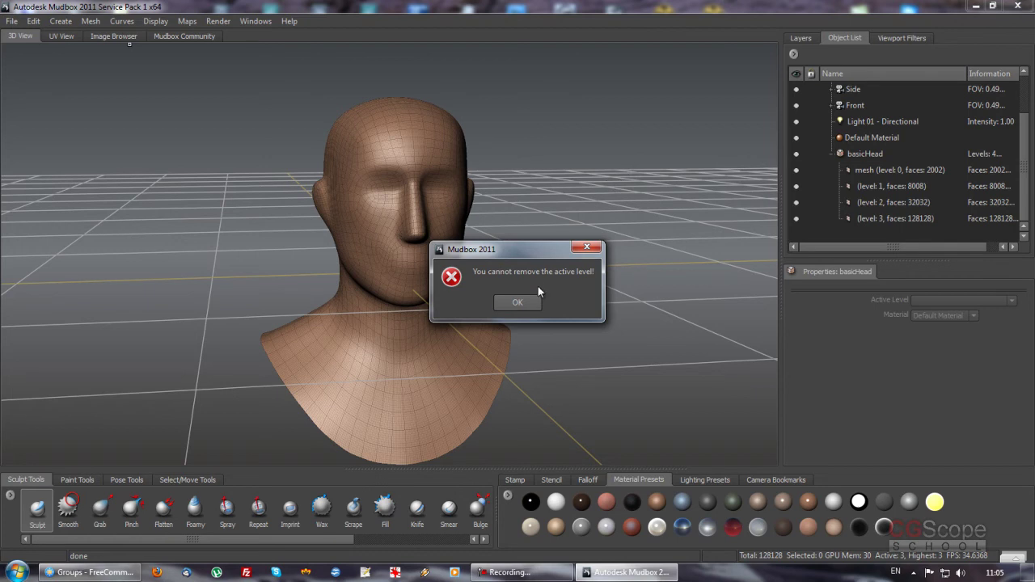
left_click(517, 302)
Step: Step down to level 2 and delete subdivision level 3 with Delete Highest Level
key("Page_Down")
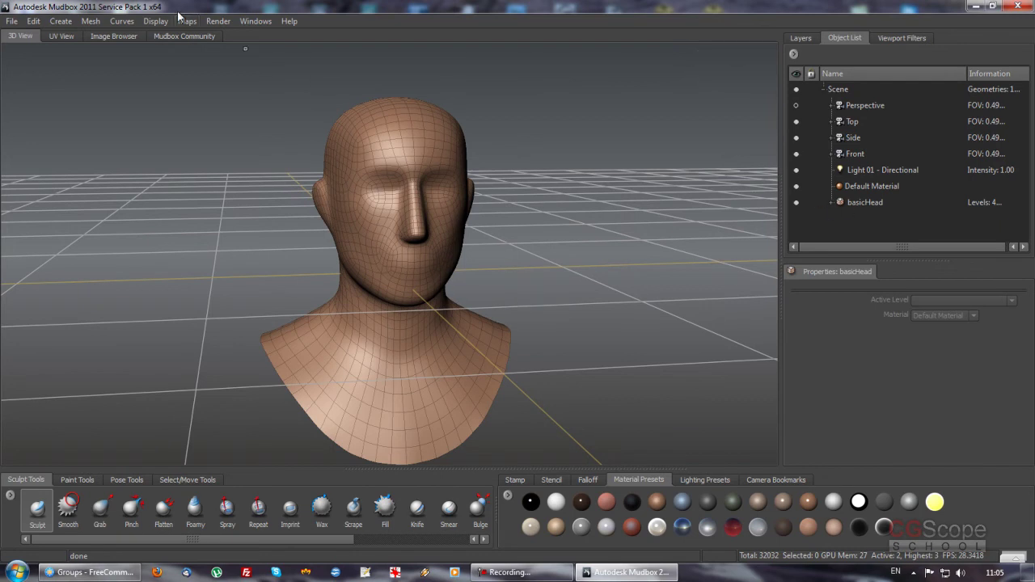
left_click(91, 21)
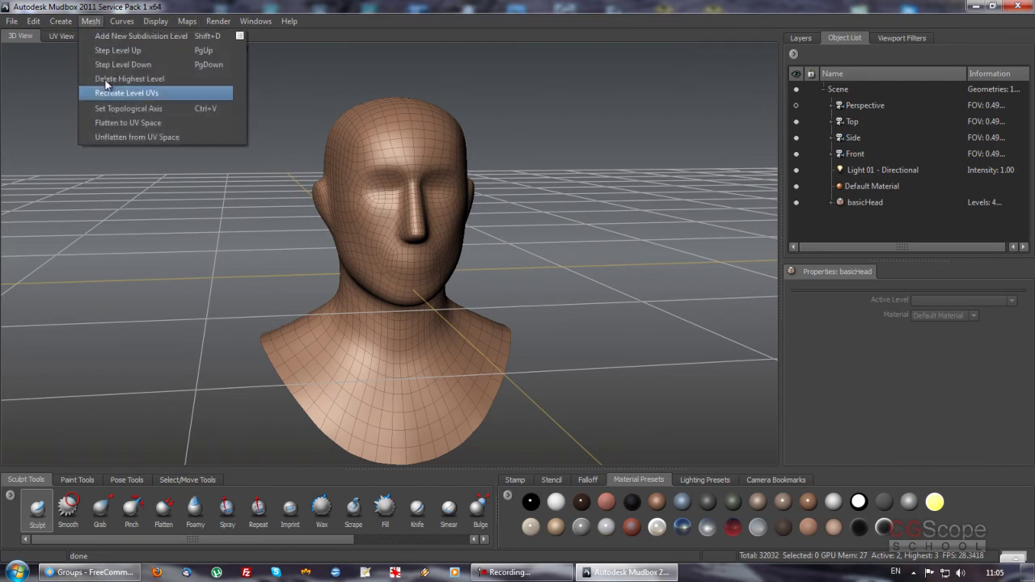
left_click(131, 78)
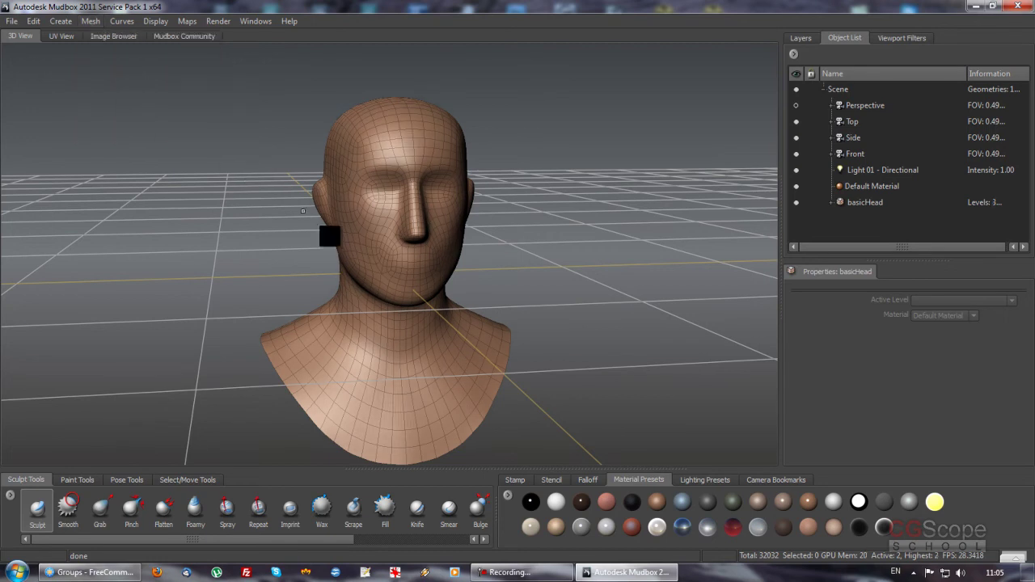
Step: Expand basicHead in the Object List, drop to level 1, and delete level 2
left_click(831, 203)
scroll(857, 203, "down", 1)
scroll(870, 201, "down", 1)
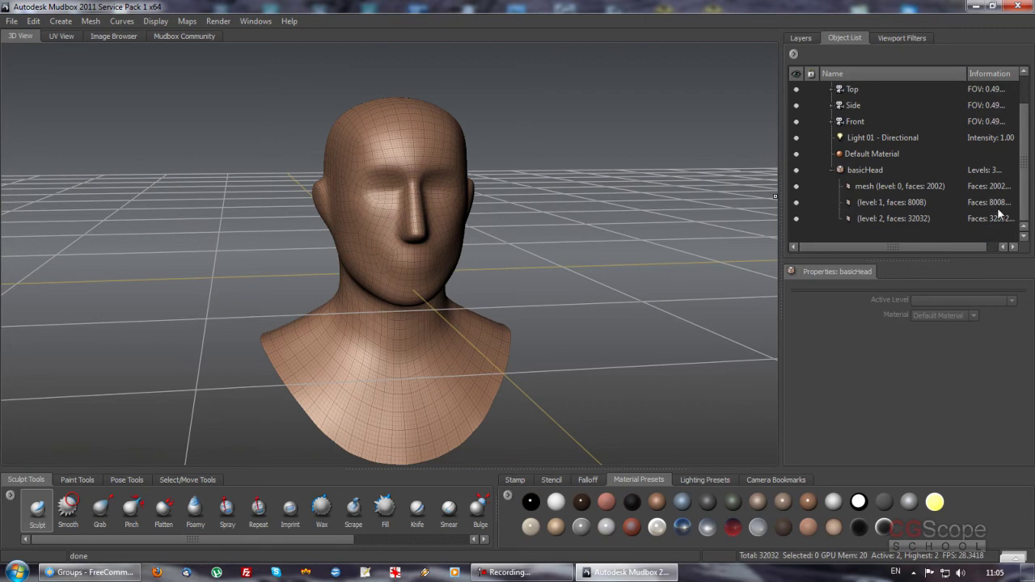
left_click(873, 201)
left_click(875, 220)
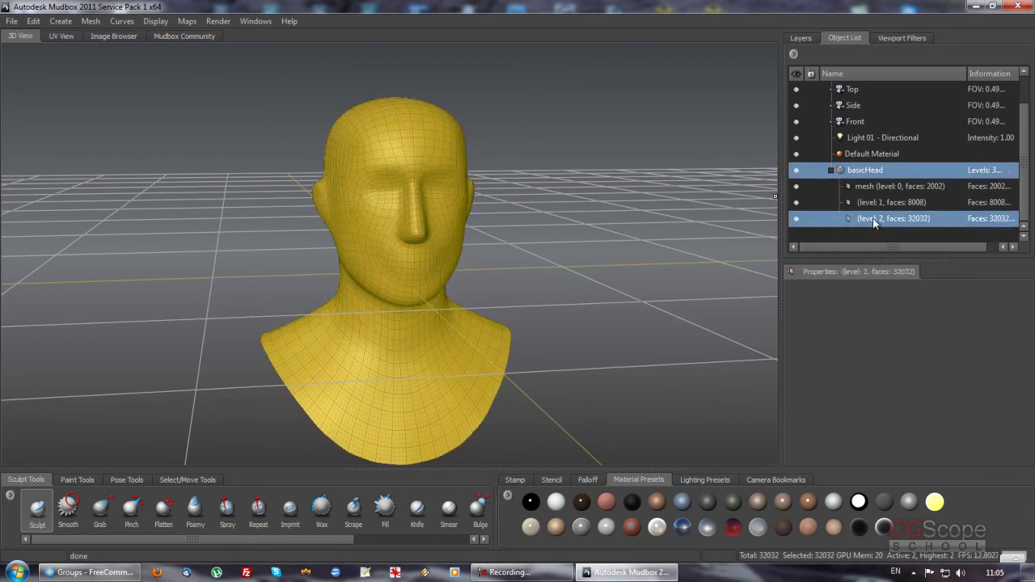
key("Page_Down")
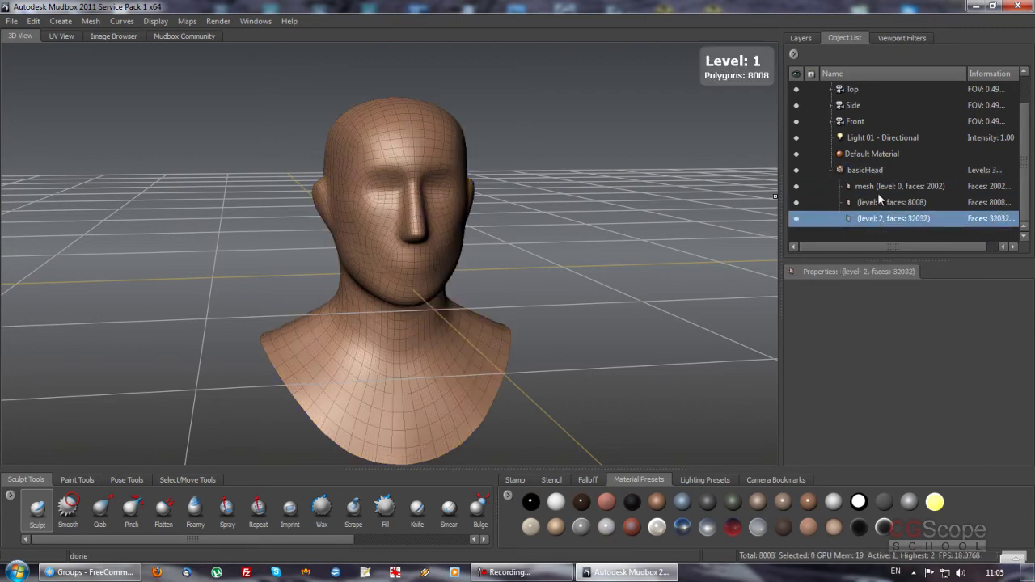
left_click(156, 28)
mouse_move(90, 21)
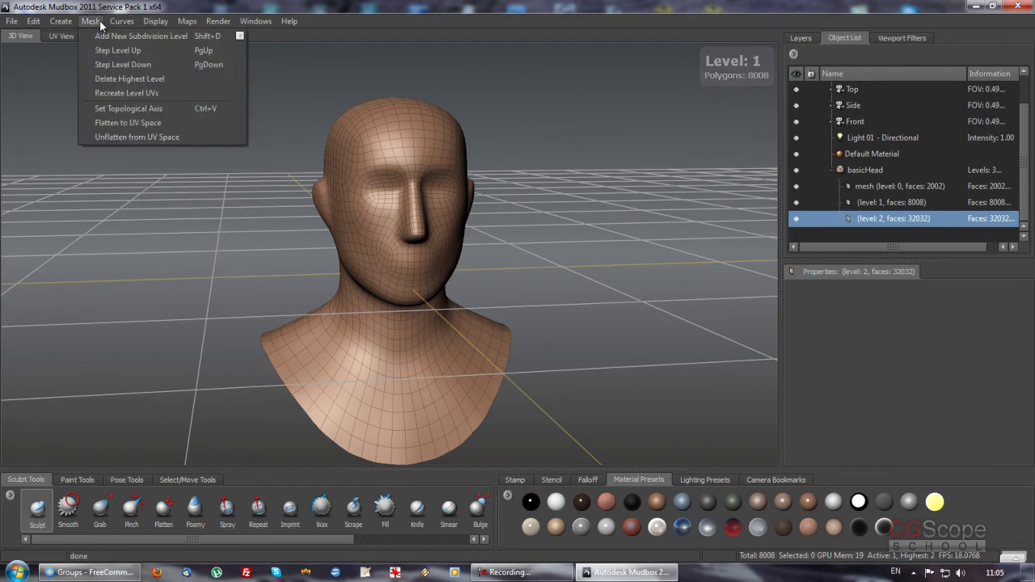
left_click(119, 79)
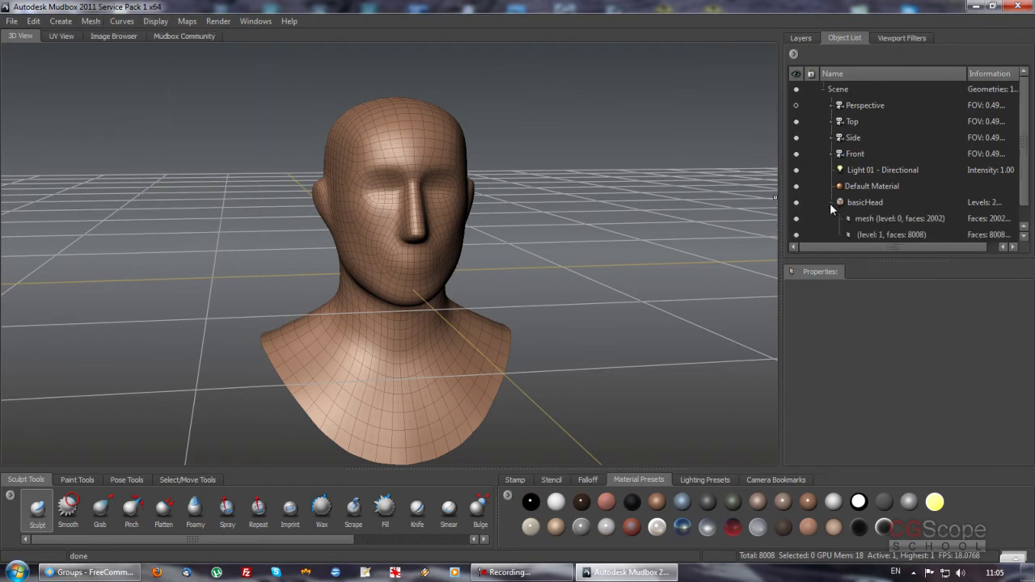
Step: Drop to base level 0 and delete level 1, leaving only the 2002-face base mesh
scroll(1021, 207, "down", 1)
scroll(1025, 220, "up", 1)
scroll(1021, 220, "down", 1)
left_click(871, 201)
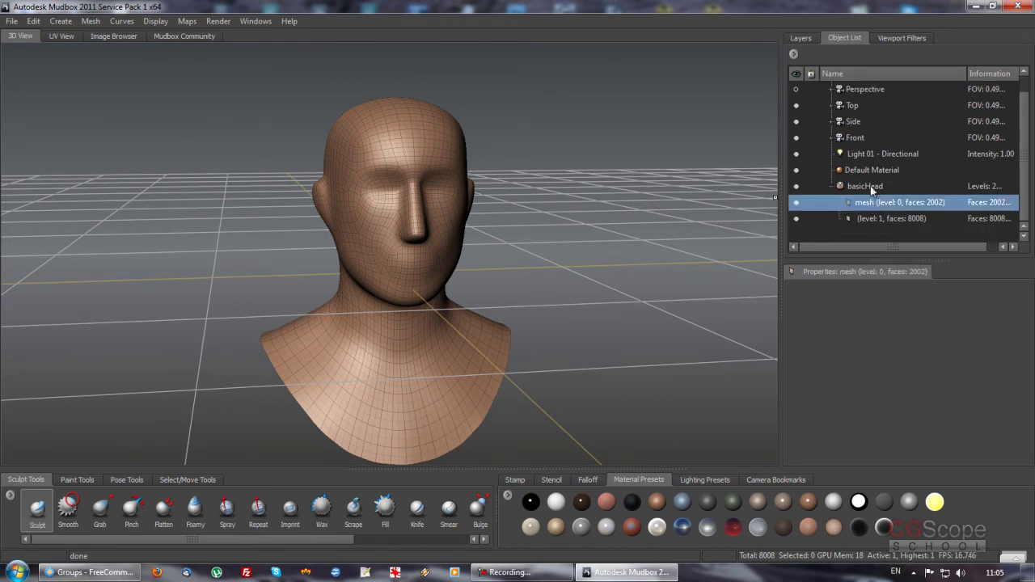
key("Page_Down")
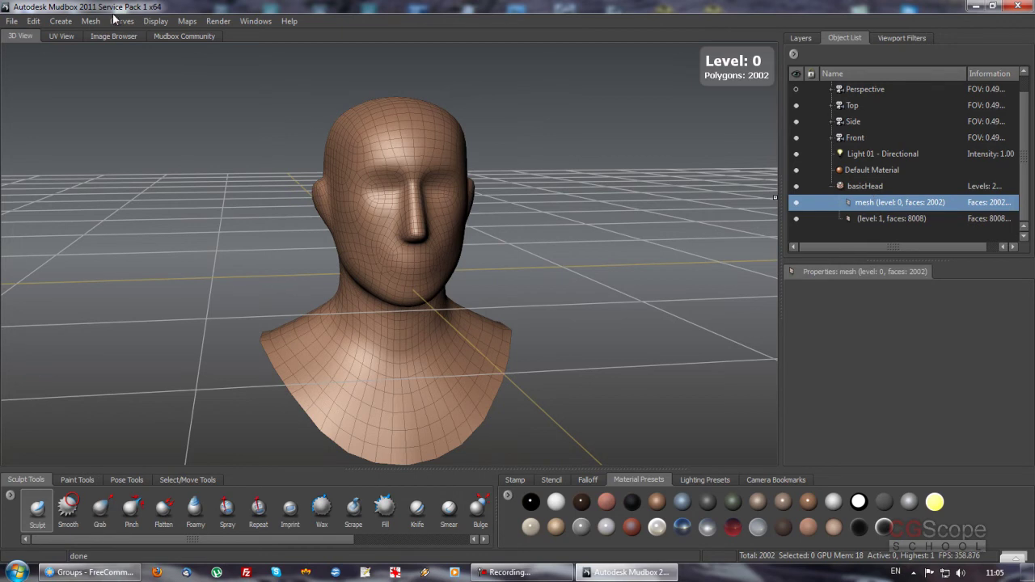
left_click(90, 23)
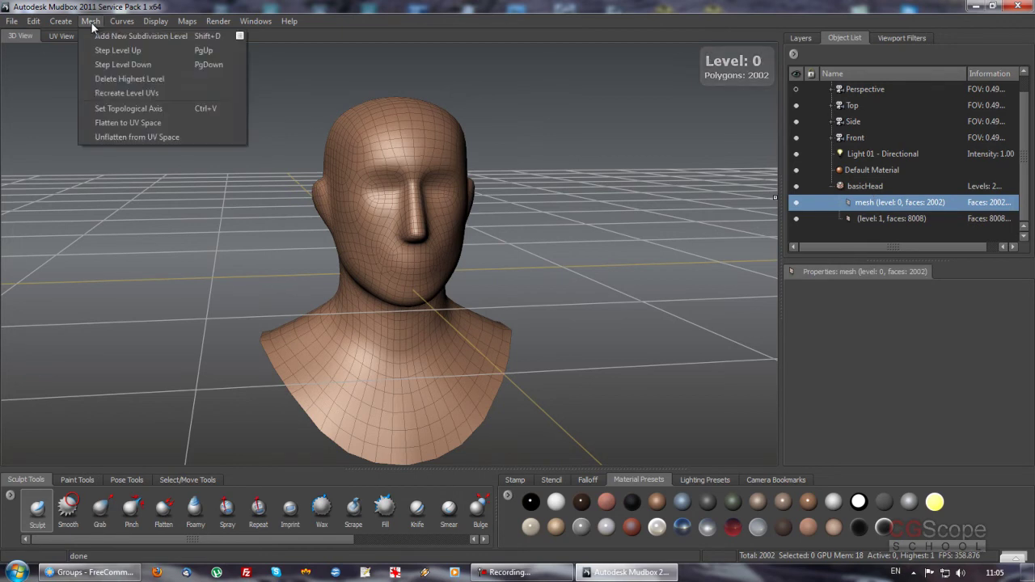
left_click(117, 80)
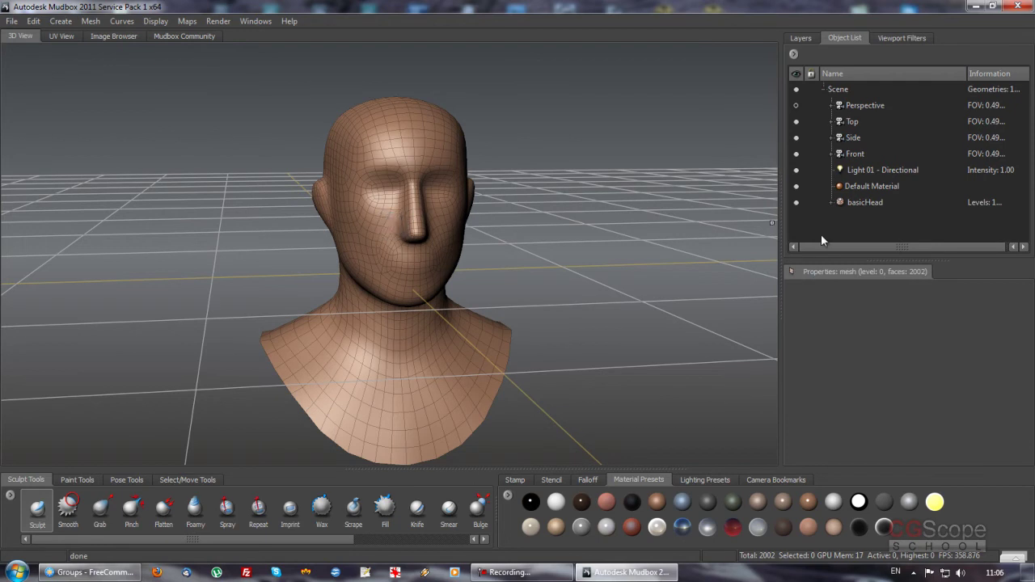
left_click(831, 204)
Step: Collapse basicHead in the Object List and orbit around the head
left_click(830, 202)
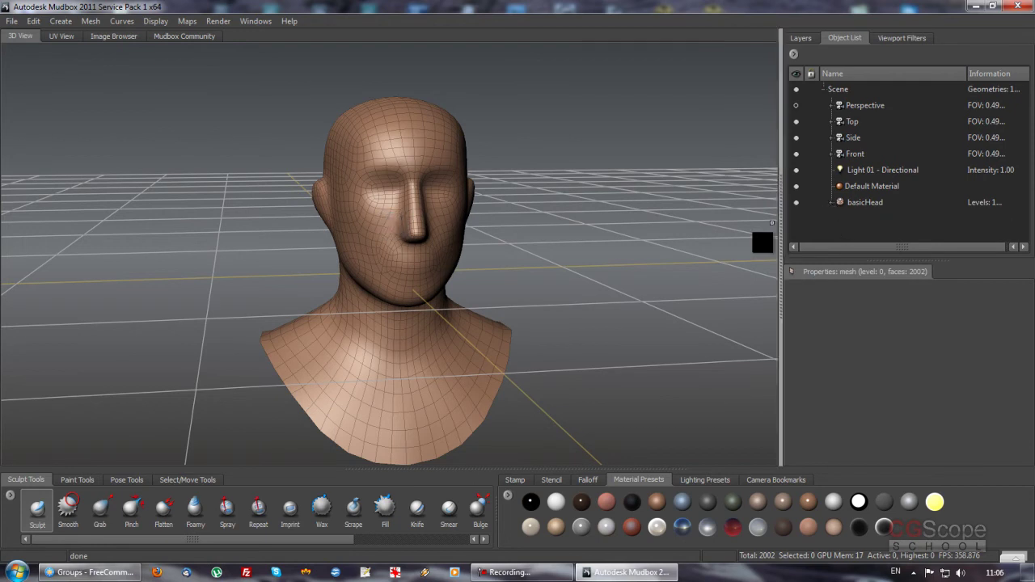
mouse_move(419, 306)
left_mouse_down("alt")
mouse_move(487, 303)
mouse_move(363, 290)
left_mouse_up("alt")
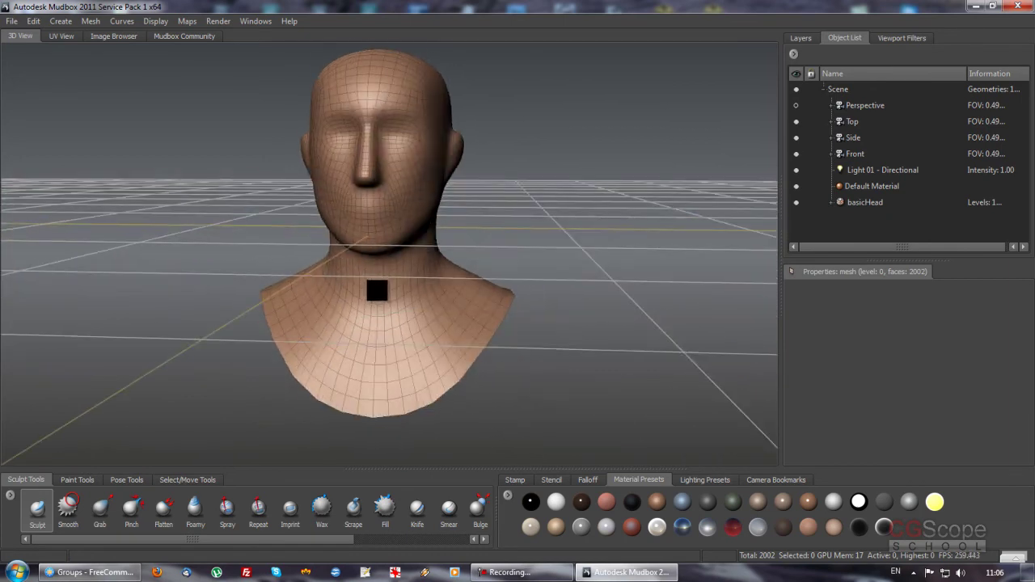
left_click_drag(363, 289, 453, 388, "alt")
left_click(515, 480)
mouse_move(480, 284)
left_mouse_down("alt")
mouse_move(435, 285)
mouse_move(443, 287)
left_mouse_up("alt")
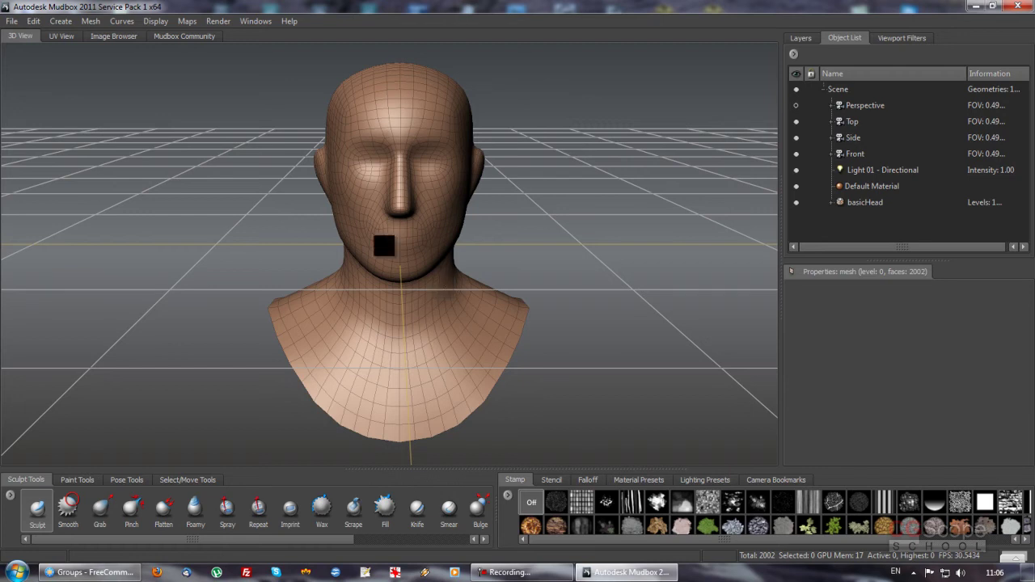
mouse_move(396, 260)
left_mouse_down("alt")
mouse_move(402, 381)
mouse_move(354, 412)
mouse_move(363, 440)
mouse_move(310, 309)
mouse_move(464, 316)
mouse_move(450, 301)
mouse_move(469, 270)
left_mouse_up("alt")
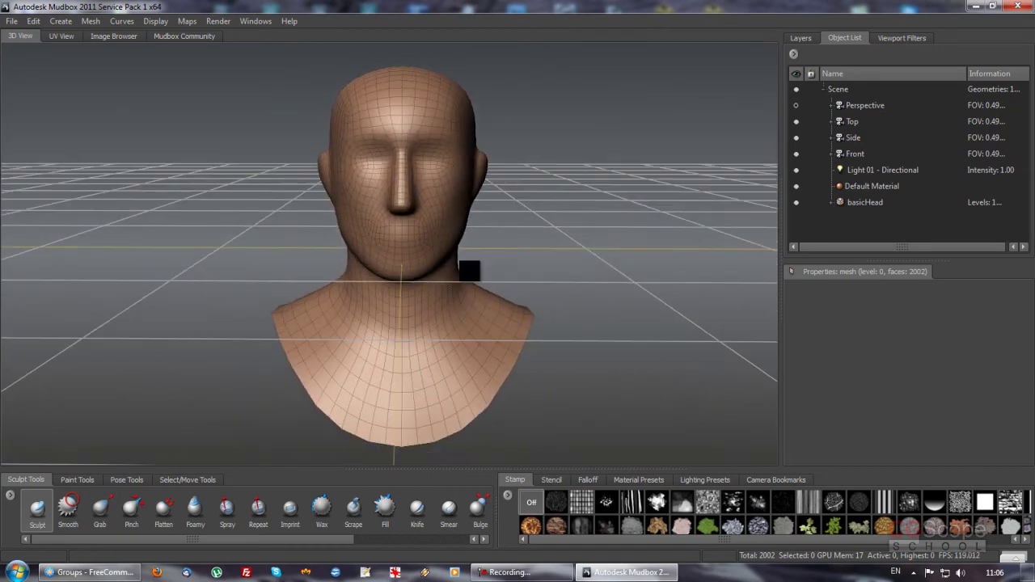
Step: Turn off the ground grid via the viewport's right-click menu and orbit to inspect the head
right_click(557, 168)
left_click(583, 247)
mouse_move(529, 250)
left_mouse_down("alt")
mouse_move(462, 238)
mouse_move(472, 238)
mouse_move(453, 241)
mouse_move(447, 257)
left_mouse_up("alt")
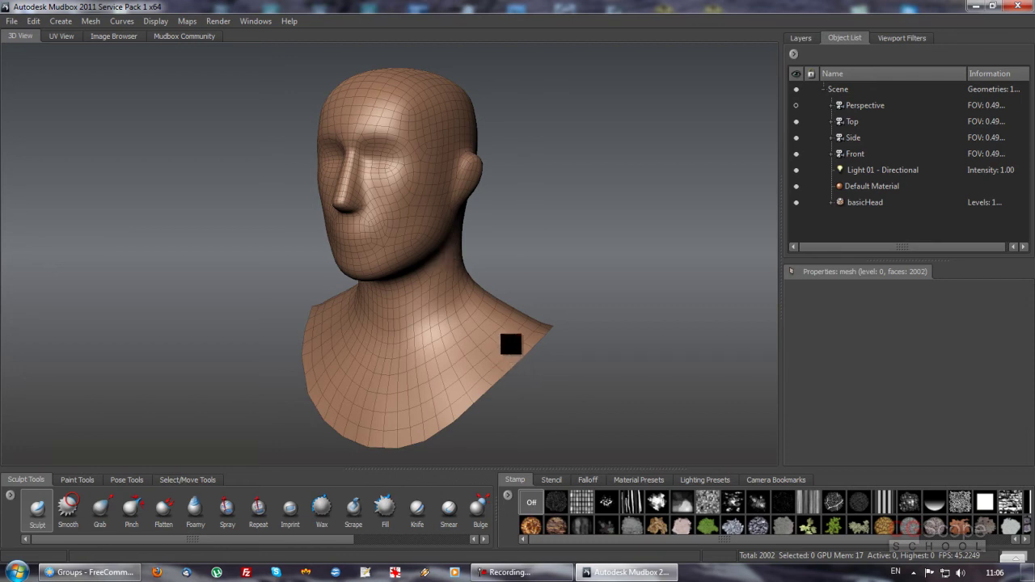
mouse_move(526, 363)
left_mouse_down("alt")
mouse_move(439, 283)
mouse_move(494, 213)
mouse_move(457, 280)
mouse_move(429, 406)
mouse_move(404, 242)
mouse_move(469, 280)
mouse_move(407, 282)
left_mouse_up("alt")
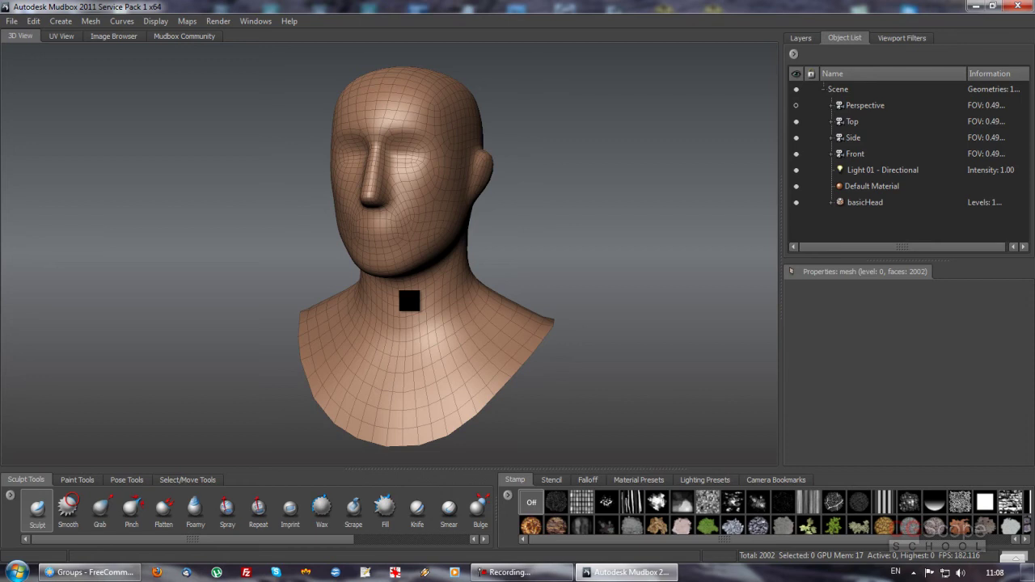
left_click_drag(455, 254, 462, 253, "alt")
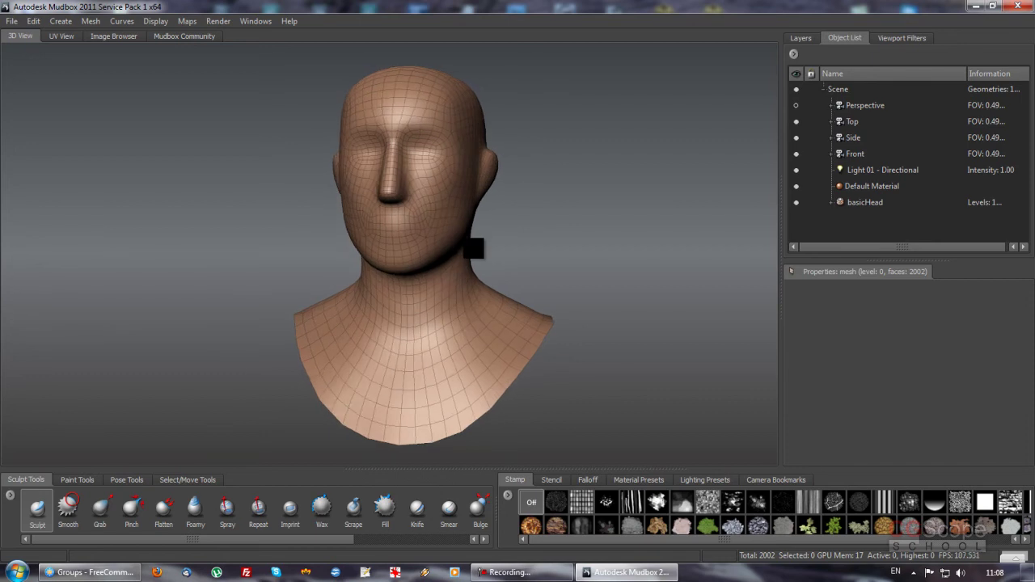
mouse_move(449, 301)
left_mouse_down("alt")
mouse_move(422, 305)
mouse_move(405, 219)
mouse_move(369, 219)
mouse_move(308, 289)
mouse_move(405, 289)
mouse_move(409, 310)
mouse_move(428, 310)
left_mouse_up("alt")
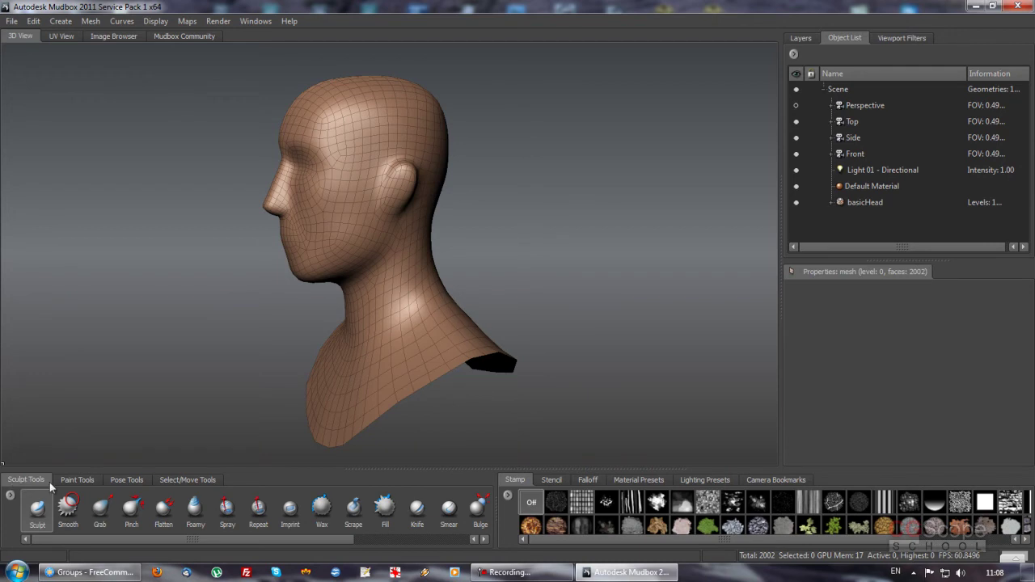
mouse_move(127, 539)
left_mouse_down()
mouse_move(269, 543)
mouse_move(71, 541)
mouse_move(171, 551)
mouse_move(263, 543)
mouse_move(73, 539)
left_mouse_up()
left_click(692, 480)
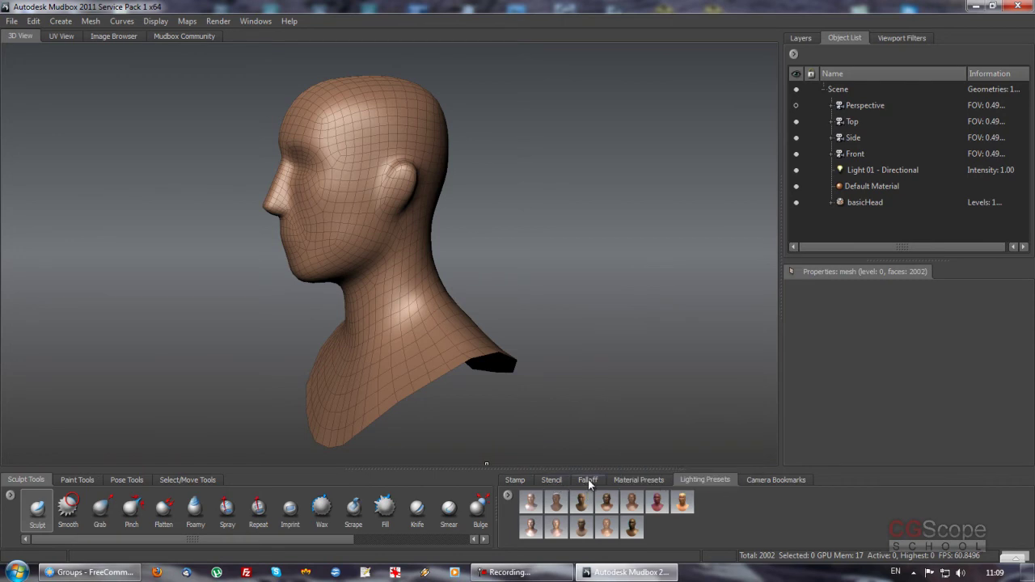
left_click(589, 480)
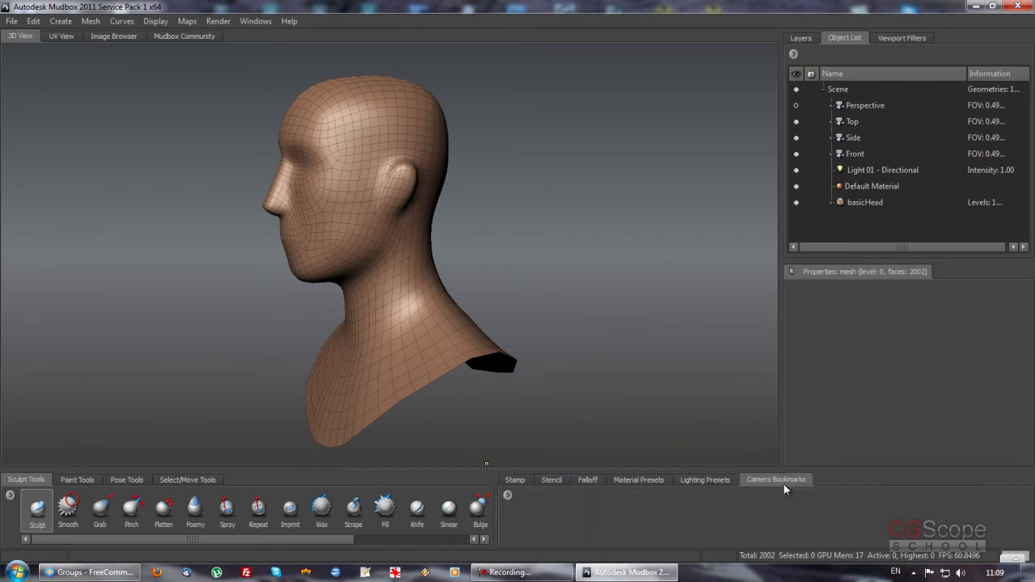
left_click(515, 480)
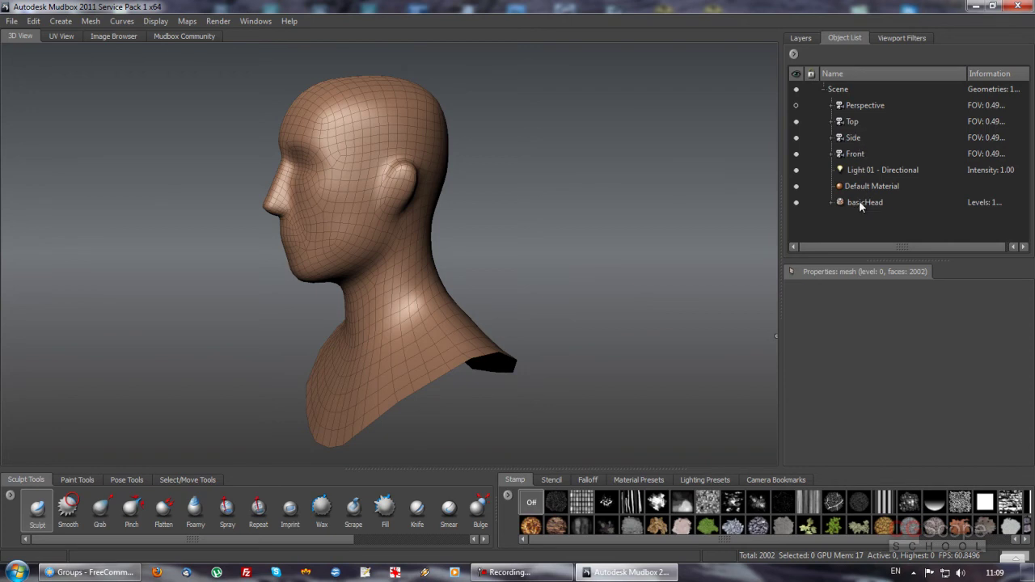
Step: Try the Sculpt, Smooth, Spray, Repeat, Flatten and Pinch brushes, then settle on Grab
left_click(36, 510)
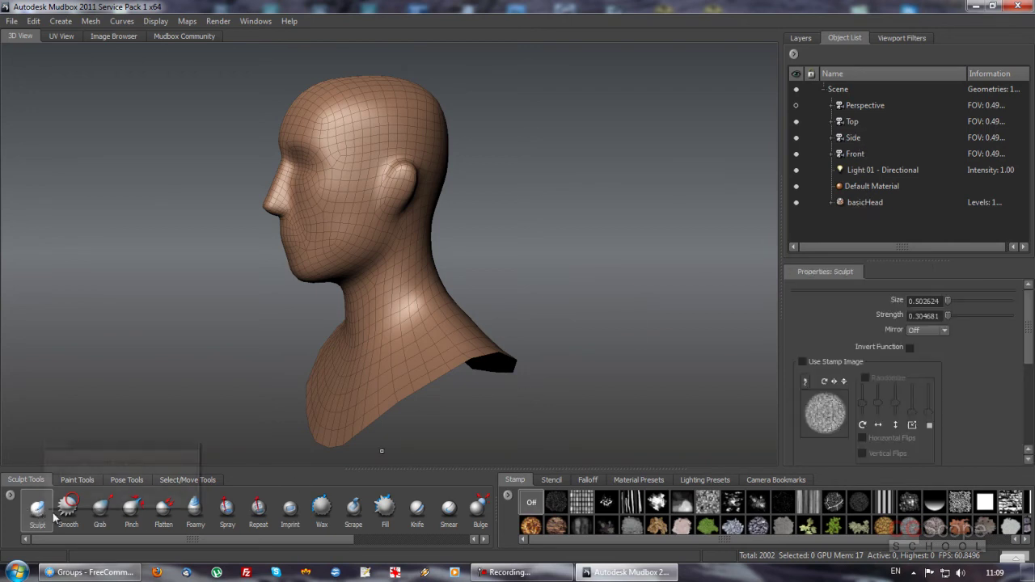
left_click(101, 508)
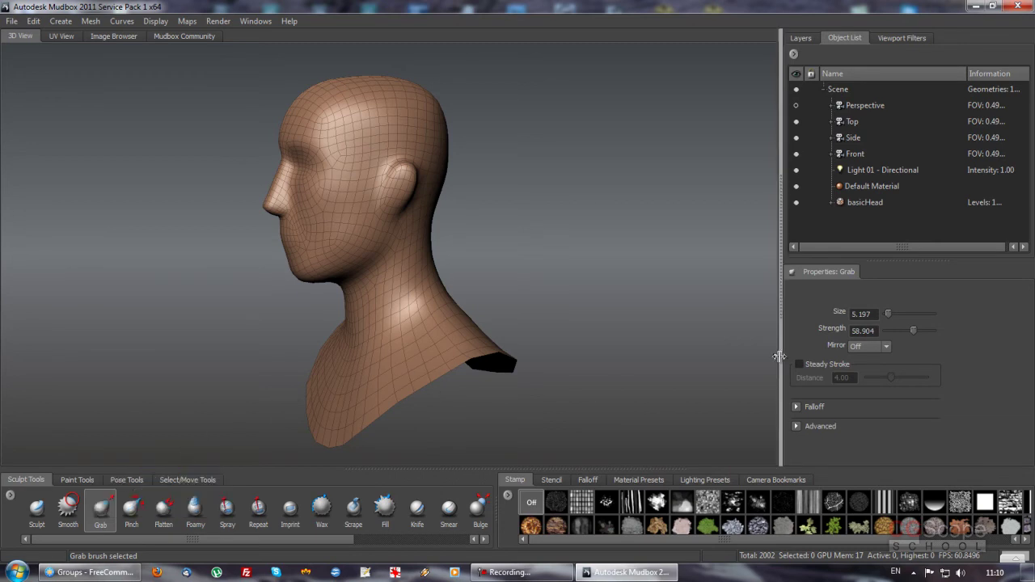
left_click(73, 514)
left_click(34, 515)
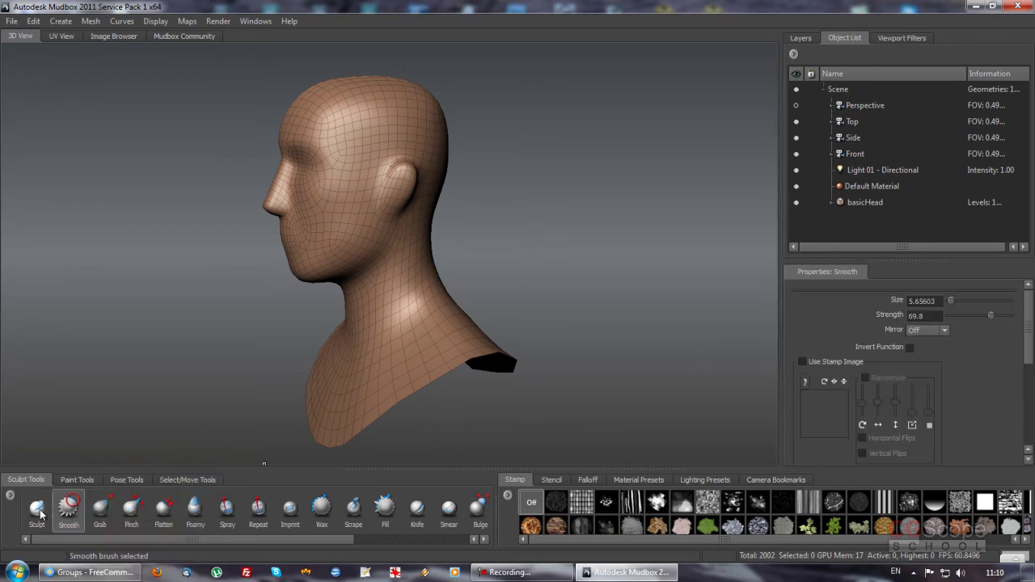
left_click(233, 509)
left_click(259, 514)
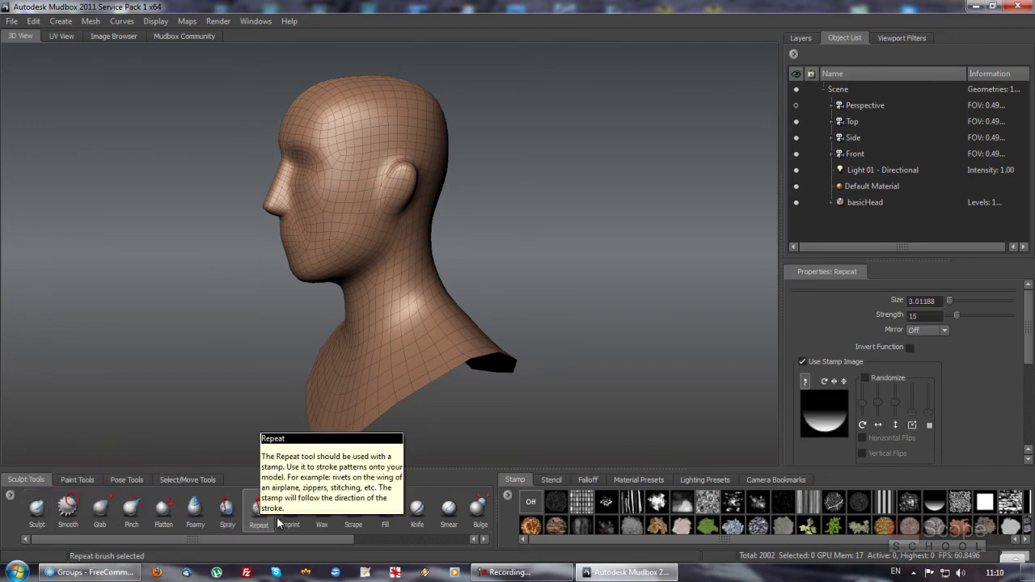
left_click(292, 525)
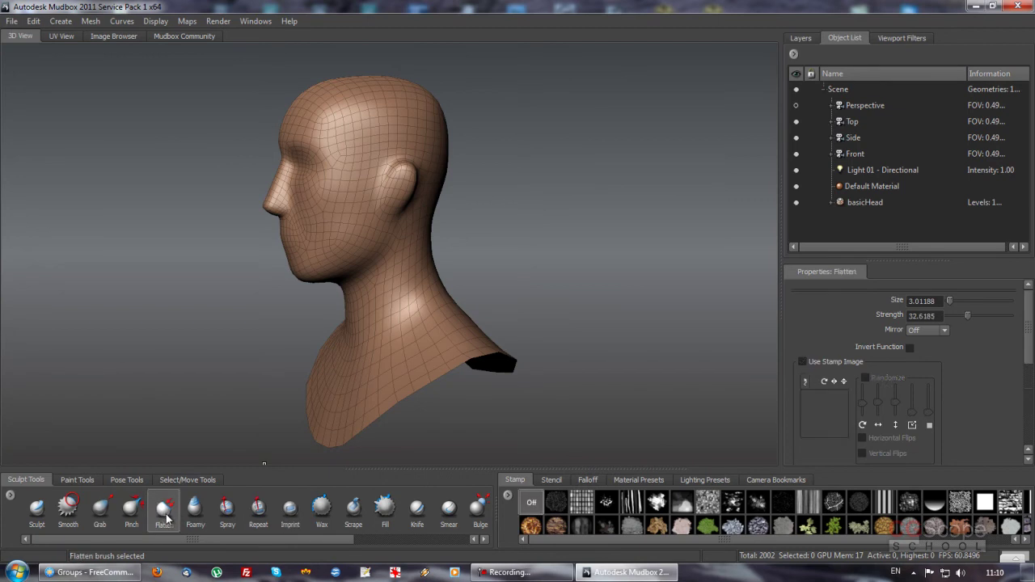
left_click(131, 510)
left_click(99, 510)
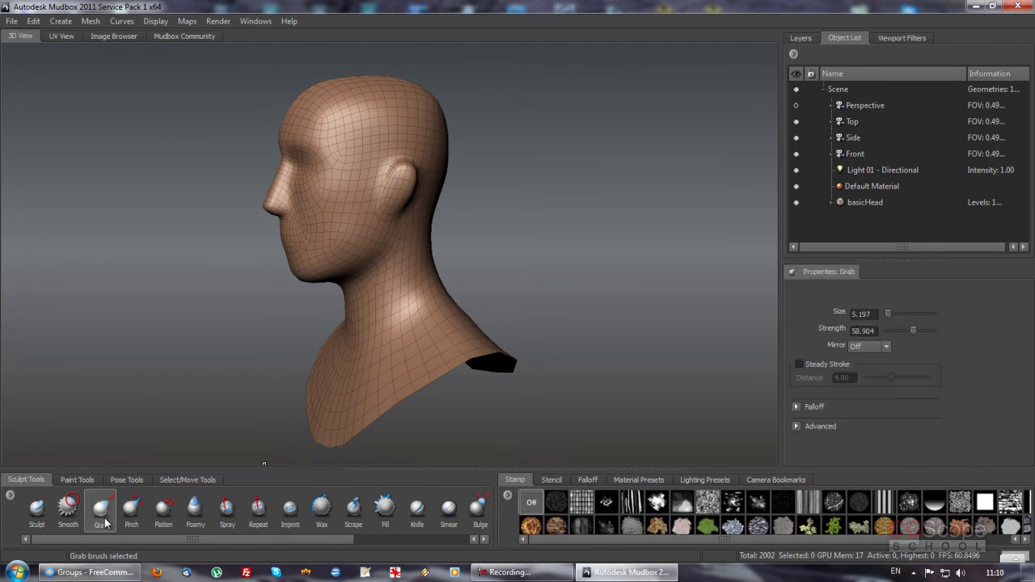
left_click(37, 515)
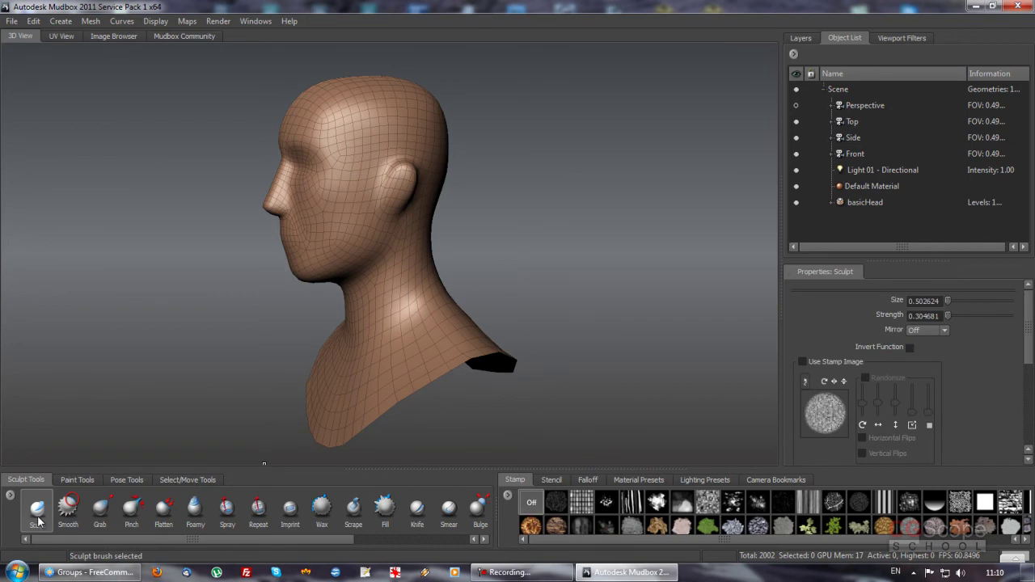
left_click(100, 508)
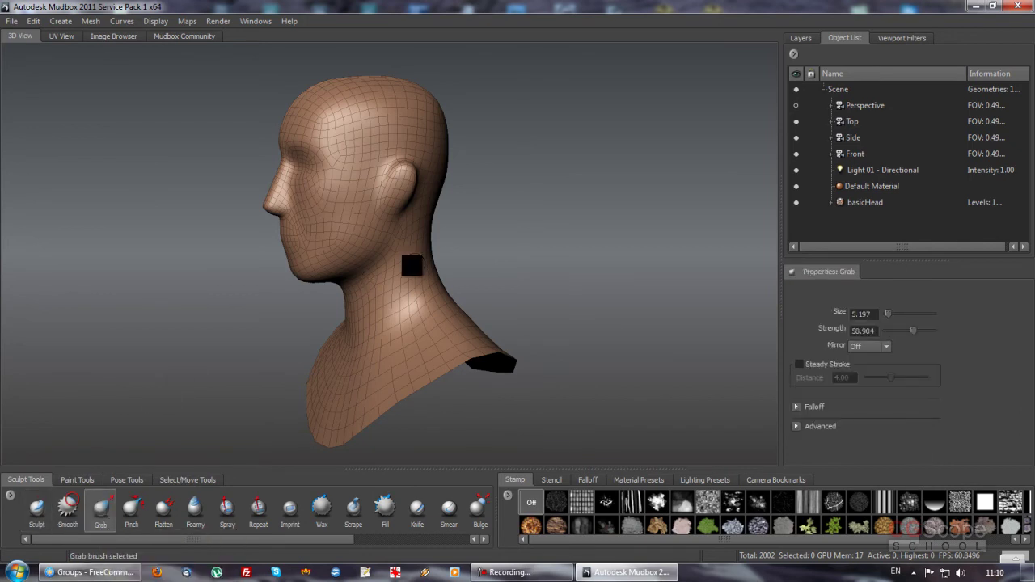
Step: Set the Grab brush size to about 41 and pull the bust's neck and jaw area
mouse_move(404, 307)
left_mouse_down("alt")
mouse_move(471, 317)
mouse_move(455, 303)
mouse_move(420, 312)
left_mouse_up("alt")
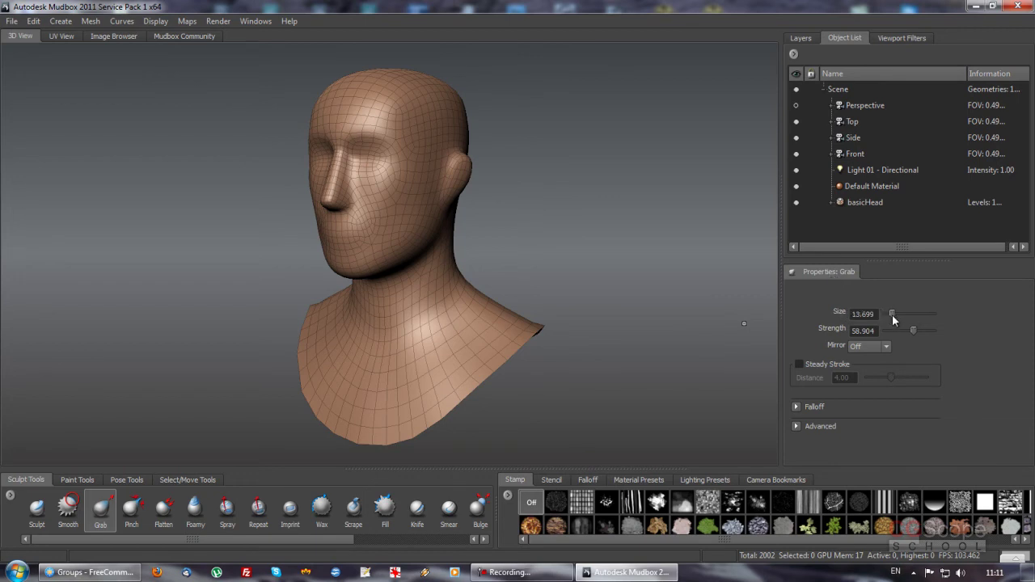
left_click_drag(909, 315, 906, 315)
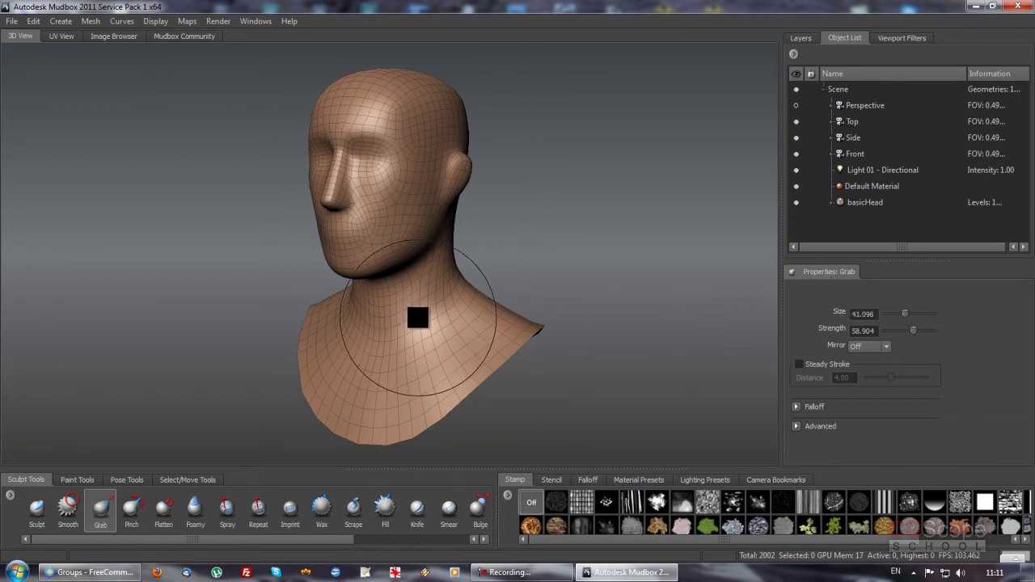
left_click_drag(914, 316, 918, 316)
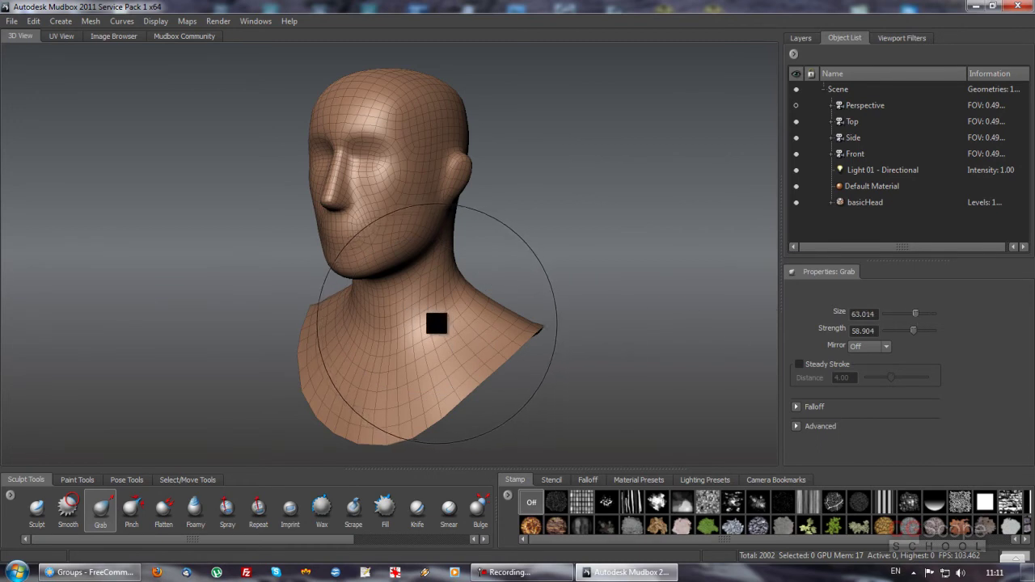
mouse_move(436, 323)
left_mouse_down()
mouse_move(418, 284)
mouse_move(428, 213)
mouse_move(420, 320)
left_mouse_up()
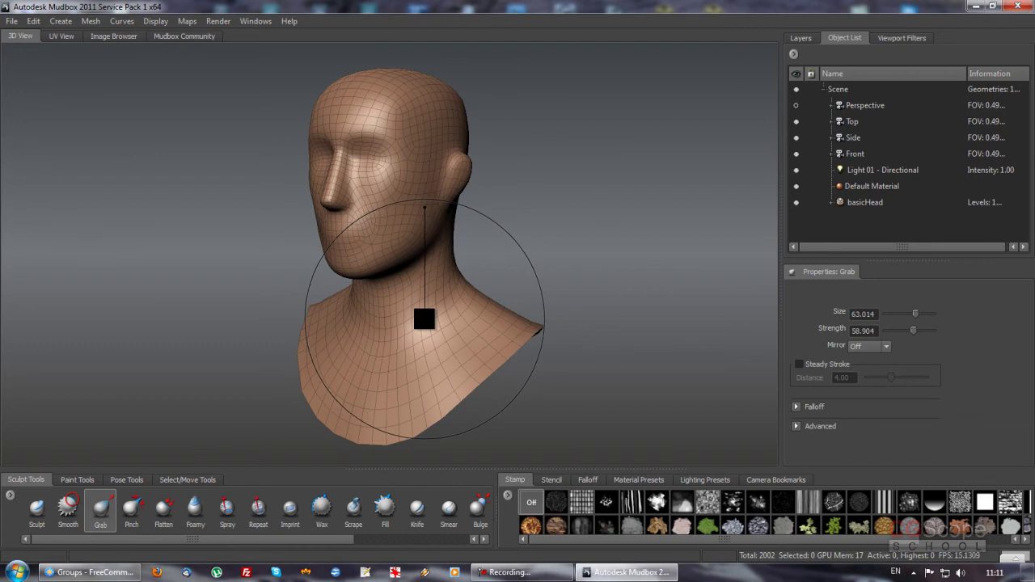
mouse_move(423, 318)
left_mouse_down()
mouse_move(418, 370)
mouse_move(428, 301)
mouse_move(416, 359)
mouse_move(425, 319)
mouse_move(415, 354)
mouse_move(418, 326)
mouse_move(418, 336)
left_mouse_up()
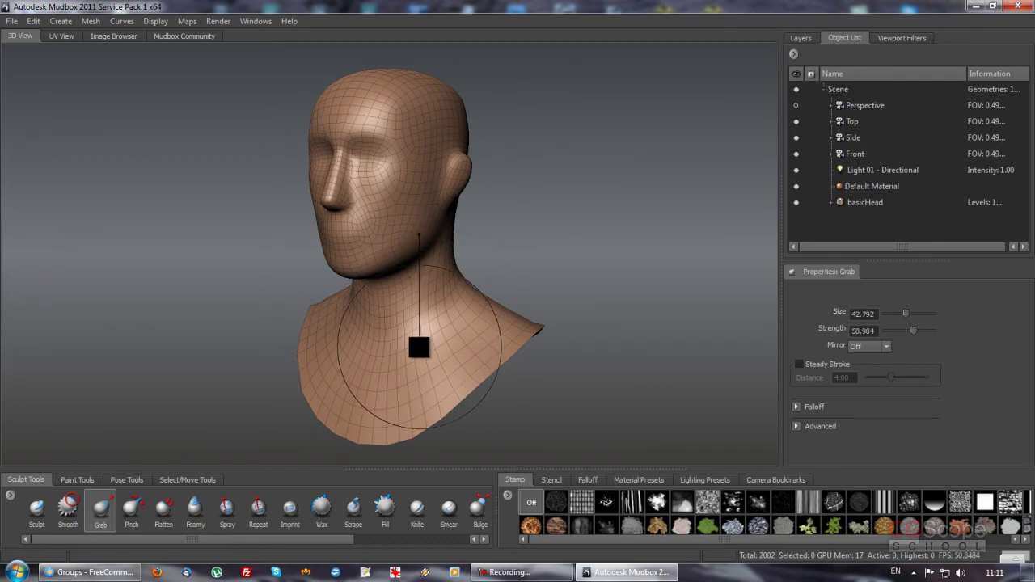
left_click_drag(426, 330, 428, 334)
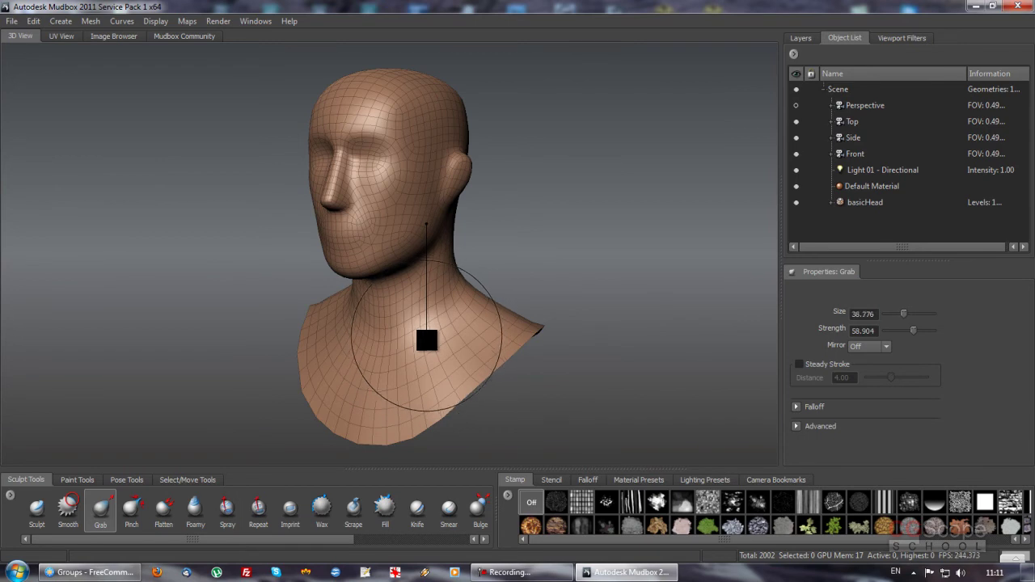
mouse_move(426, 335)
left_mouse_down()
mouse_move(430, 350)
mouse_move(430, 340)
left_mouse_up()
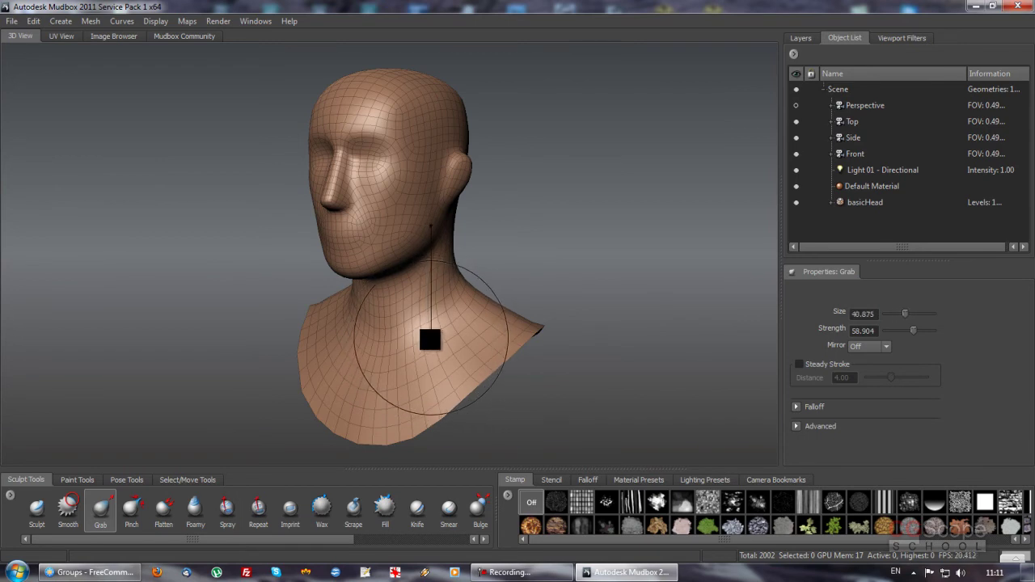
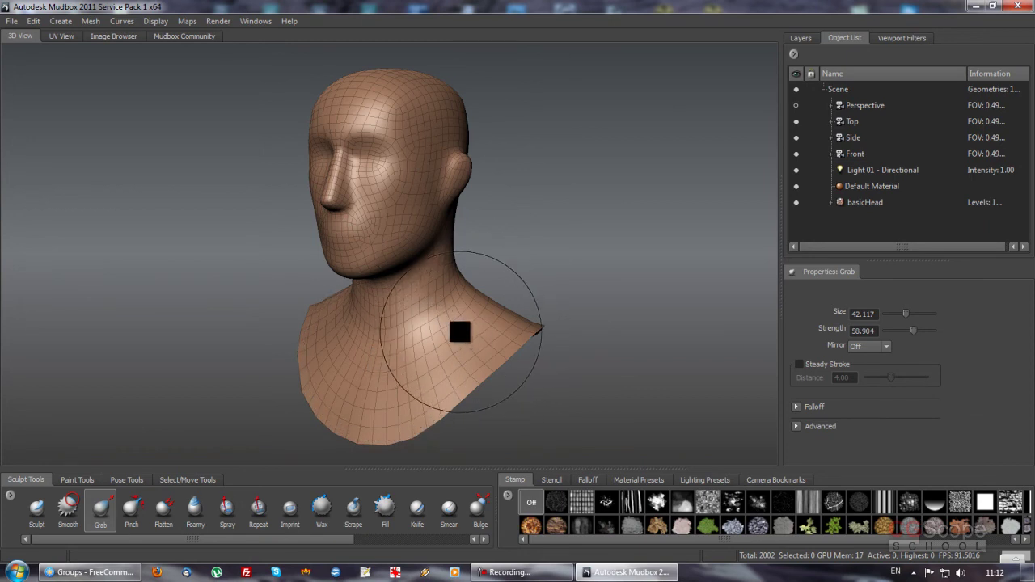
Step: Set the Grab brush's Mirror option to X
mouse_move(449, 299)
left_mouse_down("alt")
mouse_move(450, 314)
mouse_move(460, 254)
mouse_move(454, 324)
mouse_move(464, 308)
left_mouse_up("alt")
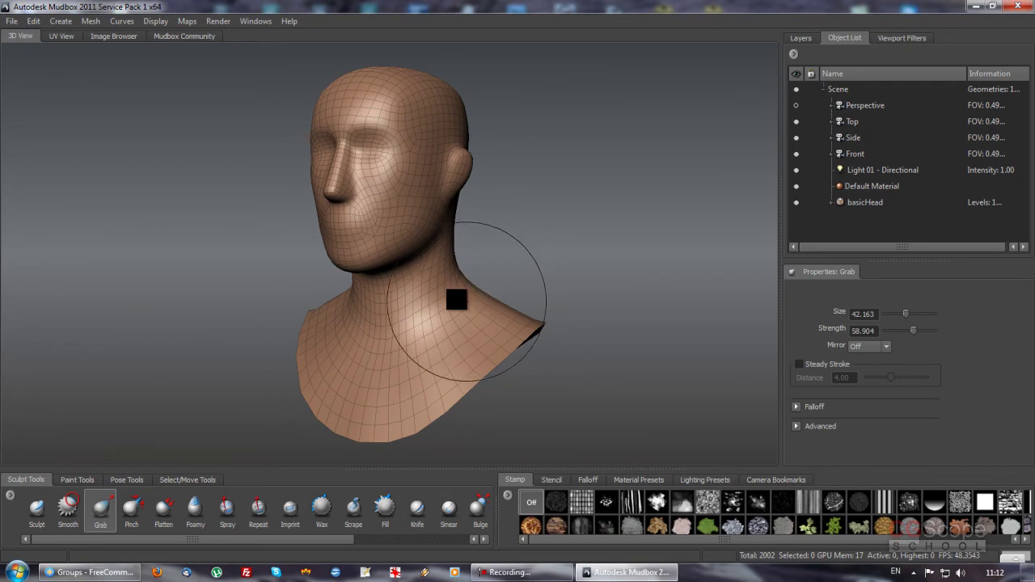
mouse_move(512, 234)
left_mouse_down("alt")
mouse_move(553, 234)
mouse_move(556, 217)
mouse_move(529, 242)
mouse_move(493, 229)
mouse_move(464, 256)
mouse_move(486, 248)
mouse_move(486, 259)
left_mouse_up("alt")
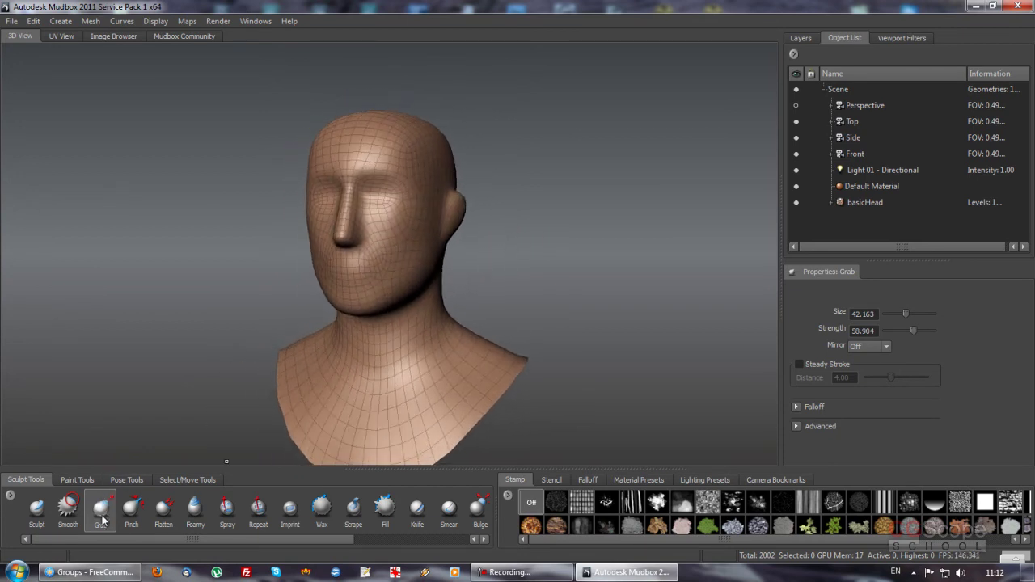
mouse_move(440, 154)
left_mouse_down("alt")
mouse_move(498, 198)
mouse_move(457, 196)
mouse_move(523, 195)
left_mouse_up("alt")
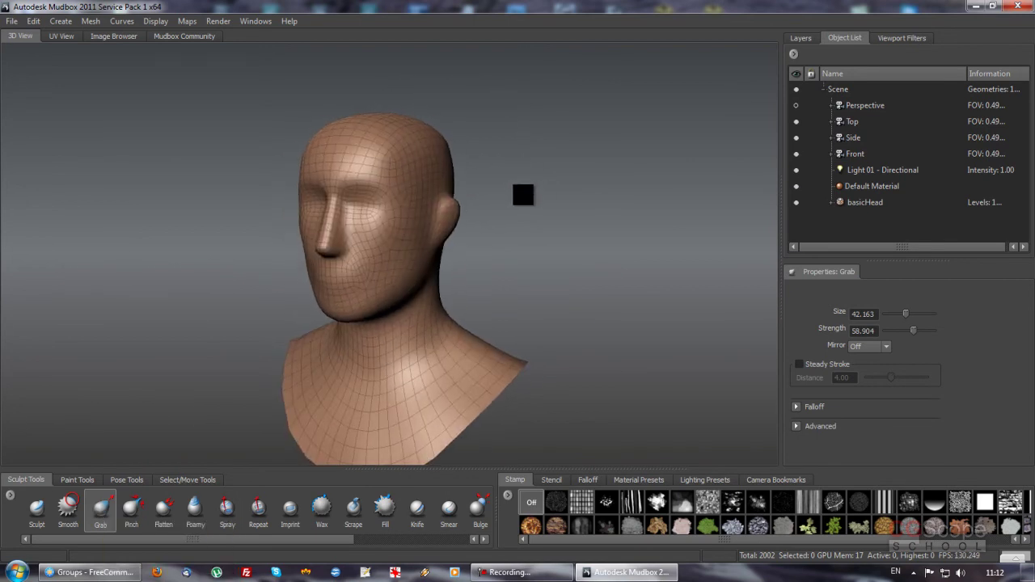
mouse_move(462, 226)
left_mouse_down("alt")
mouse_move(388, 235)
mouse_move(428, 259)
left_mouse_up("alt")
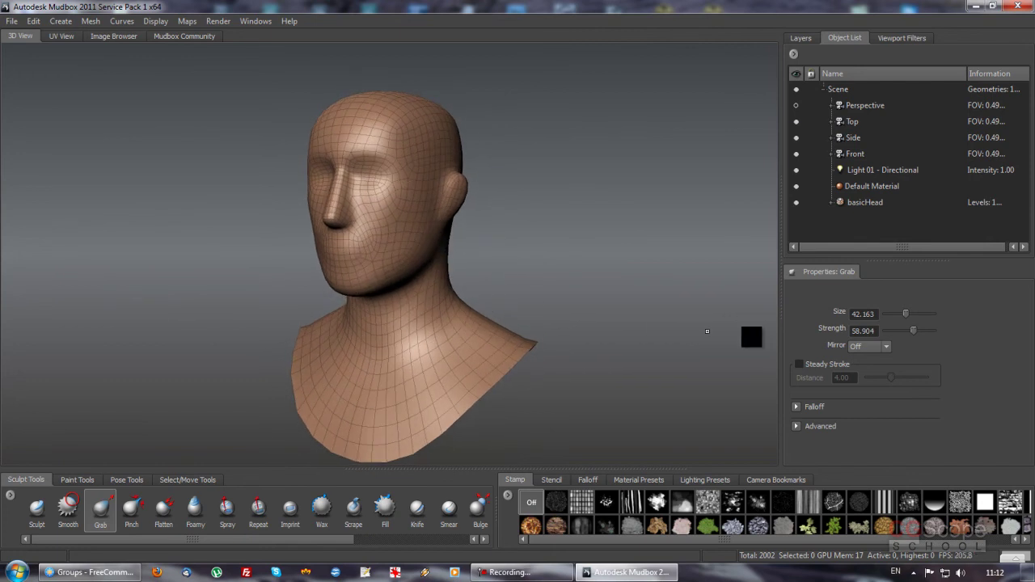
left_click(886, 346)
left_click(863, 367)
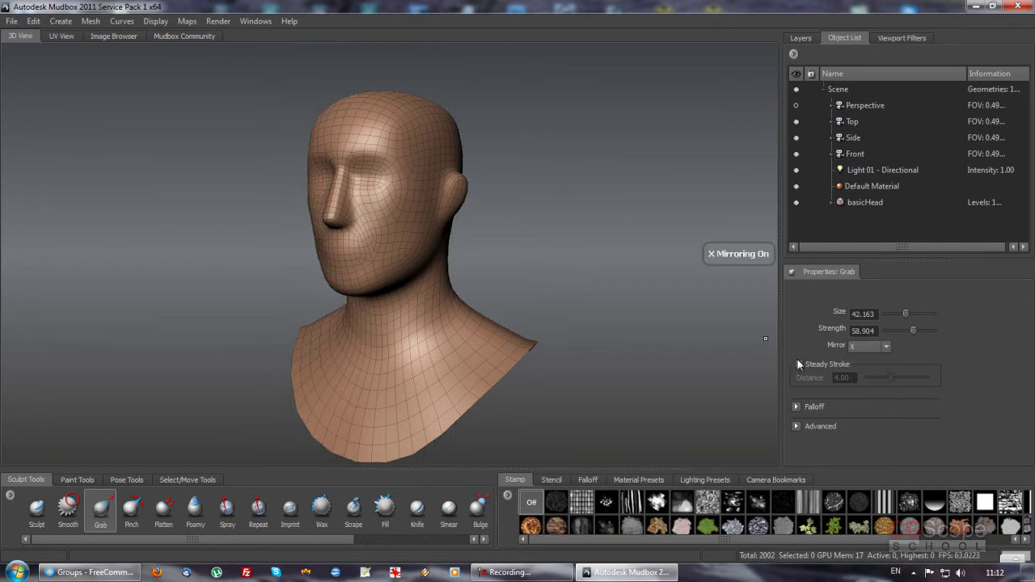
Step: Grab-pull the nose tip and upper lip forward into an exaggerated profile
mouse_move(558, 230)
left_mouse_down("alt")
mouse_move(571, 213)
mouse_move(561, 232)
mouse_move(491, 150)
left_mouse_up("alt")
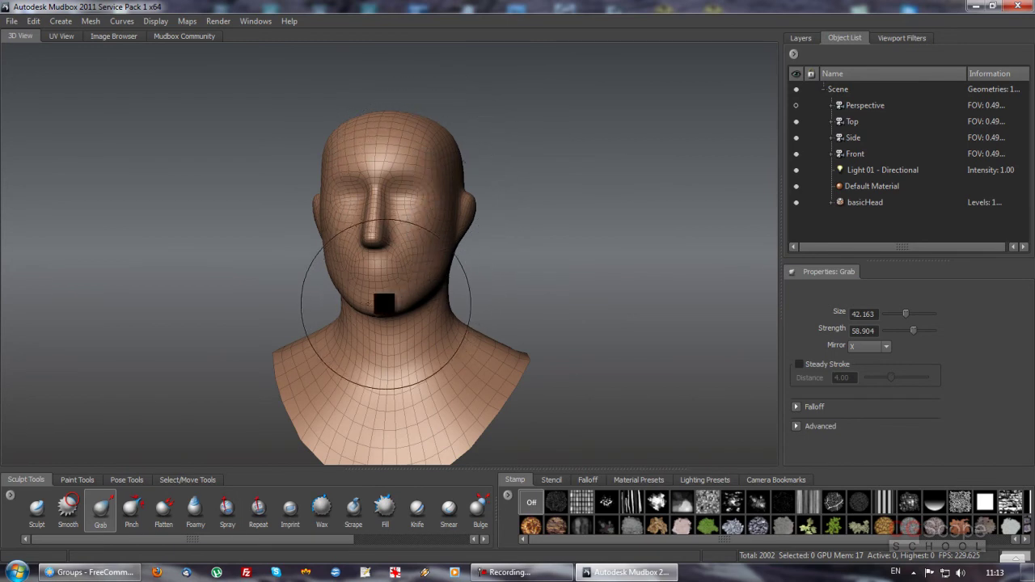
mouse_move(445, 185)
left_mouse_down("alt")
mouse_move(334, 220)
mouse_move(496, 226)
mouse_move(427, 219)
mouse_move(389, 249)
mouse_move(443, 236)
mouse_move(423, 224)
left_mouse_up("alt")
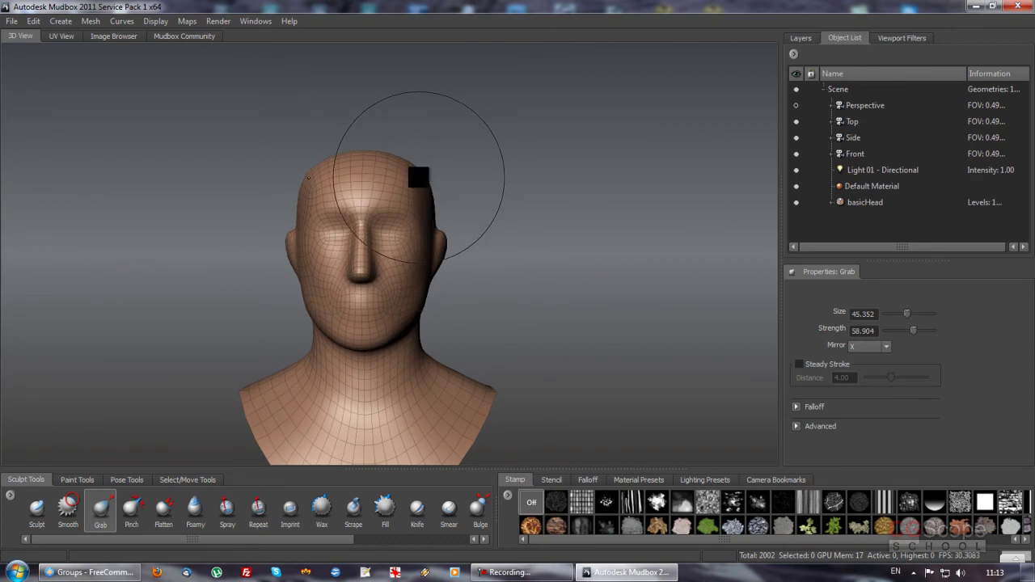
mouse_move(397, 167)
left_mouse_down("alt")
mouse_move(381, 161)
mouse_move(365, 226)
mouse_move(322, 245)
mouse_move(329, 178)
left_mouse_up("alt")
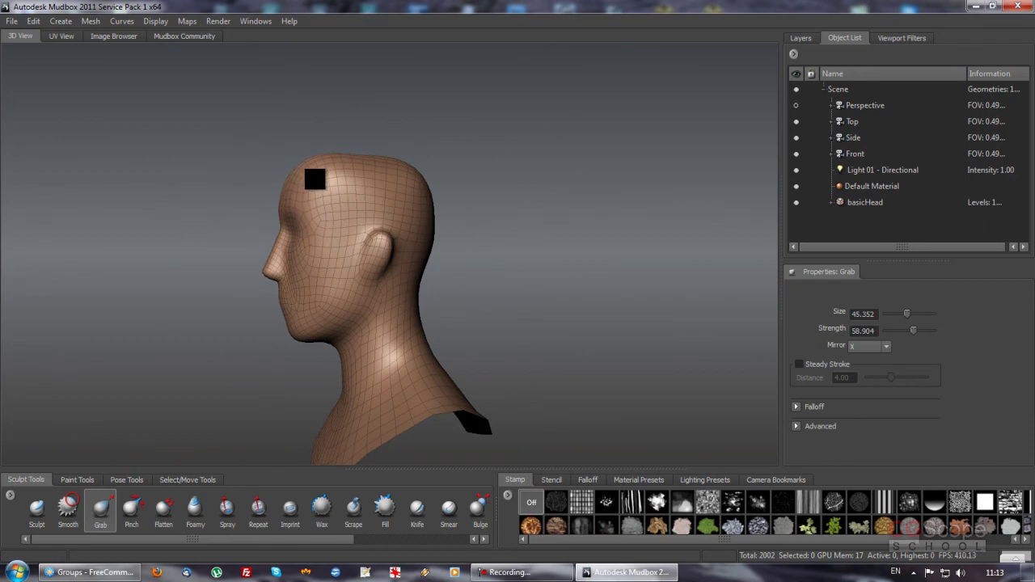
mouse_move(372, 219)
left_mouse_down("alt")
mouse_move(417, 180)
mouse_move(411, 173)
left_mouse_up("alt")
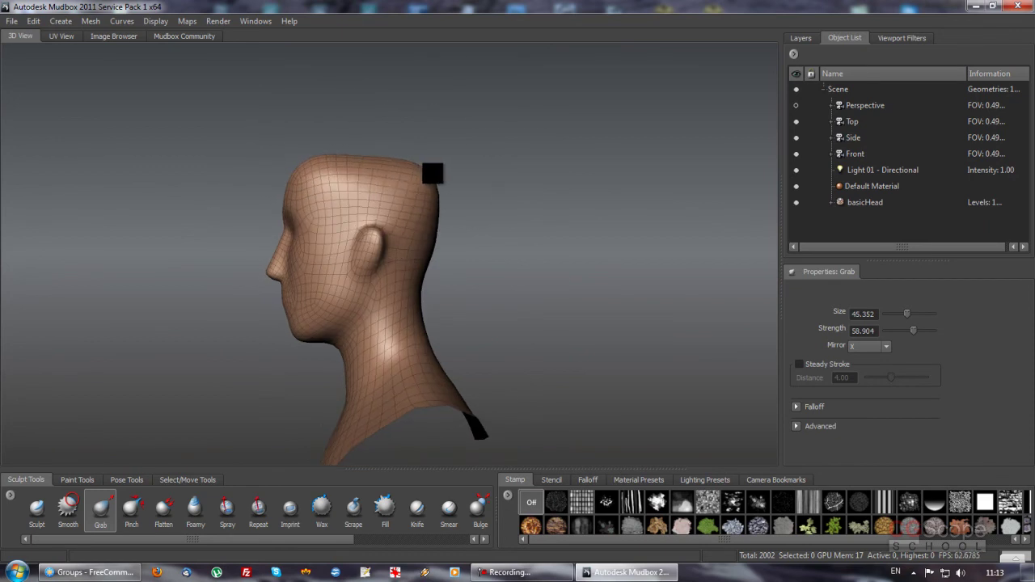
left_click_drag(439, 208, 420, 233, "alt")
mouse_move(363, 154)
left_mouse_down("alt")
mouse_move(477, 224)
mouse_move(470, 250)
mouse_move(430, 238)
mouse_move(389, 258)
mouse_move(416, 231)
mouse_move(389, 215)
mouse_move(317, 224)
left_mouse_up("alt")
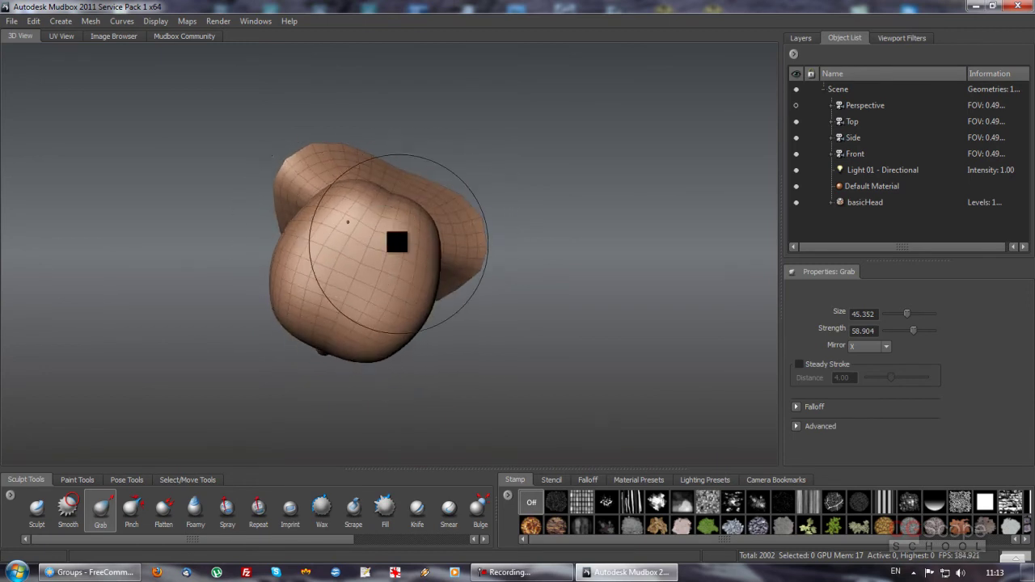
mouse_move(386, 266)
left_mouse_down("alt")
mouse_move(335, 201)
mouse_move(348, 219)
mouse_move(319, 235)
mouse_move(356, 238)
mouse_move(425, 190)
mouse_move(462, 203)
mouse_move(462, 219)
mouse_move(418, 238)
mouse_move(499, 242)
mouse_move(370, 231)
mouse_move(356, 250)
mouse_move(370, 243)
left_mouse_up("alt")
mouse_move(313, 263)
left_mouse_down("alt")
mouse_move(342, 340)
mouse_move(342, 194)
mouse_move(375, 296)
mouse_move(357, 268)
left_mouse_up("alt")
left_click_drag(324, 235, 319, 233)
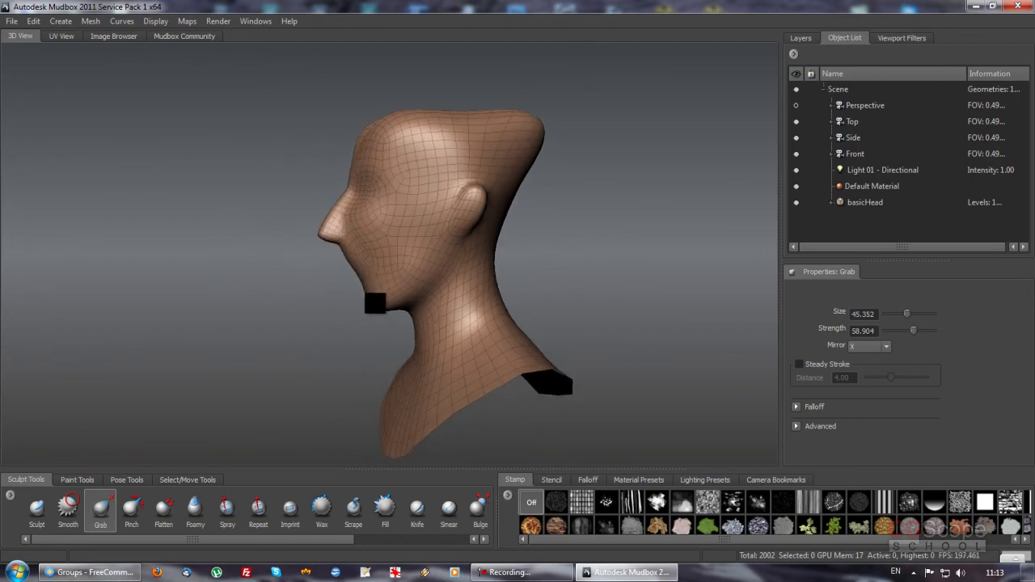
mouse_move(348, 292)
left_mouse_down()
mouse_move(324, 243)
mouse_move(306, 238)
left_mouse_up()
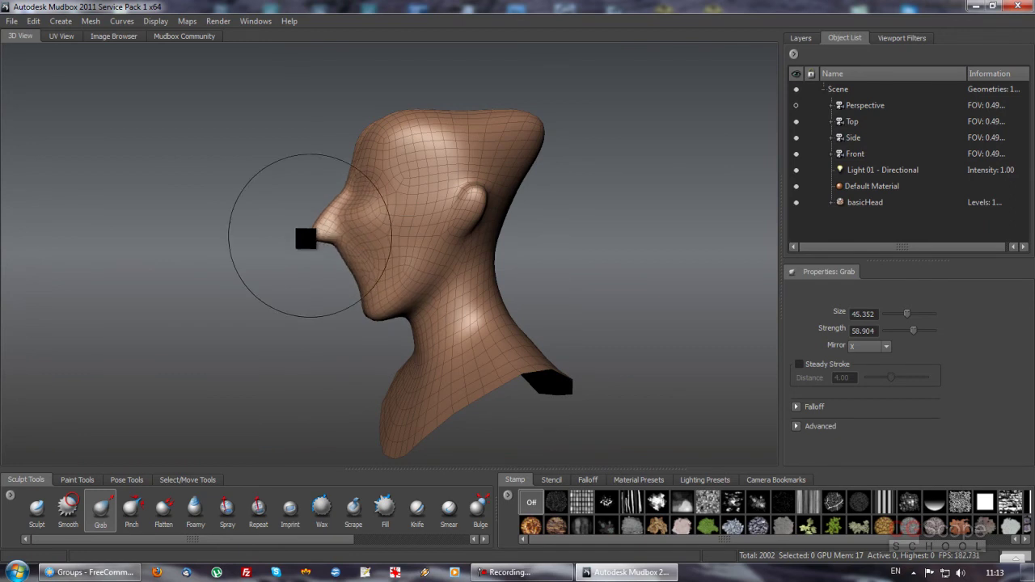
mouse_move(434, 241)
left_mouse_down("alt")
mouse_move(571, 243)
mouse_move(396, 226)
mouse_move(416, 203)
mouse_move(376, 218)
mouse_move(441, 231)
mouse_move(446, 183)
mouse_move(447, 207)
left_mouse_up("alt")
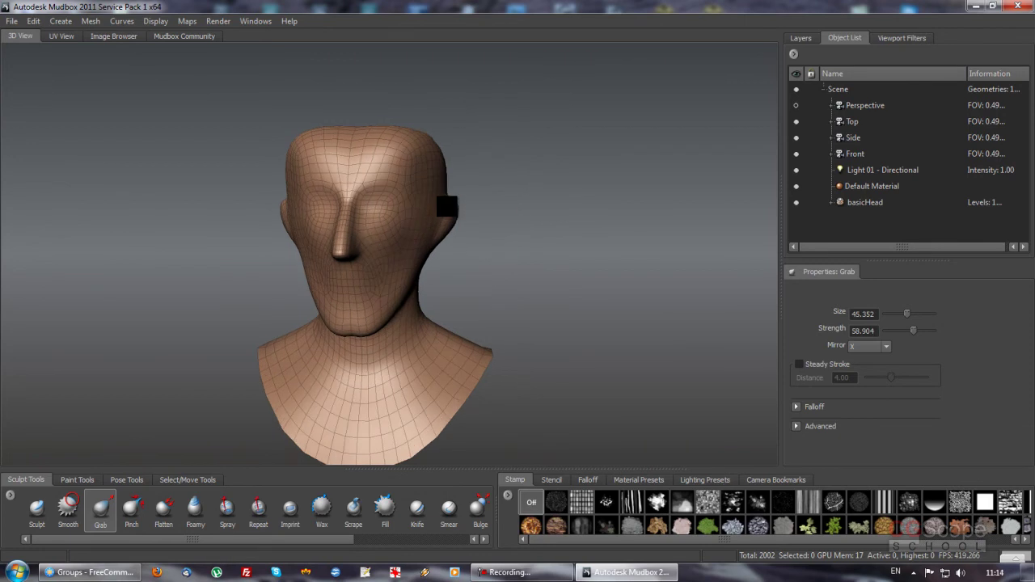
Step: Pull both head sides inward with mirrored Grab, then resize the brush to 29.309
mouse_move(467, 207)
left_mouse_down()
mouse_move(393, 215)
mouse_move(460, 232)
mouse_move(474, 224)
mouse_move(451, 209)
mouse_move(370, 219)
mouse_move(418, 217)
mouse_move(388, 240)
mouse_move(408, 225)
mouse_move(373, 216)
mouse_move(509, 208)
mouse_move(370, 194)
mouse_move(409, 283)
mouse_move(513, 312)
mouse_move(455, 280)
mouse_move(464, 266)
mouse_move(459, 283)
mouse_move(429, 222)
mouse_move(434, 242)
left_mouse_up()
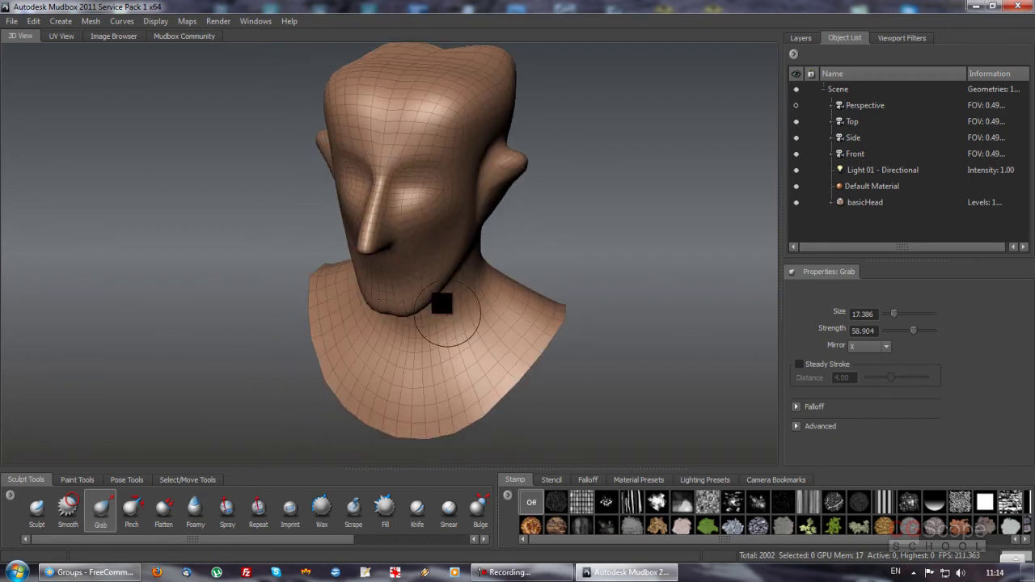
mouse_move(456, 311)
left_mouse_down("alt")
mouse_move(478, 245)
mouse_move(469, 280)
mouse_move(483, 254)
mouse_move(446, 257)
mouse_move(458, 293)
mouse_move(449, 328)
left_mouse_up("alt")
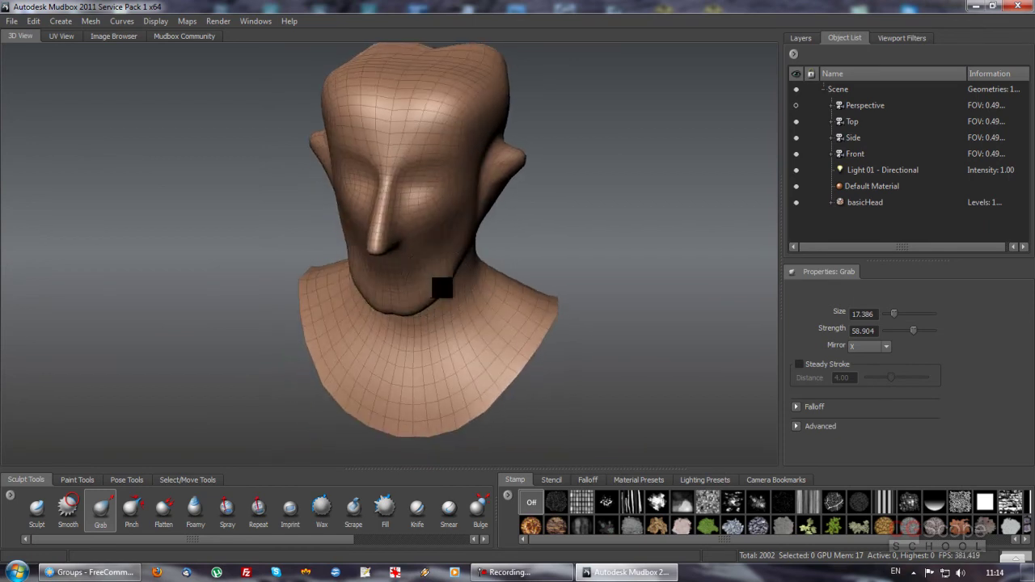
mouse_move(384, 309)
left_mouse_down("alt")
mouse_move(397, 312)
mouse_move(365, 287)
mouse_move(470, 289)
mouse_move(460, 243)
mouse_move(429, 236)
left_mouse_up("alt")
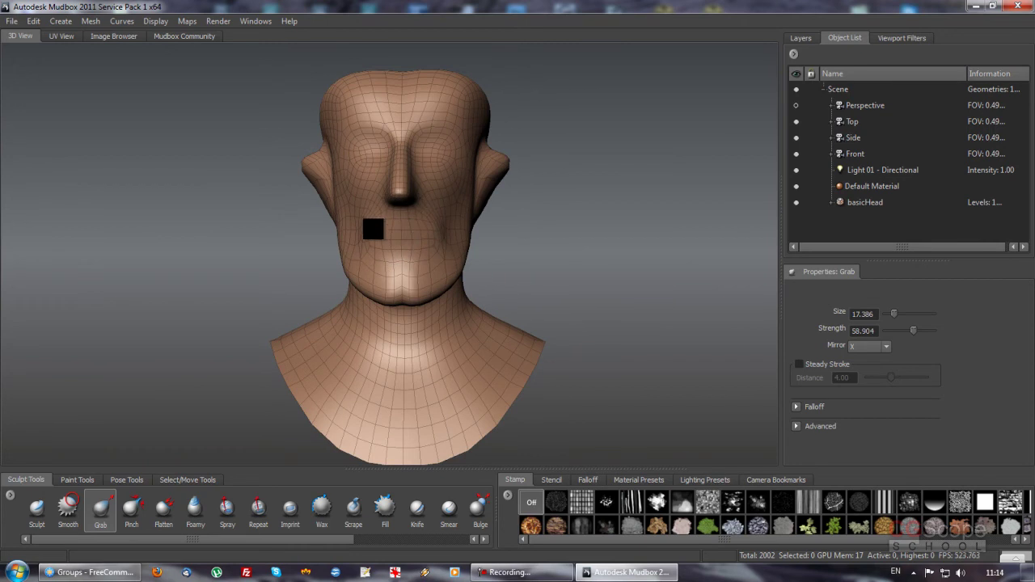
mouse_move(402, 258)
left_mouse_down("alt")
mouse_move(364, 317)
mouse_move(308, 262)
mouse_move(310, 206)
mouse_move(364, 219)
mouse_move(419, 210)
mouse_move(424, 169)
mouse_move(377, 173)
mouse_move(370, 160)
mouse_move(412, 167)
mouse_move(420, 157)
mouse_move(370, 203)
mouse_move(469, 205)
mouse_move(456, 203)
mouse_move(461, 232)
left_mouse_up("alt")
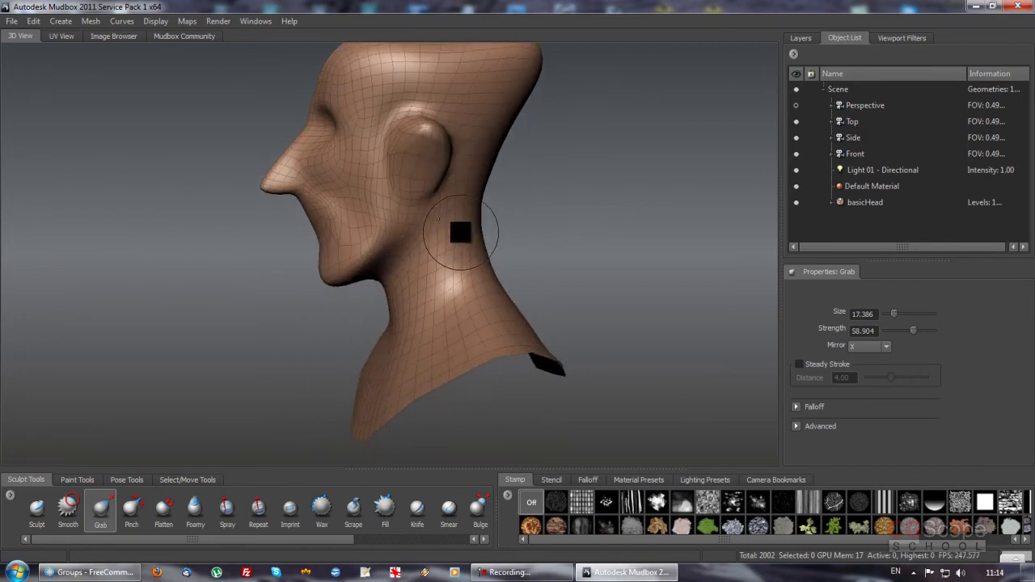
mouse_move(495, 324)
left_mouse_down("alt")
mouse_move(620, 321)
mouse_move(523, 293)
mouse_move(531, 299)
mouse_move(526, 280)
mouse_move(534, 312)
left_mouse_up("alt")
middle_click_drag(545, 291, 517, 264, "alt")
mouse_move(517, 264)
left_mouse_down("alt")
mouse_move(517, 208)
mouse_move(504, 291)
mouse_move(462, 224)
mouse_move(485, 299)
mouse_move(464, 297)
mouse_move(480, 280)
mouse_move(487, 305)
left_mouse_up("alt")
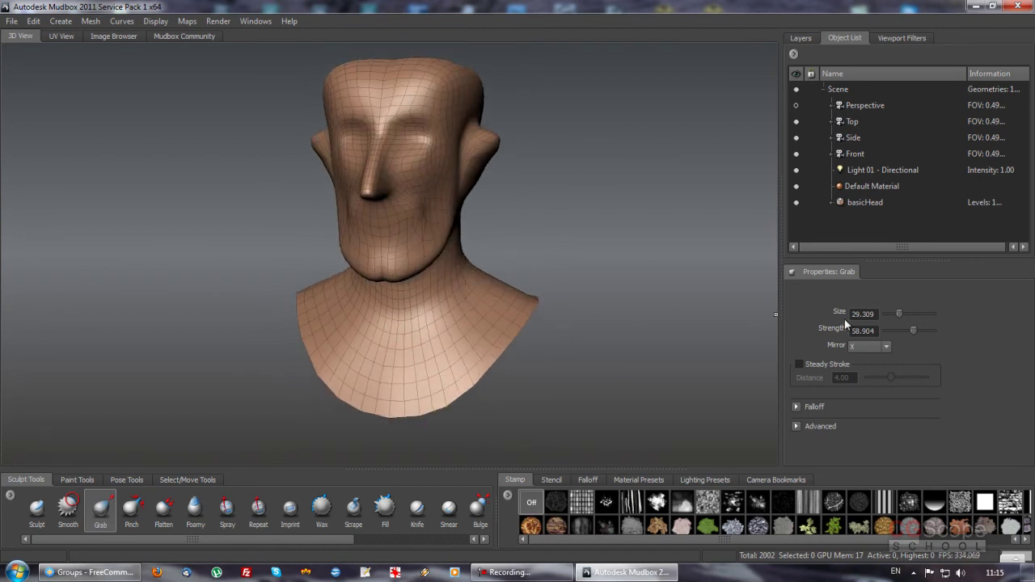
Step: Raise Grab strength to 100, size 36.523, and stretch the right shoulder tip outward
left_click_drag(913, 331, 935, 334)
mouse_move(569, 335)
left_mouse_down("alt")
mouse_move(546, 323)
mouse_move(530, 246)
left_mouse_up("alt")
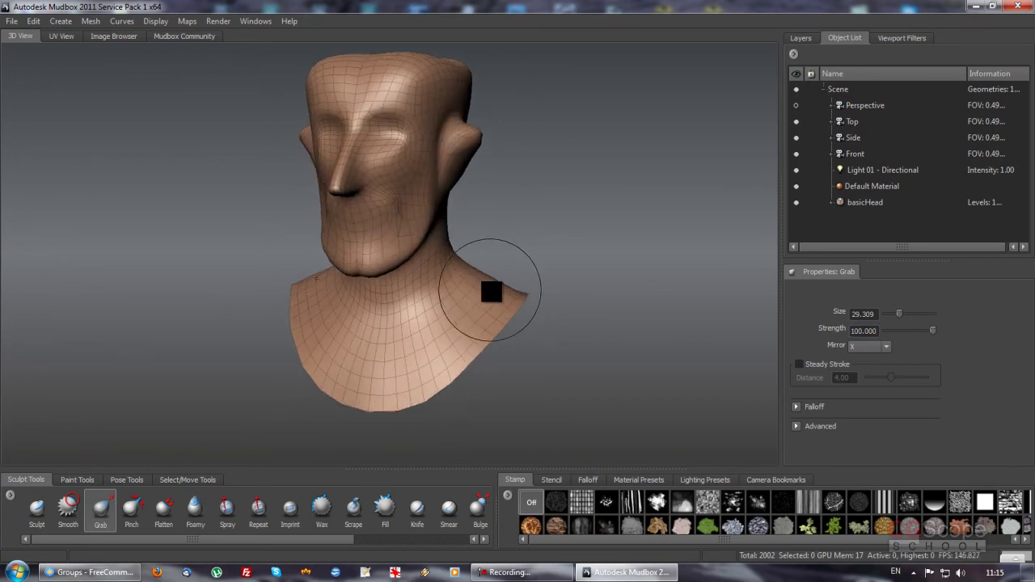
left_click_drag(485, 292, 702, 275)
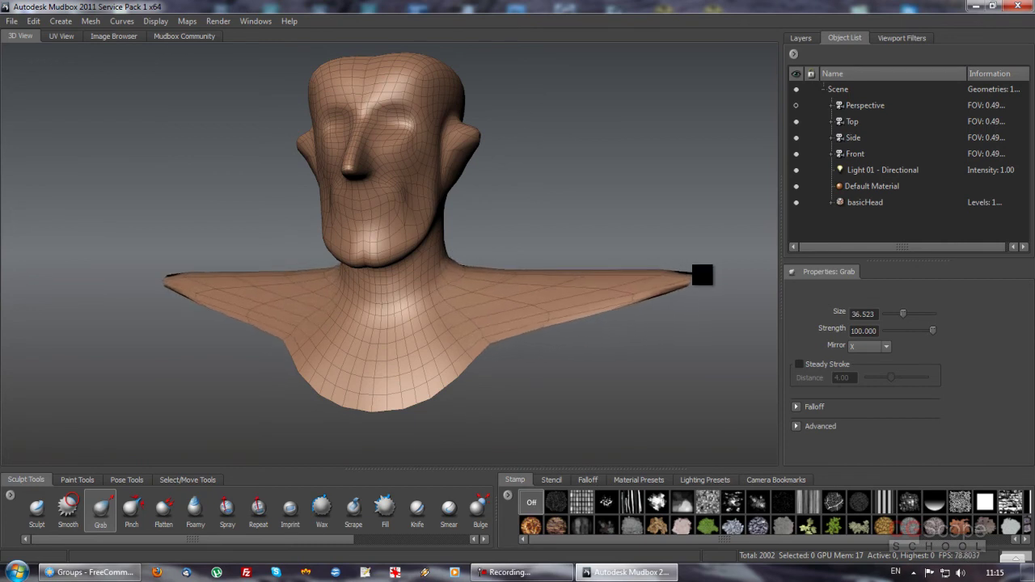
mouse_move(702, 275)
left_mouse_down()
mouse_move(575, 288)
mouse_move(681, 294)
left_mouse_up()
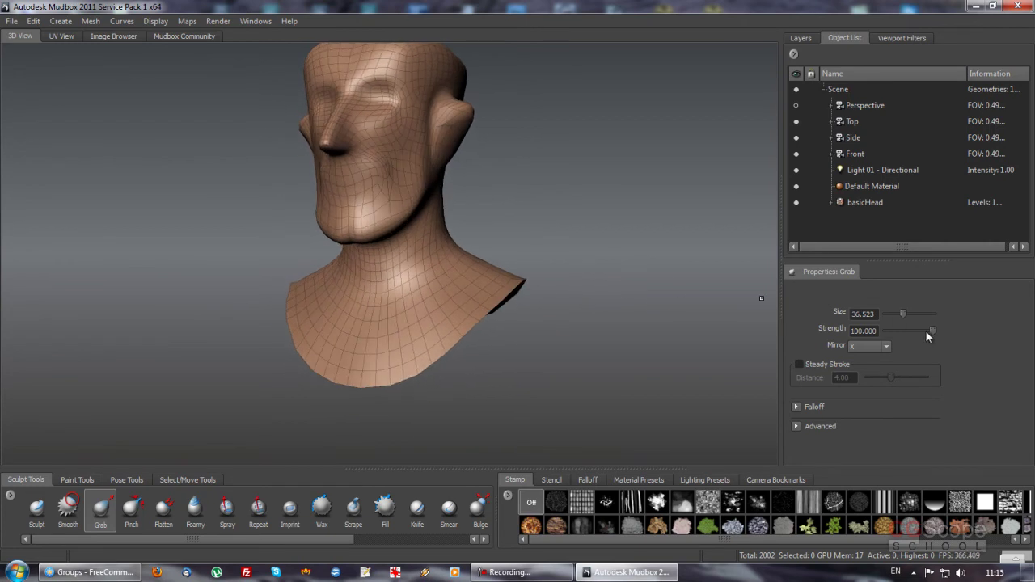
Step: Lower Grab strength to 42.466, try a symmetric shoulder stretch, and undo it
left_click_drag(904, 329, 906, 329)
left_click_drag(504, 280, 684, 284)
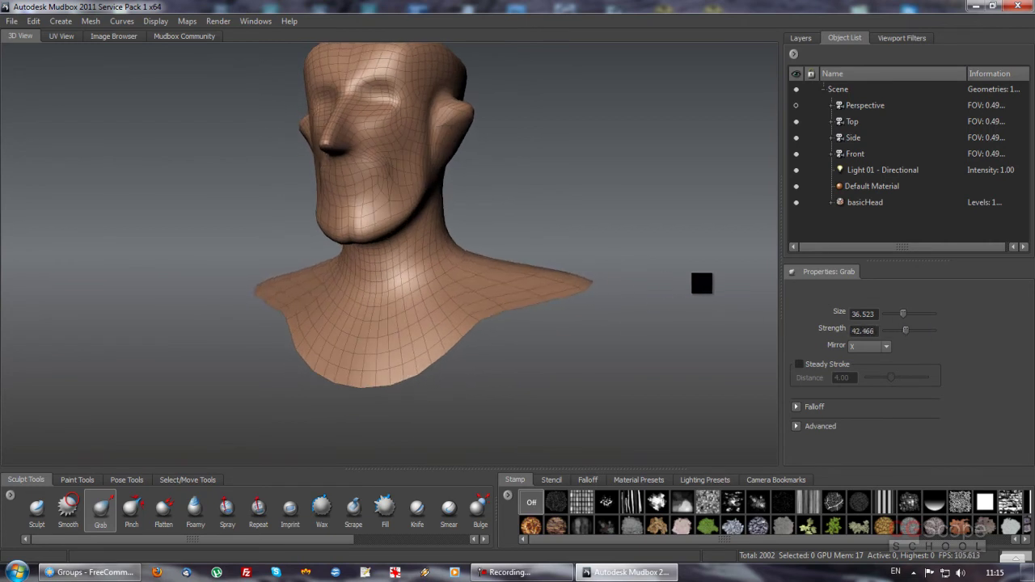
key("ctrl+z")
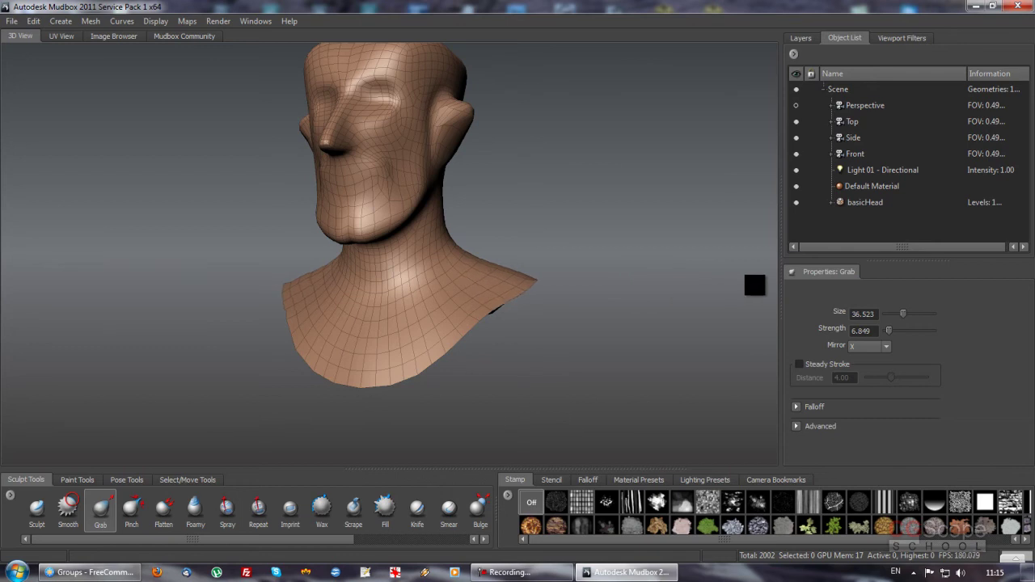
mouse_move(648, 302)
left_mouse_down("alt")
mouse_move(612, 322)
mouse_move(416, 231)
mouse_move(394, 306)
mouse_move(492, 303)
mouse_move(494, 280)
mouse_move(623, 289)
left_mouse_up("alt")
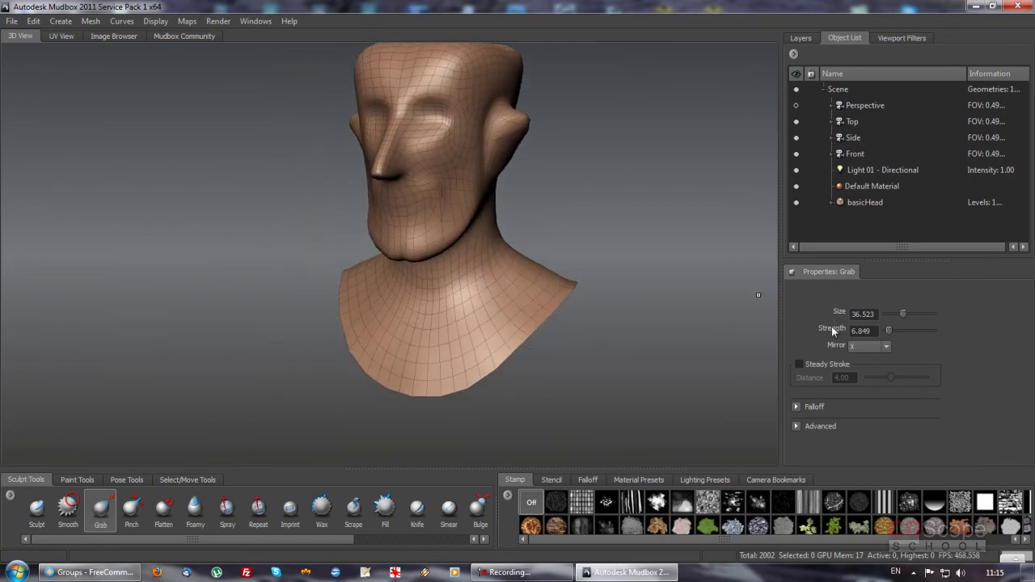
mouse_move(507, 284)
left_mouse_down("alt")
mouse_move(458, 289)
mouse_move(466, 304)
mouse_move(467, 293)
mouse_move(458, 300)
left_mouse_up("alt")
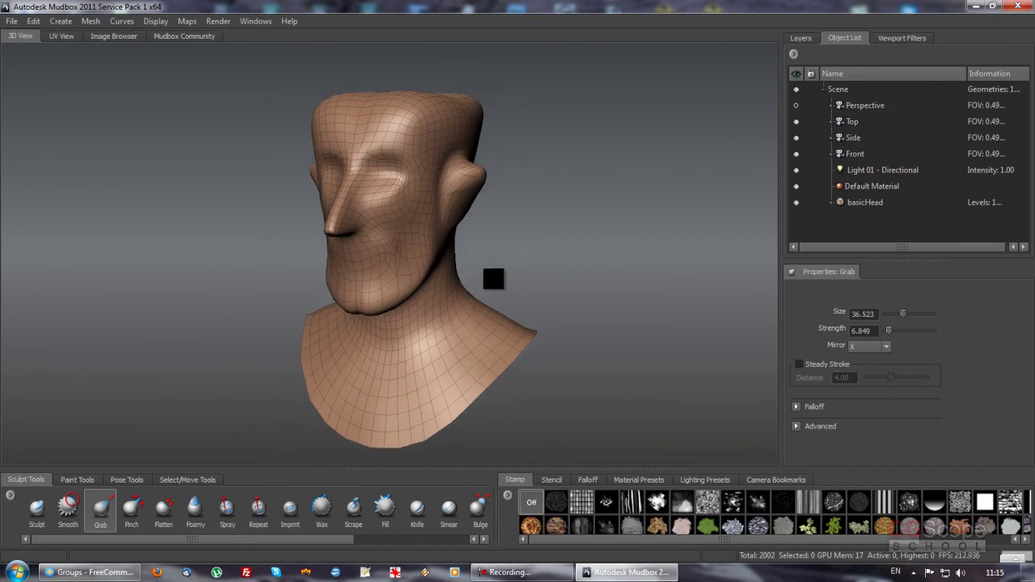
left_click_drag(493, 280, 499, 270, "alt")
left_click_drag(469, 313, 457, 307, "alt")
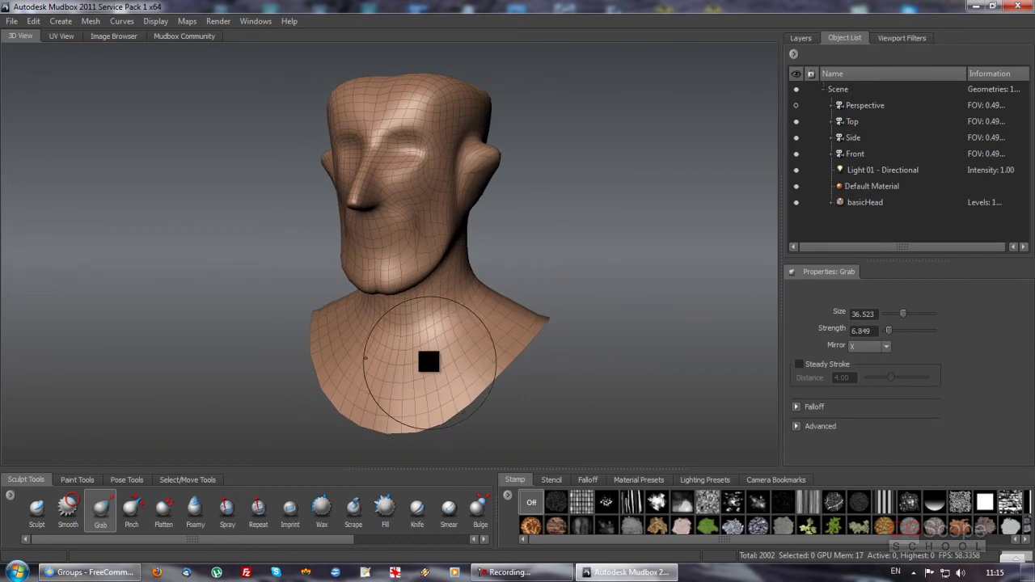
Step: Set the Grab brush strength to 60.113
mouse_move(455, 354)
left_mouse_down("alt")
mouse_move(432, 322)
mouse_move(438, 252)
mouse_move(425, 283)
mouse_move(315, 282)
mouse_move(467, 286)
left_mouse_up("alt")
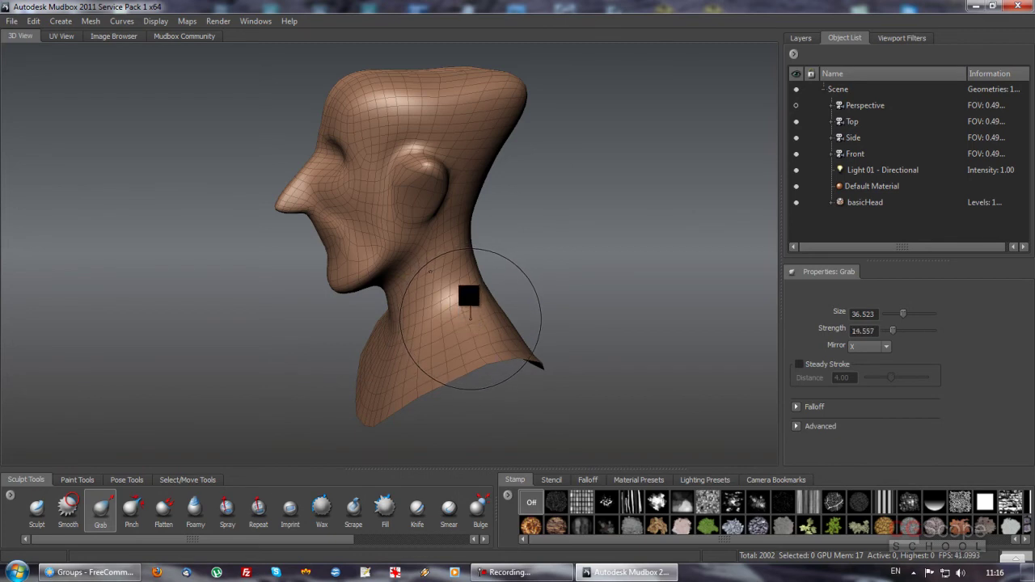
left_click_drag(472, 231, 523, 252)
left_click_drag(513, 334, 509, 333)
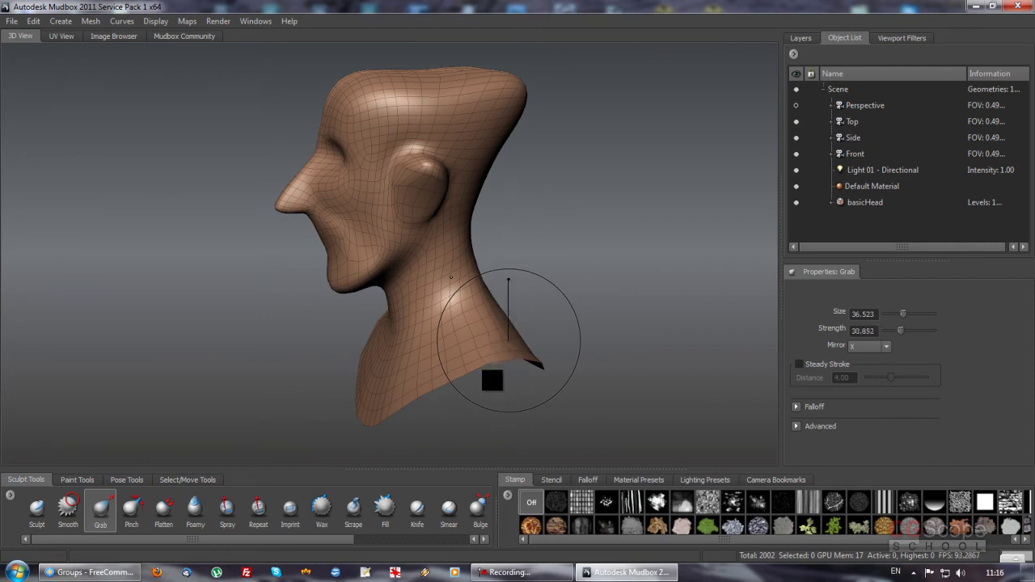
left_click_drag(480, 315, 470, 312)
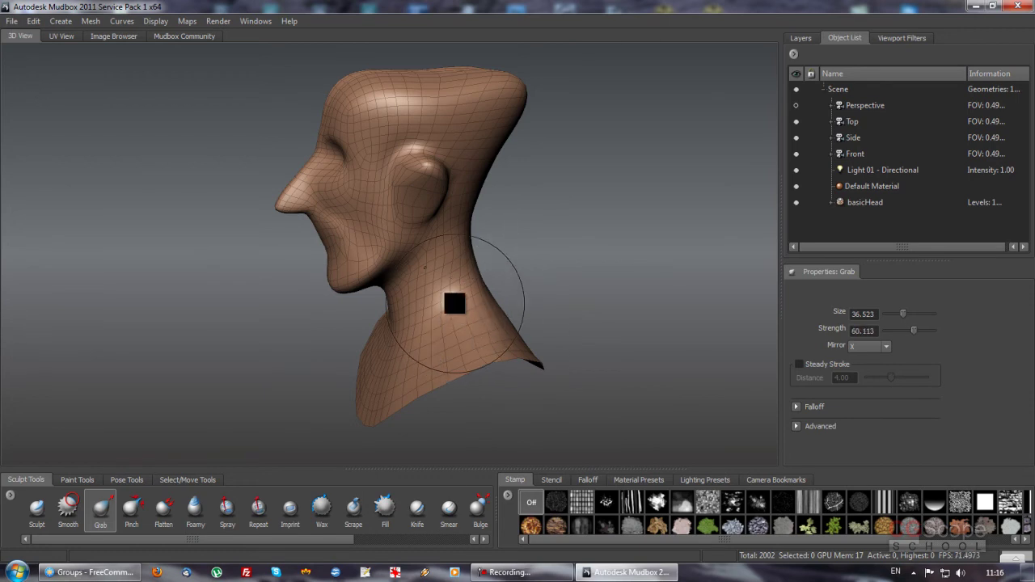
Step: Orbit around the reshaped head to inspect it from front, top and side
left_click_drag(455, 303, 471, 288, "alt")
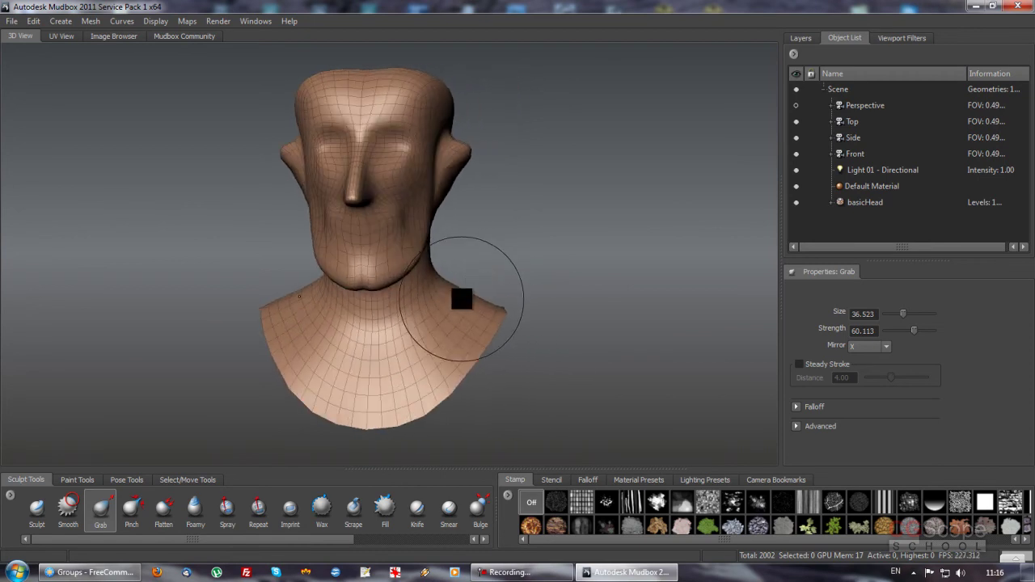
mouse_move(467, 310)
left_mouse_down("alt")
mouse_move(491, 312)
mouse_move(349, 330)
left_mouse_up("alt")
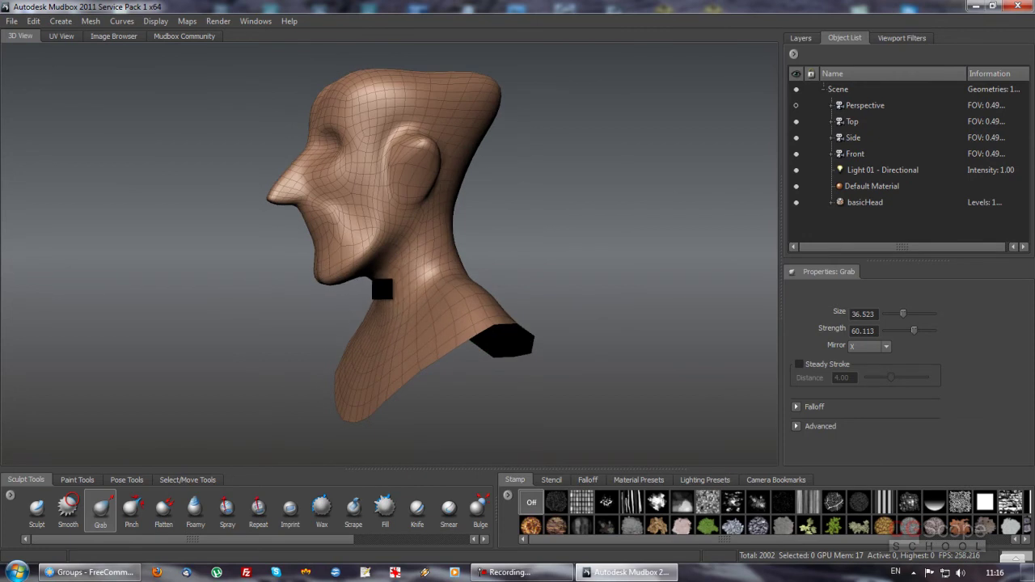
mouse_move(386, 287)
left_mouse_down("alt")
mouse_move(360, 357)
mouse_move(430, 351)
mouse_move(462, 365)
mouse_move(453, 369)
left_mouse_up("alt")
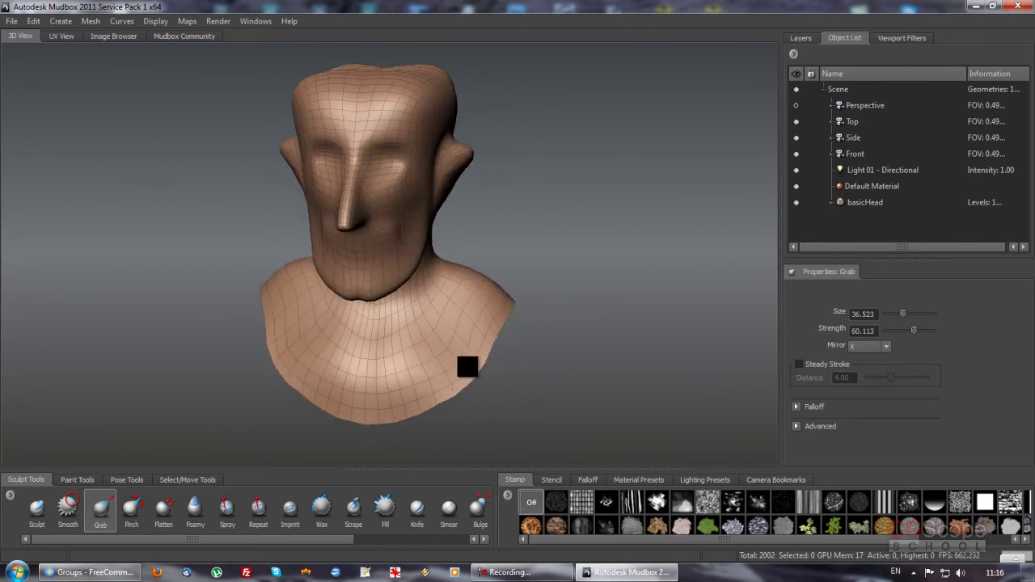
mouse_move(366, 390)
left_mouse_down("alt")
mouse_move(364, 368)
mouse_move(299, 312)
mouse_move(331, 316)
left_mouse_up("alt")
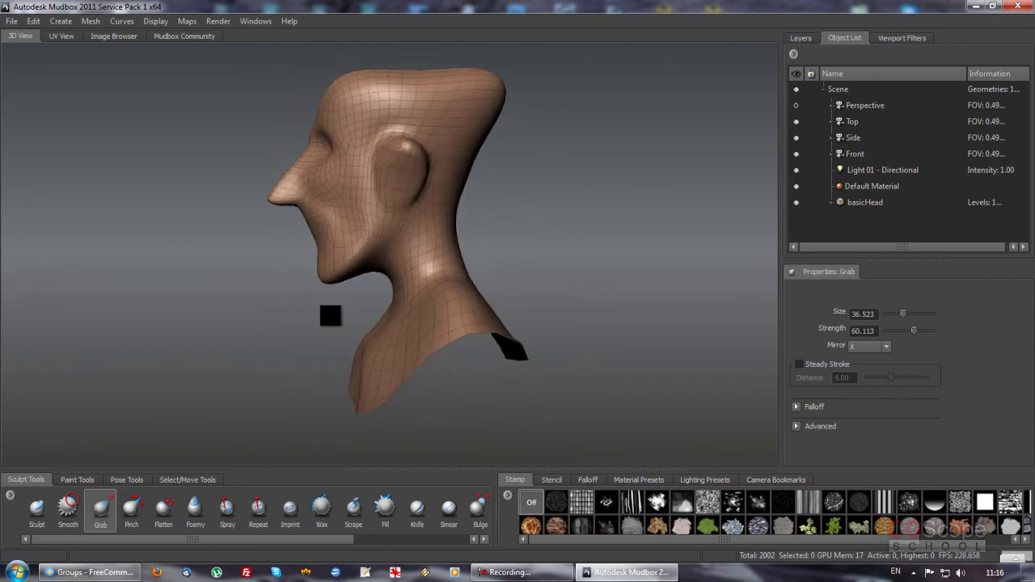
mouse_move(395, 275)
left_mouse_down("alt")
mouse_move(402, 289)
mouse_move(423, 254)
mouse_move(393, 238)
mouse_move(416, 233)
mouse_move(393, 243)
mouse_move(407, 278)
mouse_move(395, 274)
mouse_move(401, 285)
mouse_move(375, 215)
mouse_move(361, 286)
mouse_move(394, 292)
left_mouse_up("alt")
mouse_move(370, 327)
left_mouse_down("alt")
mouse_move(488, 208)
mouse_move(458, 224)
mouse_move(497, 210)
mouse_move(396, 196)
mouse_move(469, 194)
left_mouse_up("alt")
mouse_move(409, 178)
left_mouse_down("alt")
mouse_move(434, 187)
mouse_move(336, 202)
mouse_move(410, 203)
mouse_move(424, 180)
mouse_move(377, 178)
mouse_move(418, 164)
mouse_move(430, 227)
mouse_move(444, 231)
mouse_move(393, 253)
mouse_move(411, 250)
left_mouse_up("alt")
mouse_move(465, 270)
left_mouse_down("alt")
mouse_move(492, 232)
mouse_move(377, 238)
mouse_move(456, 236)
mouse_move(424, 245)
left_mouse_up("alt")
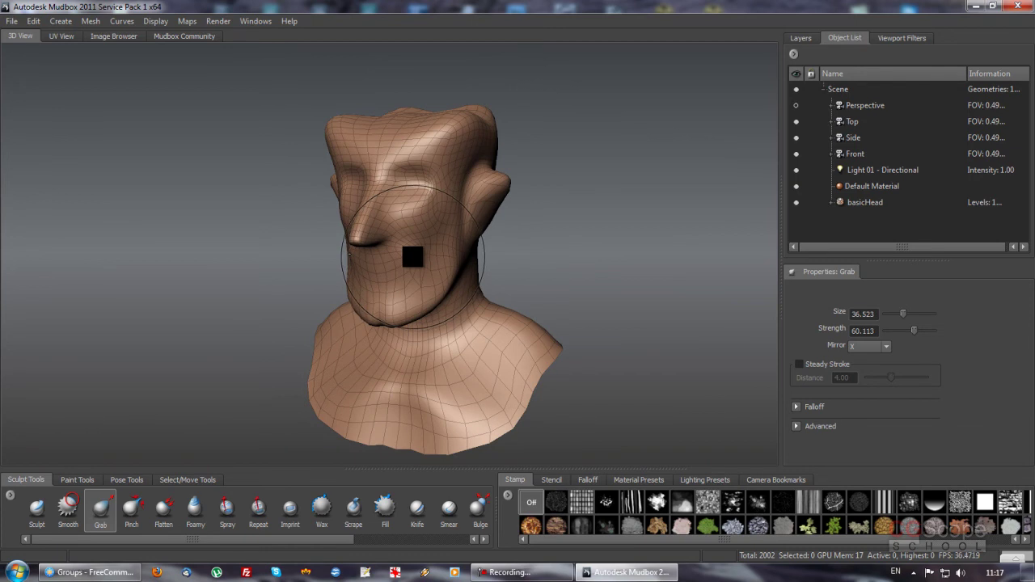
Step: Subdivide basicHead to level 2 (8008 polygons) and shrink the Grab brush to 8.154
key("shift+d")
mouse_move(537, 248)
left_mouse_down("alt")
mouse_move(557, 229)
mouse_move(510, 259)
mouse_move(397, 238)
mouse_move(474, 189)
left_mouse_up("alt")
mouse_move(501, 86)
left_mouse_down("alt")
mouse_move(489, 224)
mouse_move(416, 199)
mouse_move(347, 305)
mouse_move(347, 397)
mouse_move(474, 238)
mouse_move(375, 224)
mouse_move(590, 208)
mouse_move(435, 254)
left_mouse_up("alt")
mouse_move(361, 252)
left_mouse_down()
mouse_move(370, 262)
mouse_move(386, 216)
mouse_move(375, 282)
mouse_move(350, 327)
left_mouse_up()
mouse_move(365, 324)
left_mouse_down("alt")
mouse_move(341, 341)
mouse_move(351, 321)
mouse_move(381, 340)
mouse_move(377, 222)
mouse_move(393, 185)
mouse_move(340, 166)
mouse_move(347, 277)
mouse_move(330, 296)
mouse_move(439, 202)
mouse_move(469, 226)
mouse_move(494, 303)
mouse_move(443, 294)
mouse_move(365, 192)
mouse_move(319, 361)
mouse_move(319, 291)
mouse_move(447, 281)
left_mouse_up("alt")
mouse_move(462, 208)
left_mouse_down("alt")
mouse_move(416, 189)
mouse_move(424, 258)
mouse_move(413, 257)
mouse_move(481, 199)
mouse_move(437, 282)
mouse_move(377, 297)
left_mouse_up("alt")
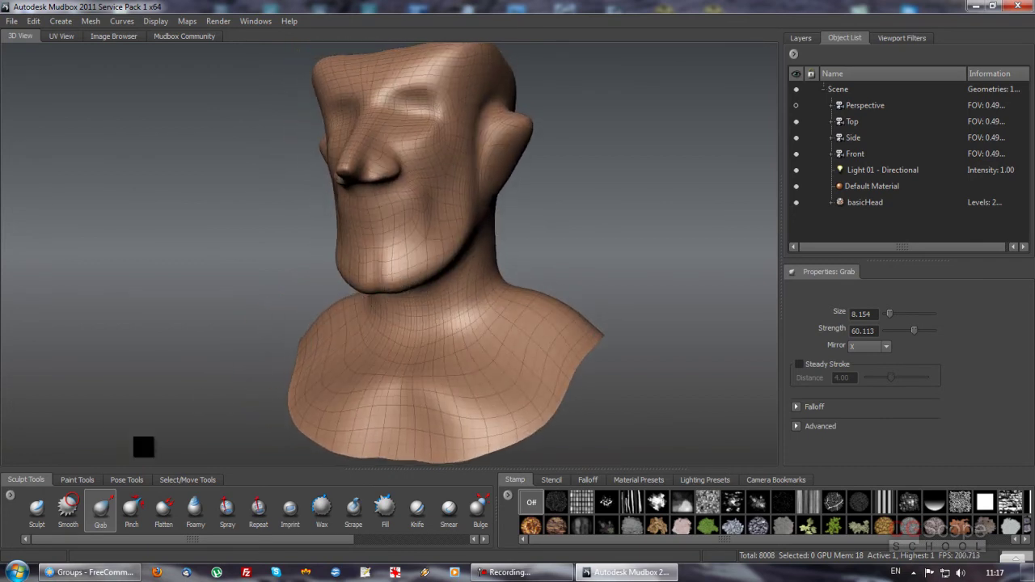
Step: Switch to the Sculpt brush (size 0.502624, strength 0.304681) and orbit the subdivided head
left_click(39, 514)
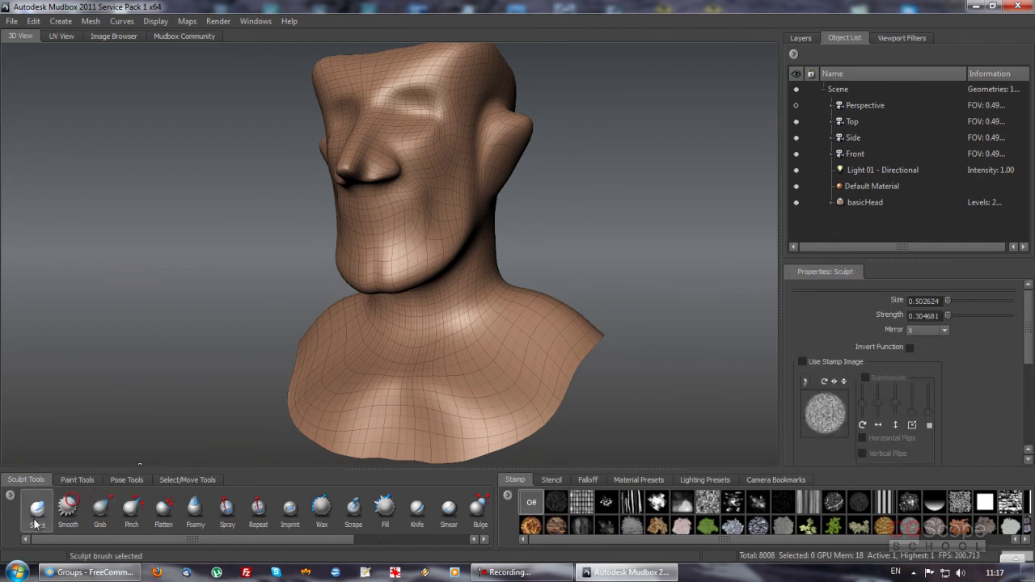
mouse_move(235, 318)
left_mouse_down("alt")
mouse_move(275, 324)
mouse_move(259, 340)
left_mouse_up("alt")
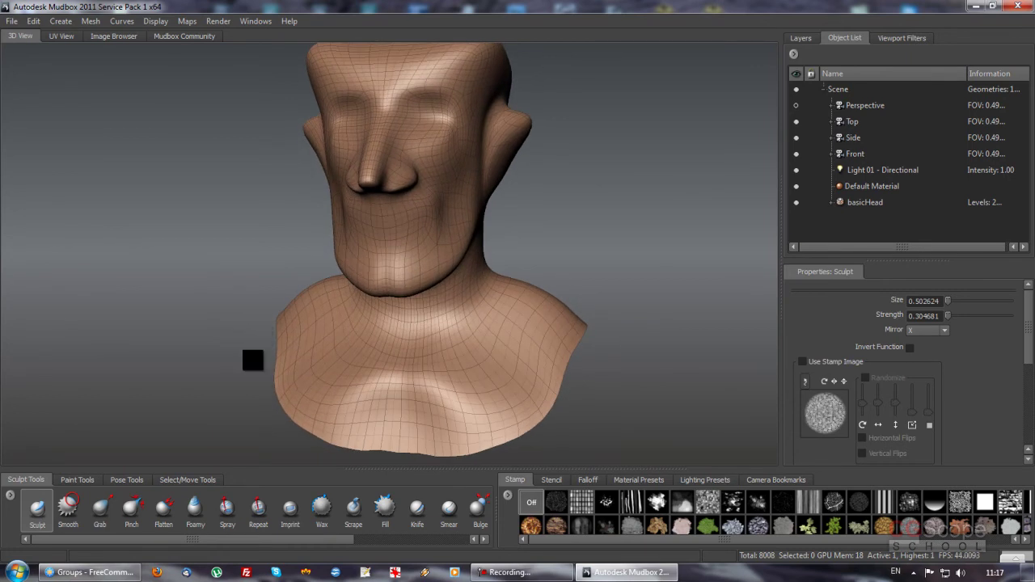
mouse_move(266, 300)
left_mouse_down("alt")
mouse_move(272, 291)
mouse_move(259, 307)
left_mouse_up("alt")
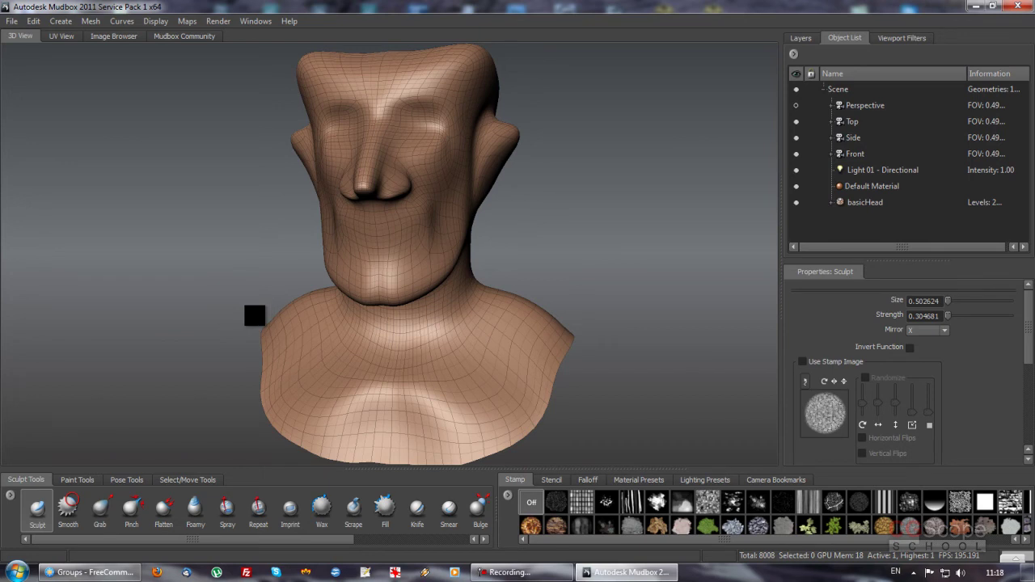
mouse_move(424, 287)
left_mouse_down("alt")
mouse_move(411, 349)
mouse_move(303, 291)
mouse_move(429, 282)
mouse_move(407, 283)
mouse_move(409, 293)
mouse_move(409, 232)
left_mouse_up("alt")
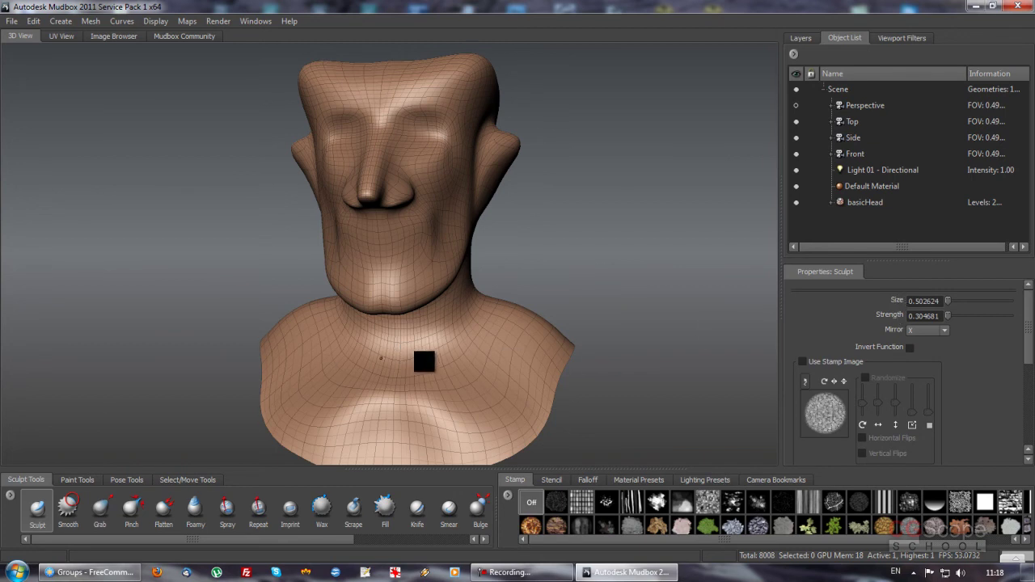
mouse_move(464, 365)
left_mouse_down("alt")
mouse_move(472, 332)
mouse_move(465, 347)
mouse_move(456, 337)
mouse_move(465, 332)
left_mouse_up("alt")
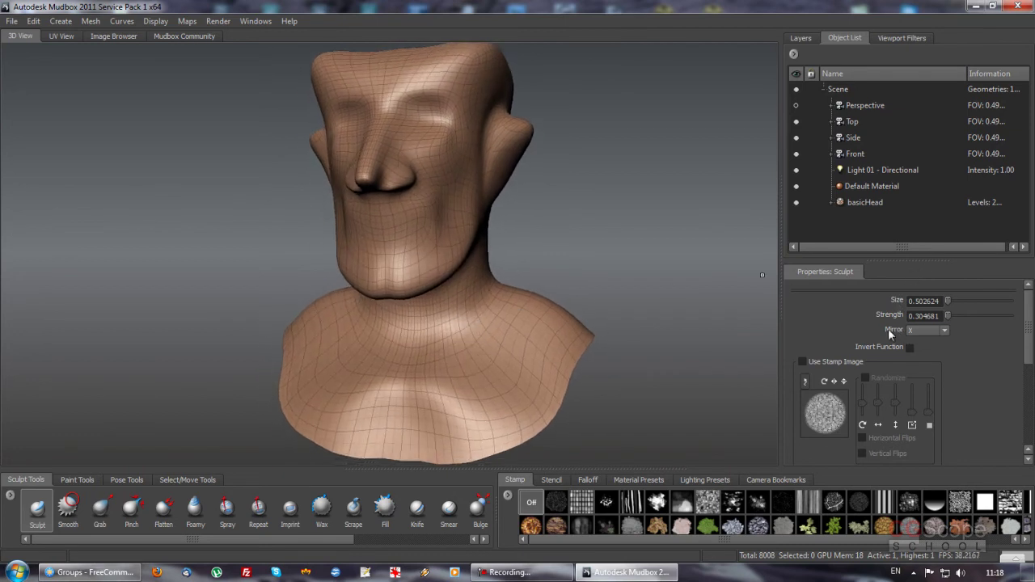
mouse_move(672, 340)
left_mouse_down("alt")
mouse_move(622, 348)
mouse_move(641, 336)
left_mouse_up("alt")
left_click(947, 330)
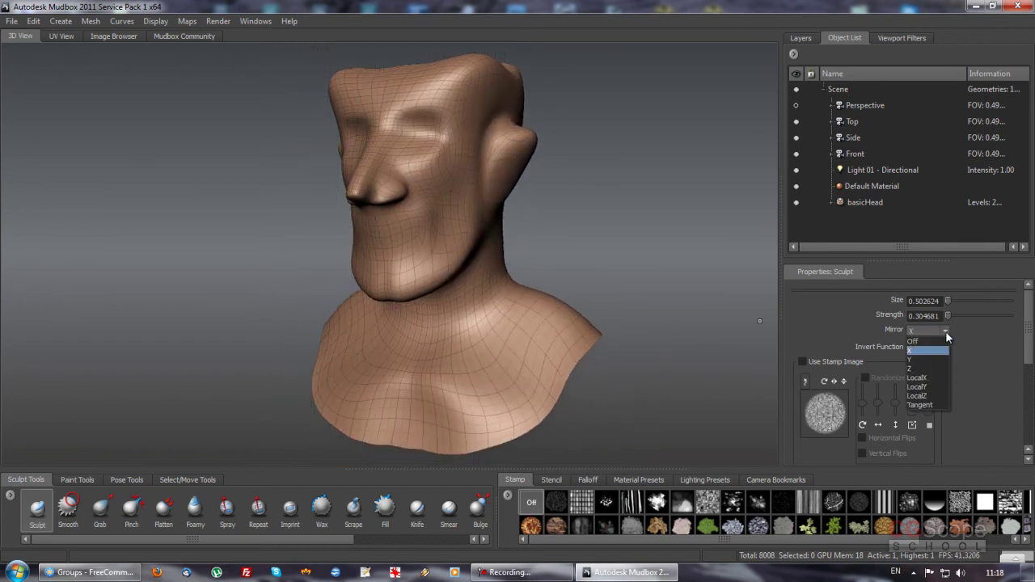
left_click(921, 343)
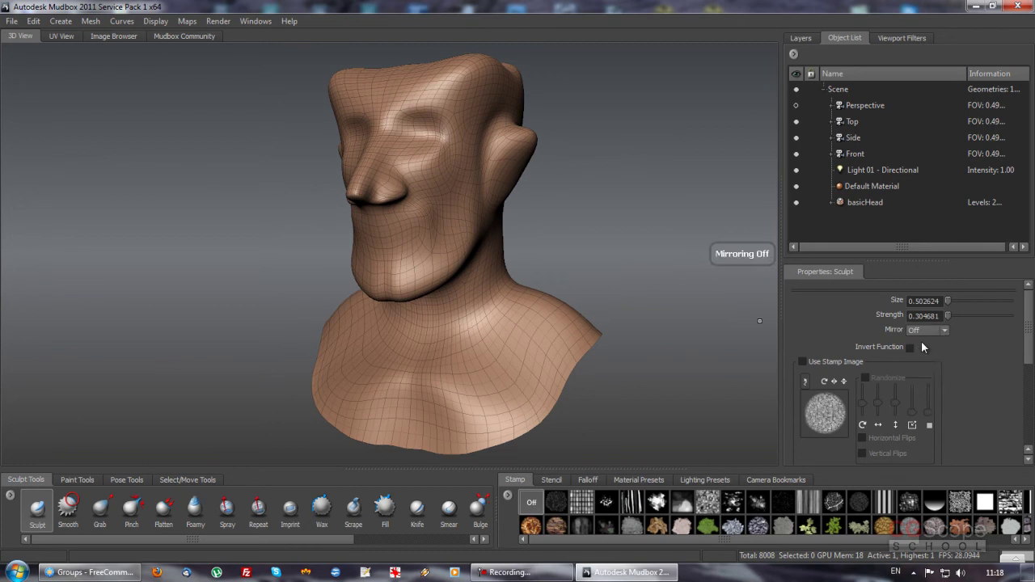
left_click_drag(456, 294, 469, 293, "alt")
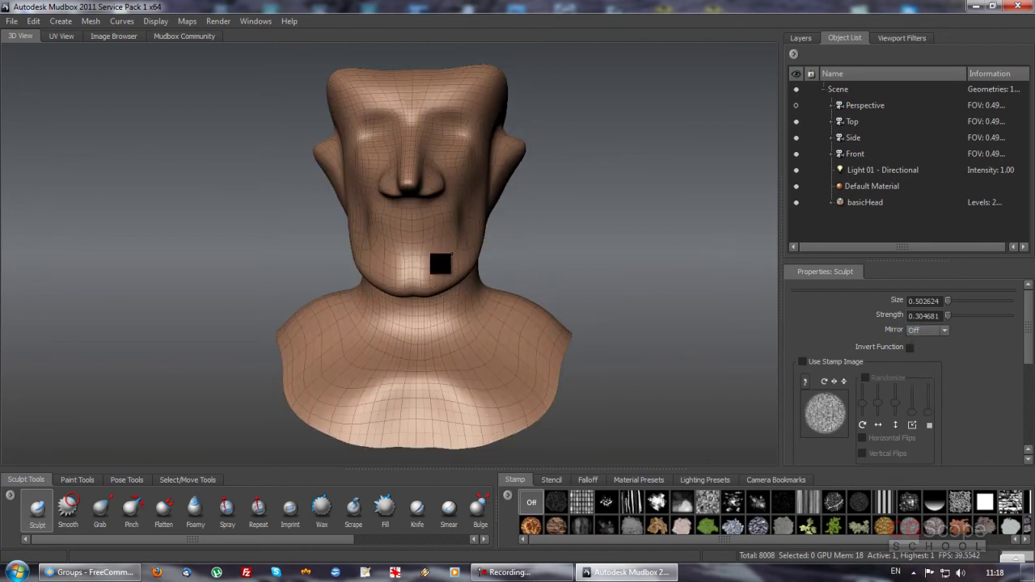
left_click_drag(449, 269, 501, 271, "alt")
left_click(947, 331)
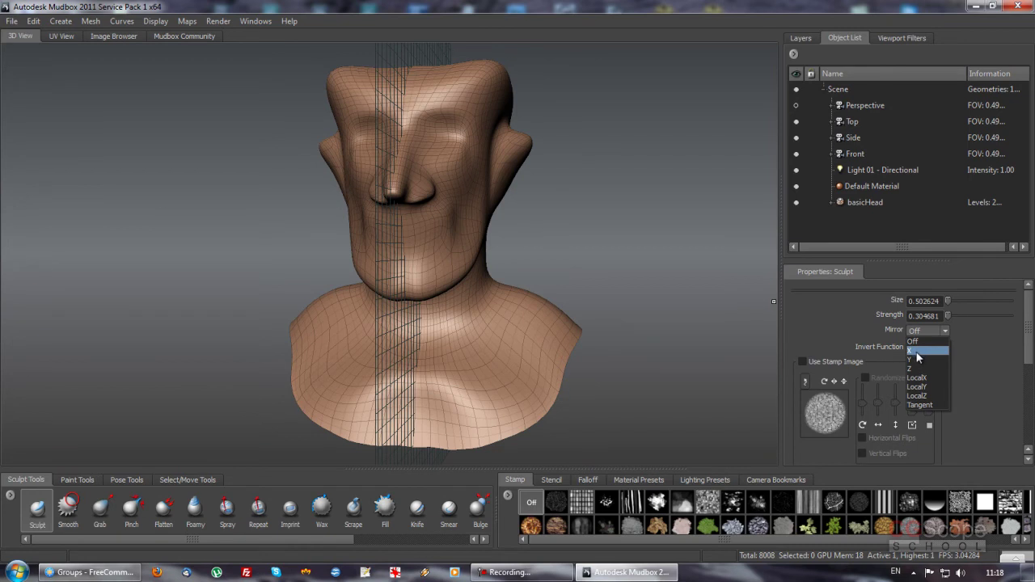
left_click(914, 349)
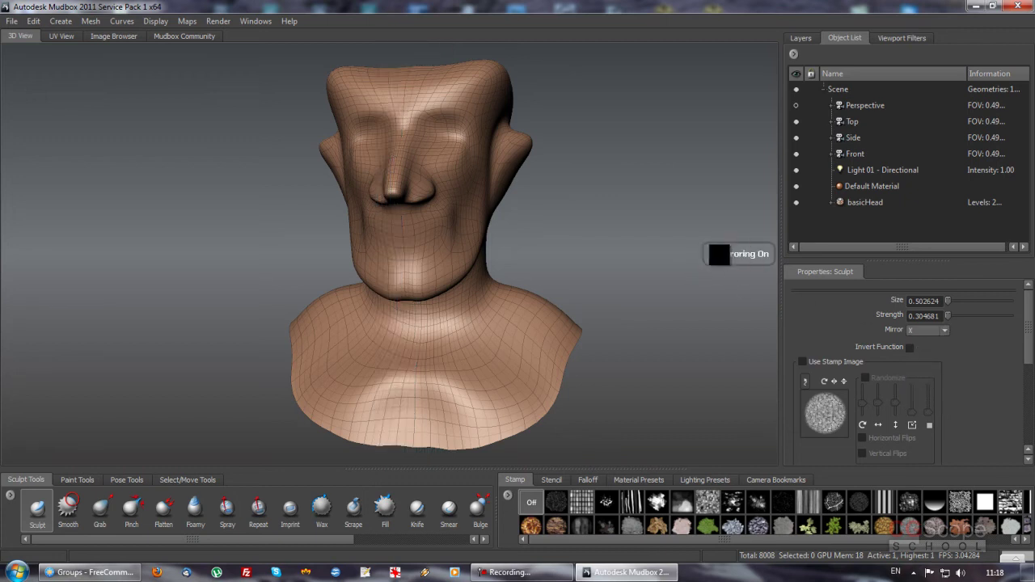
Step: Set Sculpt size 7.04644 and strength 18.6732, then restore and reposition the window
mouse_move(485, 250)
left_mouse_down("alt")
mouse_move(429, 241)
mouse_move(416, 218)
mouse_move(418, 254)
mouse_move(455, 219)
mouse_move(455, 258)
mouse_move(430, 221)
left_mouse_up("alt")
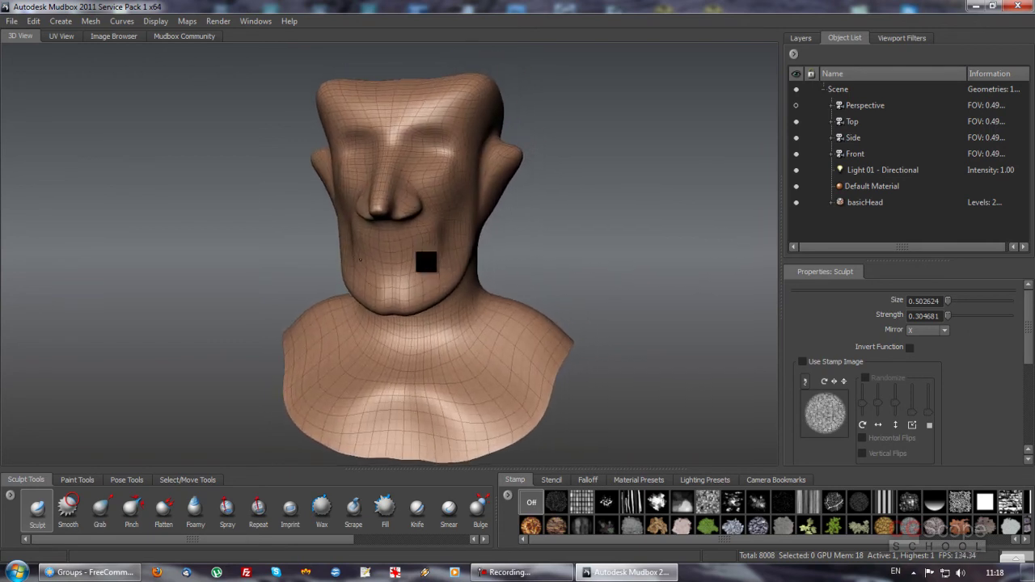
mouse_move(422, 284)
left_mouse_down()
mouse_move(446, 283)
mouse_move(434, 281)
left_mouse_up()
mouse_move(423, 276)
left_mouse_down()
mouse_move(470, 260)
mouse_move(390, 276)
mouse_move(425, 203)
mouse_move(410, 294)
mouse_move(477, 291)
mouse_move(462, 293)
left_mouse_up()
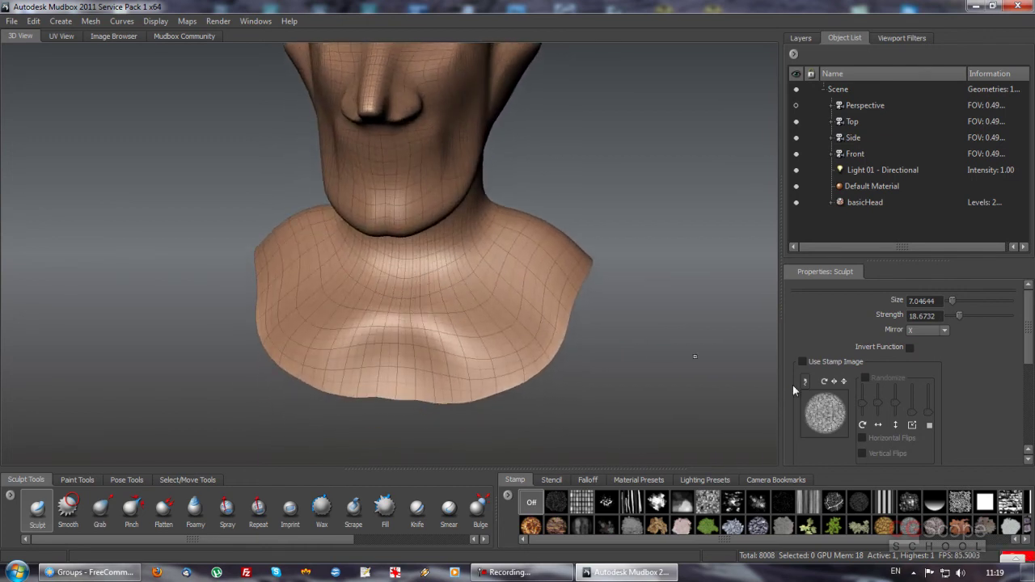
left_click(995, 6)
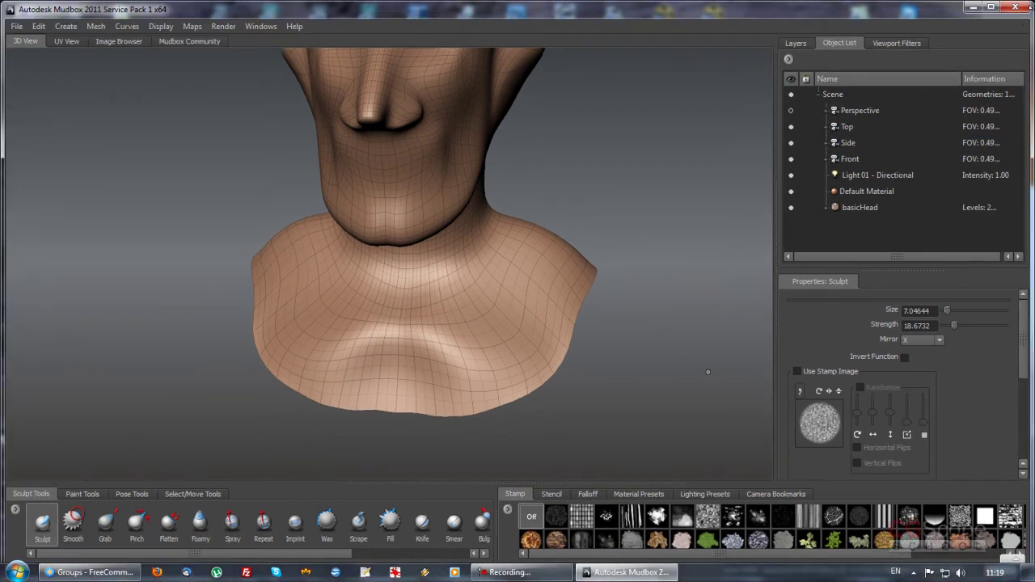
left_click_drag(882, 8, 887, 22)
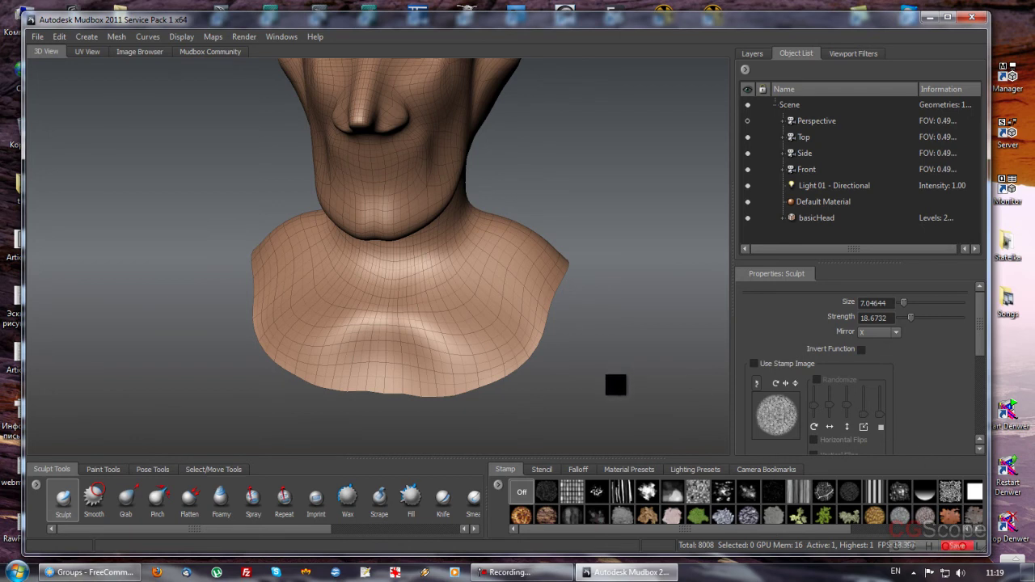
Step: Maximize the Mudbox window and orbit to a three-quarter view of the neck
left_click(948, 17)
mouse_move(492, 194)
left_mouse_down("alt")
mouse_move(443, 258)
mouse_move(480, 250)
left_mouse_up("alt")
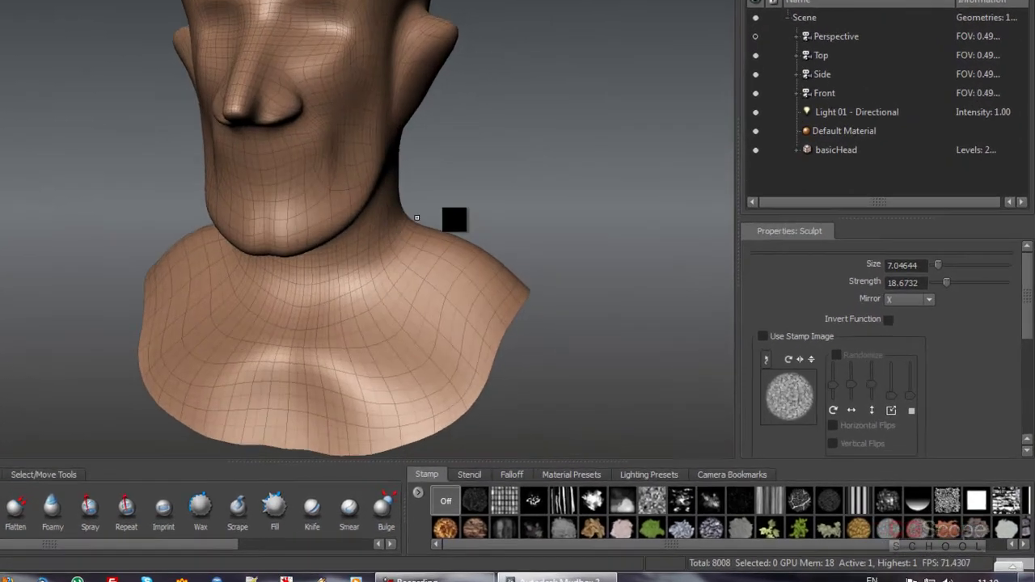
mouse_move(319, 206)
left_mouse_down("alt")
mouse_move(222, 210)
mouse_move(264, 203)
mouse_move(305, 213)
mouse_move(306, 184)
mouse_move(340, 181)
mouse_move(340, 170)
mouse_move(277, 236)
mouse_move(425, 224)
mouse_move(375, 220)
mouse_move(335, 239)
mouse_move(248, 227)
left_mouse_up("alt")
mouse_move(286, 256)
left_mouse_down("alt")
mouse_move(297, 237)
mouse_move(247, 228)
left_mouse_up("alt")
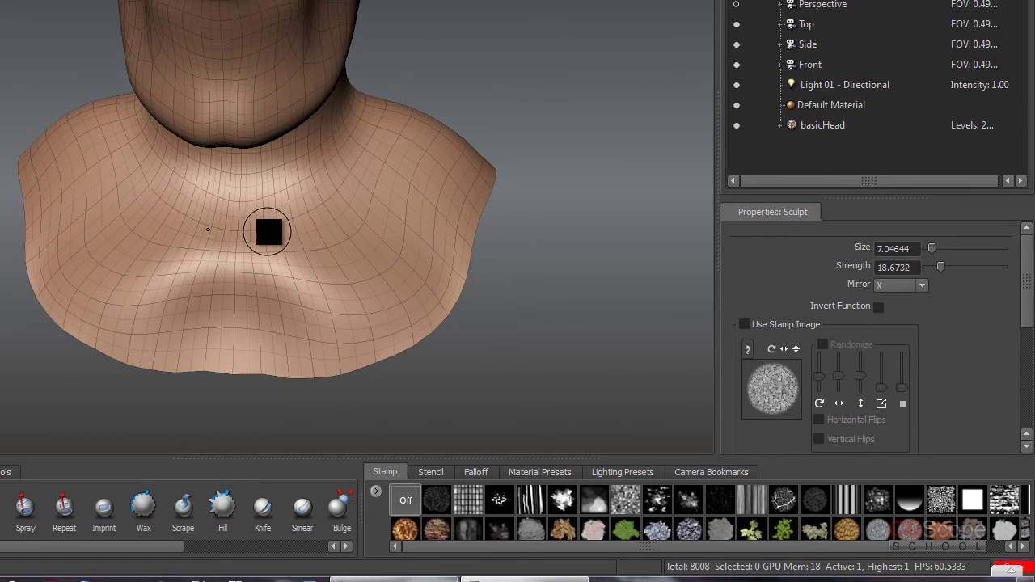
mouse_move(337, 197)
left_mouse_down("alt")
mouse_move(402, 146)
mouse_move(330, 293)
mouse_move(203, 280)
mouse_move(363, 256)
mouse_move(382, 266)
mouse_move(308, 268)
mouse_move(427, 248)
mouse_move(370, 247)
mouse_move(422, 251)
mouse_move(289, 280)
mouse_move(268, 268)
mouse_move(286, 219)
left_mouse_up("alt")
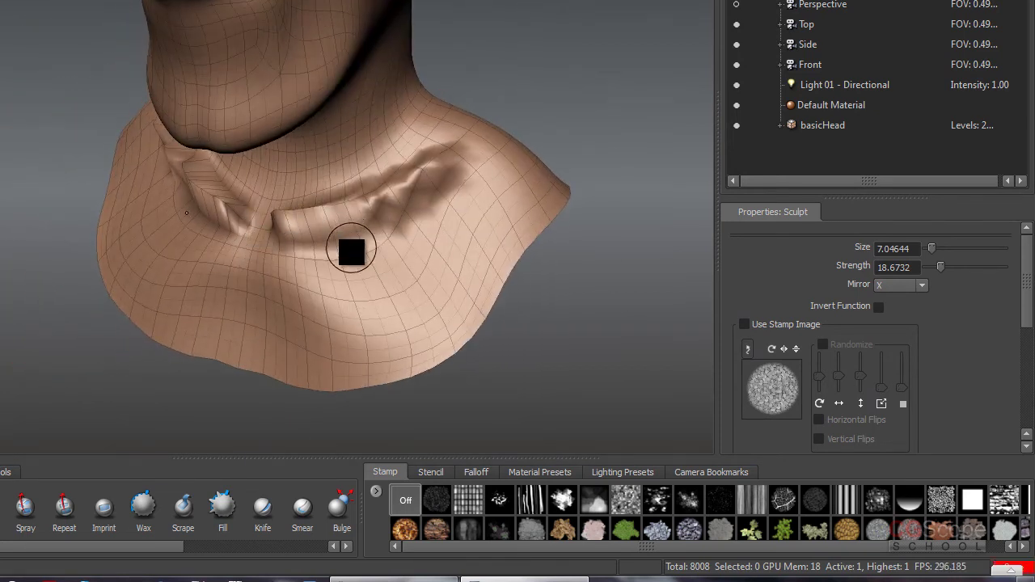
Step: Sculpt trial collarbone creases on the neck, undo them, and open the Edit menu
left_click_drag(351, 251, 340, 272, "alt")
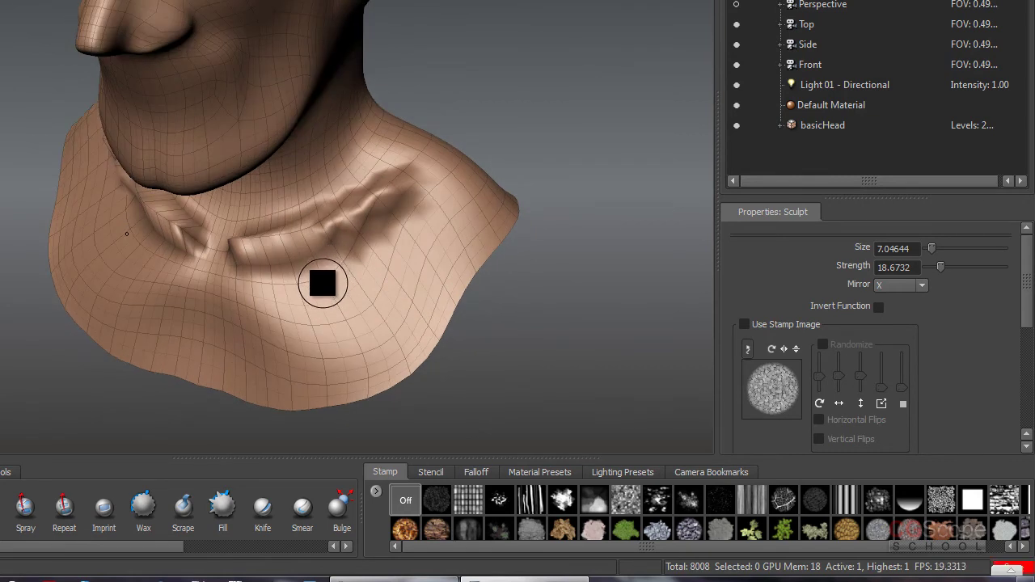
key("ctrl+z")
left_click_drag(297, 286, 56, 164, "alt")
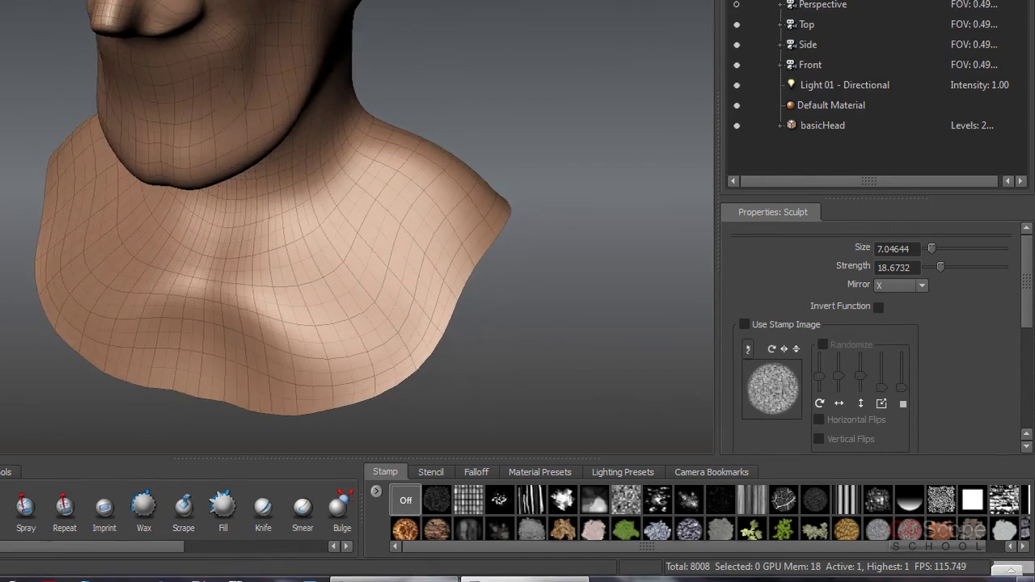
left_click(33, 21)
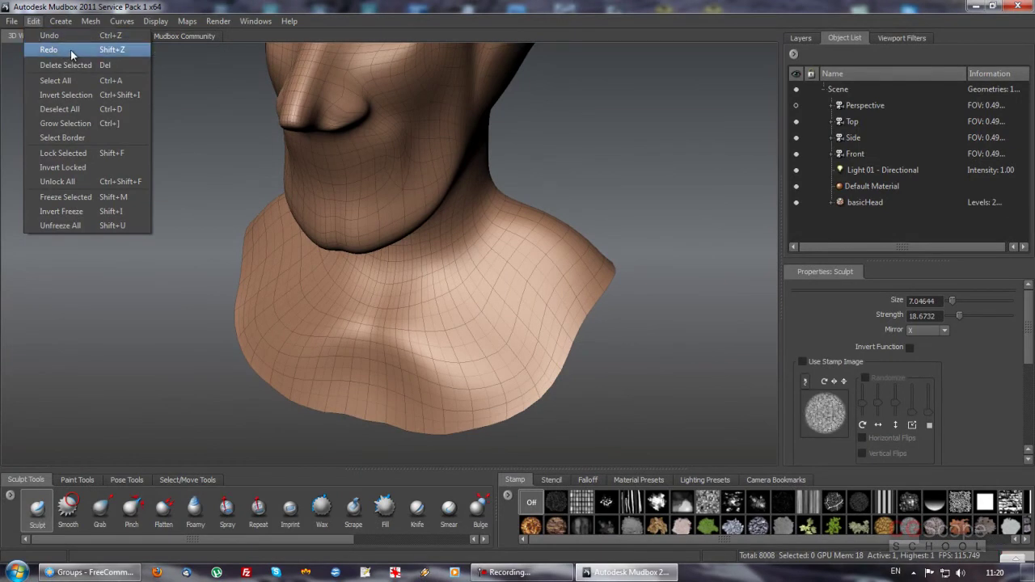
Step: Redo the neck edit, enlarge the Sculpt brush to 12.8554, and raise a mirrored collar ridge
left_click(70, 47)
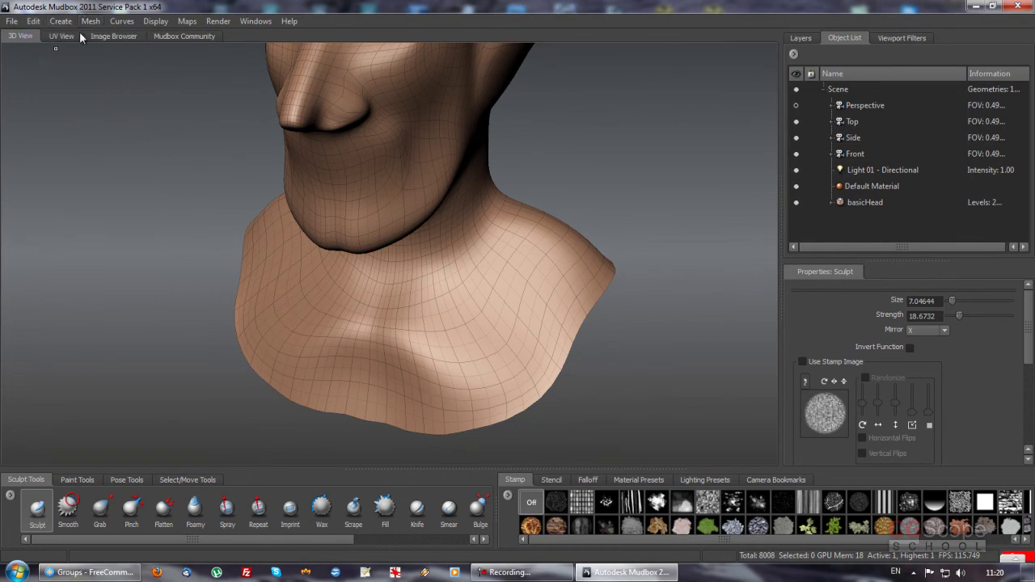
left_click_drag(381, 335, 419, 333)
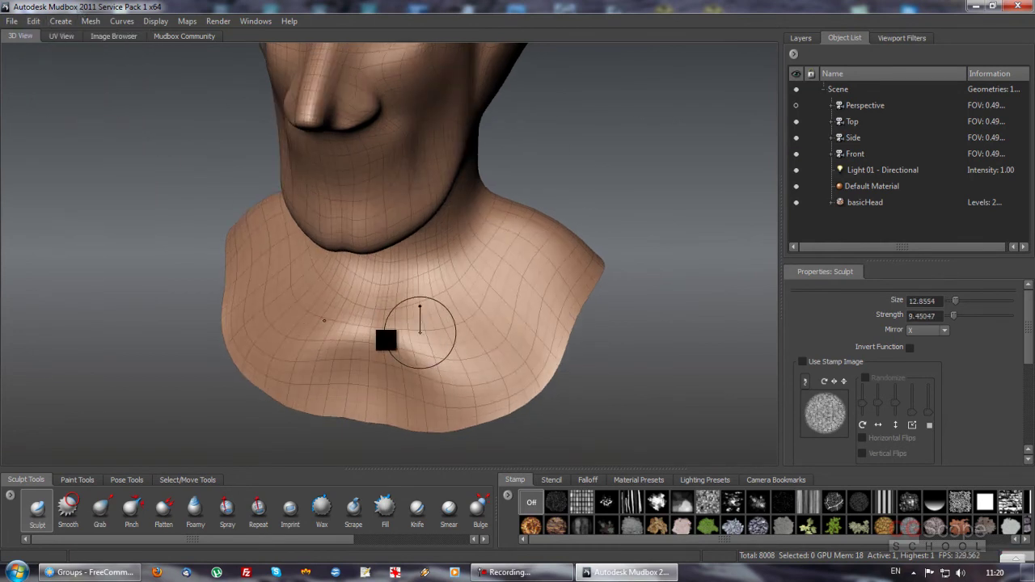
left_click_drag(402, 323, 490, 253)
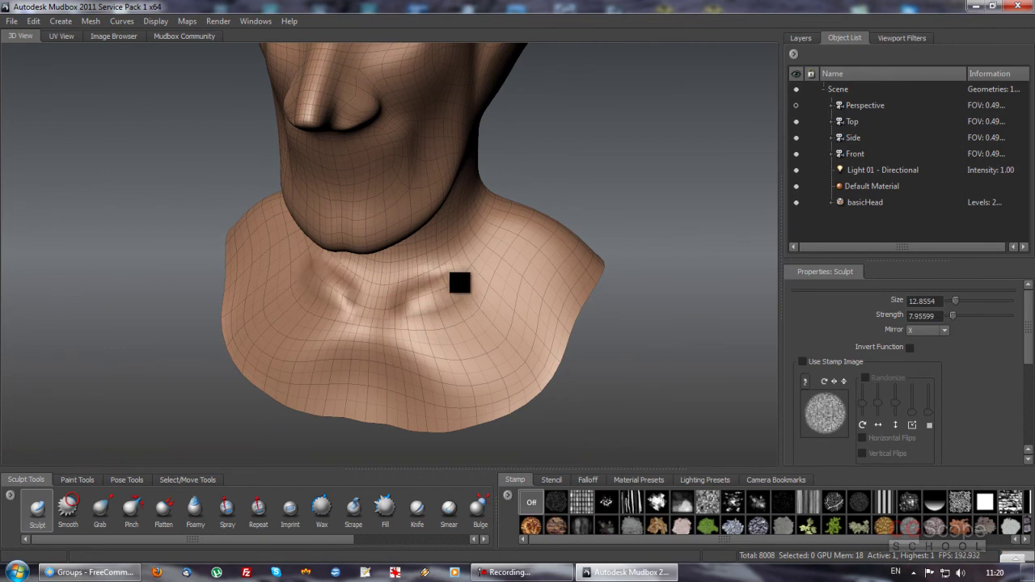
Step: Sculpt a V-shaped fold at the front of the neck, checking it from several angles
mouse_move(495, 326)
left_mouse_down("alt")
mouse_move(462, 308)
mouse_move(499, 308)
mouse_move(442, 453)
mouse_move(494, 424)
left_mouse_up("alt")
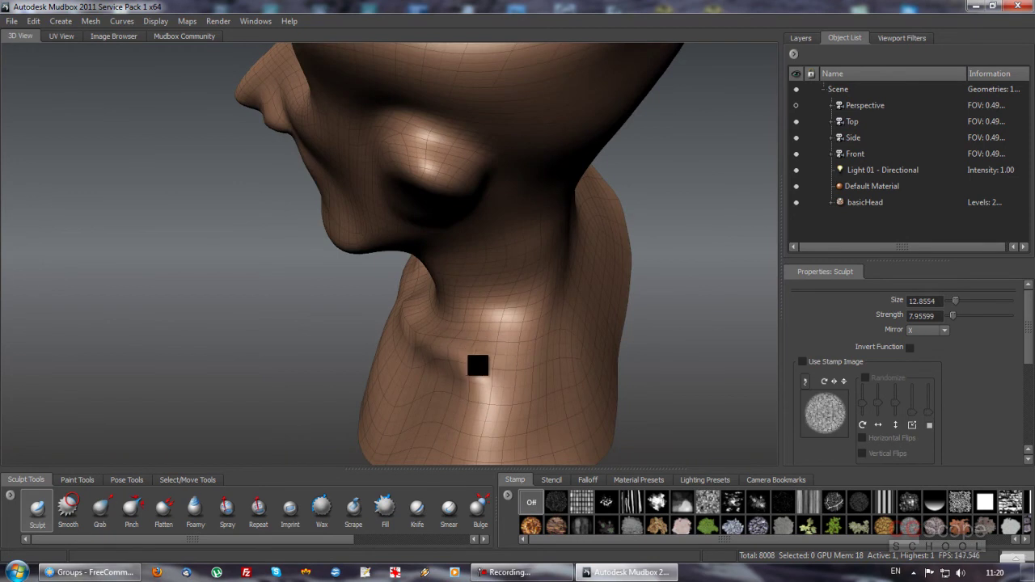
mouse_move(575, 270)
left_mouse_down("alt")
mouse_move(548, 259)
mouse_move(496, 332)
mouse_move(513, 284)
mouse_move(396, 203)
mouse_move(399, 226)
mouse_move(555, 240)
left_mouse_up("alt")
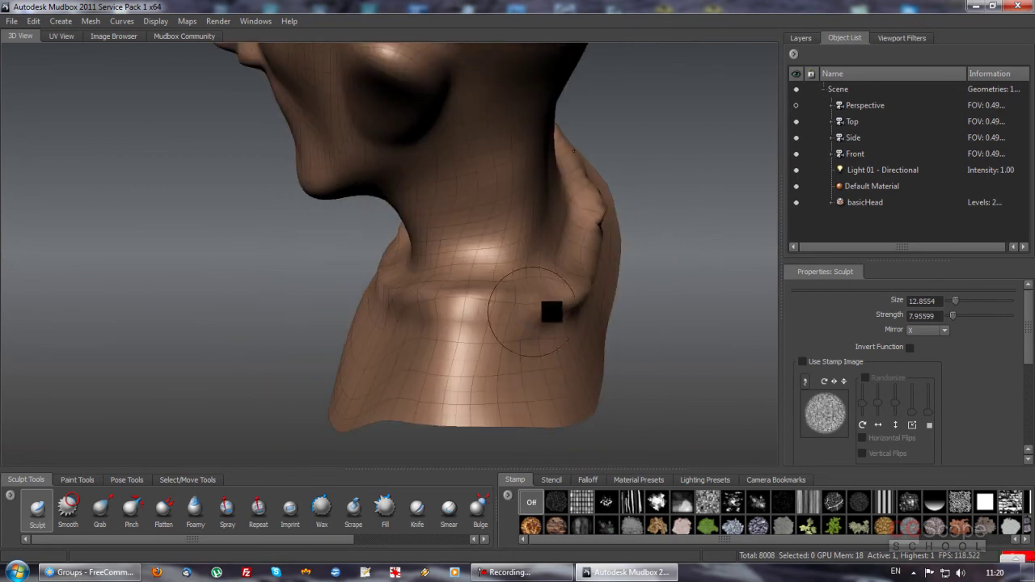
left_click_drag(407, 430, 573, 293, "alt")
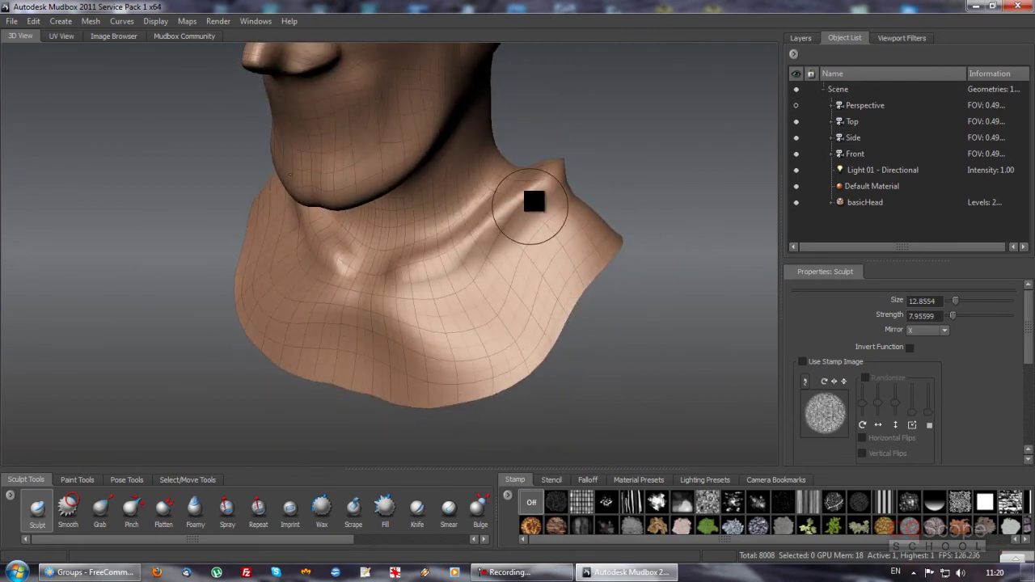
left_click_drag(434, 278, 404, 248, "alt")
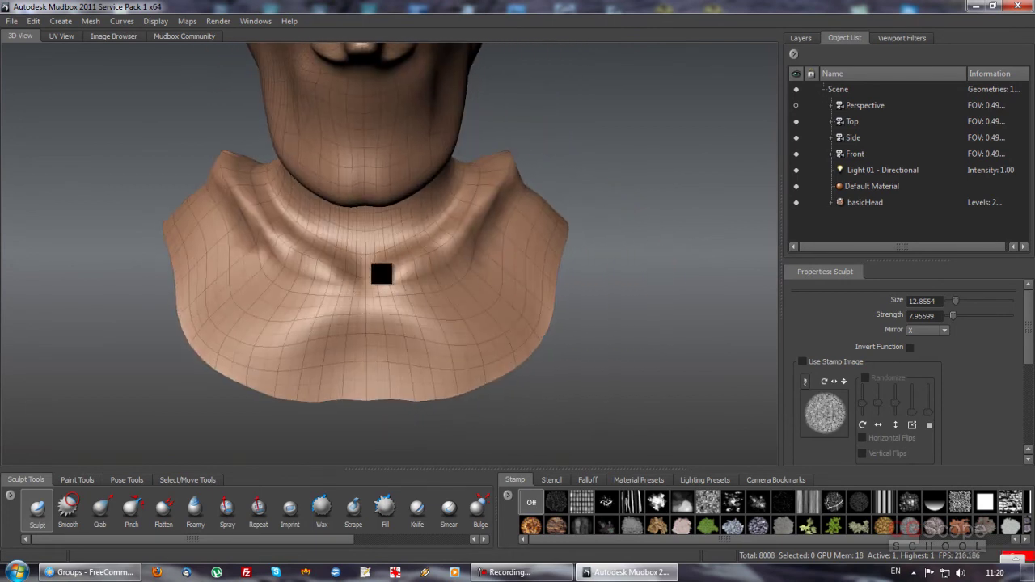
mouse_move(381, 283)
left_mouse_down()
mouse_move(370, 352)
mouse_move(388, 282)
mouse_move(407, 273)
left_mouse_up()
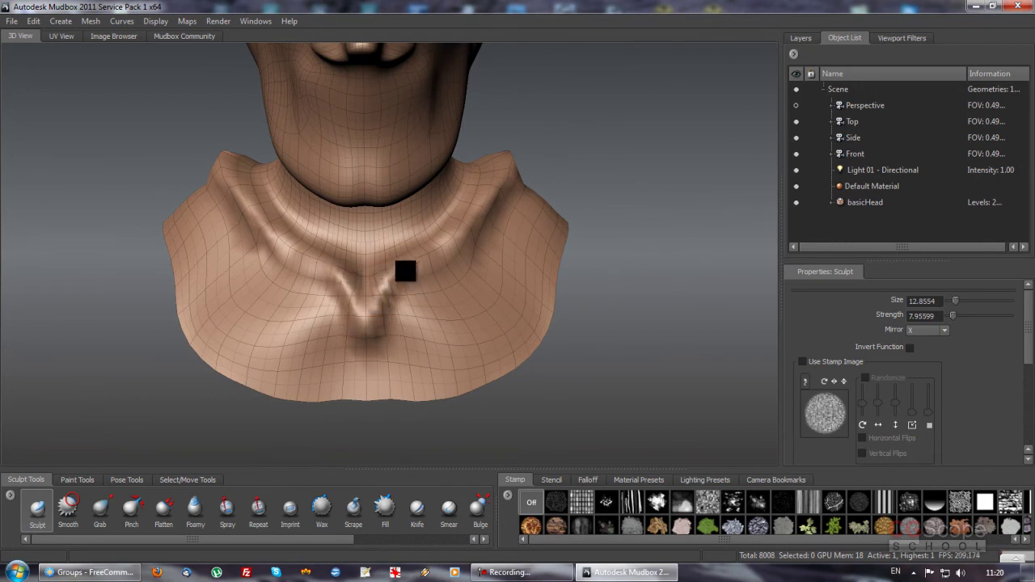
mouse_move(470, 228)
left_mouse_down("alt")
mouse_move(430, 275)
mouse_move(451, 270)
mouse_move(402, 261)
mouse_move(441, 305)
mouse_move(427, 289)
mouse_move(454, 259)
left_mouse_up("alt")
mouse_move(428, 335)
left_mouse_down("alt")
mouse_move(361, 319)
mouse_move(490, 326)
mouse_move(499, 280)
mouse_move(430, 303)
mouse_move(445, 310)
mouse_move(497, 235)
mouse_move(434, 310)
mouse_move(601, 314)
mouse_move(636, 295)
left_mouse_up("alt")
mouse_move(499, 285)
left_mouse_down("alt")
mouse_move(474, 317)
mouse_move(492, 377)
mouse_move(551, 227)
mouse_move(444, 303)
mouse_move(398, 235)
left_mouse_up("alt")
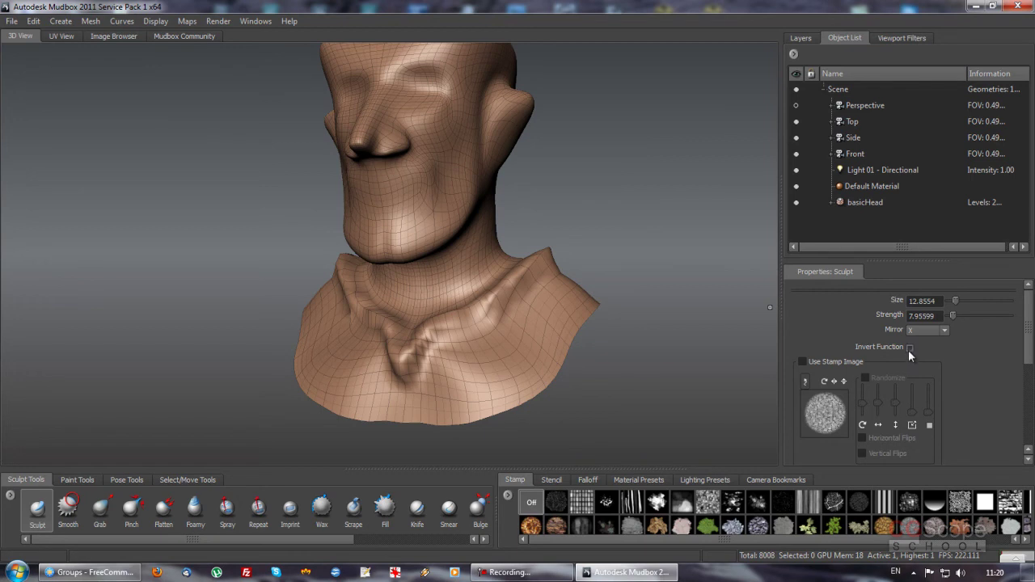
Step: Zoom in on the head and make a light Sculpt stroke across the neck
left_click_drag(505, 357, 439, 359, "alt")
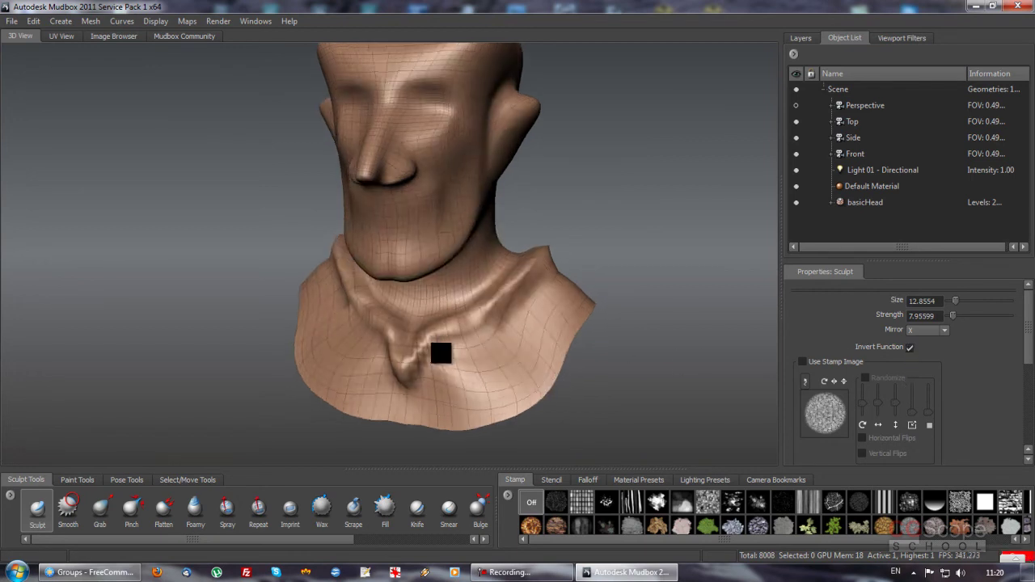
right_click_drag(415, 351, 545, 308, "alt")
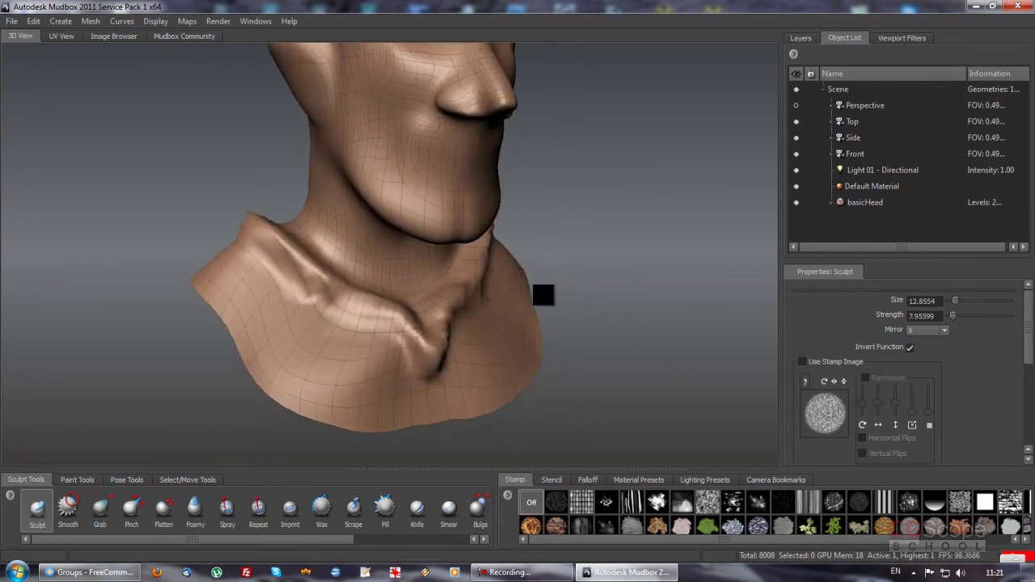
mouse_move(545, 309)
left_mouse_down("alt")
mouse_move(416, 316)
mouse_move(427, 311)
left_mouse_up("alt")
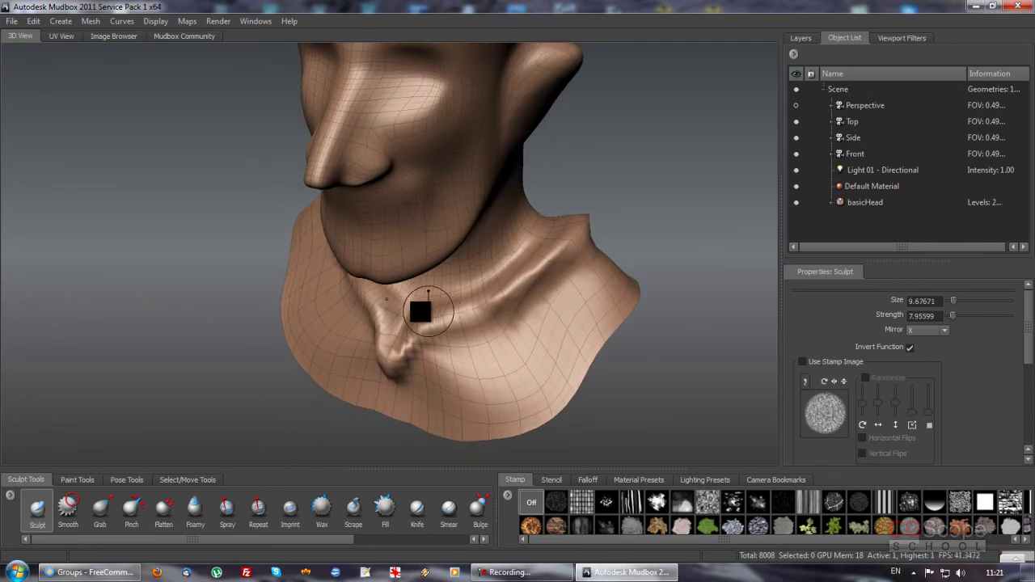
mouse_move(423, 304)
left_mouse_down()
mouse_move(450, 302)
mouse_move(457, 274)
mouse_move(485, 301)
mouse_move(486, 208)
left_mouse_up()
Step: Carve mirrored indentations into the collar folds and inspect them from side and rear
mouse_move(424, 306)
left_mouse_down("alt")
mouse_move(424, 293)
mouse_move(356, 267)
left_mouse_up("alt")
mouse_move(426, 287)
left_mouse_down("alt")
mouse_move(399, 260)
mouse_move(441, 255)
mouse_move(404, 279)
mouse_move(453, 297)
left_mouse_up("alt")
mouse_move(381, 300)
left_mouse_down()
mouse_move(335, 282)
mouse_move(373, 289)
left_mouse_up()
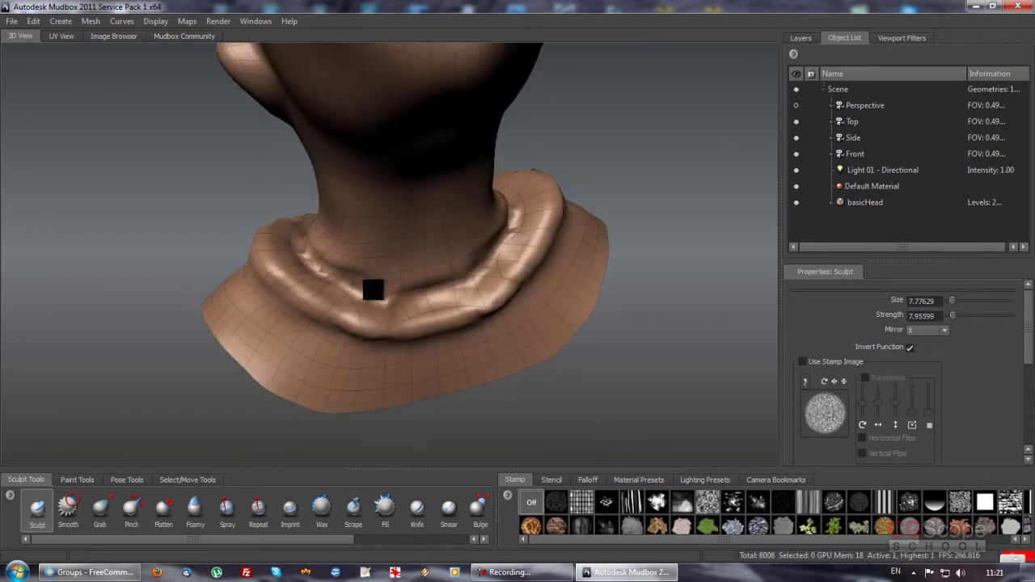
mouse_move(499, 245)
left_mouse_down("alt")
mouse_move(444, 263)
mouse_move(393, 224)
mouse_move(352, 342)
mouse_move(392, 301)
mouse_move(331, 203)
left_mouse_up("alt")
mouse_move(449, 279)
left_mouse_down("alt")
mouse_move(400, 248)
mouse_move(345, 328)
mouse_move(440, 231)
mouse_move(369, 300)
mouse_move(461, 298)
mouse_move(454, 273)
left_mouse_up("alt")
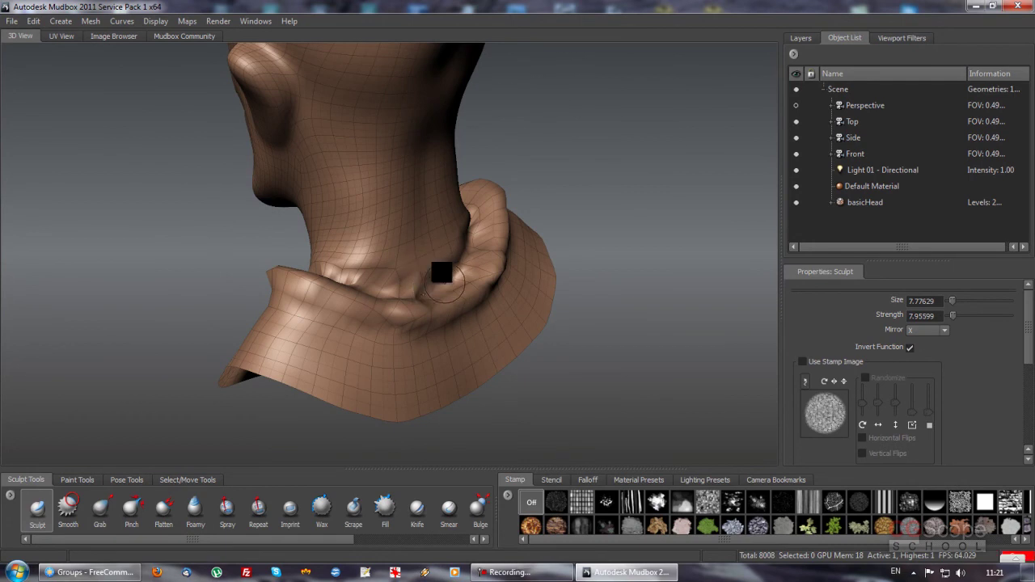
mouse_move(438, 298)
left_mouse_down("alt")
mouse_move(372, 316)
mouse_move(339, 293)
left_mouse_up("alt")
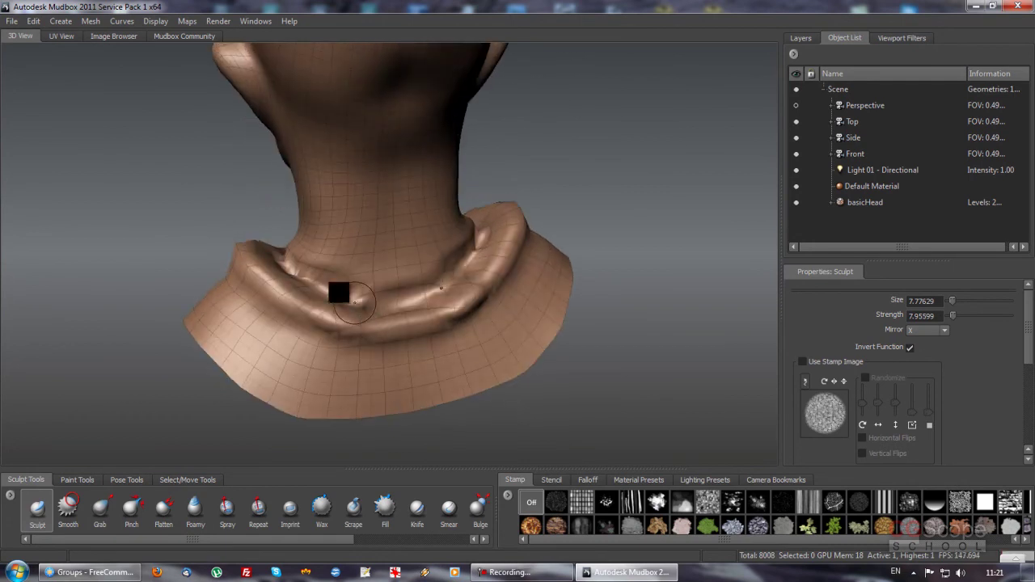
mouse_move(391, 323)
left_mouse_down("alt")
mouse_move(645, 293)
mouse_move(513, 339)
mouse_move(552, 321)
mouse_move(480, 329)
mouse_move(460, 342)
mouse_move(494, 330)
mouse_move(486, 441)
mouse_move(439, 411)
mouse_move(426, 307)
mouse_move(428, 423)
mouse_move(439, 307)
mouse_move(432, 367)
mouse_move(430, 314)
mouse_move(453, 309)
left_mouse_up("alt")
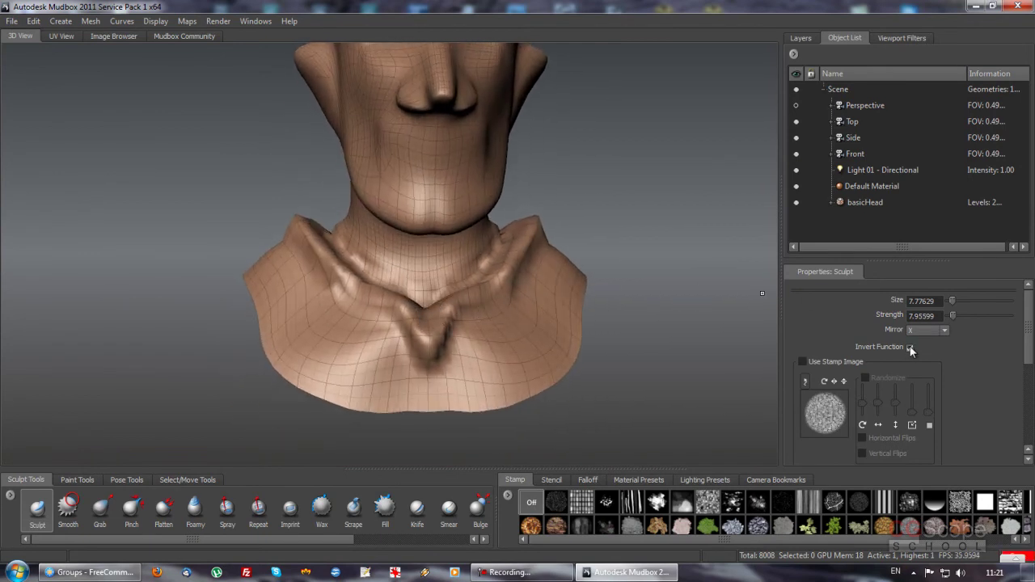
Step: Build up the neck muscle ridge with the Sculpt brush at strength 15.4, checking from three-quarter views
mouse_move(697, 354)
left_mouse_down("alt")
mouse_move(397, 322)
mouse_move(386, 273)
mouse_move(385, 315)
left_mouse_up("alt")
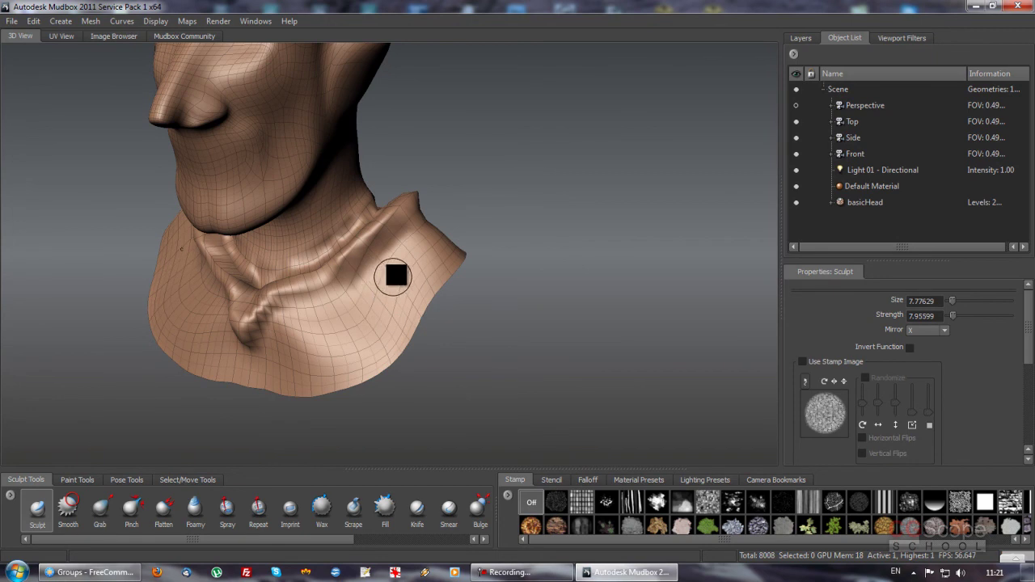
mouse_move(385, 290)
left_mouse_down()
mouse_move(402, 269)
mouse_move(348, 337)
mouse_move(300, 316)
mouse_move(397, 326)
mouse_move(429, 302)
mouse_move(440, 266)
mouse_move(396, 359)
mouse_move(309, 342)
mouse_move(427, 316)
mouse_move(434, 326)
mouse_move(380, 363)
mouse_move(392, 365)
mouse_move(388, 315)
mouse_move(428, 326)
mouse_move(475, 296)
left_mouse_up()
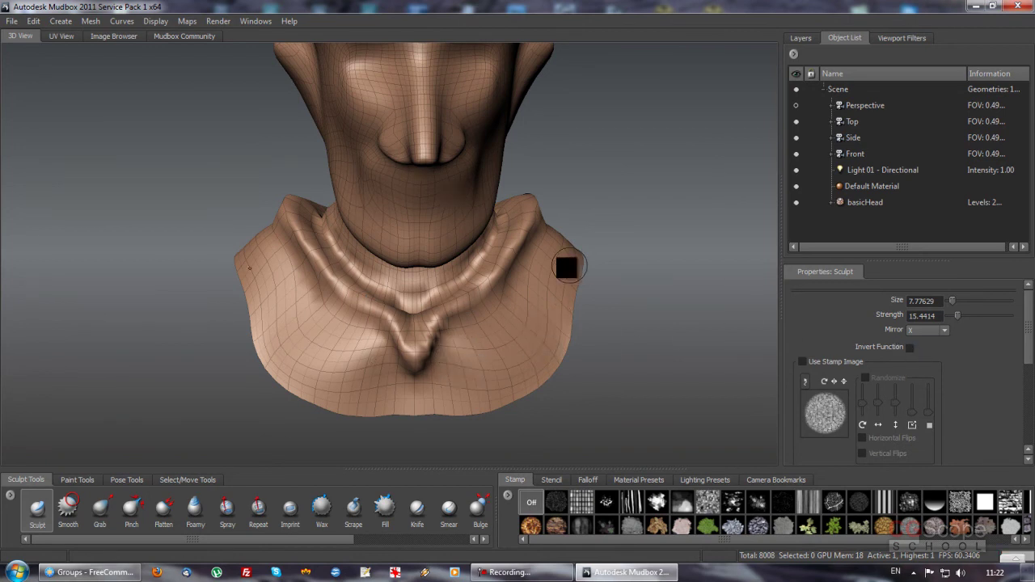
mouse_move(534, 275)
left_mouse_down("alt")
mouse_move(491, 308)
mouse_move(417, 308)
left_mouse_up("alt")
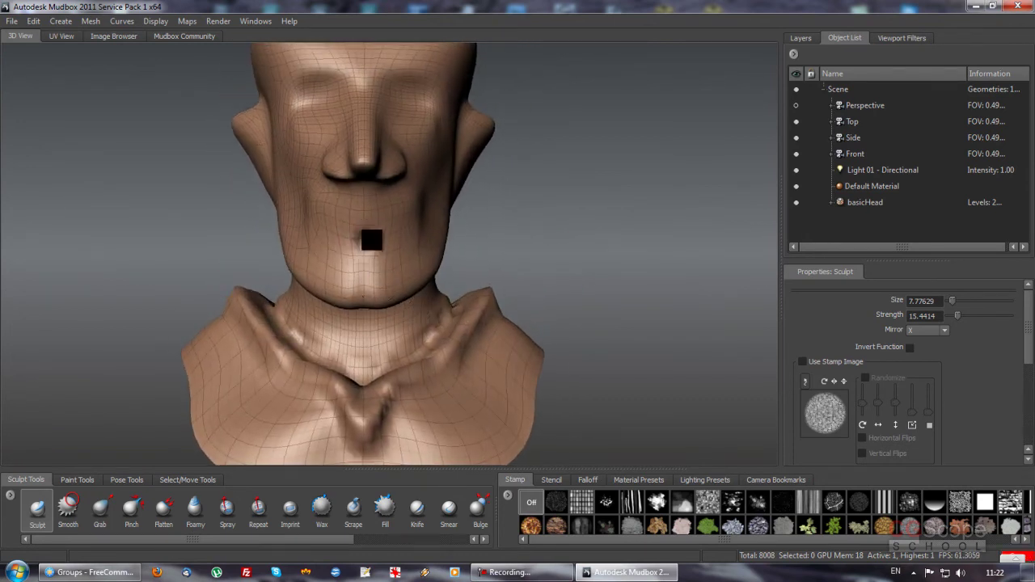
mouse_move(418, 234)
left_mouse_down("alt")
mouse_move(296, 245)
mouse_move(346, 282)
left_mouse_up("alt")
mouse_move(369, 233)
left_mouse_down("alt")
mouse_move(342, 250)
mouse_move(357, 250)
mouse_move(300, 332)
mouse_move(407, 203)
mouse_move(402, 261)
mouse_move(407, 210)
mouse_move(430, 261)
mouse_move(416, 284)
mouse_move(382, 297)
mouse_move(425, 226)
mouse_move(410, 203)
mouse_move(447, 204)
mouse_move(437, 236)
mouse_move(372, 241)
mouse_move(364, 259)
mouse_move(369, 232)
mouse_move(396, 219)
left_mouse_up("alt")
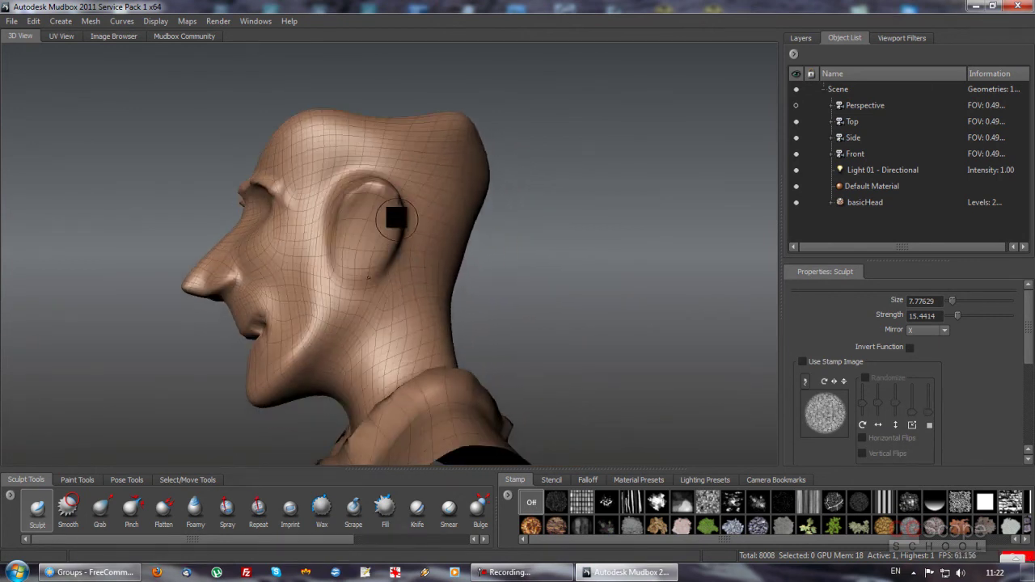
Step: With a size-4 Sculpt brush, detail the ears, brow and lips and add teeth below the nose
left_click_drag(365, 276, 387, 265, "alt")
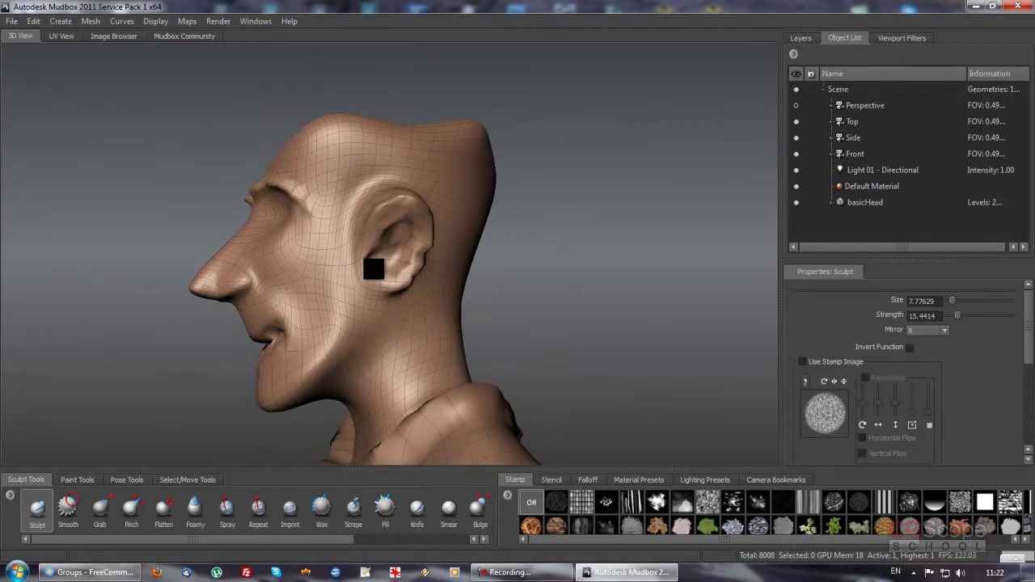
mouse_move(388, 274)
left_mouse_down("alt")
mouse_move(478, 284)
mouse_move(397, 208)
mouse_move(454, 273)
mouse_move(313, 284)
left_mouse_up("alt")
mouse_move(316, 326)
left_mouse_down("alt")
mouse_move(319, 313)
mouse_move(313, 325)
left_mouse_up("alt")
mouse_move(297, 287)
left_mouse_down("alt")
mouse_move(470, 282)
mouse_move(488, 300)
mouse_move(476, 181)
mouse_move(453, 243)
mouse_move(576, 250)
mouse_move(495, 233)
mouse_move(484, 260)
left_mouse_up("alt")
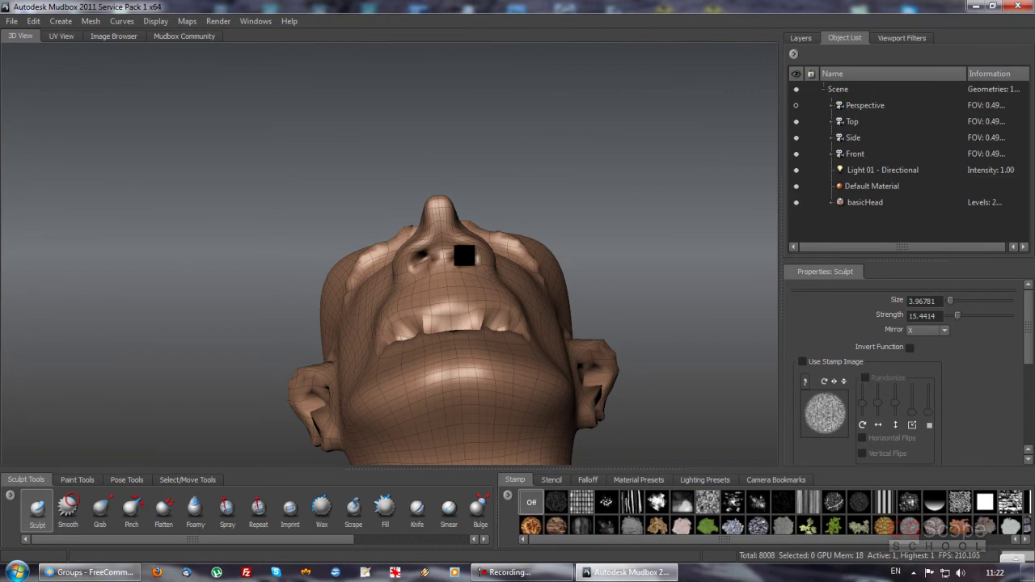
mouse_move(465, 257)
left_mouse_down("alt")
mouse_move(428, 351)
mouse_move(441, 372)
mouse_move(400, 287)
mouse_move(405, 300)
mouse_move(527, 243)
mouse_move(428, 254)
mouse_move(492, 259)
mouse_move(407, 216)
mouse_move(439, 293)
mouse_move(462, 215)
mouse_move(445, 254)
mouse_move(433, 246)
mouse_move(389, 416)
mouse_move(421, 429)
mouse_move(337, 332)
mouse_move(420, 341)
mouse_move(410, 222)
mouse_move(358, 277)
mouse_move(277, 283)
mouse_move(525, 202)
mouse_move(462, 196)
mouse_move(471, 250)
mouse_move(461, 255)
mouse_move(474, 259)
left_mouse_up("alt")
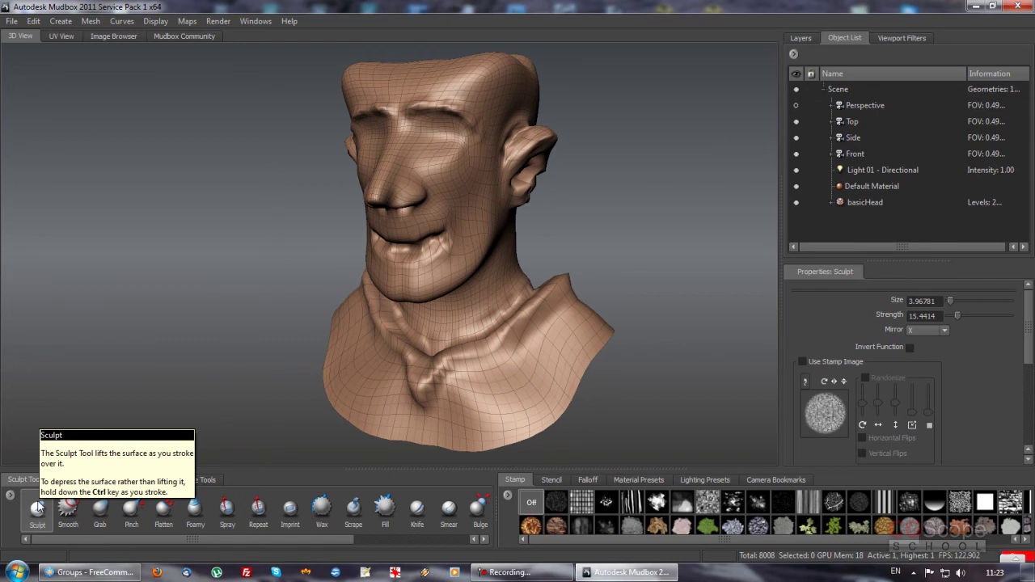
mouse_move(370, 311)
left_mouse_down("alt")
mouse_move(360, 335)
mouse_move(329, 335)
mouse_move(397, 328)
mouse_move(359, 325)
mouse_move(469, 248)
mouse_move(478, 316)
mouse_move(428, 303)
mouse_move(419, 226)
mouse_move(537, 247)
mouse_move(469, 244)
mouse_move(399, 313)
mouse_move(405, 409)
mouse_move(394, 260)
left_mouse_up("alt")
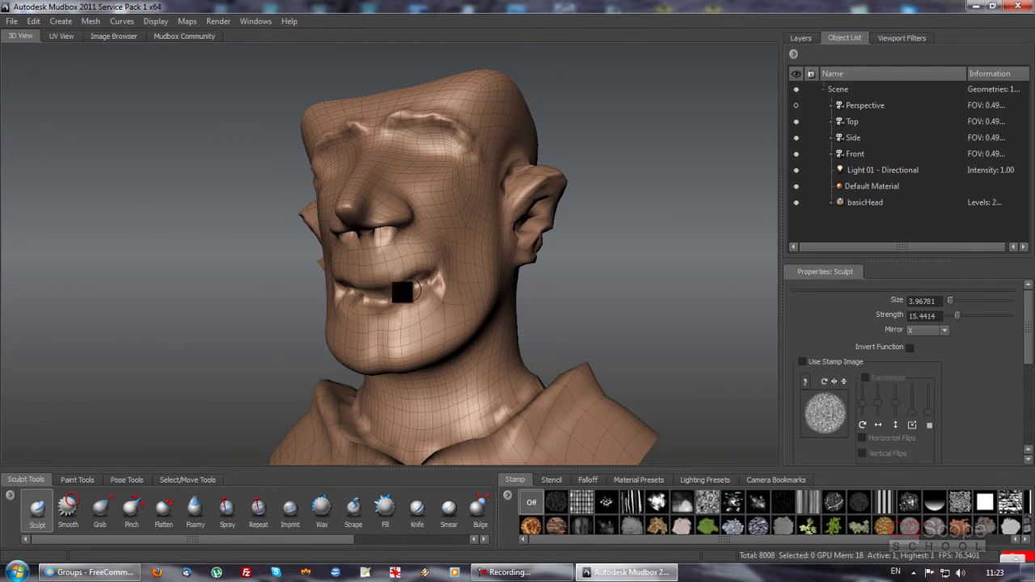
mouse_move(418, 301)
left_mouse_down("alt")
mouse_move(364, 375)
mouse_move(409, 300)
mouse_move(453, 420)
mouse_move(447, 270)
mouse_move(393, 282)
mouse_move(404, 274)
mouse_move(407, 289)
mouse_move(426, 284)
mouse_move(431, 298)
mouse_move(342, 336)
left_mouse_up("alt")
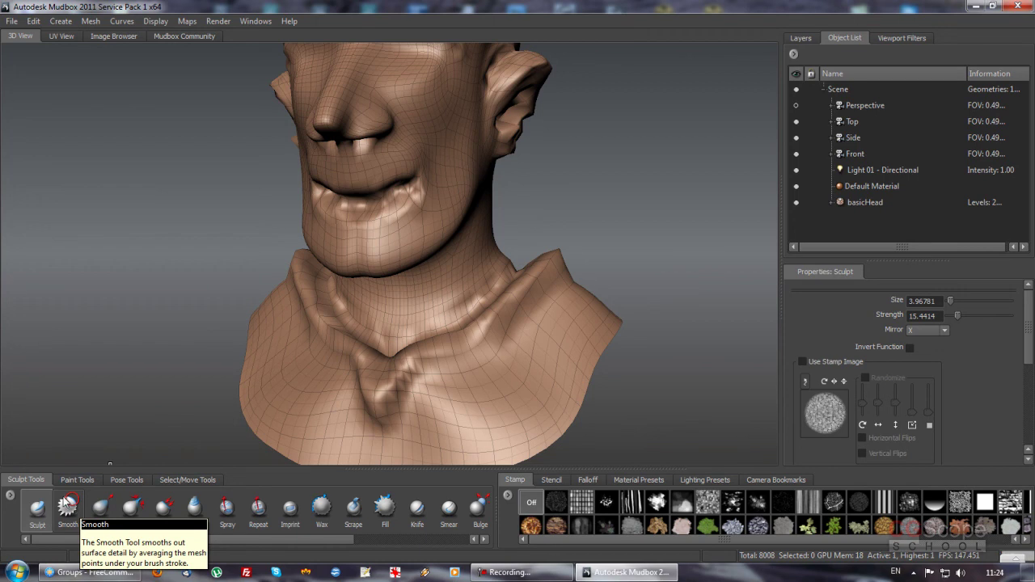
left_click_drag(400, 240, 192, 446, "alt")
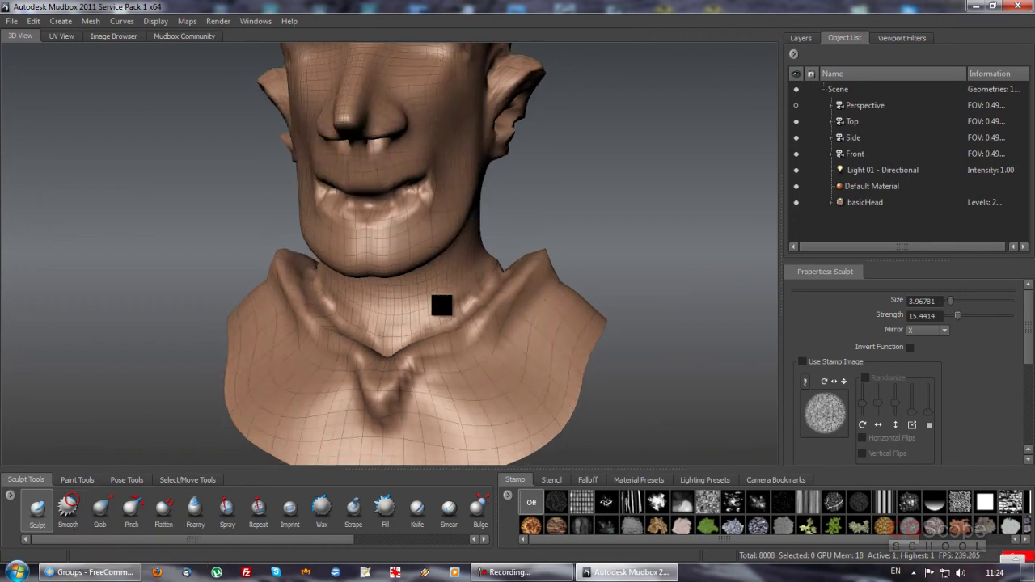
Step: Switch to the Smooth brush with strength about 20 and size about 13
left_click(67, 514)
mouse_move(382, 313)
left_mouse_down("alt")
mouse_move(402, 312)
mouse_move(433, 273)
left_mouse_up("alt")
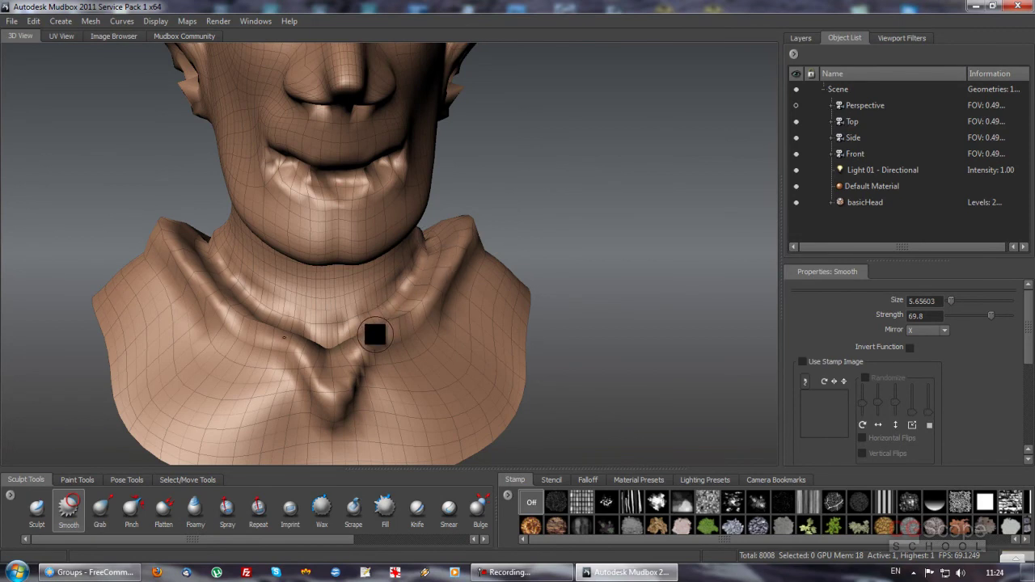
mouse_move(409, 319)
left_mouse_down("alt")
mouse_move(365, 289)
mouse_move(386, 300)
mouse_move(411, 287)
mouse_move(381, 292)
left_mouse_up("alt")
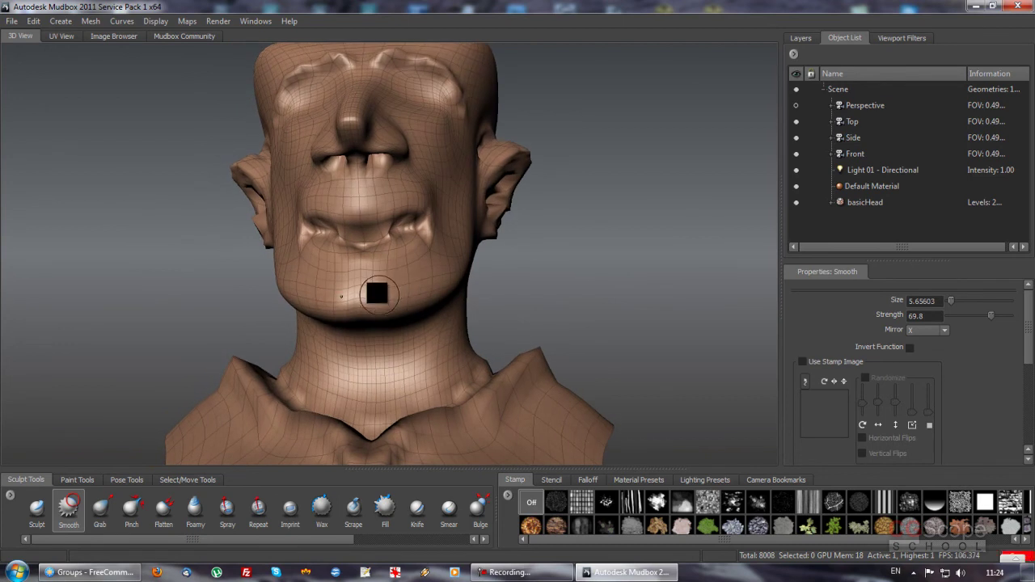
mouse_move(328, 311)
left_mouse_down("alt")
mouse_move(400, 284)
mouse_move(296, 291)
mouse_move(345, 358)
mouse_move(351, 292)
mouse_move(364, 294)
mouse_move(400, 219)
mouse_move(388, 282)
mouse_move(340, 273)
left_mouse_up("alt")
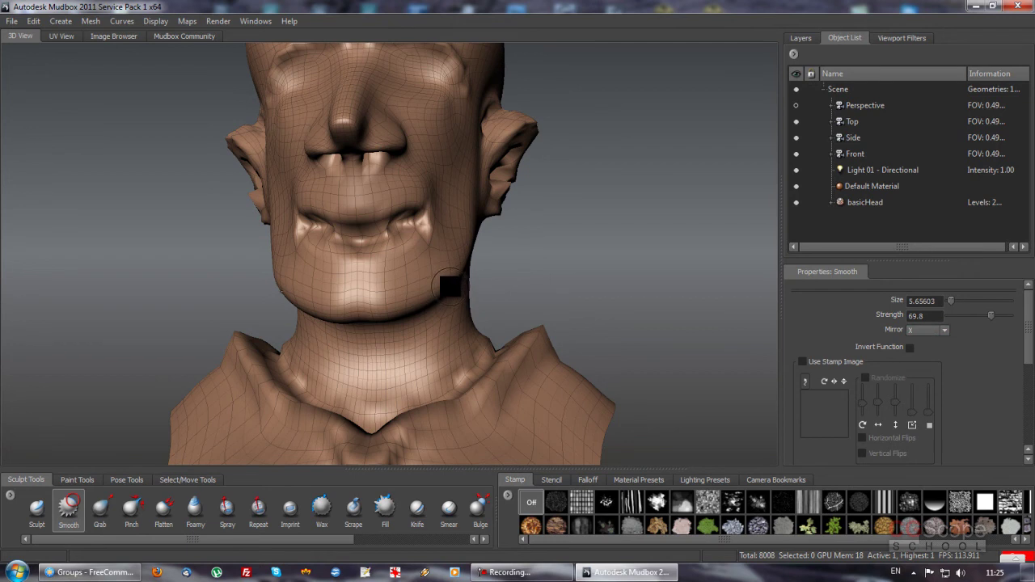
left_click_drag(438, 281, 287, 313)
left_click_drag(411, 232, 370, 235, "alt")
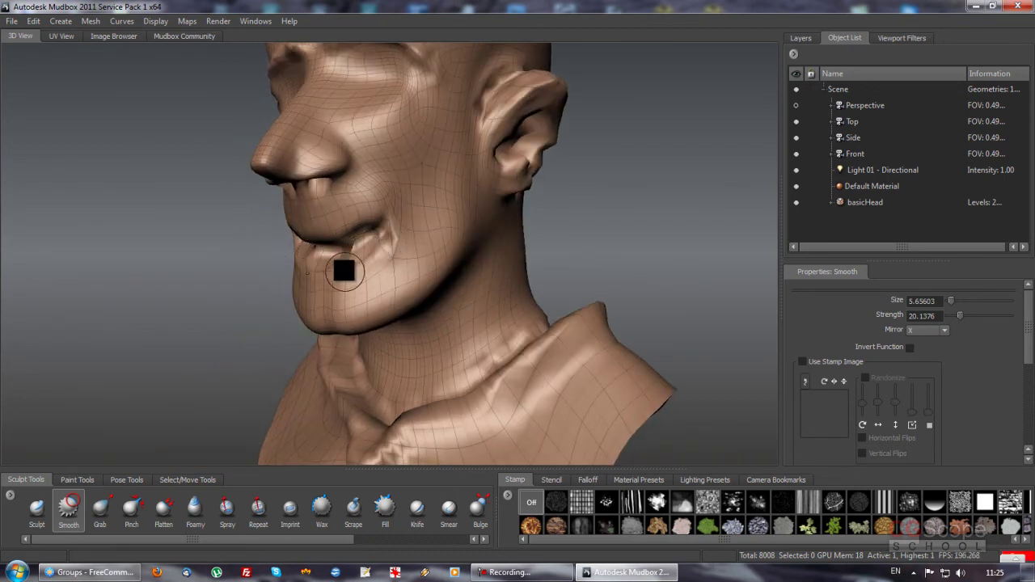
left_click_drag(342, 203, 402, 203, "alt")
Step: Smooth the lips, lower lip and chin around the mouth
left_click_drag(319, 199, 319, 267)
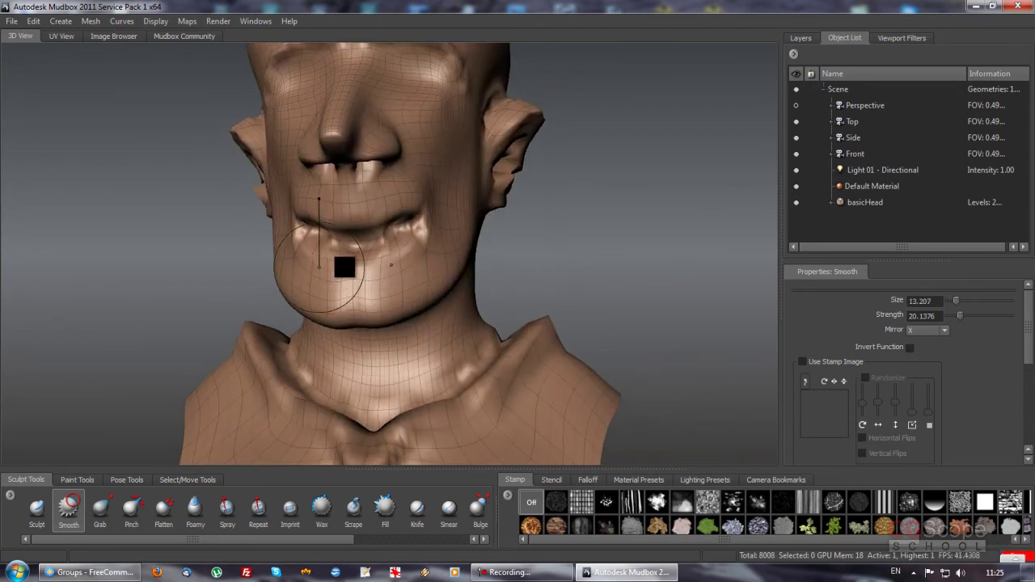
mouse_move(384, 235)
left_mouse_down()
mouse_move(407, 234)
mouse_move(412, 246)
mouse_move(389, 220)
mouse_move(389, 259)
left_mouse_up()
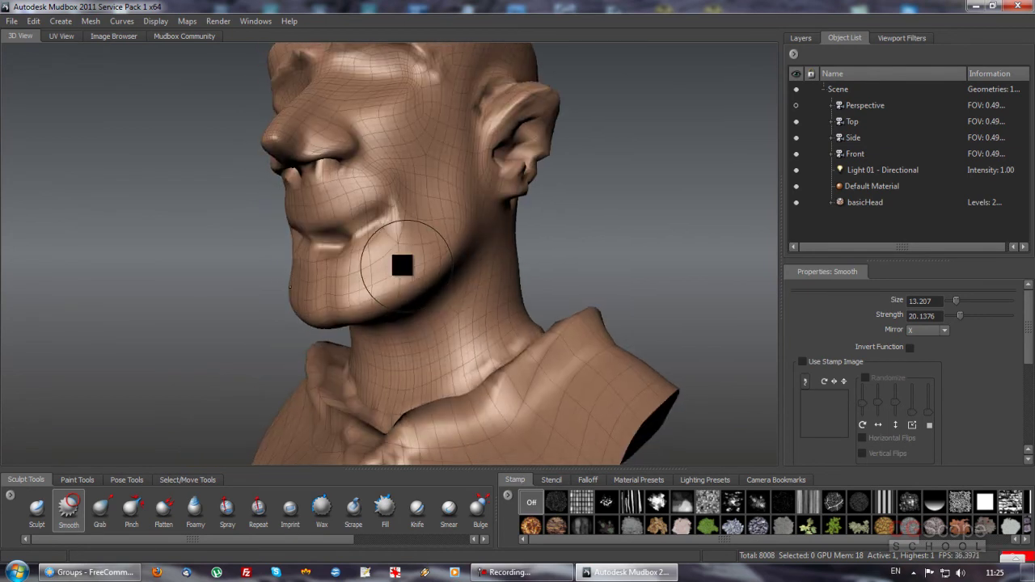
left_click_drag(405, 203, 393, 235, "alt")
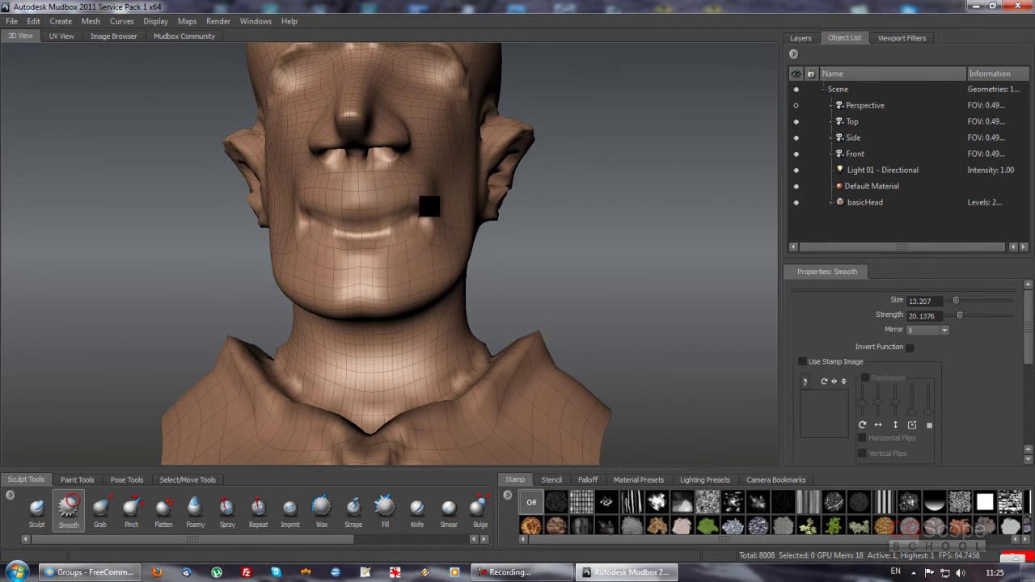
mouse_move(335, 178)
left_mouse_down("alt")
mouse_move(343, 219)
mouse_move(393, 261)
mouse_move(407, 203)
mouse_move(472, 337)
mouse_move(393, 347)
left_mouse_up("alt")
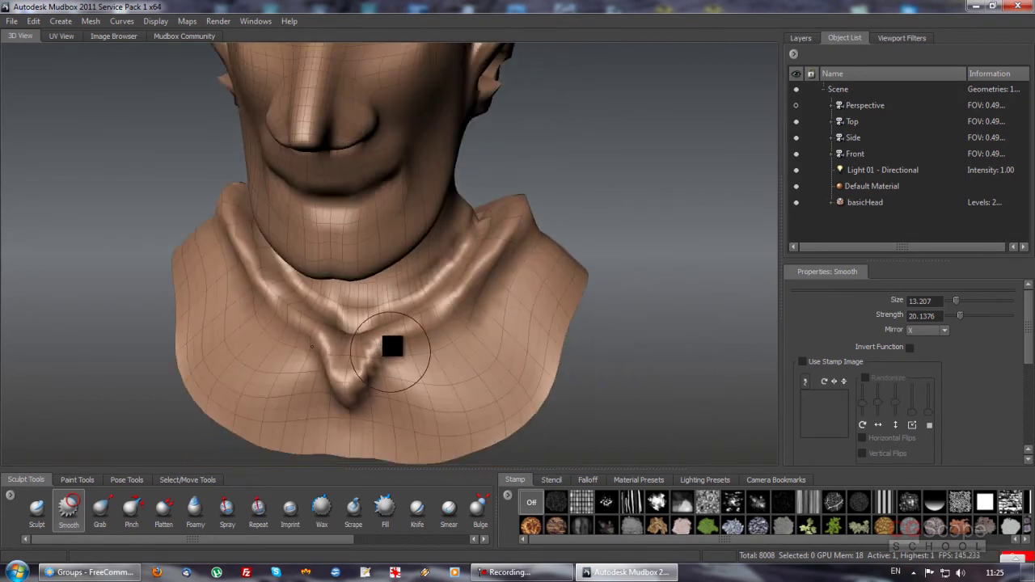
Step: Smooth the neck and collar all the way around, including under the jaw
left_click_drag(495, 260, 440, 238, "alt")
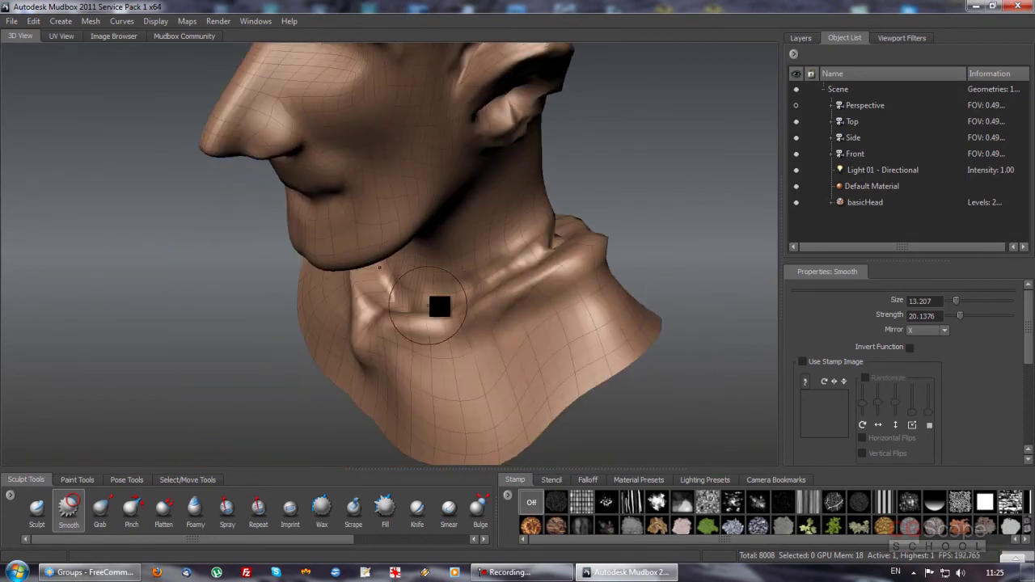
left_click_drag(587, 218, 504, 340, "alt")
mouse_move(573, 340)
left_mouse_down("alt")
mouse_move(503, 315)
mouse_move(397, 314)
left_mouse_up("alt")
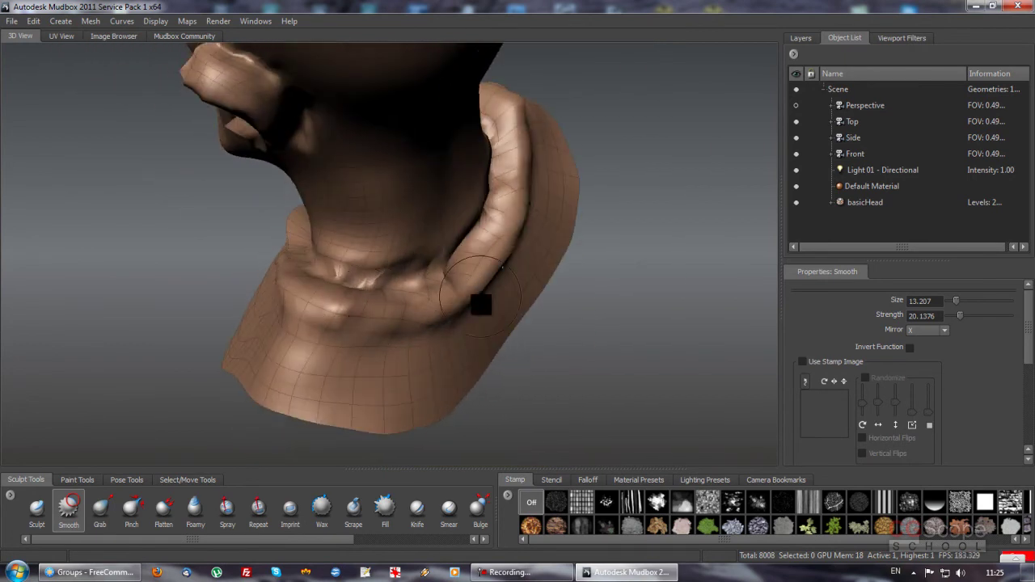
left_click_drag(476, 291, 416, 370, "alt")
mouse_move(405, 305)
left_mouse_down("alt")
mouse_move(314, 261)
mouse_move(467, 282)
mouse_move(348, 314)
mouse_move(441, 284)
mouse_move(425, 288)
left_mouse_up("alt")
left_click_drag(389, 337, 528, 261, "alt")
mouse_move(430, 208)
left_mouse_down("alt")
mouse_move(456, 254)
mouse_move(455, 224)
left_mouse_up("alt")
mouse_move(429, 292)
left_mouse_down("alt")
mouse_move(407, 294)
mouse_move(464, 275)
mouse_move(334, 229)
mouse_move(376, 286)
left_mouse_up("alt")
mouse_move(501, 222)
left_mouse_down("alt")
mouse_move(423, 222)
mouse_move(391, 180)
left_mouse_up("alt")
Step: Smooth the ear, nose and face, checking from the profile and from below
mouse_move(421, 224)
left_mouse_down("alt")
mouse_move(407, 268)
mouse_move(280, 202)
left_mouse_up("alt")
mouse_move(364, 303)
left_mouse_down("alt")
mouse_move(396, 258)
mouse_move(409, 203)
left_mouse_up("alt")
left_click_drag(363, 288, 335, 300, "alt")
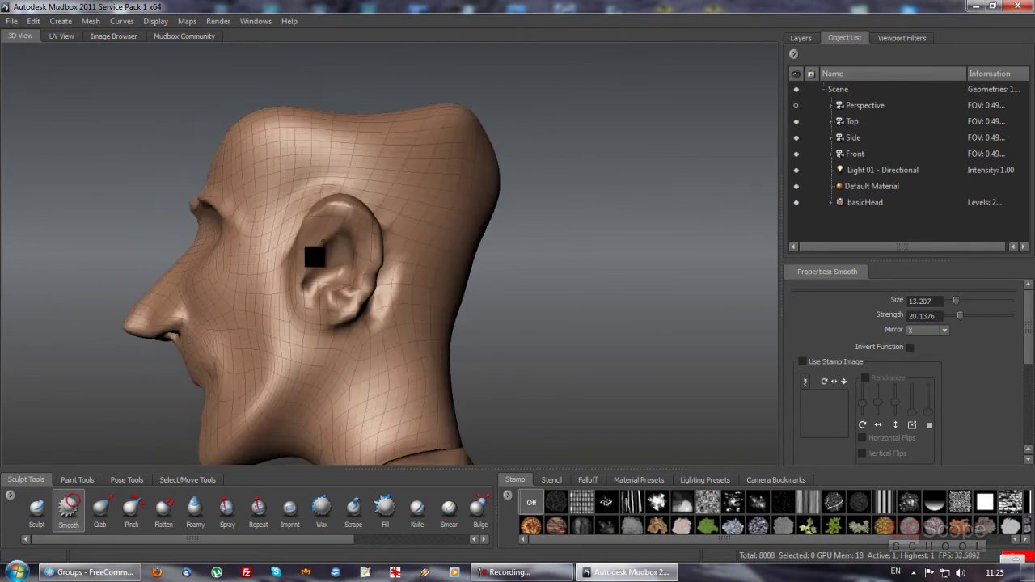
mouse_move(351, 219)
left_mouse_down("alt")
mouse_move(332, 276)
mouse_move(304, 276)
left_mouse_up("alt")
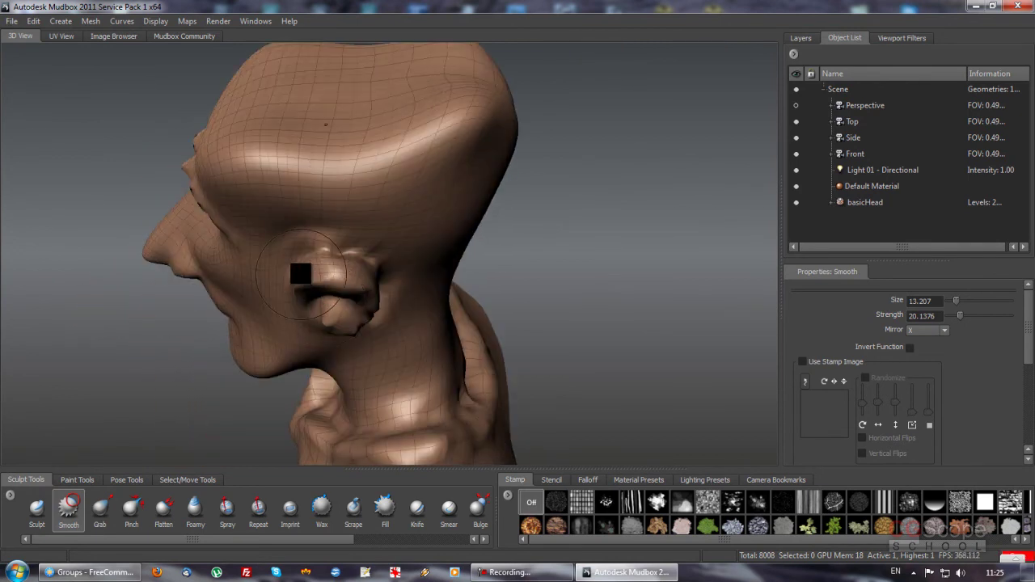
mouse_move(401, 301)
left_mouse_down("alt")
mouse_move(342, 288)
mouse_move(439, 344)
left_mouse_up("alt")
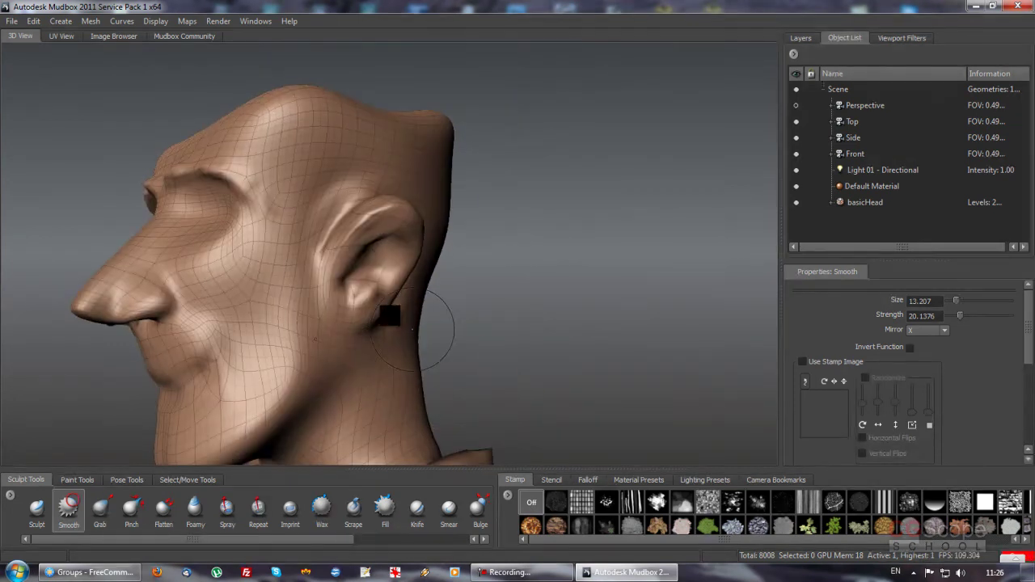
mouse_move(353, 311)
left_mouse_down("alt")
mouse_move(259, 280)
mouse_move(360, 368)
mouse_move(375, 307)
mouse_move(439, 280)
mouse_move(412, 210)
mouse_move(383, 219)
left_mouse_up("alt")
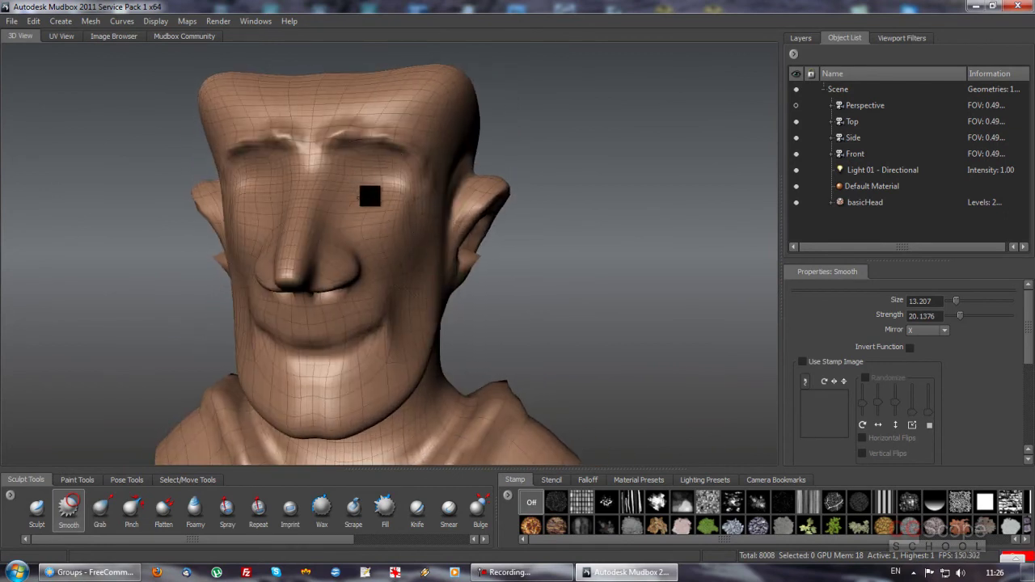
mouse_move(385, 295)
left_mouse_down("alt")
mouse_move(381, 213)
mouse_move(360, 140)
left_mouse_up("alt")
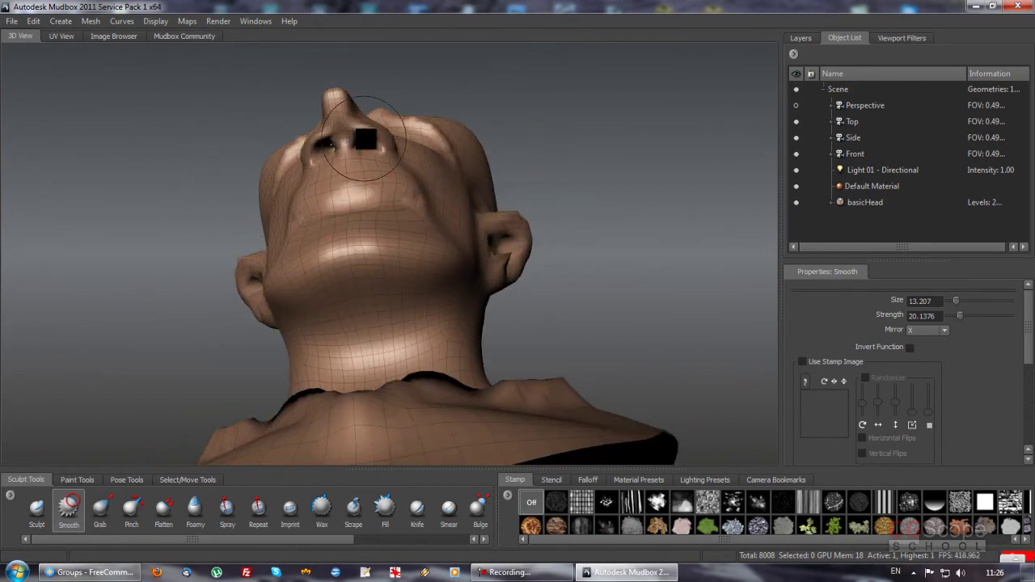
mouse_move(386, 197)
left_mouse_down("alt")
mouse_move(370, 238)
mouse_move(369, 206)
mouse_move(439, 196)
mouse_move(415, 194)
mouse_move(445, 201)
left_mouse_up("alt")
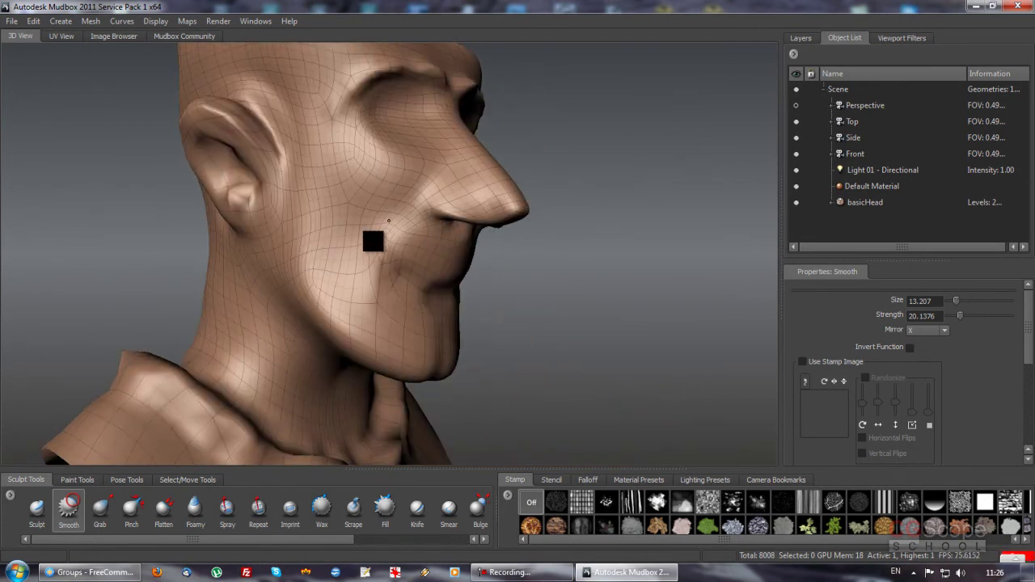
mouse_move(469, 320)
left_mouse_down("alt")
mouse_move(428, 313)
mouse_move(436, 421)
mouse_move(299, 354)
mouse_move(469, 254)
mouse_move(457, 277)
mouse_move(427, 215)
mouse_move(562, 276)
mouse_move(539, 291)
mouse_move(402, 275)
mouse_move(423, 242)
mouse_move(425, 279)
left_mouse_up("alt")
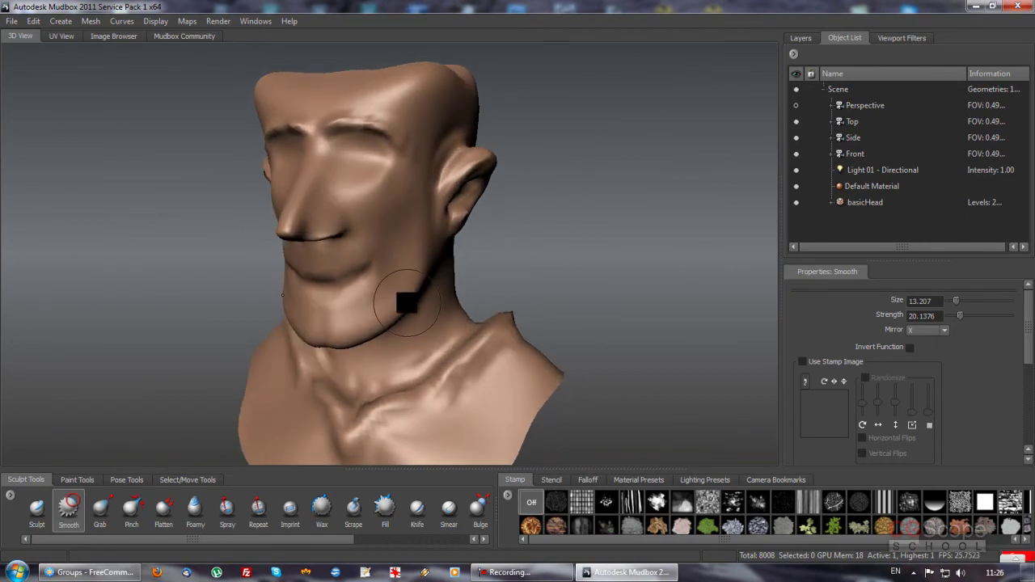
Step: Add a subdivision level with Shift+D, reframe the head, pick Sculpt, and undo a stray chin stroke
key("shift+d")
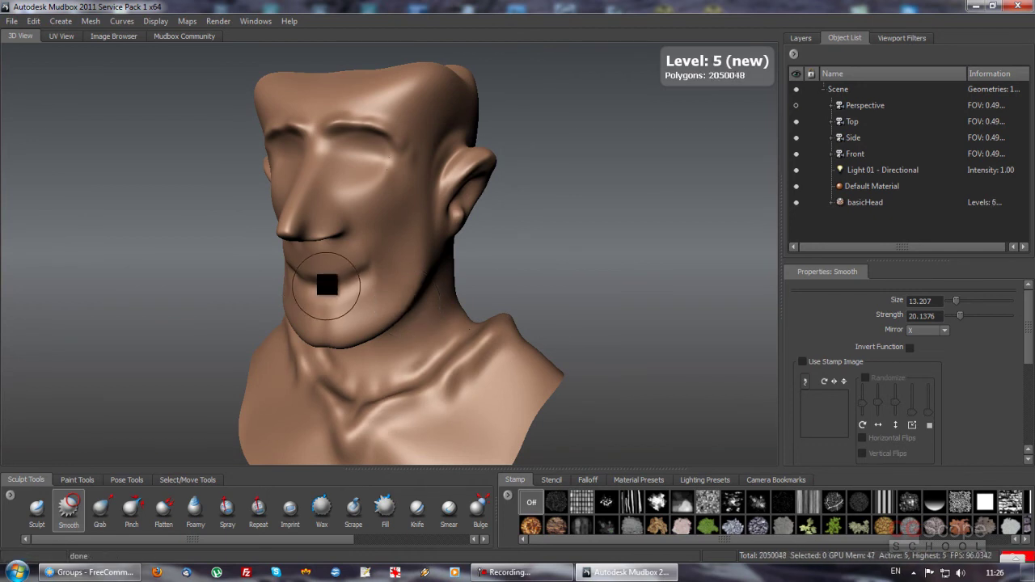
mouse_move(326, 300)
left_mouse_down("alt")
mouse_move(339, 270)
mouse_move(382, 283)
mouse_move(347, 282)
mouse_move(452, 311)
mouse_move(370, 335)
mouse_move(390, 263)
mouse_move(361, 284)
mouse_move(392, 287)
left_mouse_up("alt")
mouse_move(387, 293)
right_mouse_down("alt")
mouse_move(340, 240)
mouse_move(687, 250)
mouse_move(534, 268)
mouse_move(790, 262)
right_mouse_up("alt")
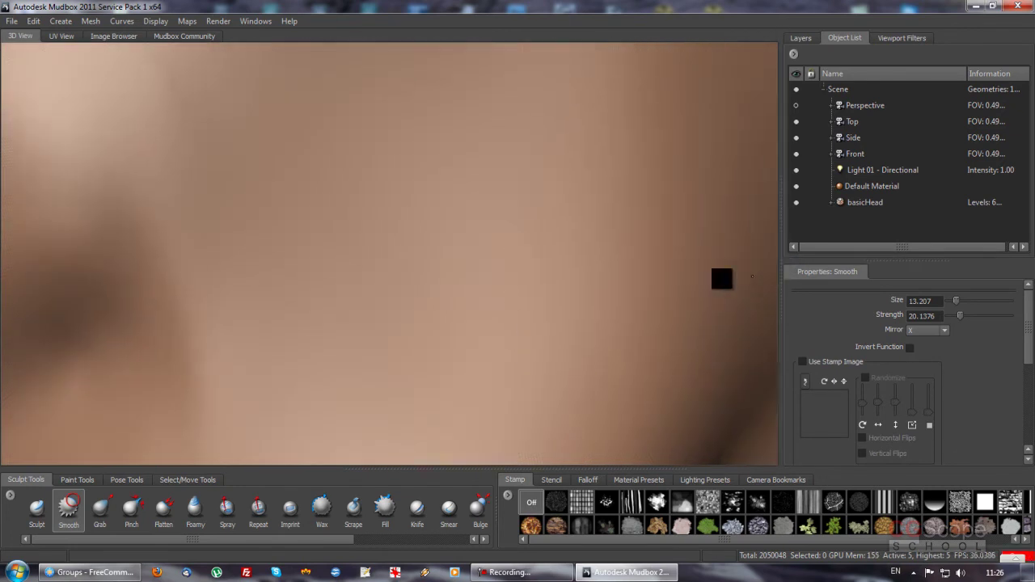
key("f")
mouse_move(323, 299)
left_mouse_down("alt")
mouse_move(365, 305)
mouse_move(474, 292)
mouse_move(378, 292)
mouse_move(368, 302)
mouse_move(404, 296)
mouse_move(350, 311)
mouse_move(377, 306)
mouse_move(414, 274)
mouse_move(419, 216)
mouse_move(358, 283)
mouse_move(451, 293)
mouse_move(405, 271)
mouse_move(405, 283)
left_mouse_up("alt")
left_click(38, 508)
key("ctrl+z")
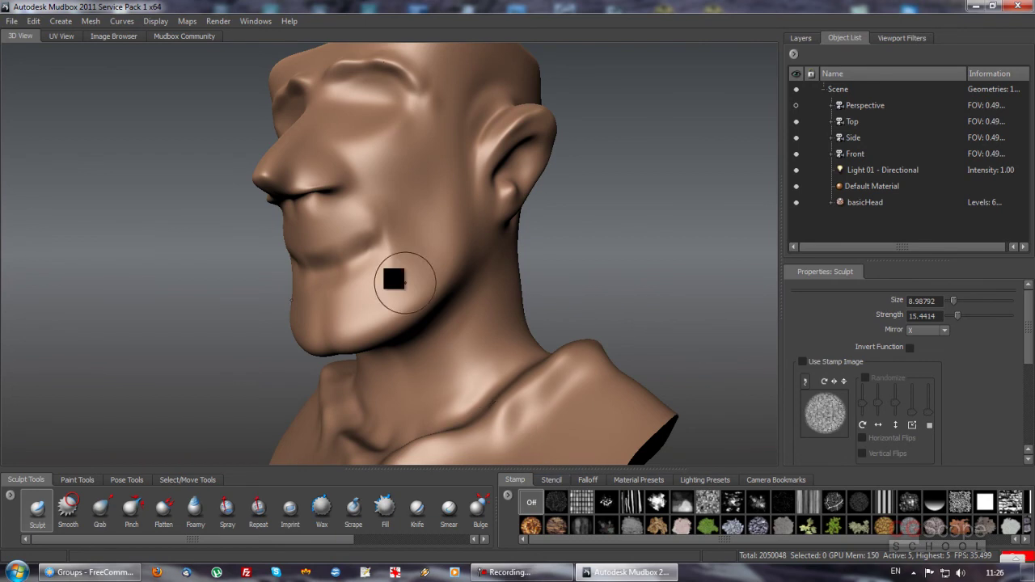
Step: Enlarge the Sculpt brush to about 13.3 and raise ridges on the brows, eyes and lips
mouse_move(405, 208)
left_mouse_down("alt")
mouse_move(450, 294)
mouse_move(439, 219)
left_mouse_up("alt")
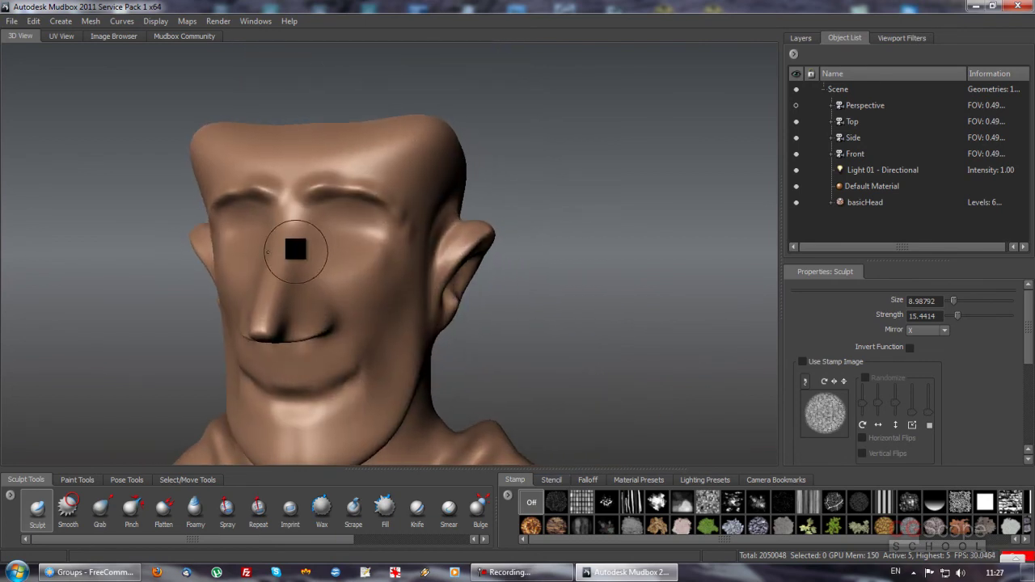
mouse_move(298, 249)
left_mouse_down()
mouse_move(279, 278)
mouse_move(282, 223)
left_mouse_up()
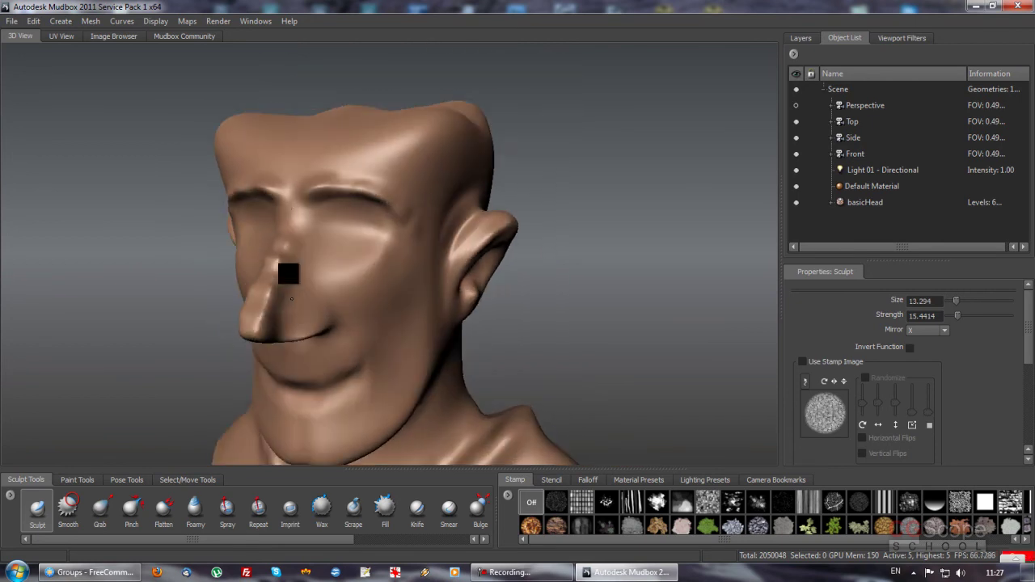
mouse_move(298, 301)
left_mouse_down("alt")
mouse_move(308, 363)
mouse_move(331, 372)
mouse_move(300, 293)
mouse_move(335, 338)
mouse_move(363, 326)
mouse_move(340, 252)
mouse_move(360, 274)
mouse_move(410, 250)
mouse_move(351, 210)
mouse_move(404, 194)
mouse_move(372, 342)
mouse_move(377, 305)
mouse_move(340, 305)
left_mouse_up("alt")
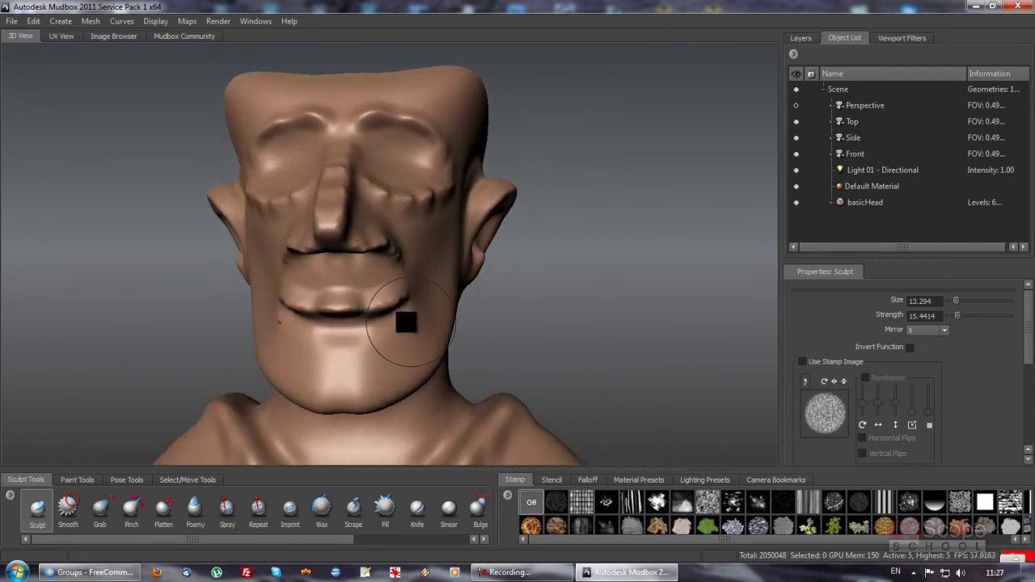
left_click_drag(412, 312, 342, 333, "alt")
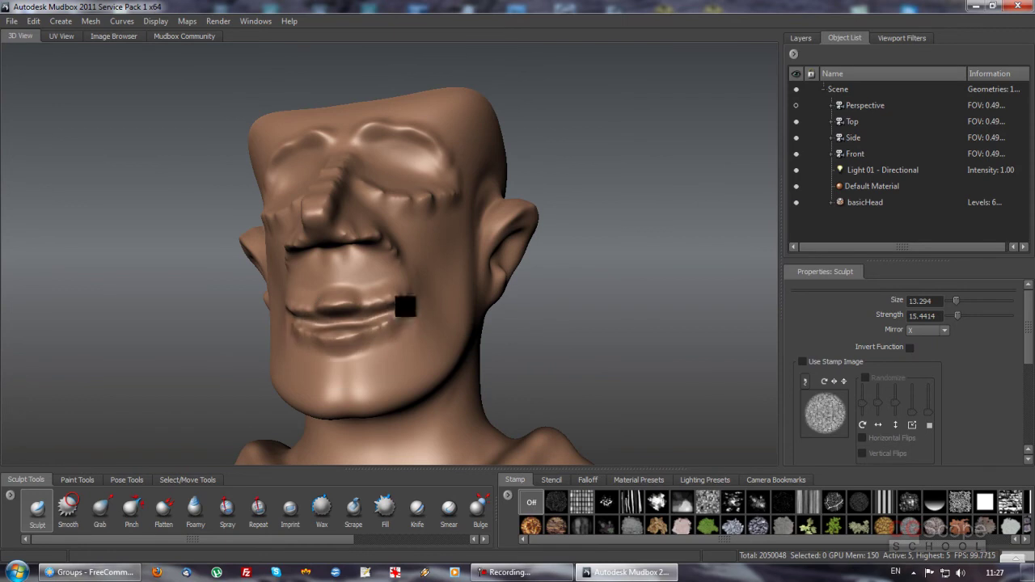
left_click_drag(420, 364, 348, 328, "alt")
mouse_move(399, 321)
left_mouse_down("alt")
mouse_move(416, 428)
mouse_move(460, 227)
mouse_move(415, 294)
mouse_move(428, 296)
mouse_move(342, 208)
mouse_move(445, 224)
mouse_move(436, 269)
mouse_move(543, 282)
mouse_move(482, 208)
mouse_move(504, 202)
mouse_move(546, 229)
mouse_move(428, 186)
mouse_move(375, 185)
mouse_move(397, 297)
mouse_move(424, 254)
mouse_move(438, 261)
mouse_move(406, 224)
mouse_move(426, 257)
mouse_move(420, 245)
mouse_move(490, 231)
mouse_move(396, 306)
mouse_move(407, 231)
mouse_move(456, 224)
mouse_move(465, 286)
mouse_move(443, 296)
left_mouse_up("alt")
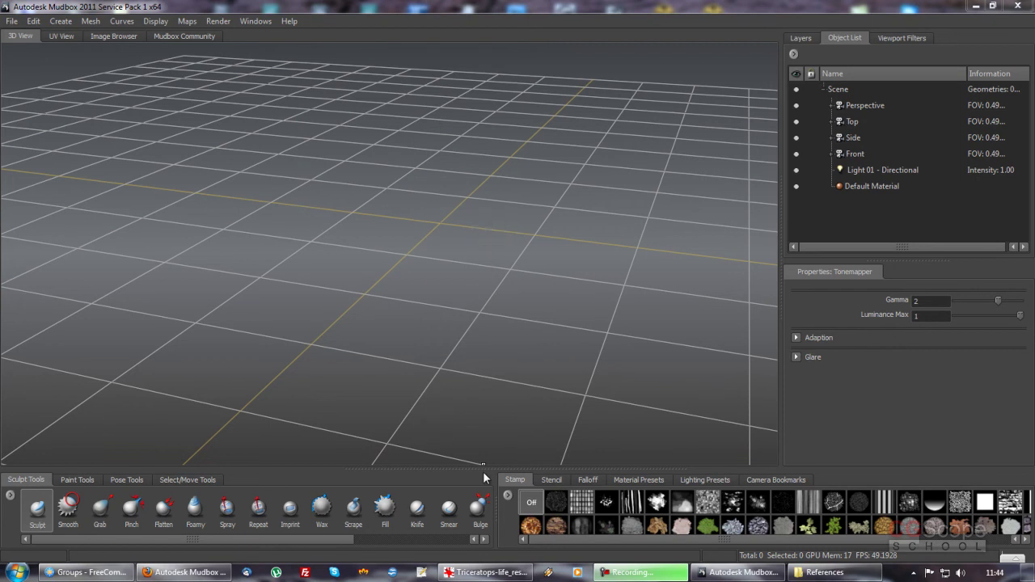
Step: Raise the divider above the bottom trays slightly in the new empty scene
left_click_drag(483, 467, 480, 460)
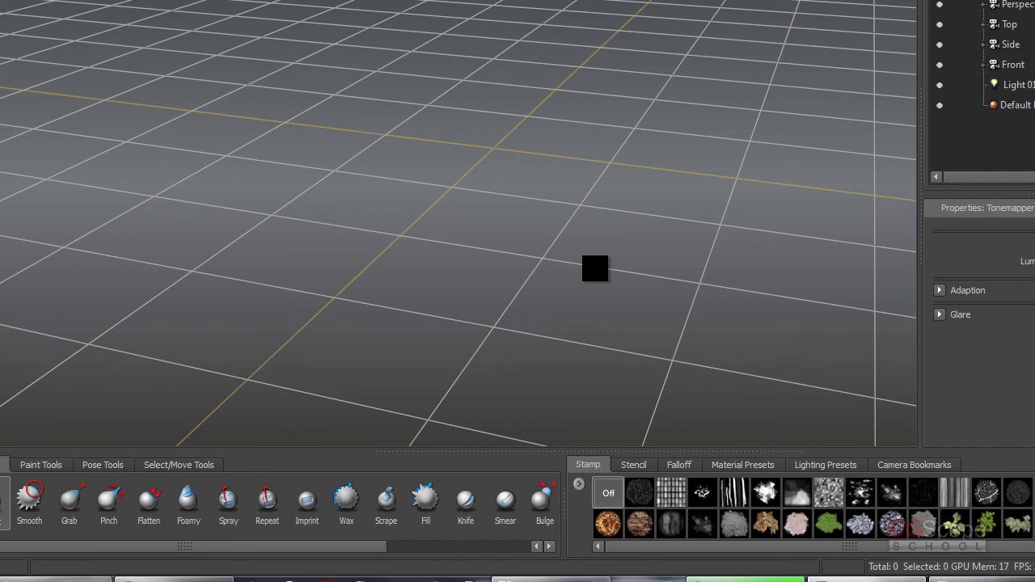
Step: Open the E: drive and go to CGStudents > 3dsMax_Modeling > Dino project > Lesson_04 > Scenes
key("super+r")
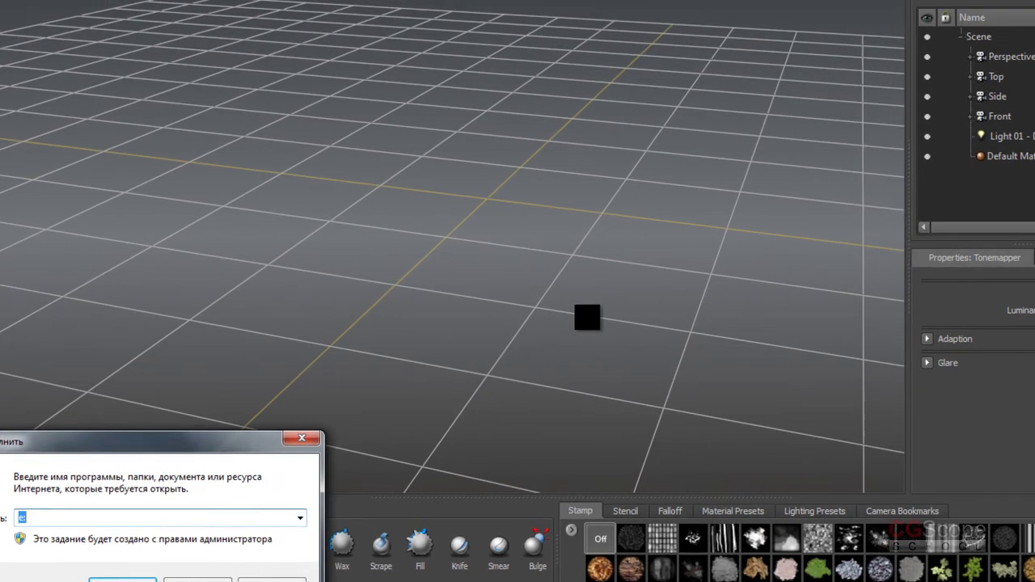
key("Return")
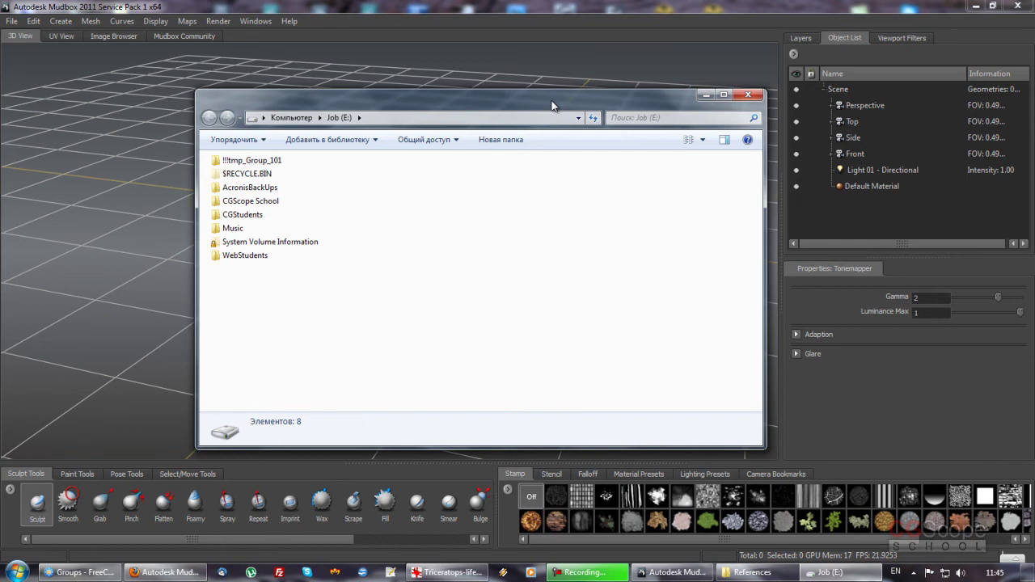
left_click_drag(513, 108, 517, 106)
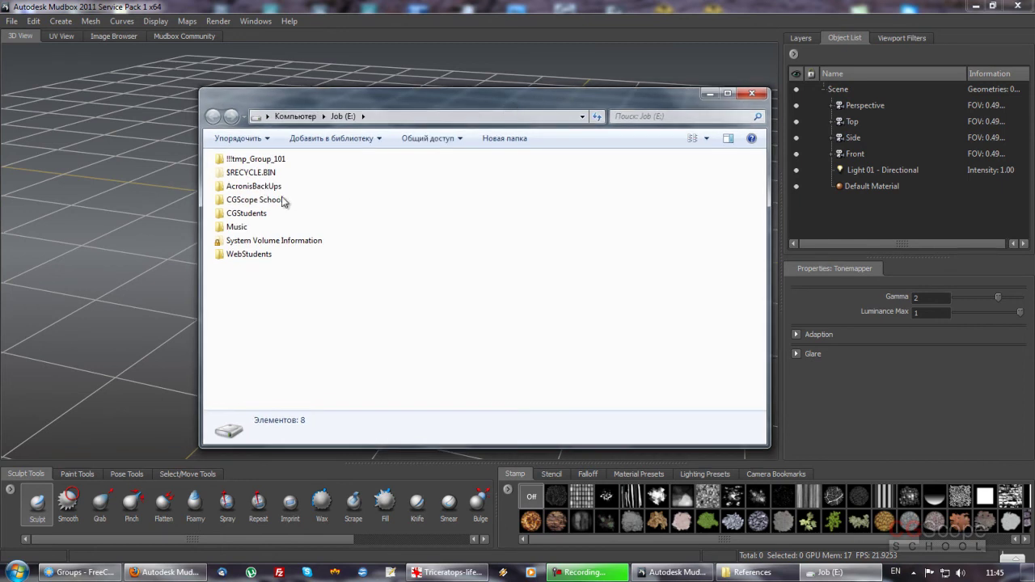
left_click(247, 202)
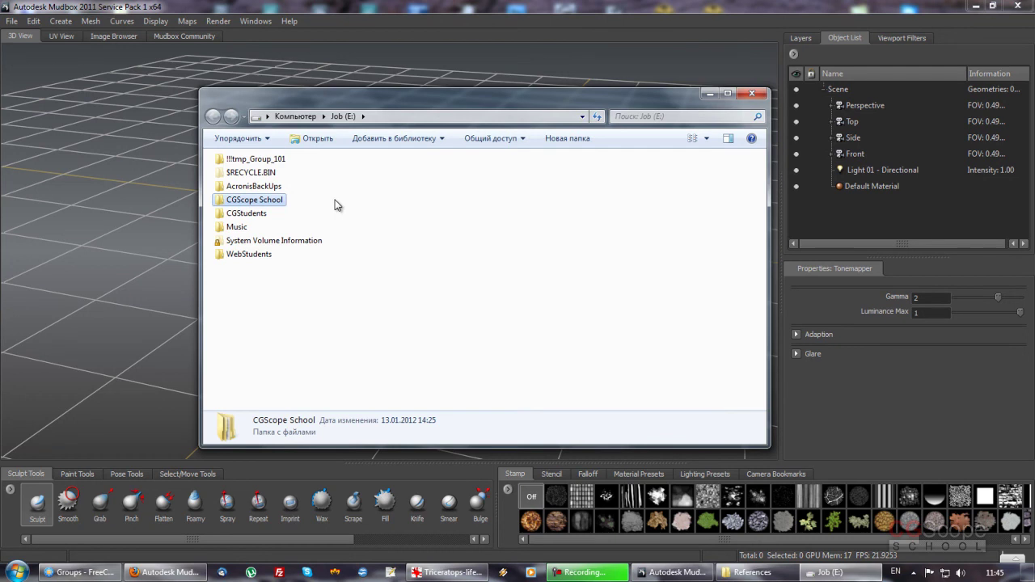
key("Down")
key("Up")
key("Down")
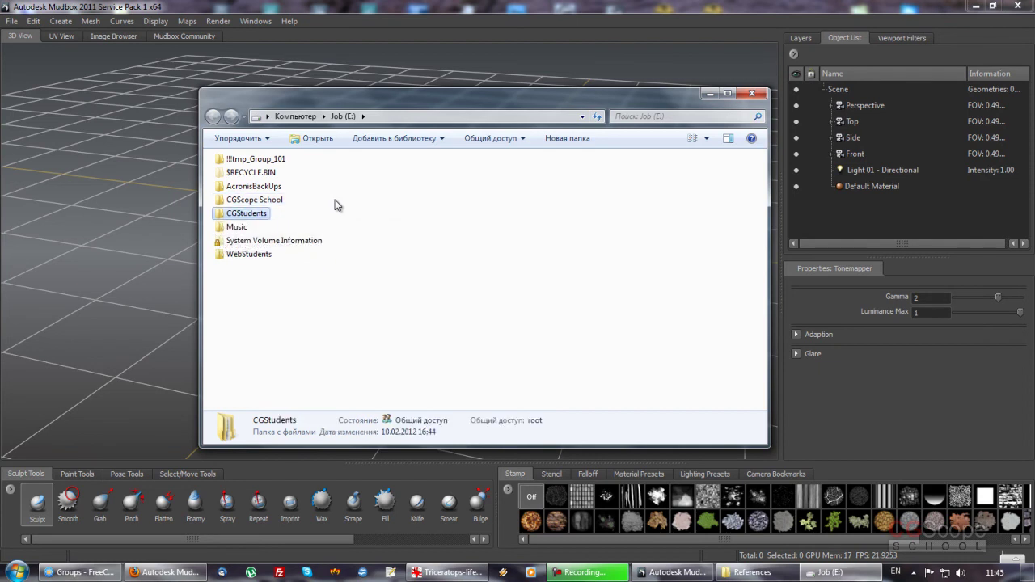
key("Return")
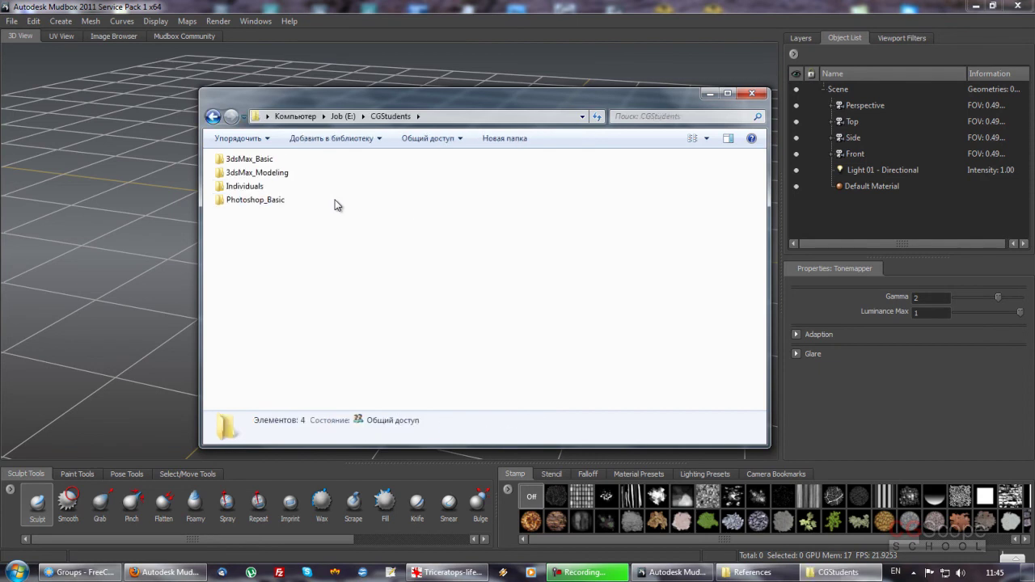
key("Down")
key("Return")
key("Down")
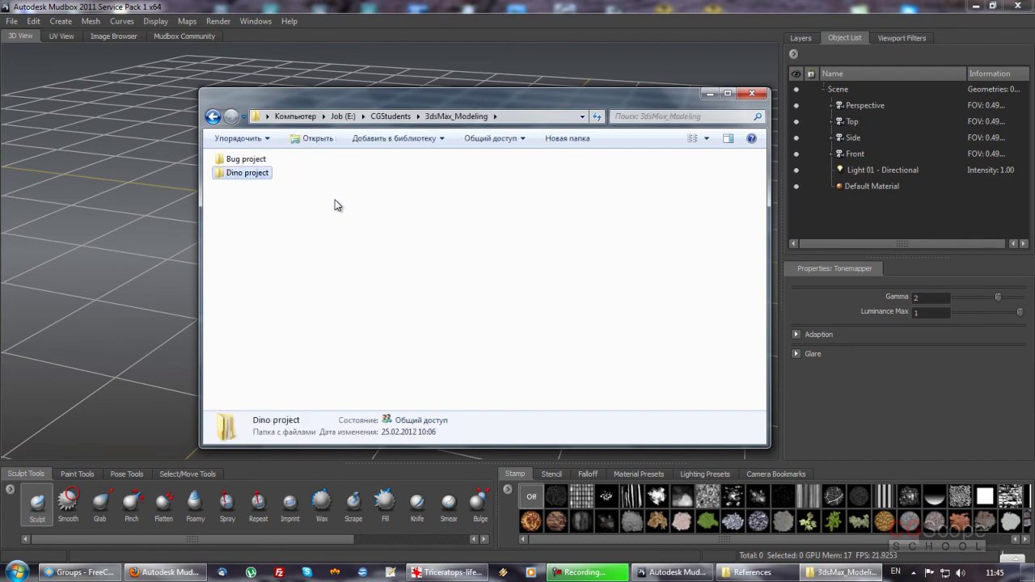
key("Return")
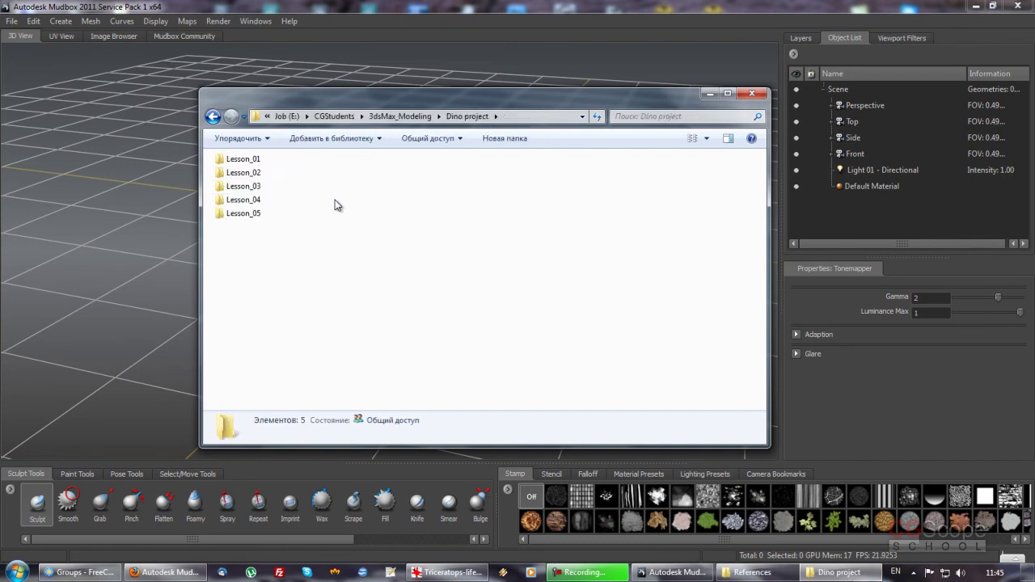
key("Down")
key("Down")
key("Down")
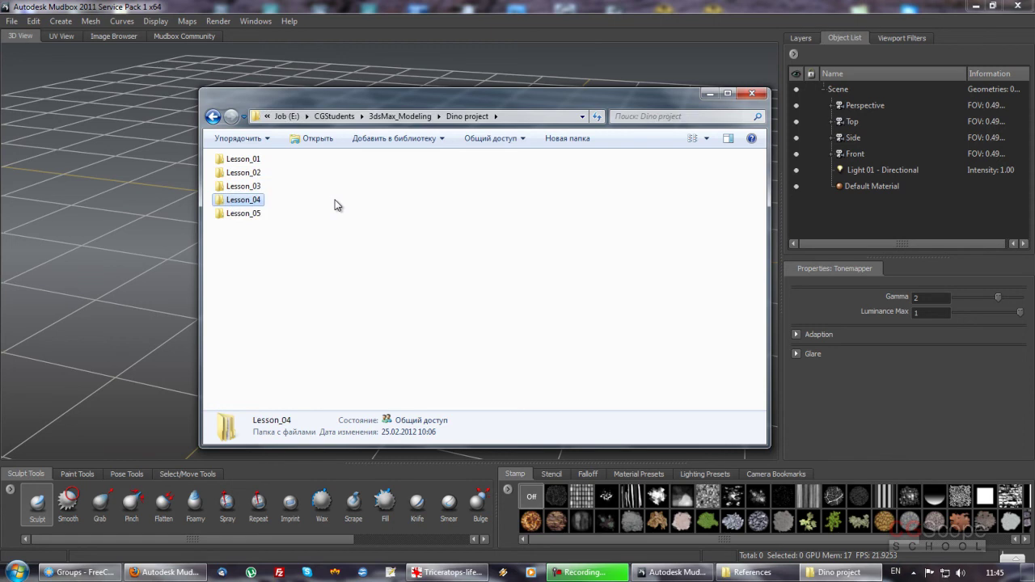
key("Return")
key("Down")
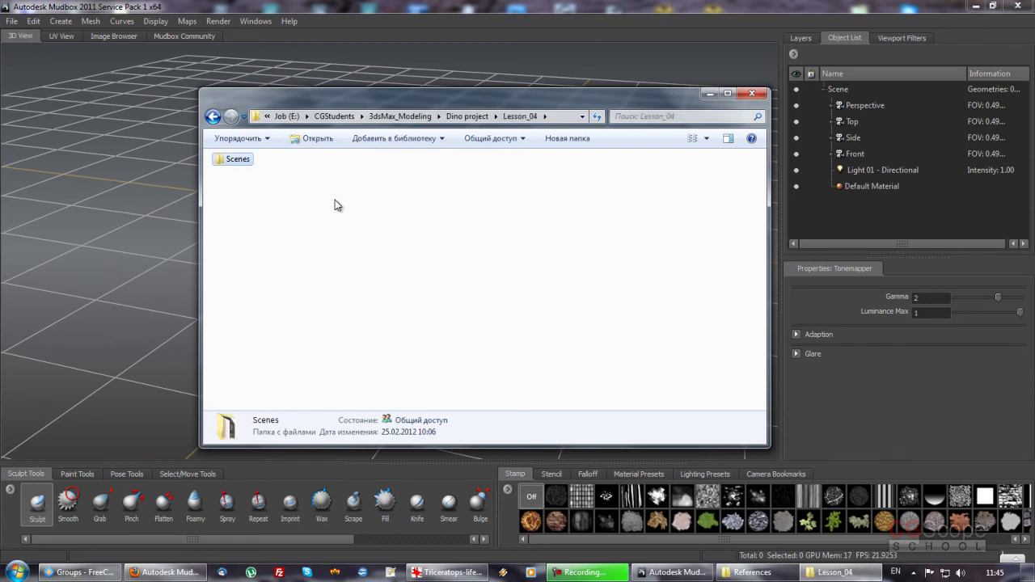
key("Return")
Step: Inspect dino_maquet_low_poly.obj, go back up to the Dino project folder, and minimize Explorer
key("Down")
key("Up")
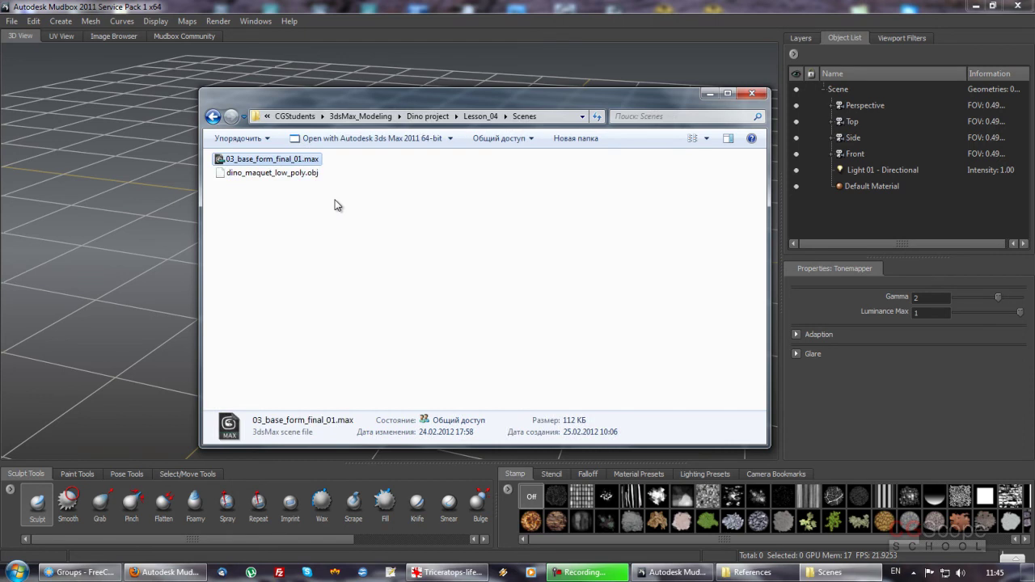
key("Down")
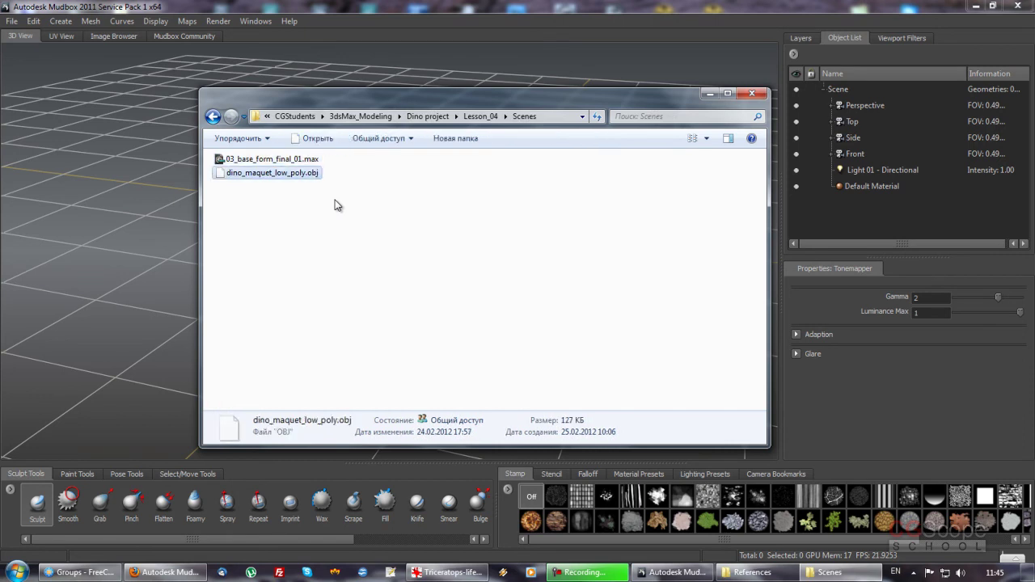
mouse_move(272, 173)
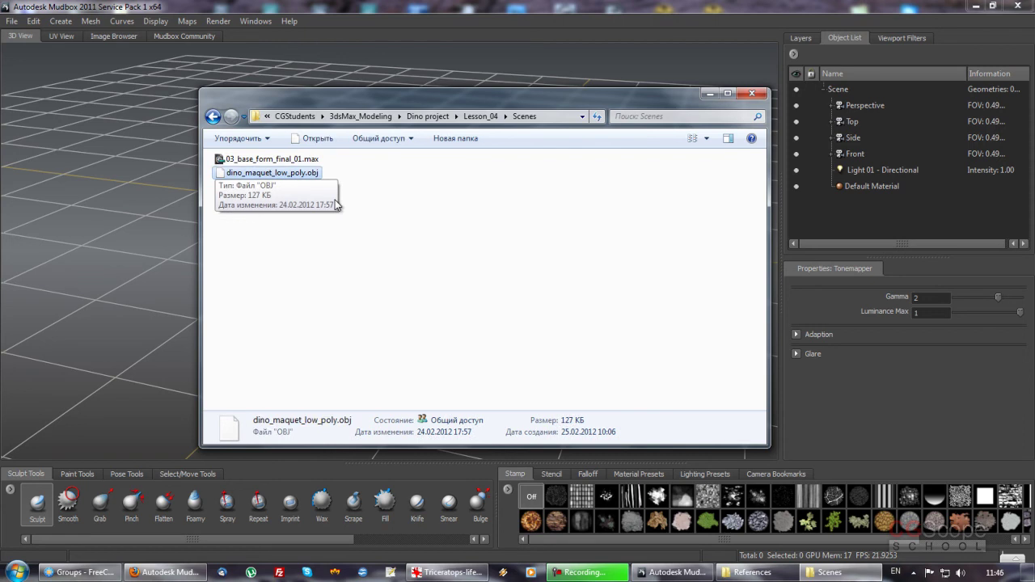
key("Up")
key("Down")
key("Up")
key("BackSpace")
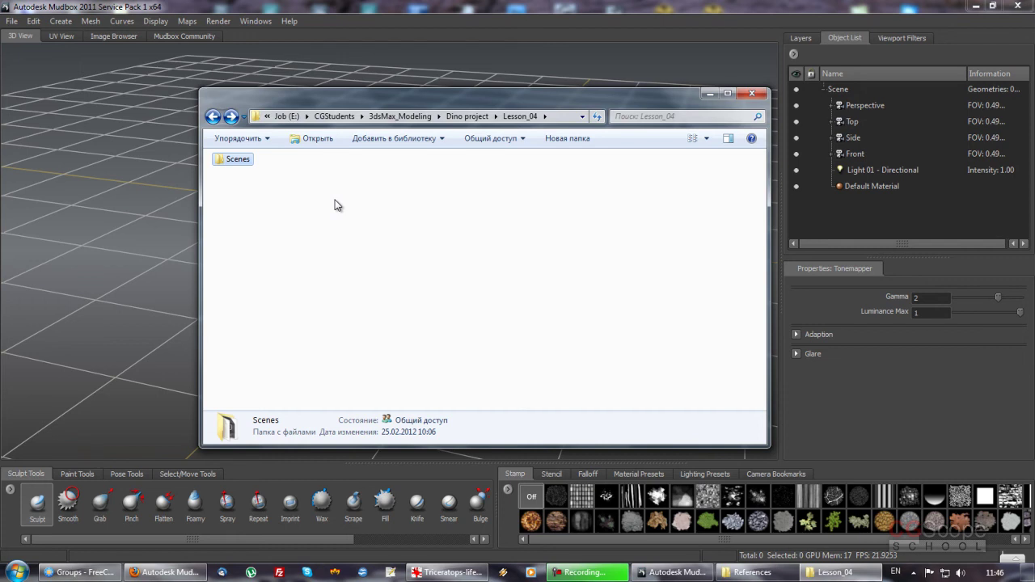
key("BackSpace")
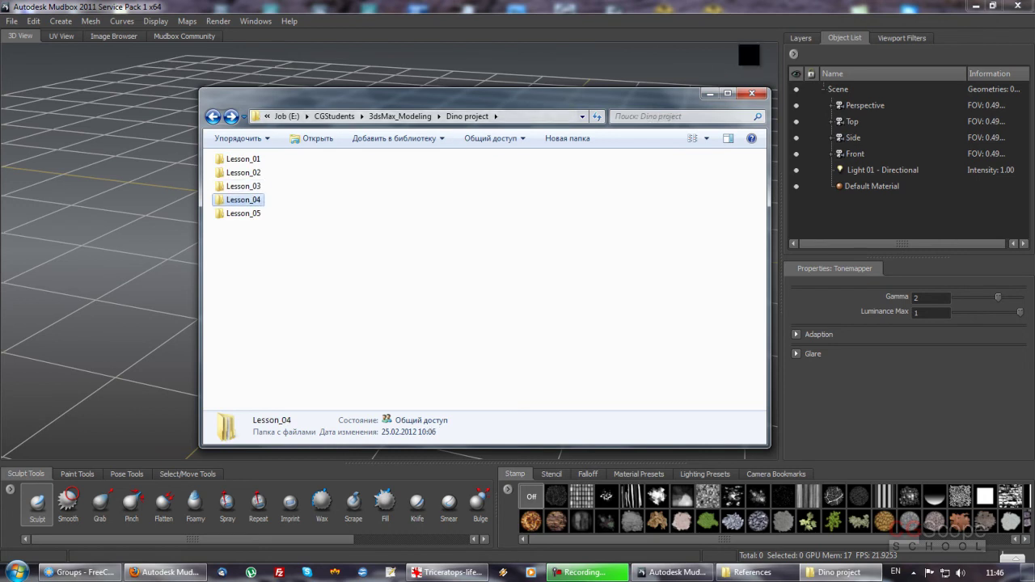
left_click(708, 93)
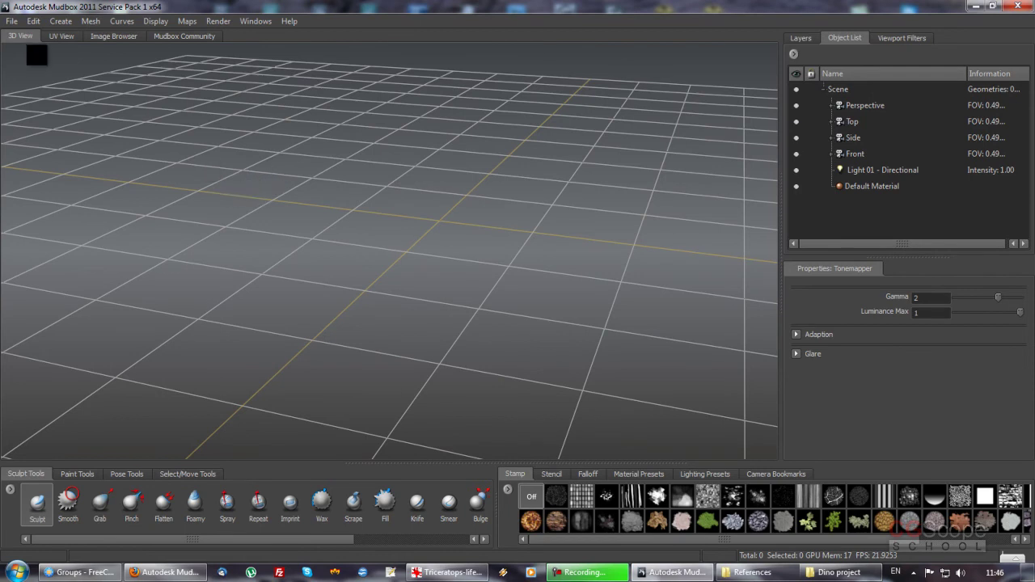
left_click(12, 22)
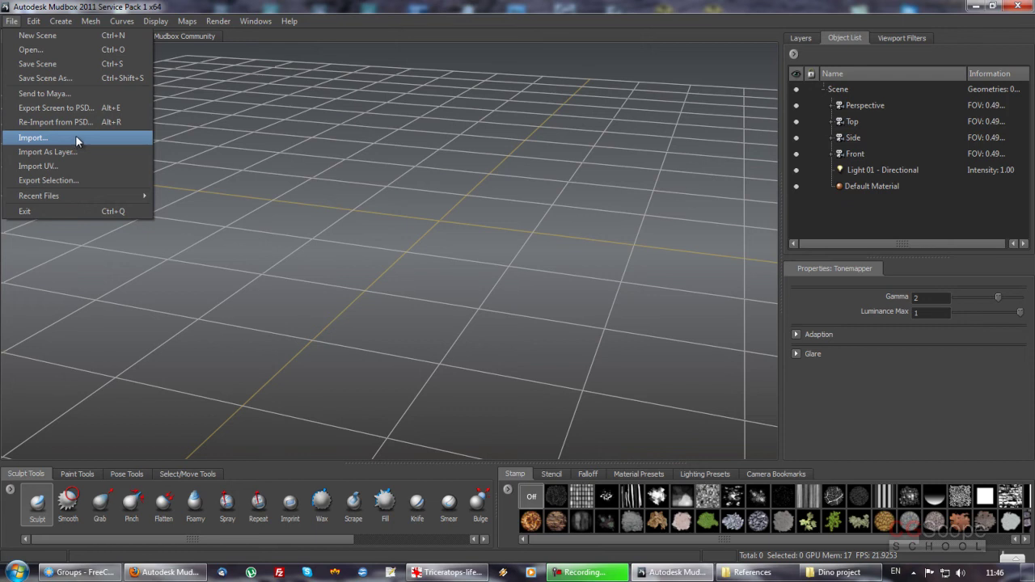
left_click(76, 137)
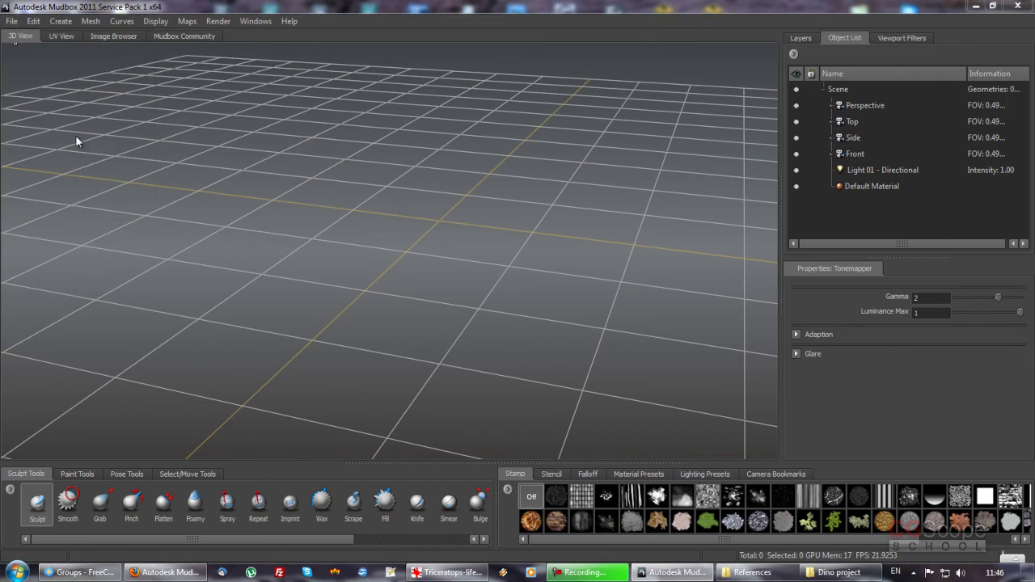
left_click_drag(433, 75, 356, 69)
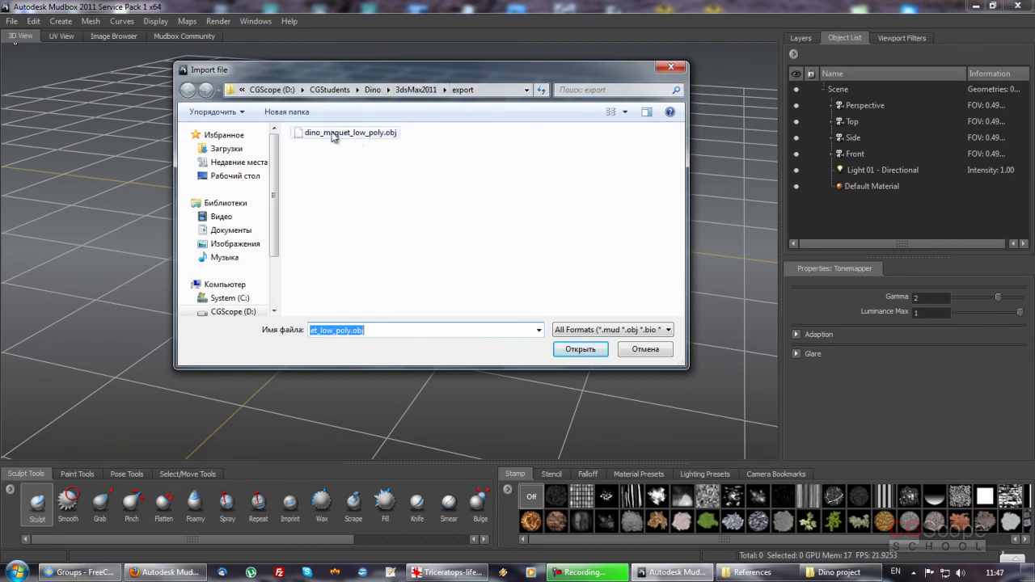
left_click(648, 330)
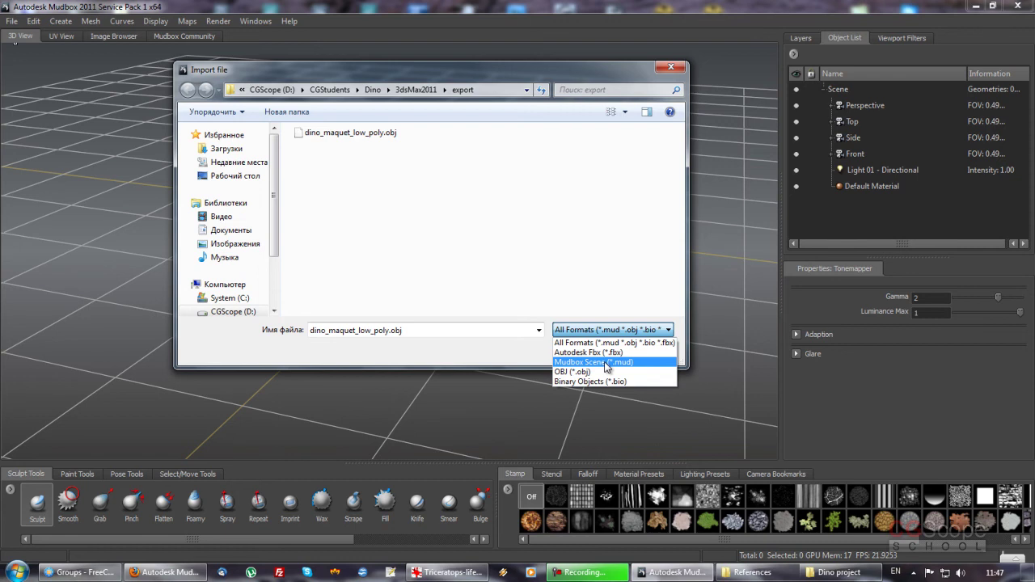
left_click(500, 351)
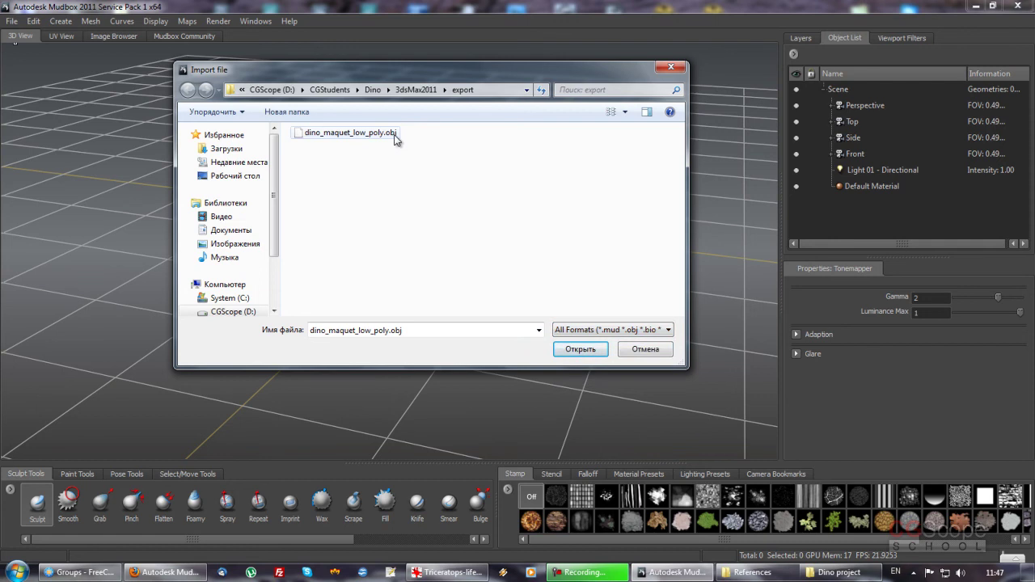
left_click_drag(470, 68, 451, 76)
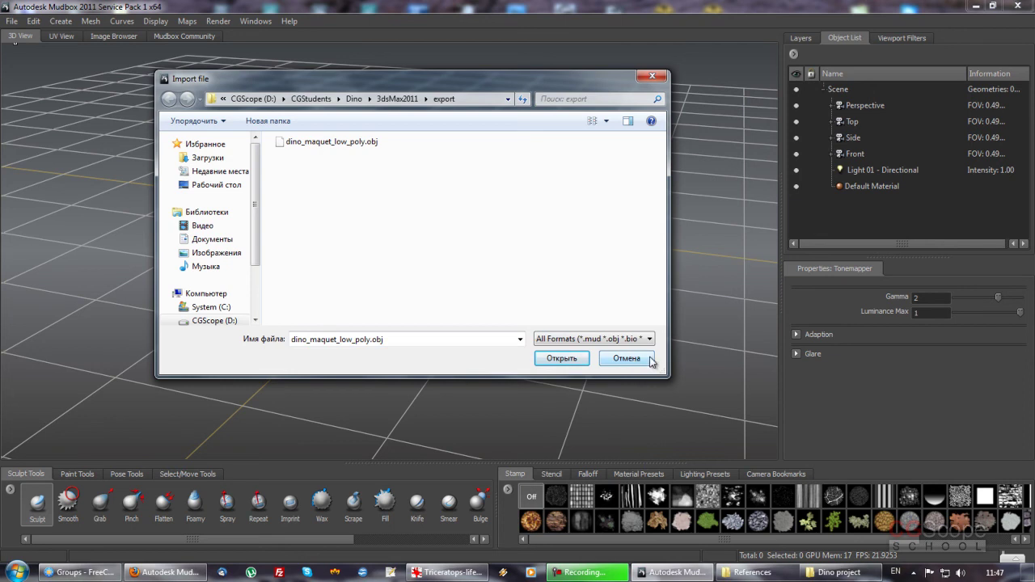
left_click(627, 358)
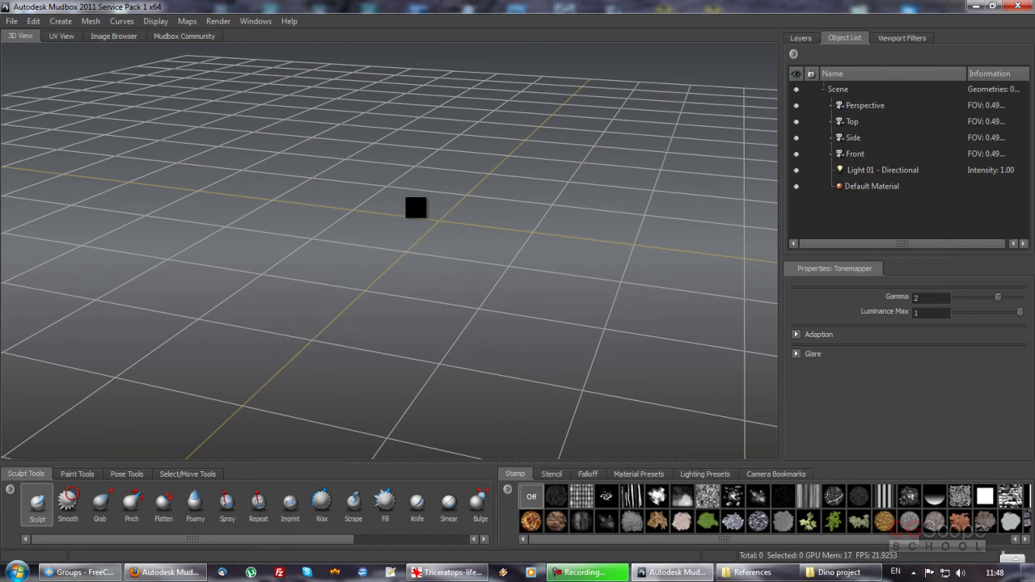
Step: Open Mudbox's Windows menu to reach the Preferences entry
left_click_drag(416, 208, 243, 50, "alt")
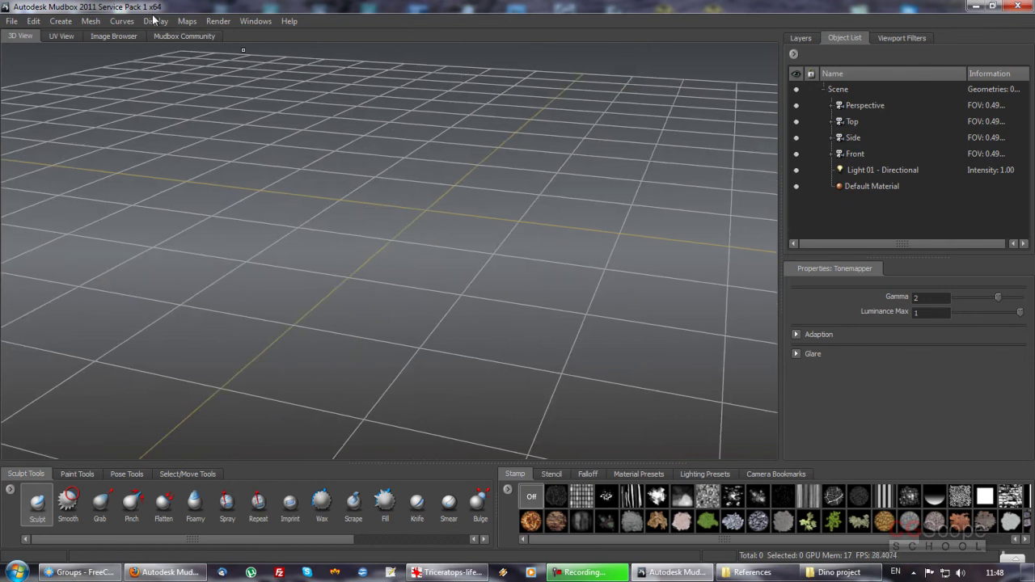
left_click(255, 24)
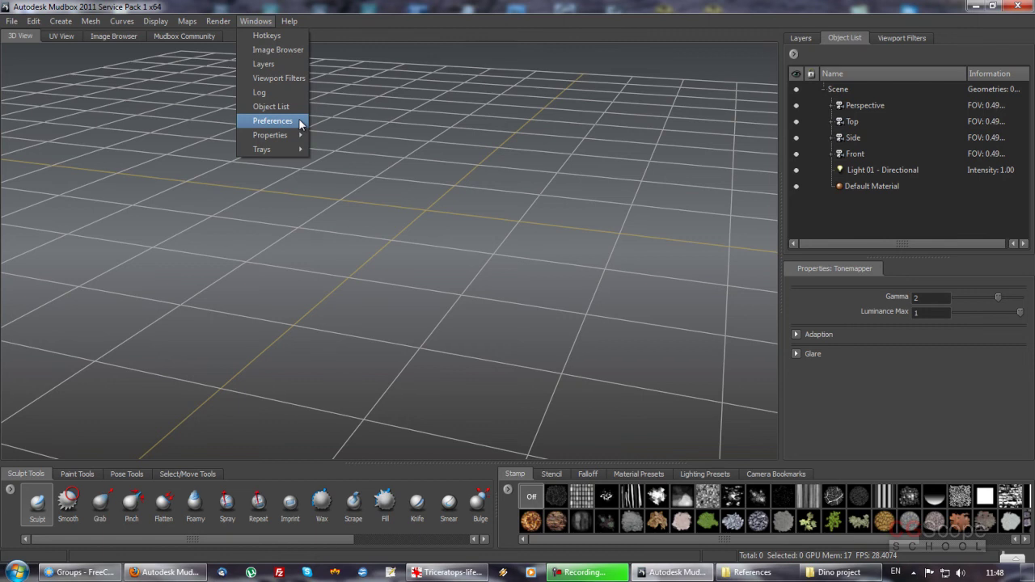
Step: Open Preferences and look through the Color settings
left_click(300, 122)
left_click_drag(544, 159, 400, 64)
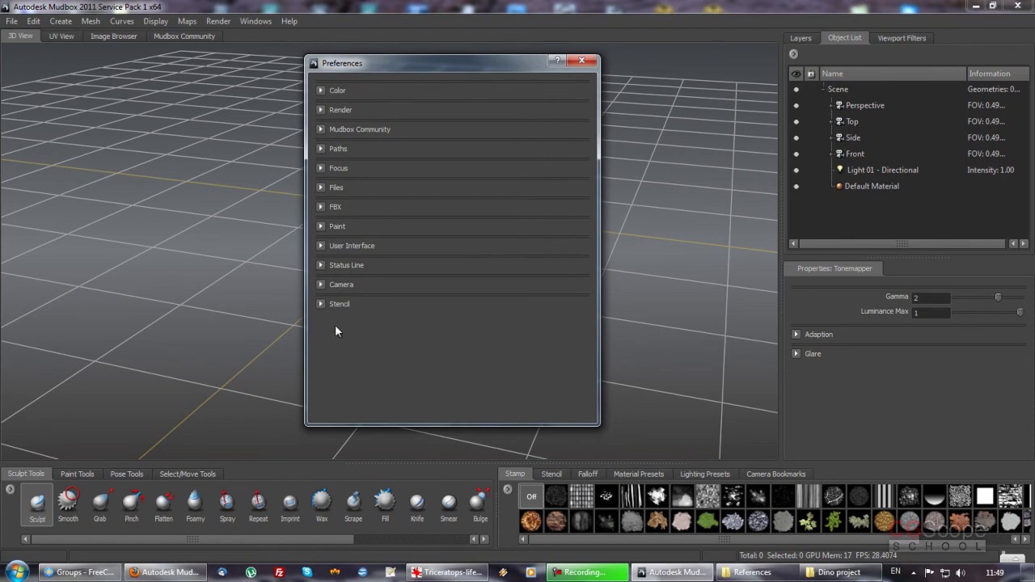
left_click(320, 90)
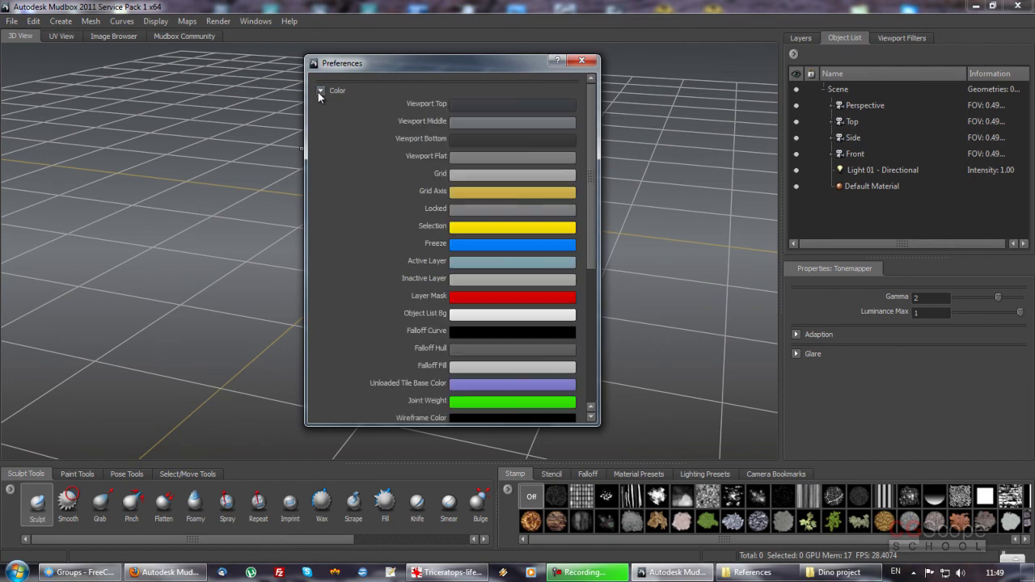
scroll(594, 173, "down", 1)
scroll(595, 176, "down", 1)
scroll(594, 161, "down", 1)
scroll(595, 161, "up", 2)
scroll(597, 150, "up", 1)
left_click(320, 91)
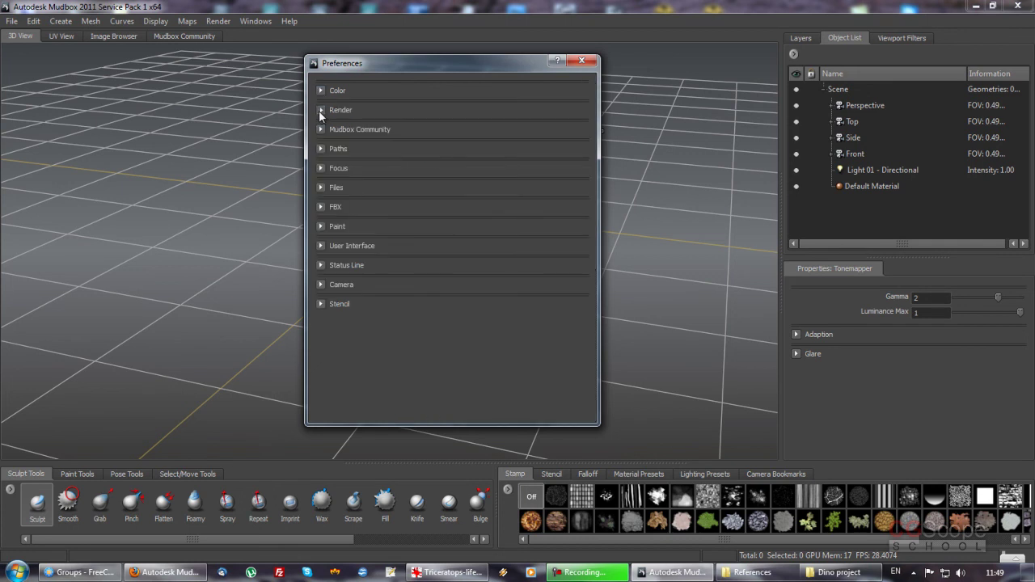
Step: Review the Render settings, then uncheck Enable Mudbox Community
left_click(320, 110)
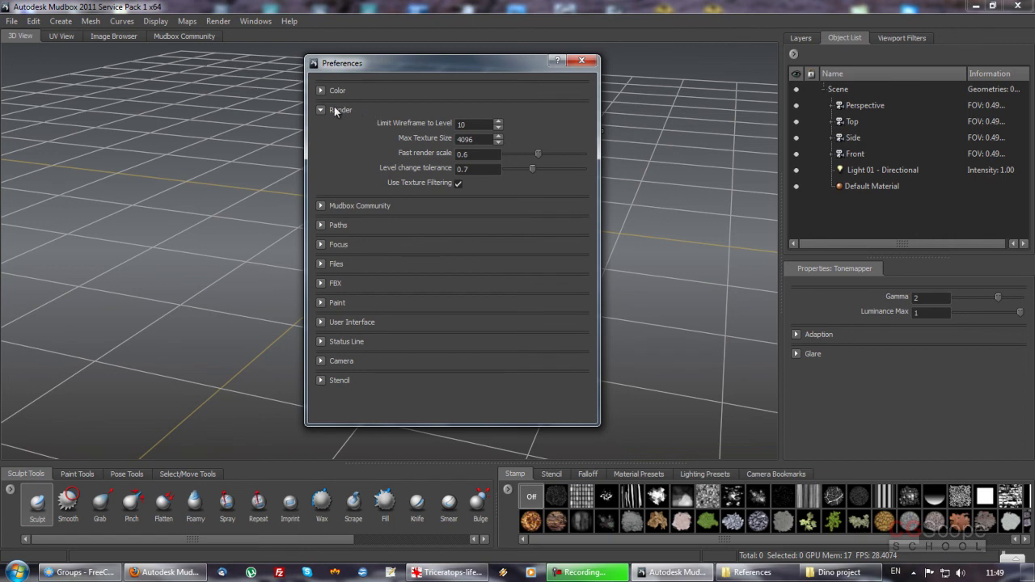
left_click_drag(466, 61, 478, 65)
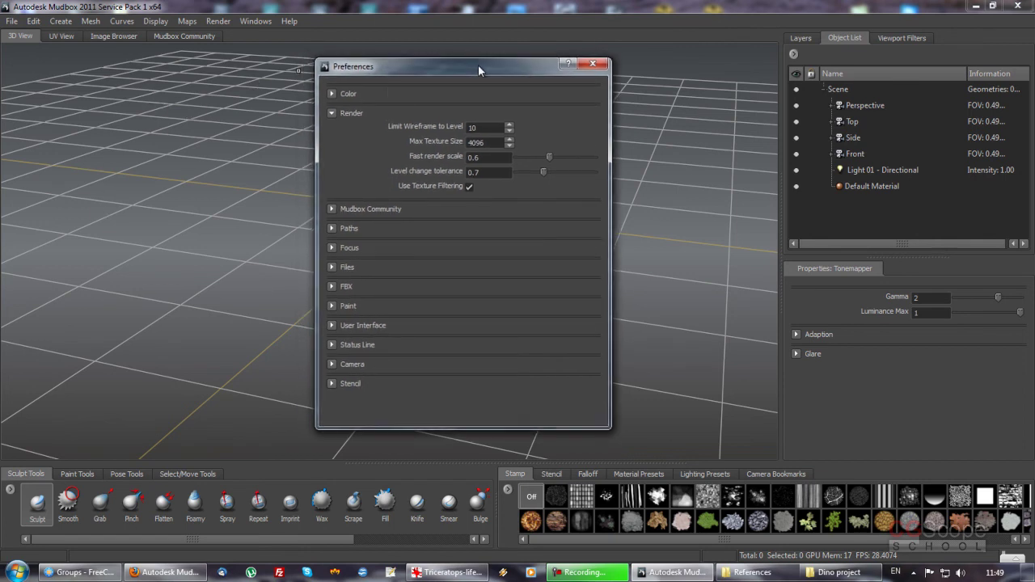
left_click(330, 114)
left_click(331, 132)
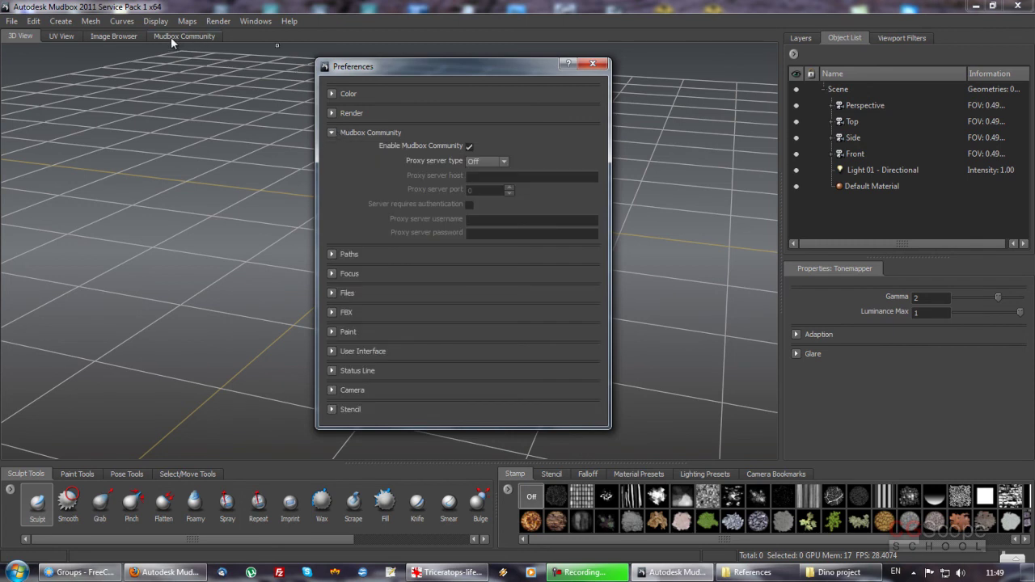
left_click(469, 146)
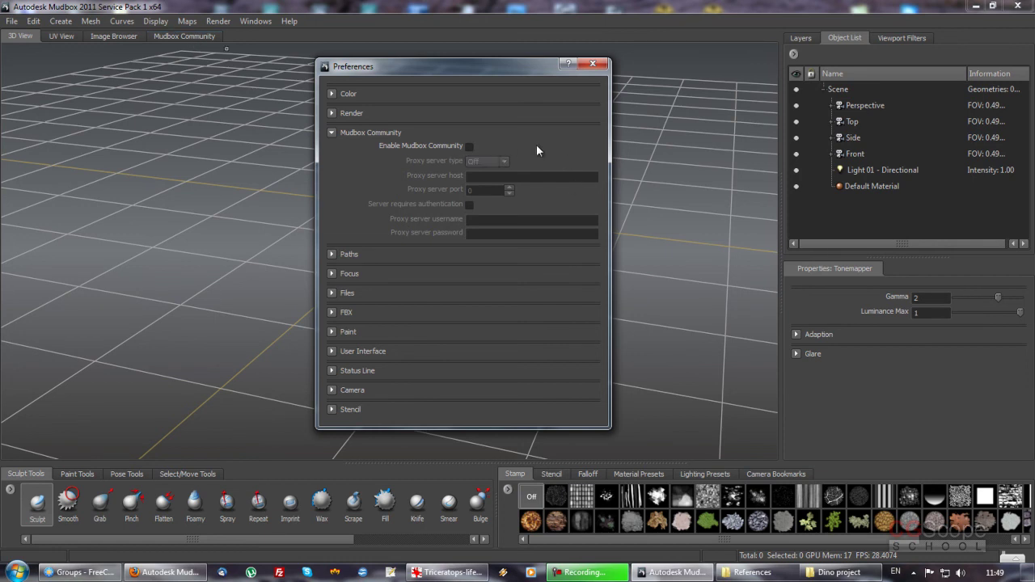
left_click(332, 132)
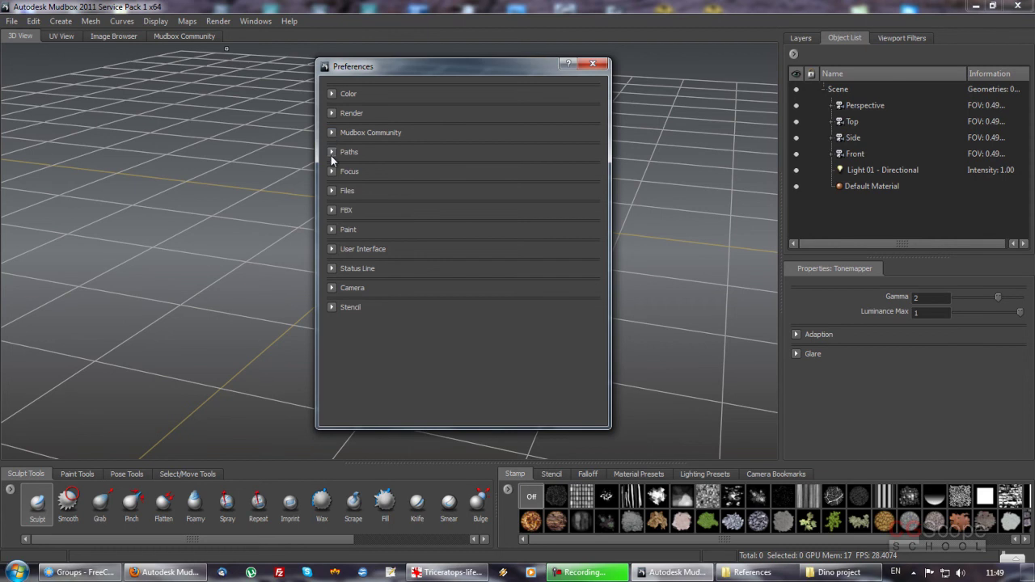
Step: Expand the Paths preferences and scroll through its settings
left_click(330, 152)
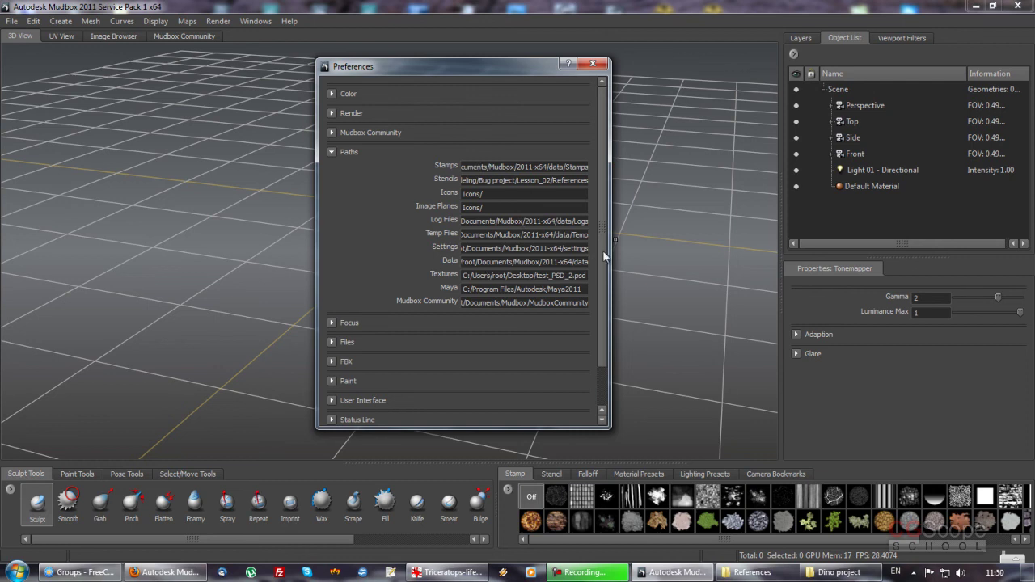
left_click_drag(603, 250, 604, 278)
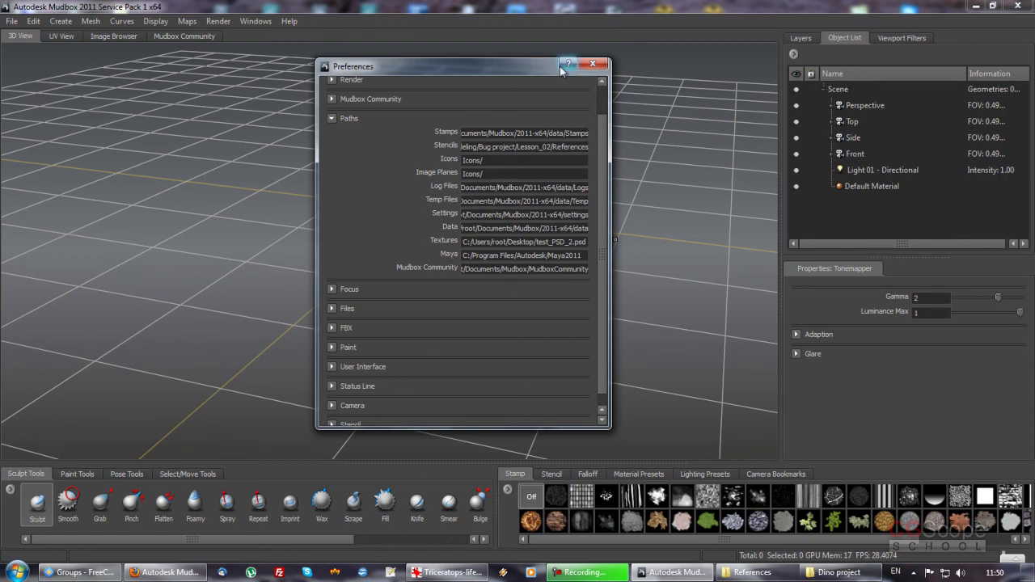
left_click_drag(409, 64, 417, 65)
Step: Open and dismiss the File menu, then collapse the Paths section
left_click(11, 22)
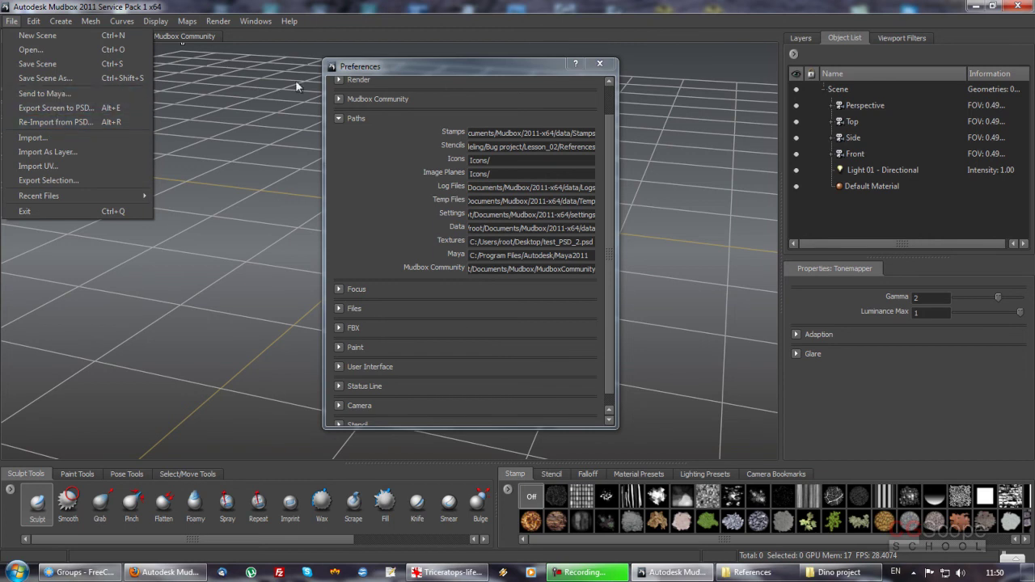
left_click(432, 69)
left_click(340, 119)
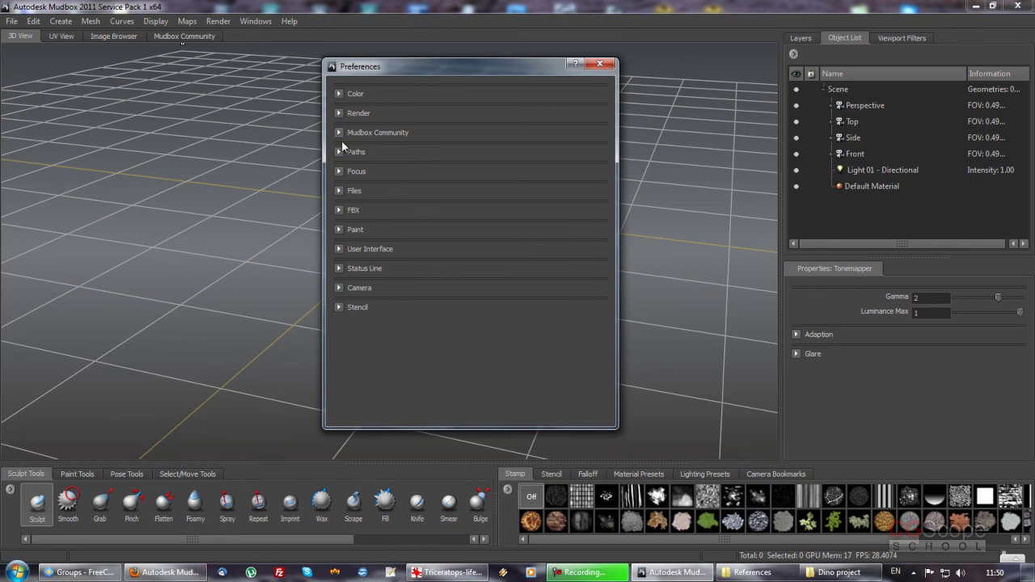
Step: Peek into the Focus, Files, FBX and Paint preferences, then expand User Interface
left_click(340, 173)
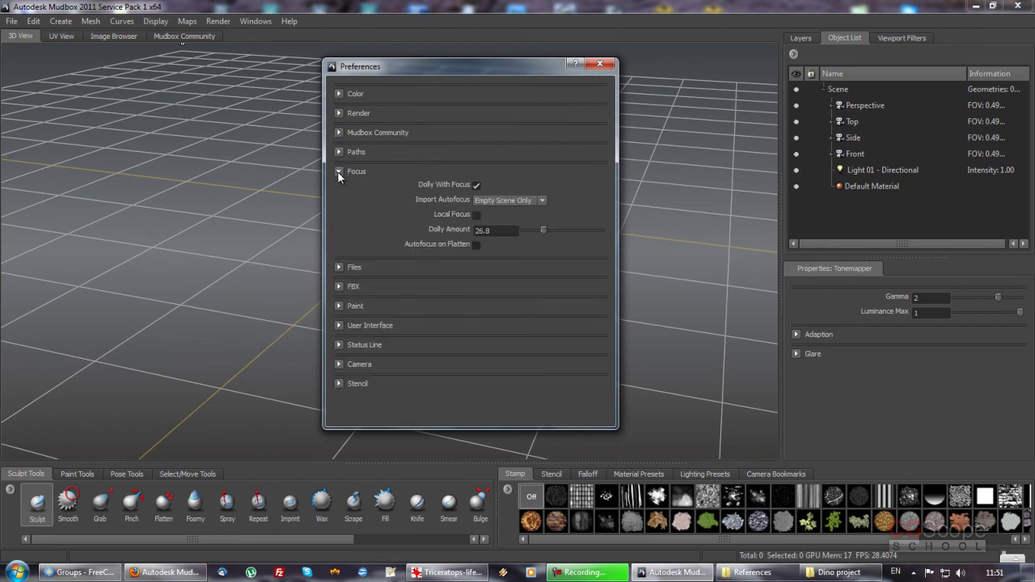
left_click(339, 173)
left_click(338, 191)
left_click(337, 191)
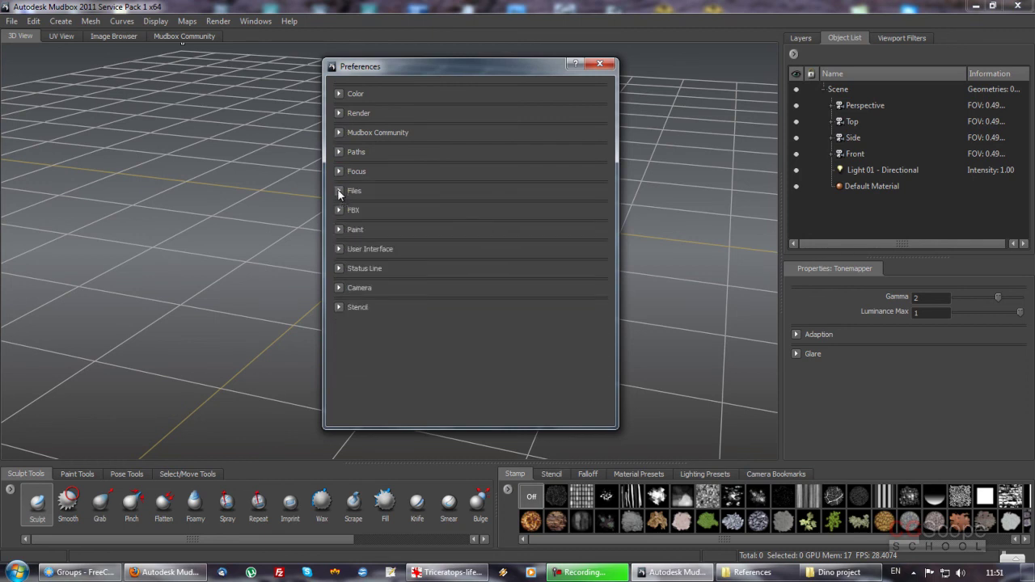
left_click(337, 210)
left_click(337, 210)
left_click(338, 230)
left_click(338, 229)
left_click(339, 248)
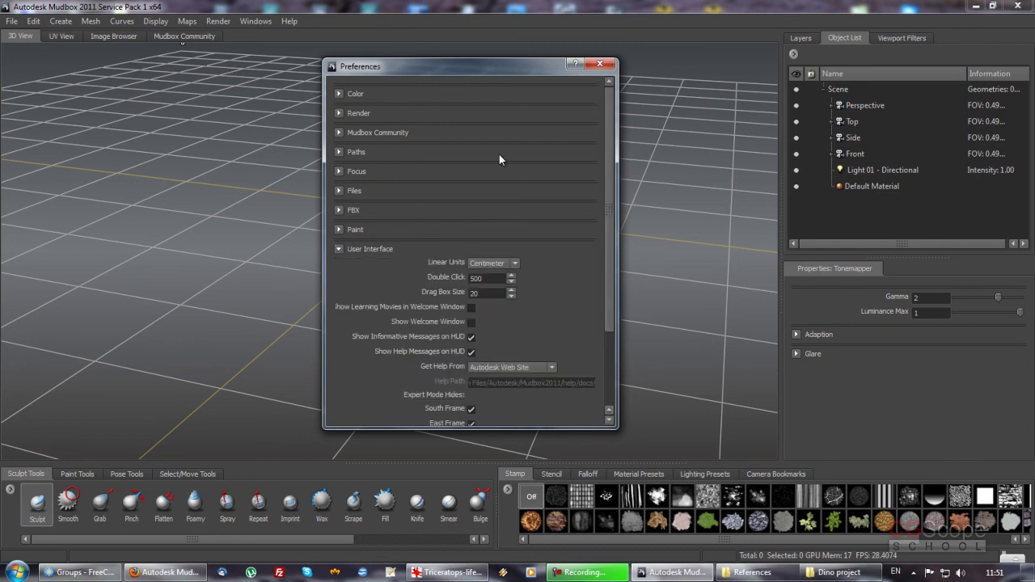
Step: Change the User Interface Linear Units from Centimeter to Millimeter
left_click_drag(509, 72, 487, 62)
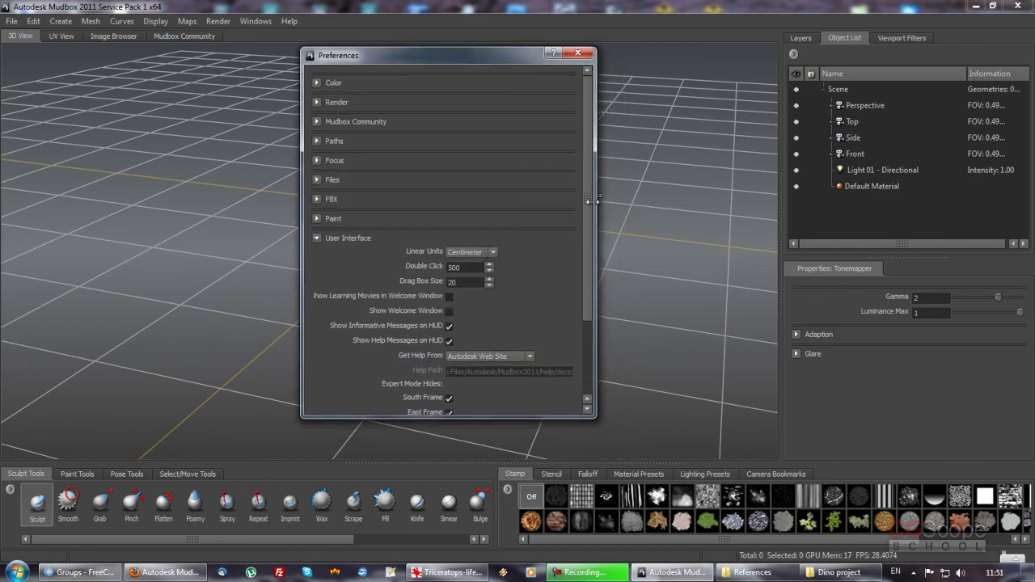
left_click_drag(588, 206, 580, 247)
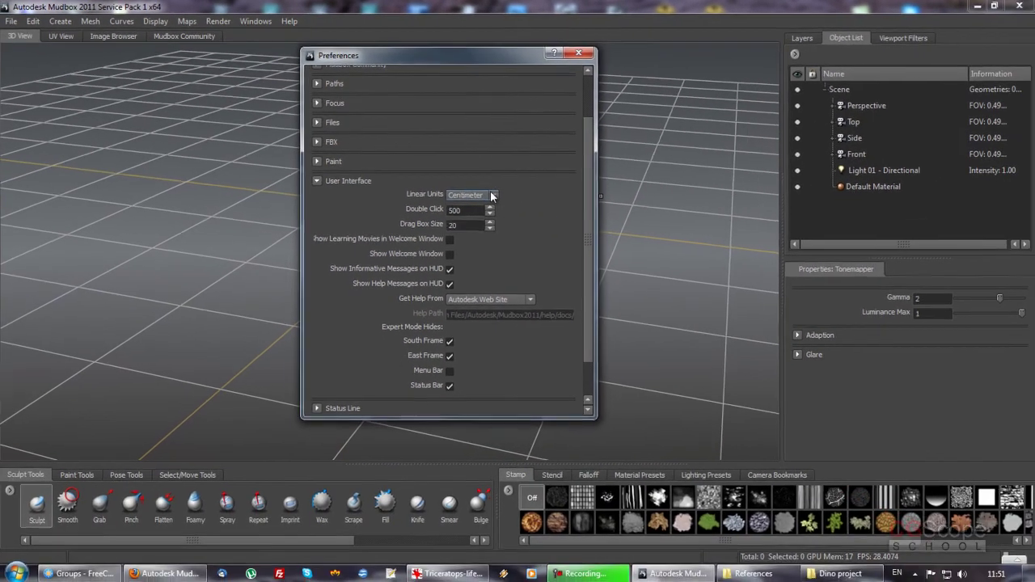
left_click(492, 196)
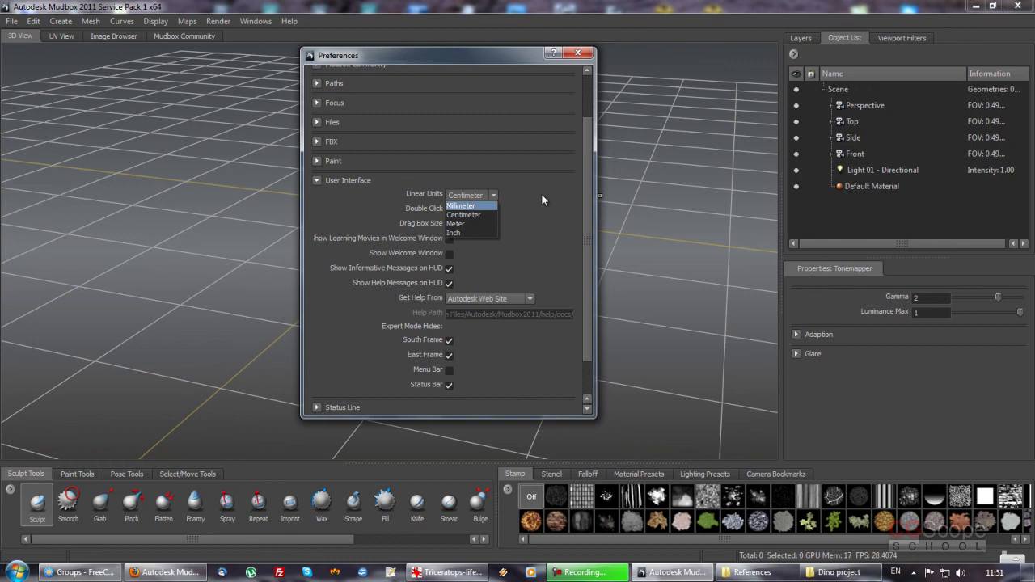
left_click(518, 209)
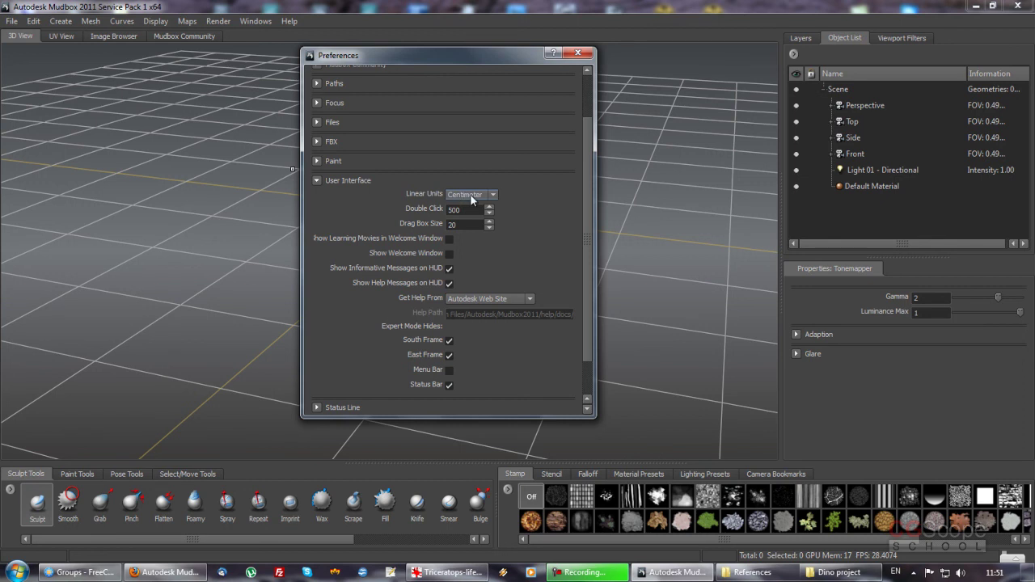
left_click(471, 197)
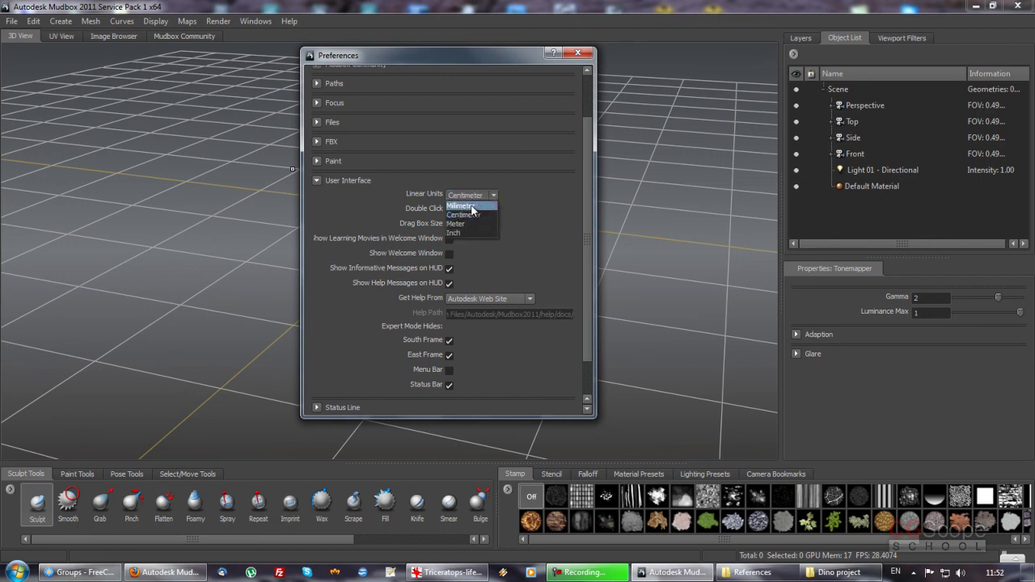
left_click(464, 207)
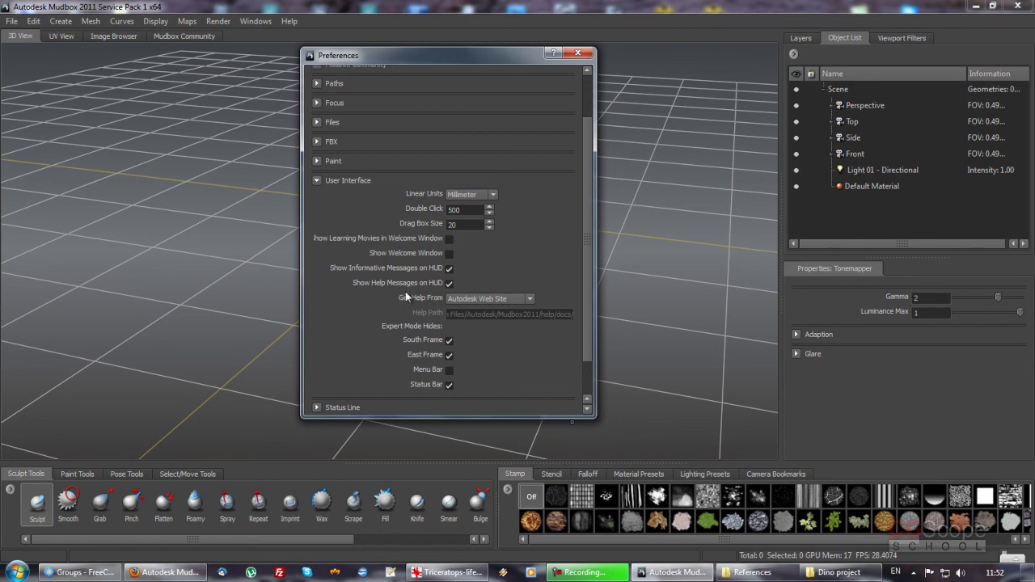
Step: Set Get Help From to Local Machine/Network and acknowledge the Help Not Found message
left_click(288, 22)
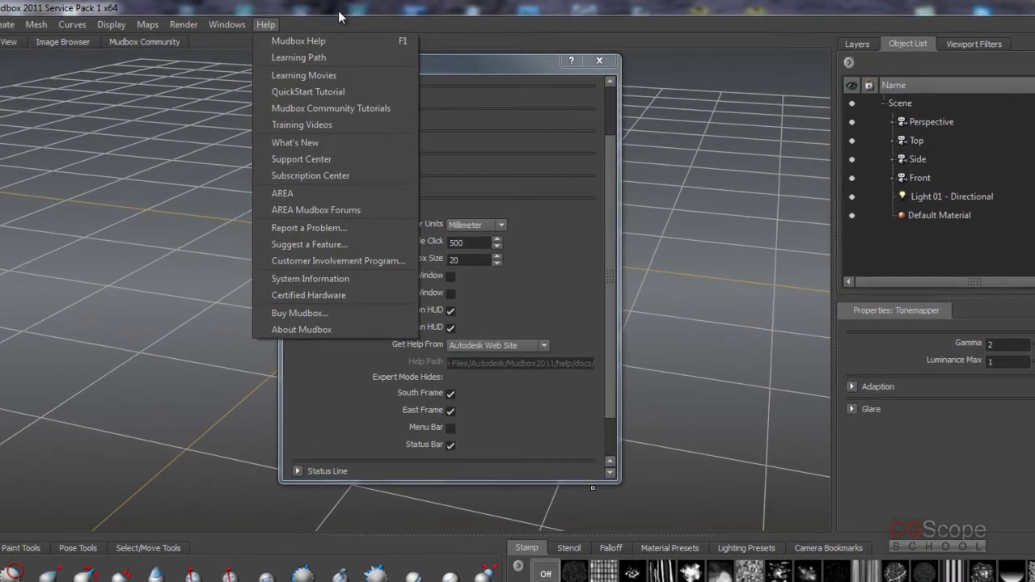
left_click(289, 21)
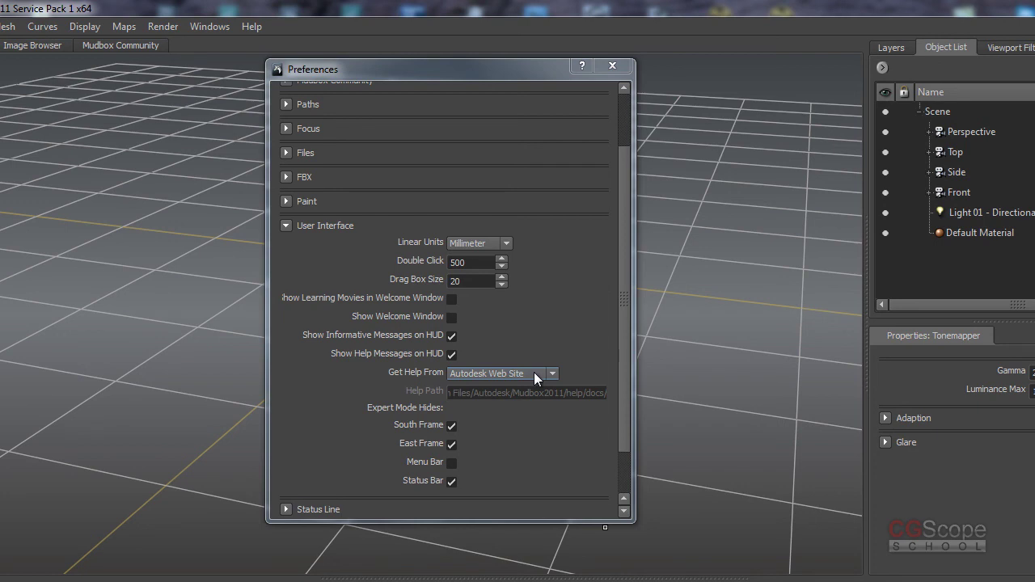
mouse_move(625, 362)
left_mouse_down()
mouse_move(623, 388)
mouse_move(623, 377)
left_mouse_up()
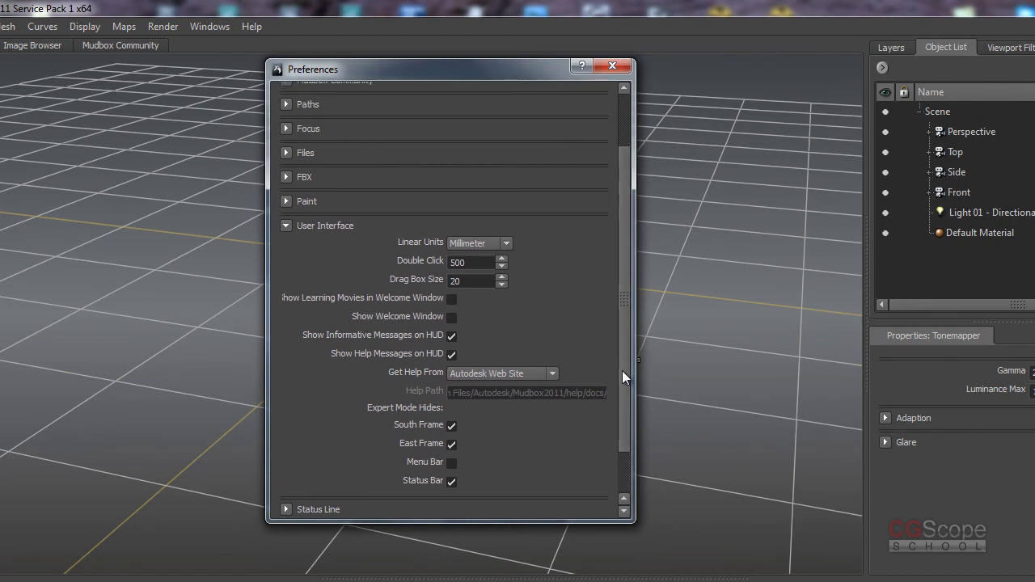
left_click(556, 374)
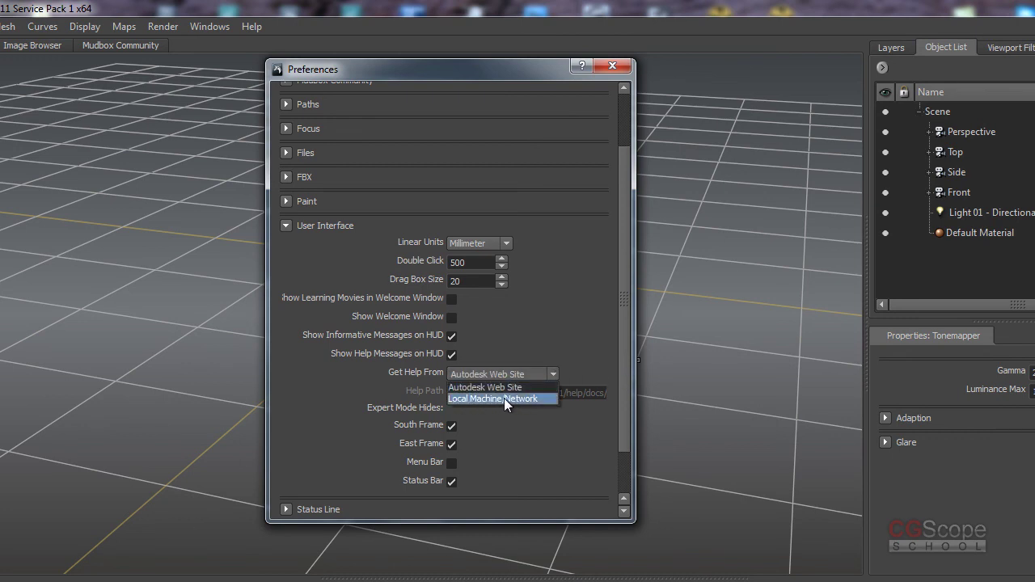
left_click(533, 399)
left_click_drag(572, 301, 605, 257)
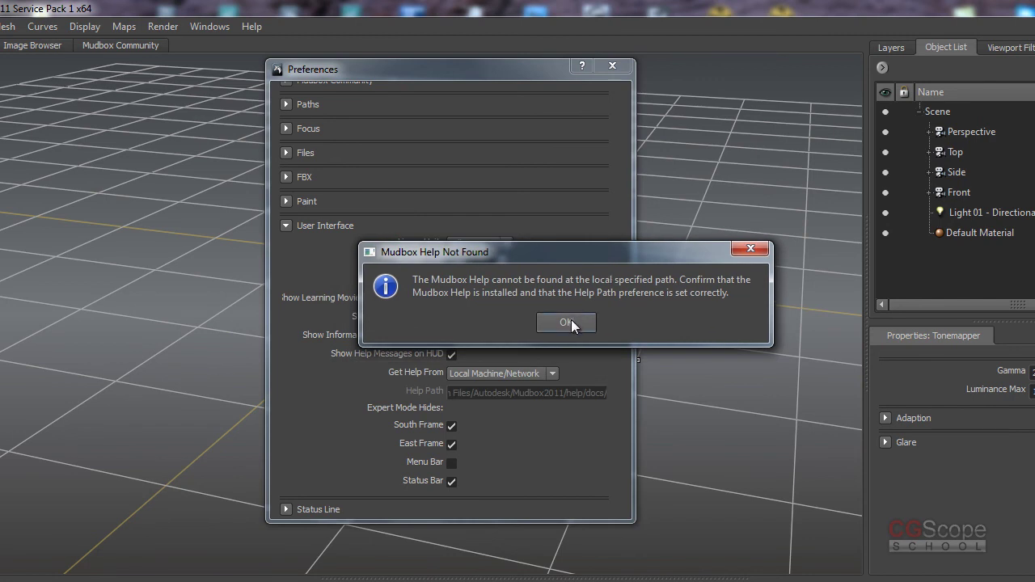
left_click(566, 322)
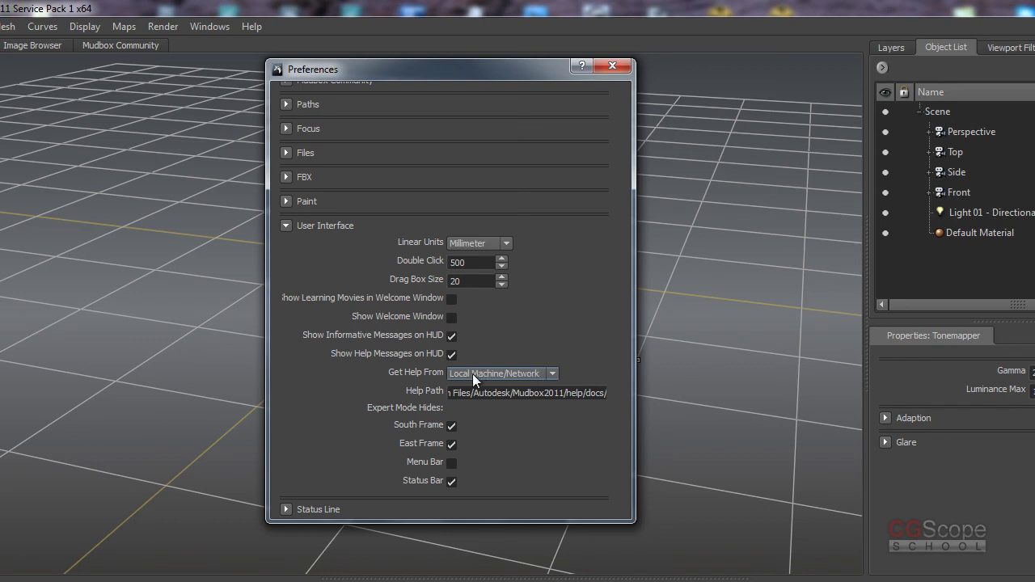
Step: Read through the full Help Path, then bring up the Windows Run prompt
left_click(507, 394)
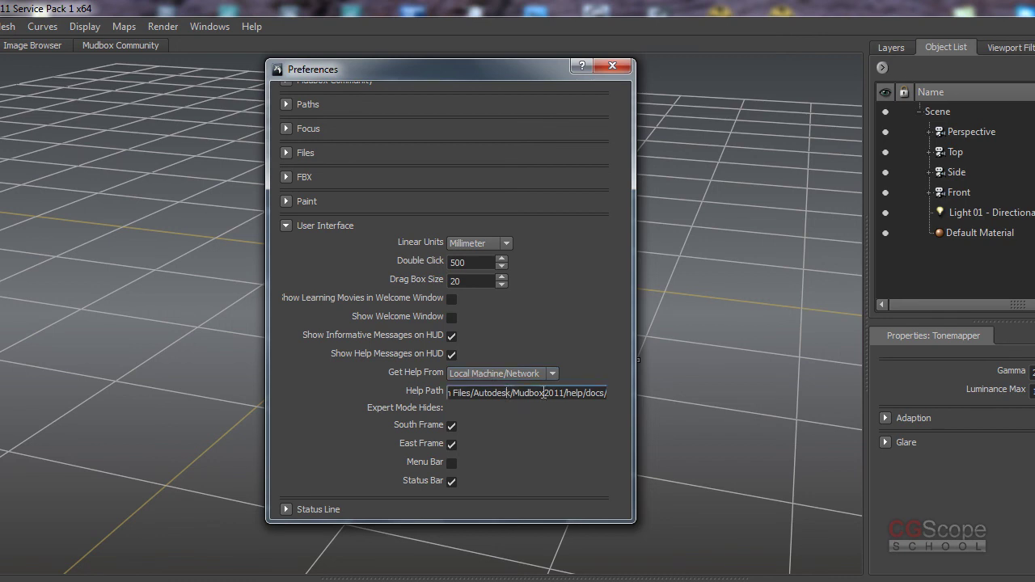
key("Home")
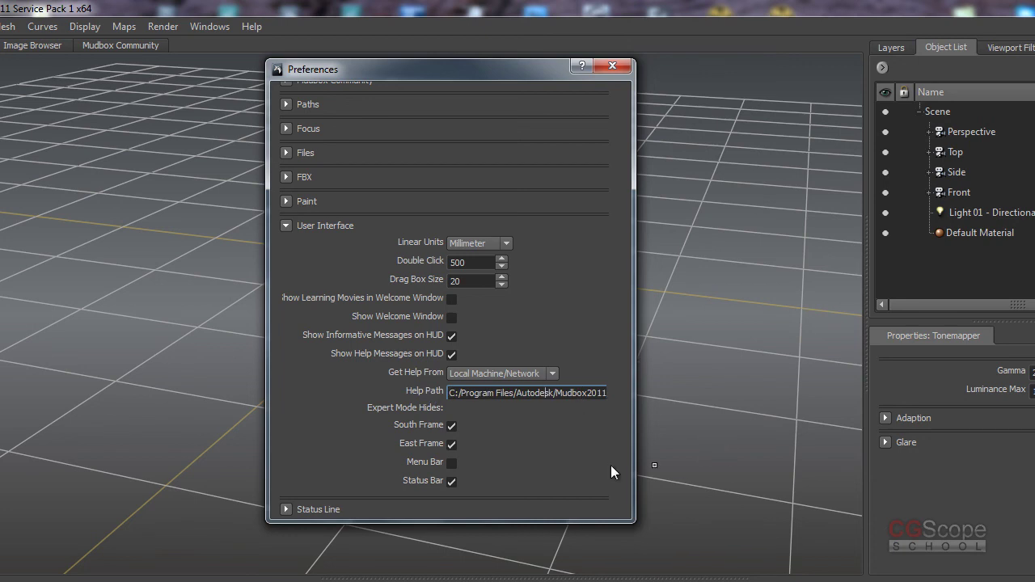
key("Right")
key("Right")
key("Right")
key("Right")
key("Right")
key("Right")
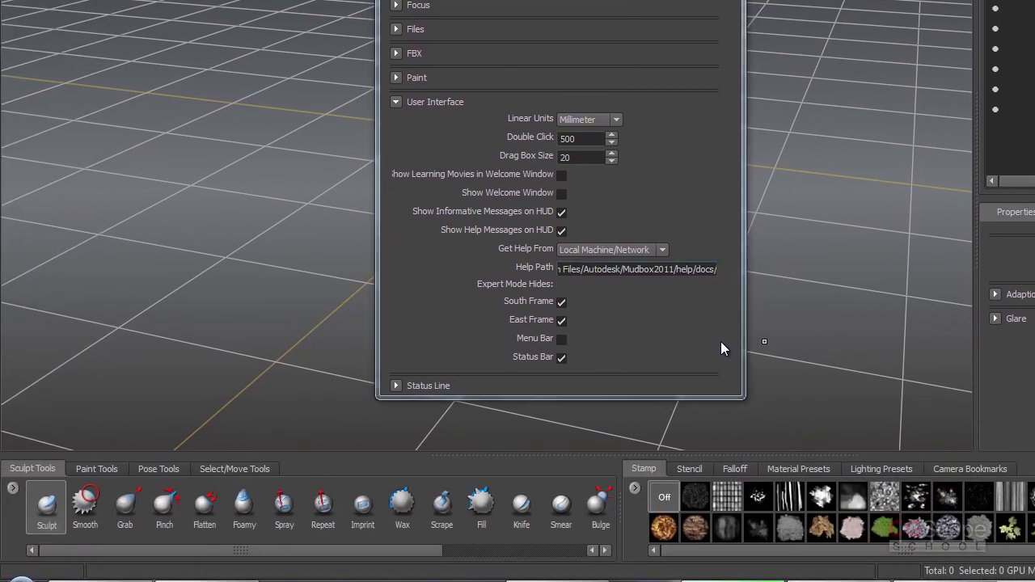
key("super+r")
Step: Open the local C:\Program Files\Autodesk\Mudbox2011\help folder and compare it with the Help Path
type("c")
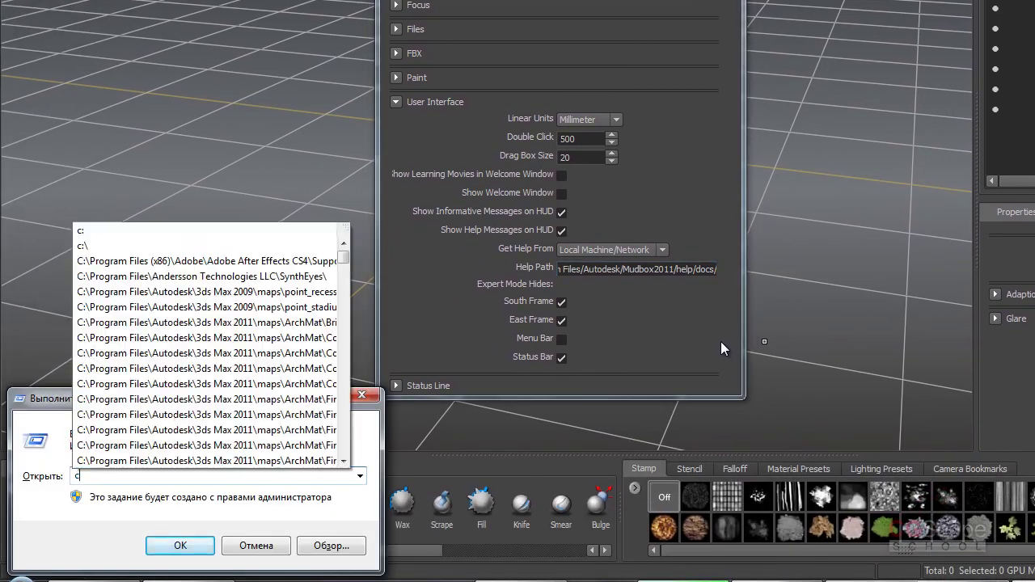
key("Return")
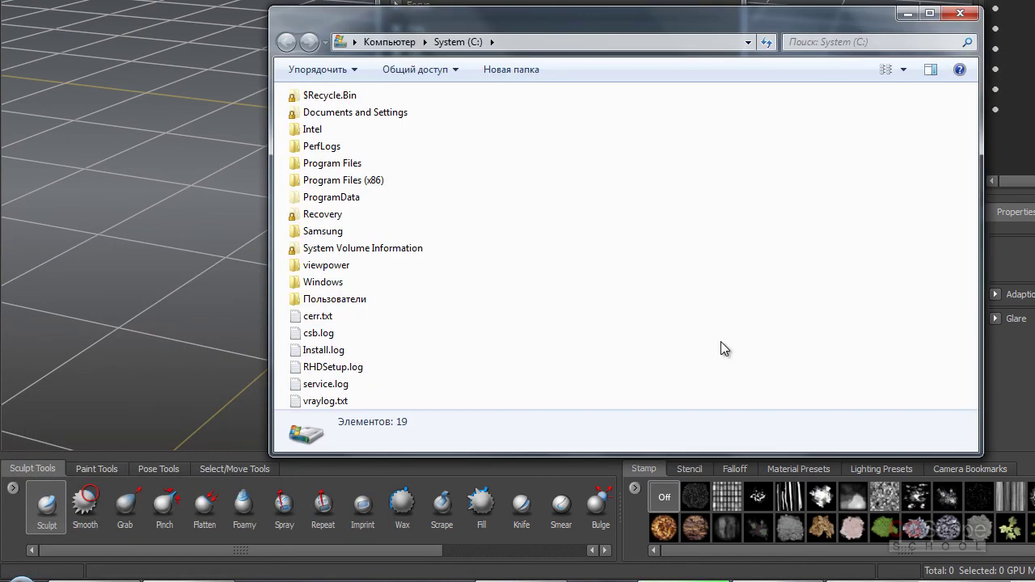
double_click(340, 165)
left_click(335, 131)
double_click(338, 134)
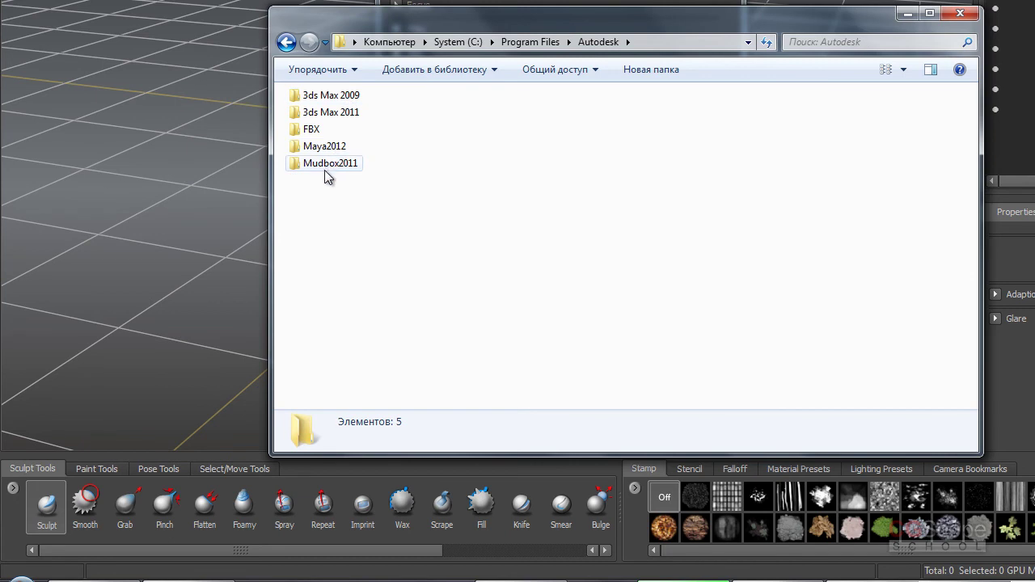
double_click(330, 165)
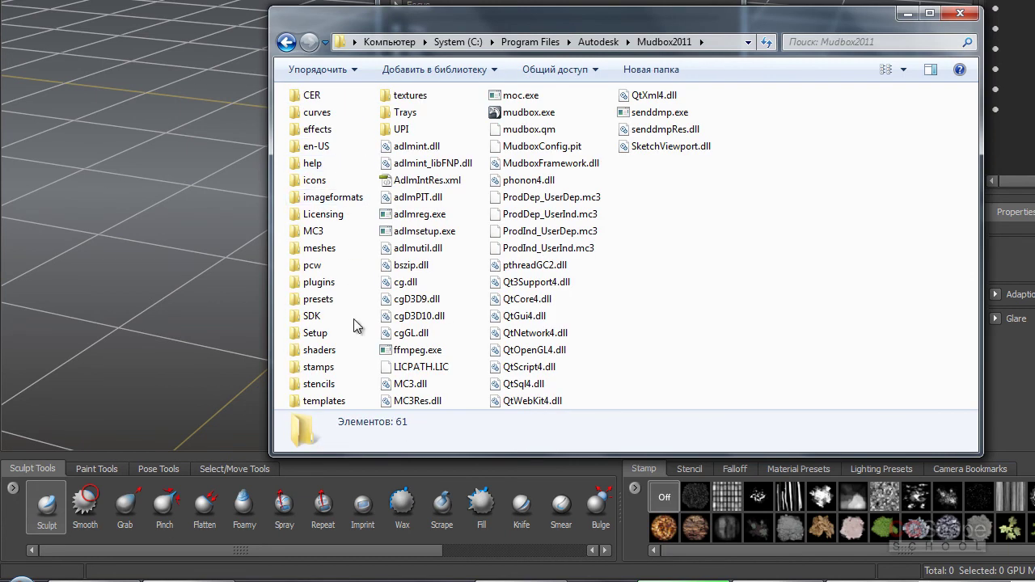
double_click(307, 160)
key("alt+Tab")
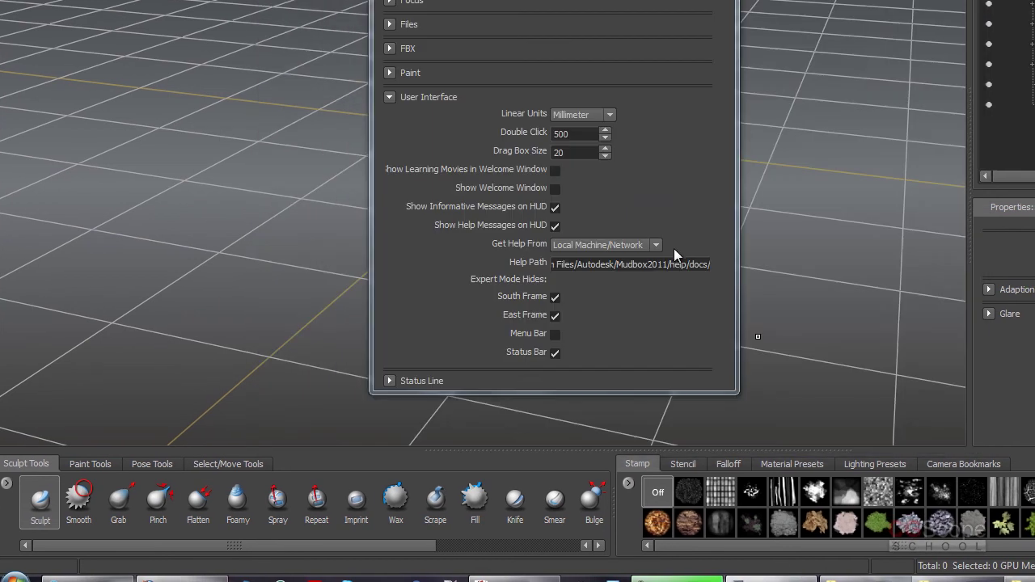
left_click_drag(692, 264, 707, 273)
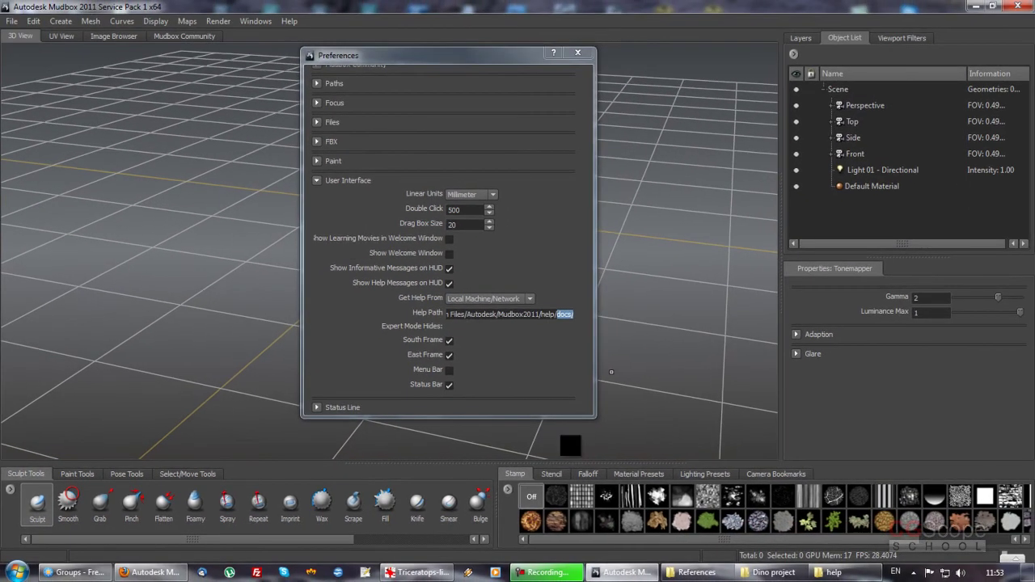
left_click(837, 572)
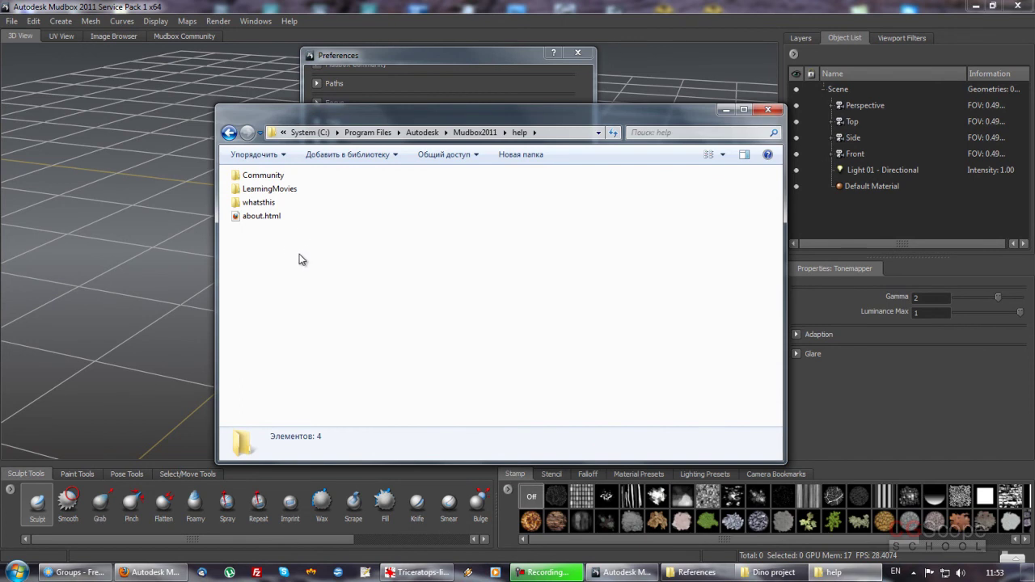
Step: From the network Distrib share, browse Graphics > 3D > Autodesk > Mudbox 2011 and open mudbox2011help_sp1.zip
key("super+r")
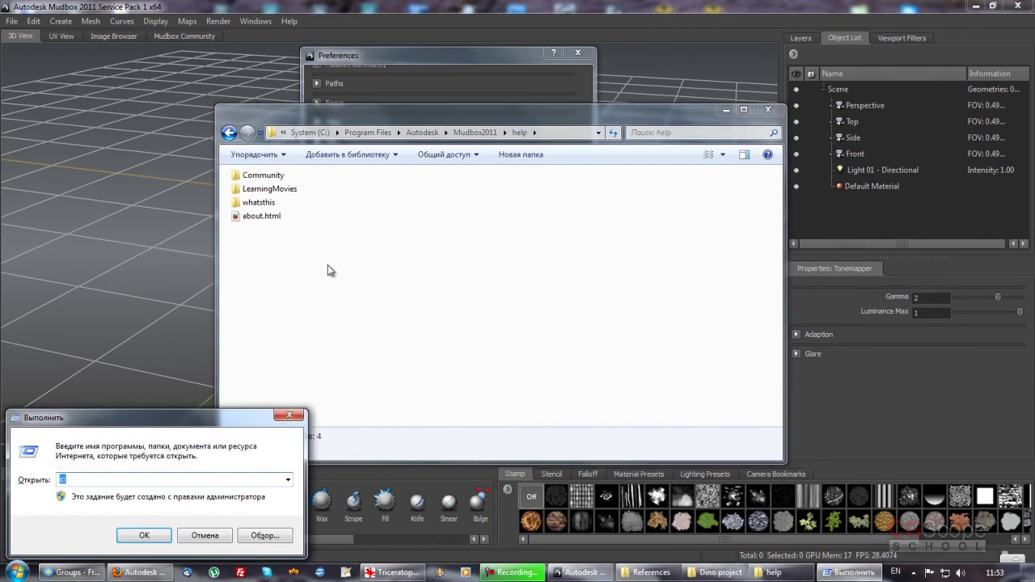
type("\\scope")
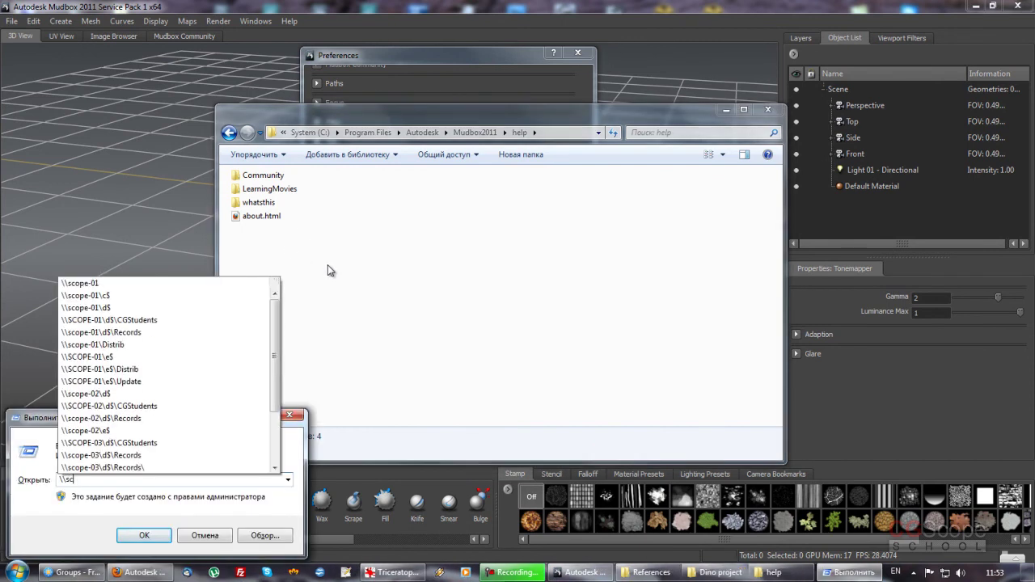
type("01\\distrib")
key("Return")
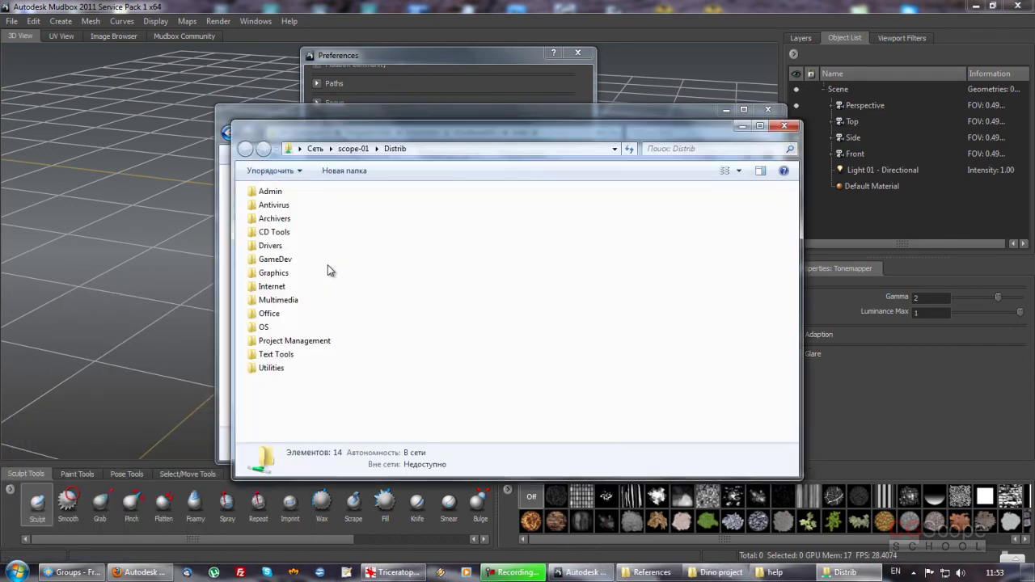
double_click(279, 271)
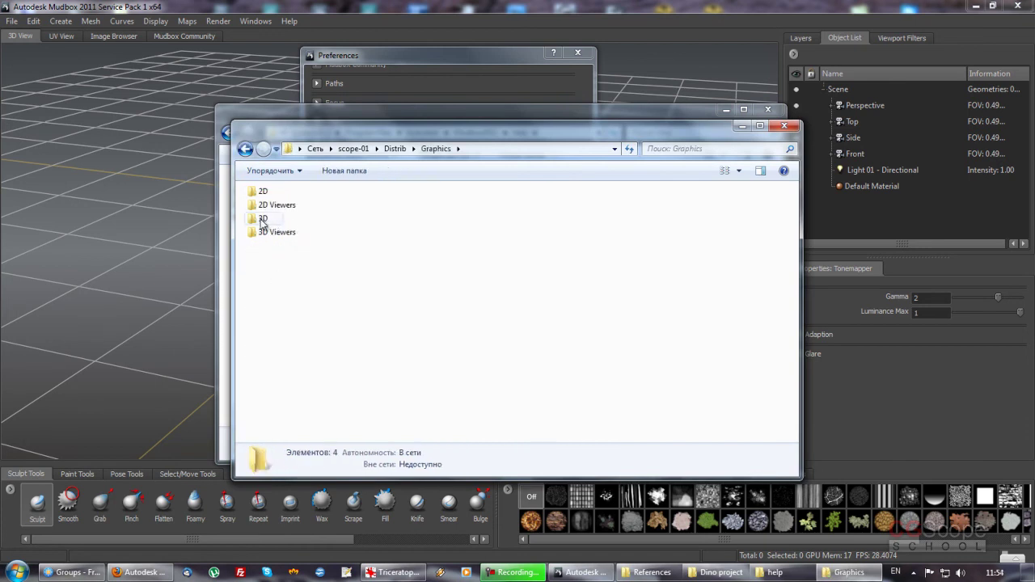
double_click(263, 220)
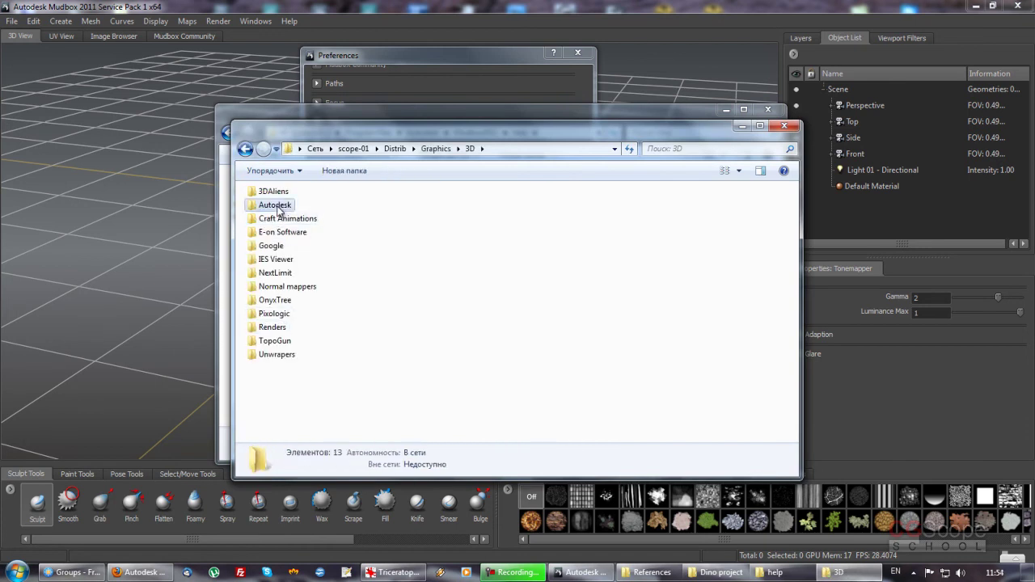
double_click(275, 205)
double_click(275, 301)
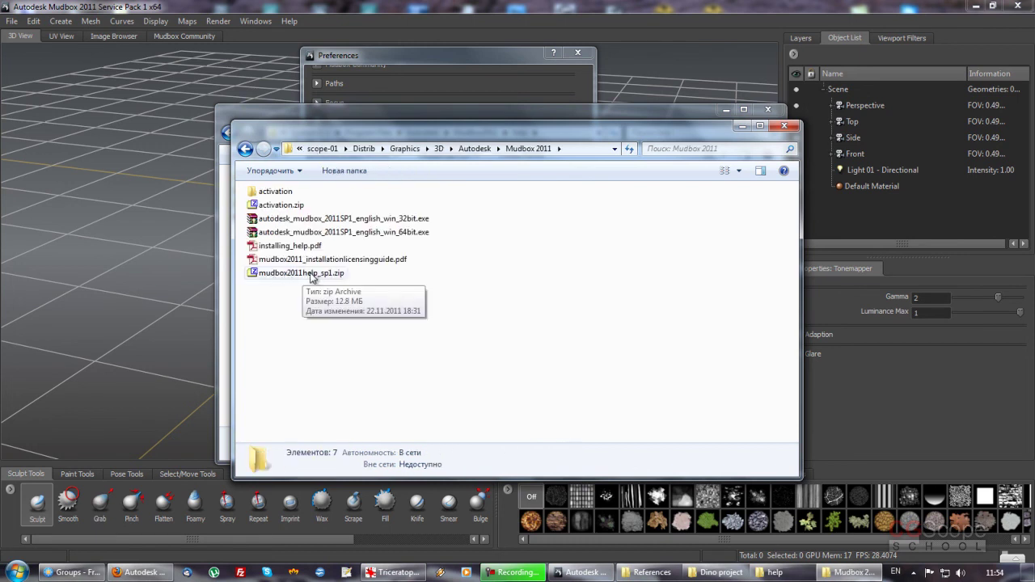
left_click(302, 275)
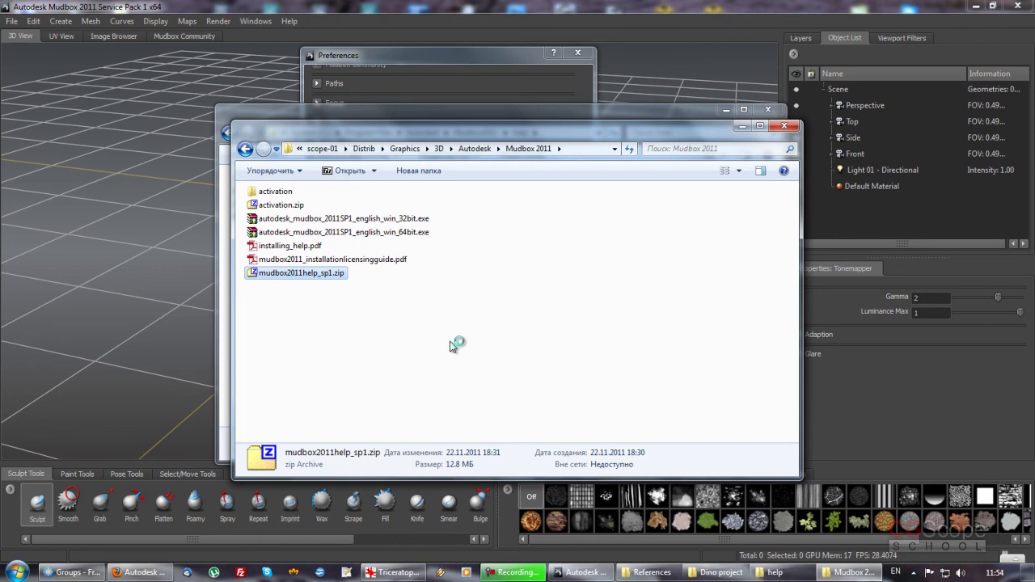
left_click_drag(483, 77, 756, 81)
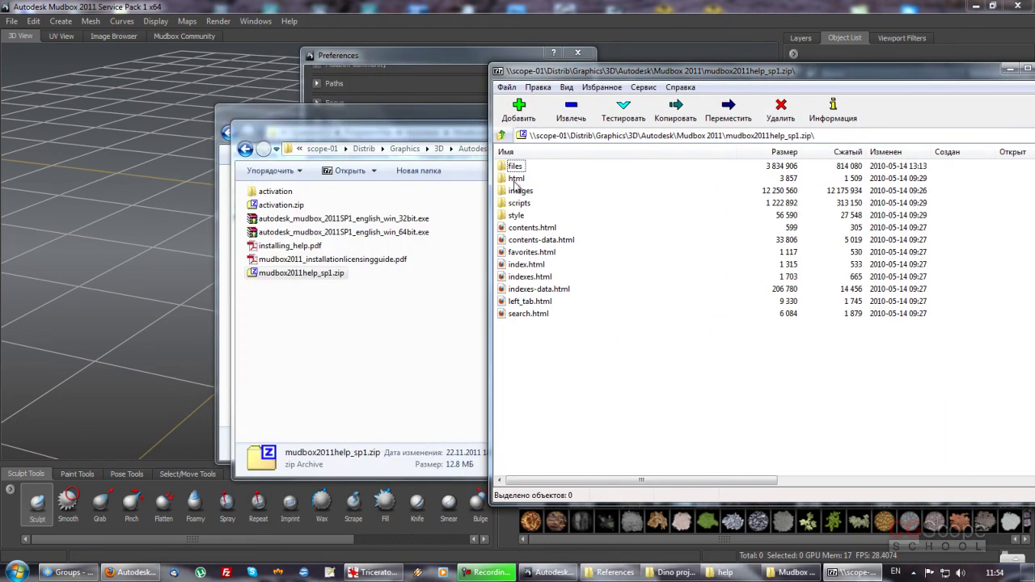
Step: Close the 7-Zip help archive and the network Mudbox 2011 folder window
mouse_move(392, 161)
left_mouse_down()
mouse_move(445, 209)
mouse_move(464, 293)
left_mouse_up()
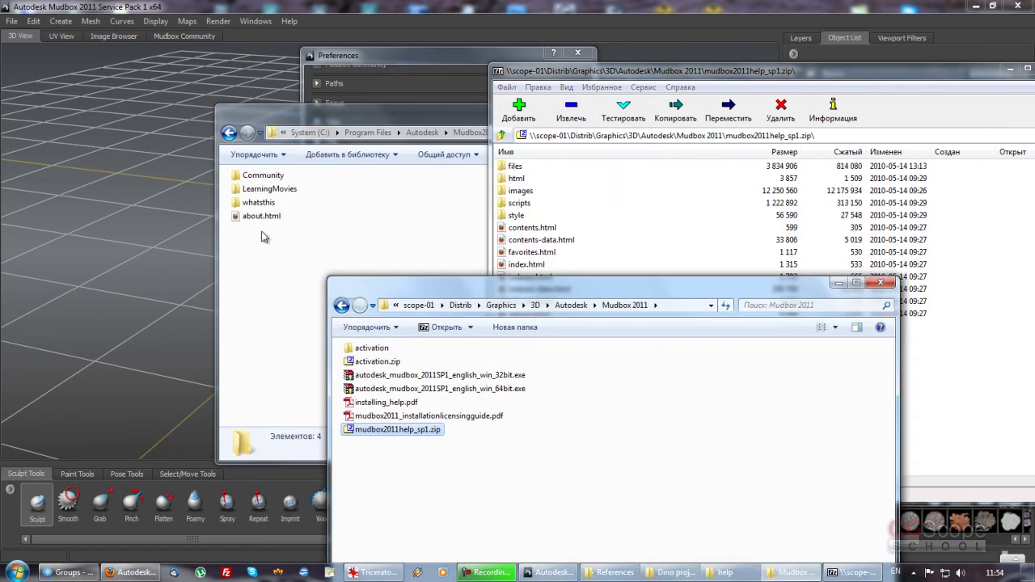
left_click(588, 72)
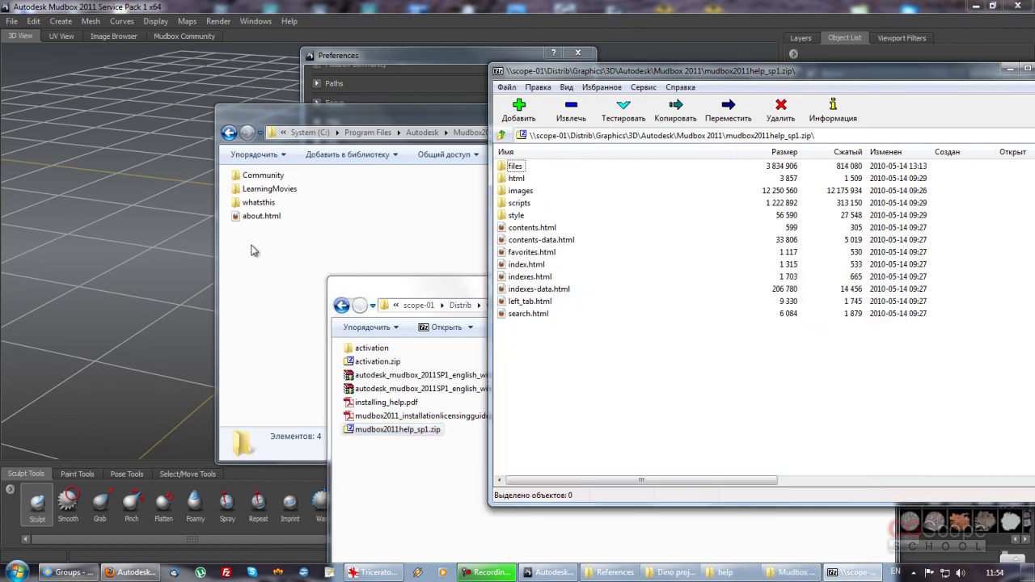
left_click_drag(813, 80, 657, 71)
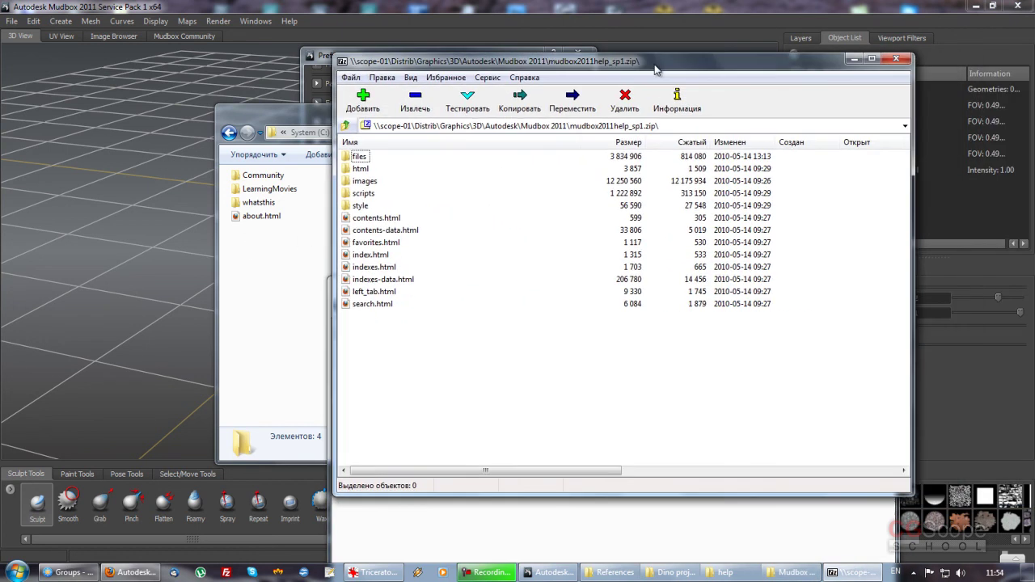
left_click(900, 59)
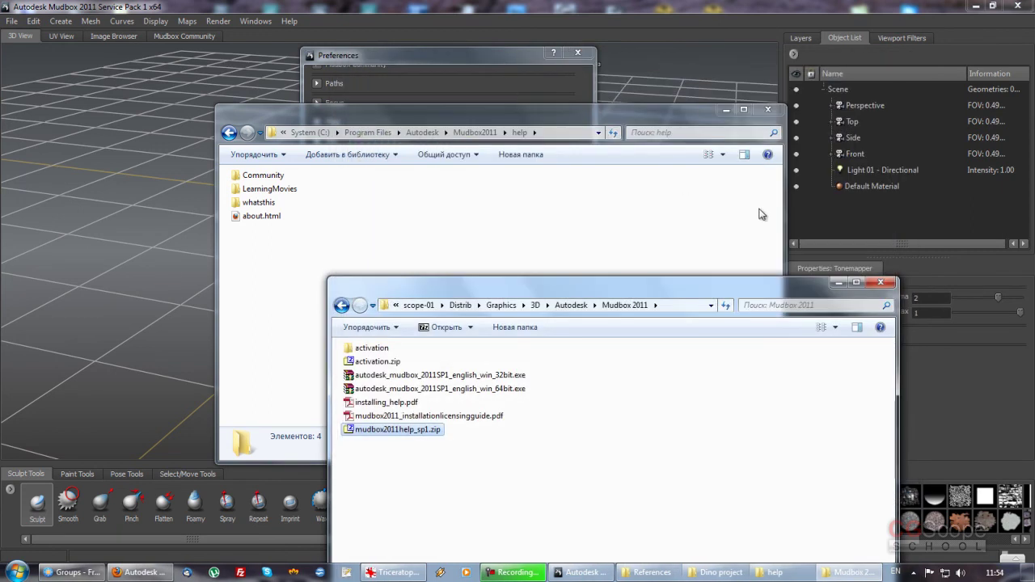
left_click(880, 283)
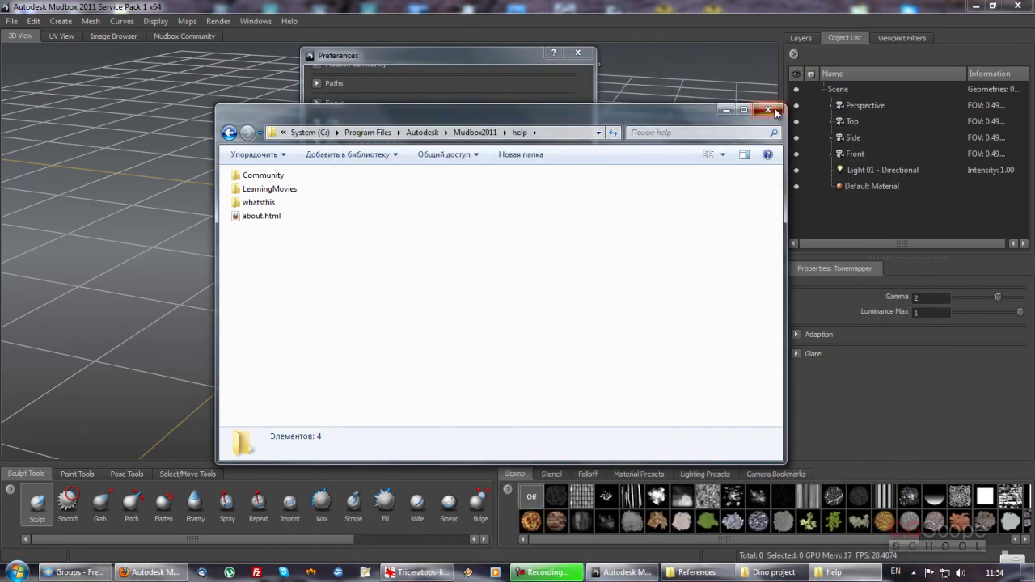
Step: Close the local help folder and switch Get Help From back to Autodesk Web Site
left_click(775, 113)
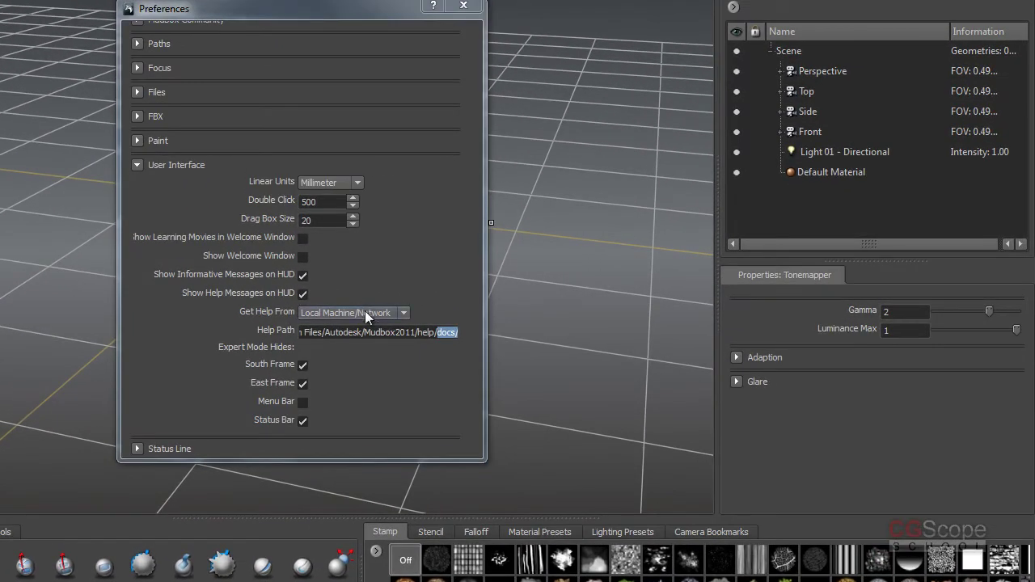
left_click(365, 313)
left_click(344, 326)
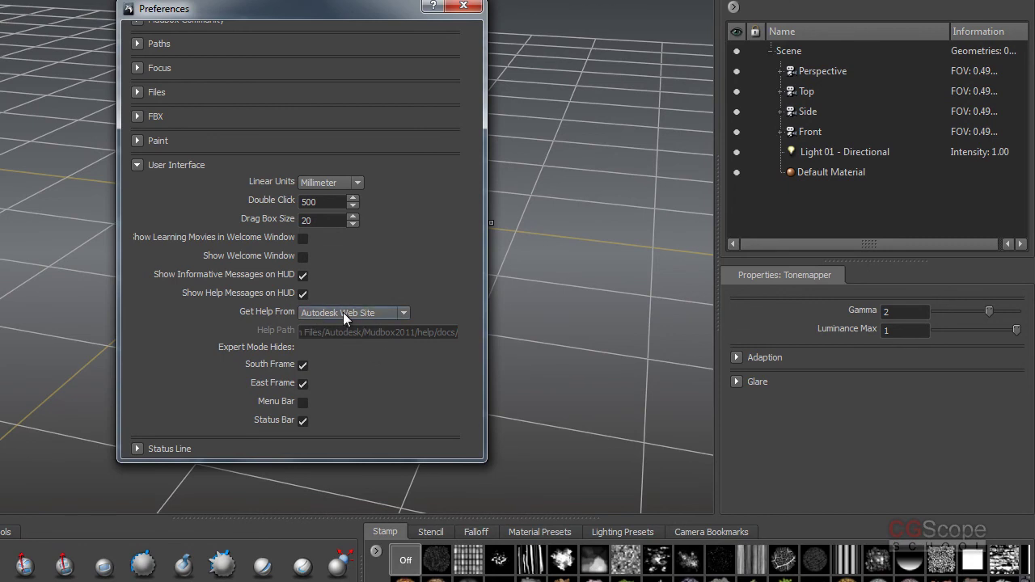
left_click_drag(351, 5, 369, 16)
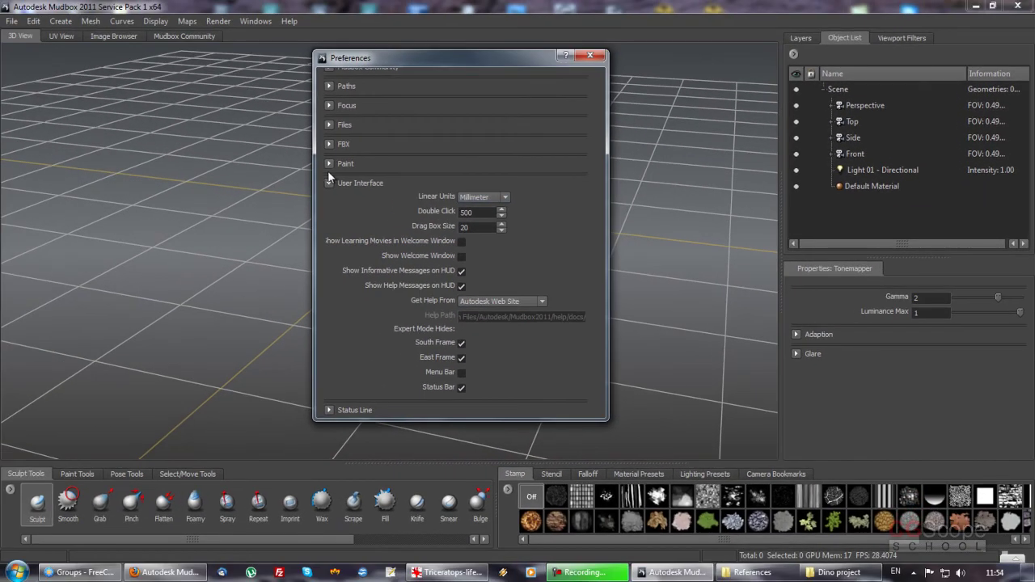
Step: Collapse User Interface, close Preferences, and frame the empty grid
left_click(334, 185)
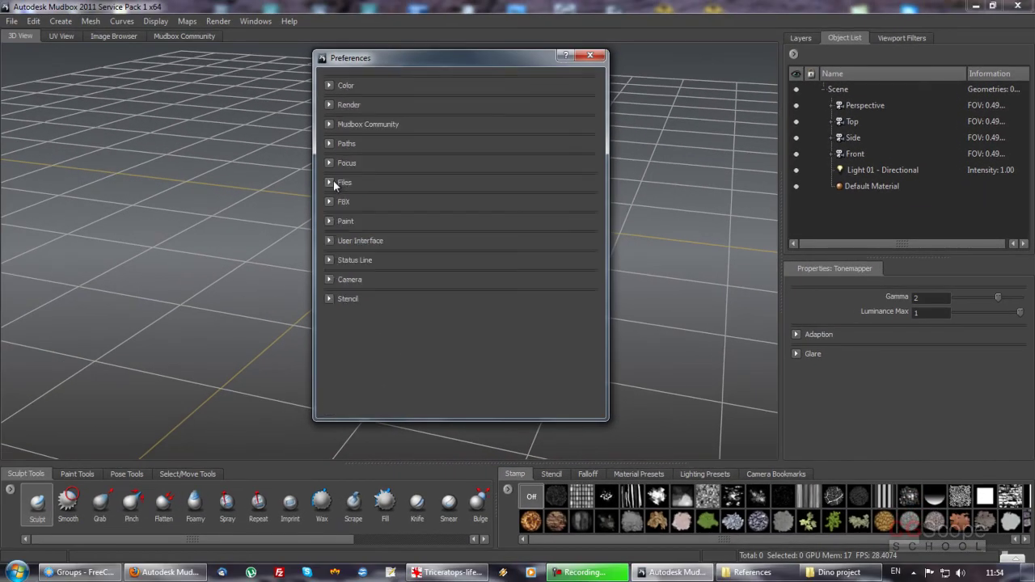
left_click(590, 56)
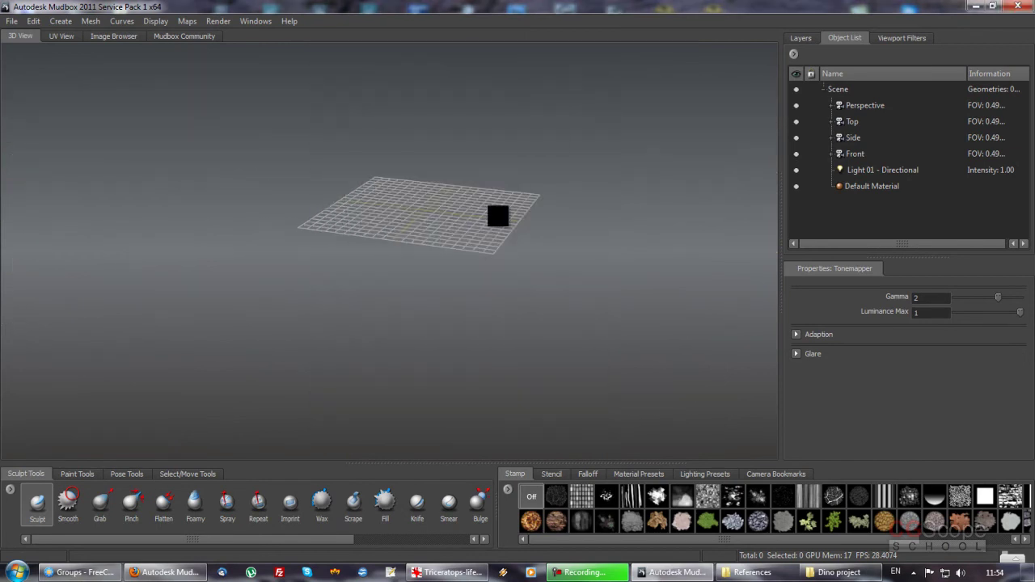
mouse_move(389, 243)
left_mouse_down("alt")
mouse_move(437, 267)
mouse_move(405, 259)
left_mouse_up("alt")
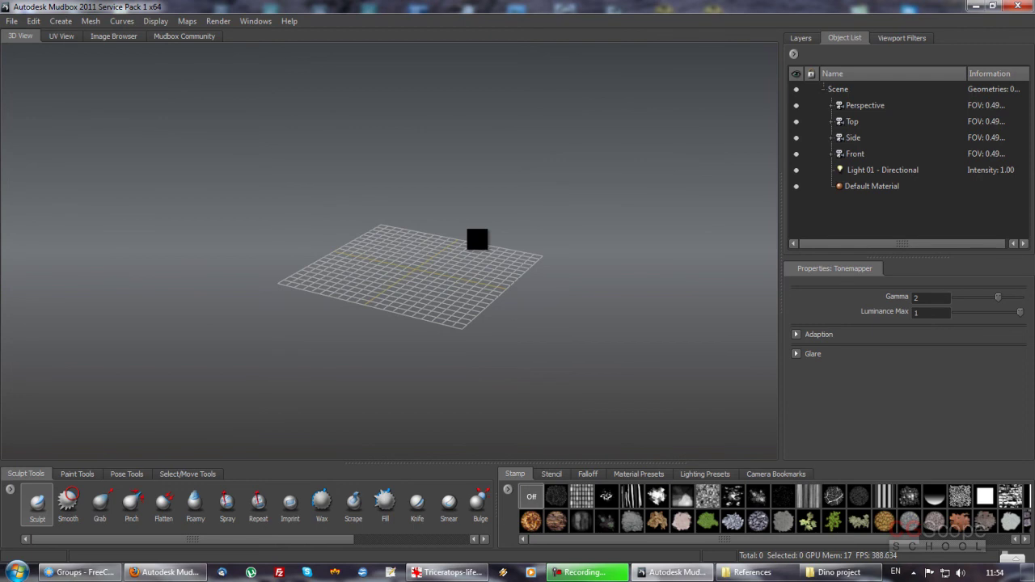
Step: Import dino_maquet_low_poly.obj into the scene
left_click(12, 21)
left_click(41, 138)
left_click(308, 145)
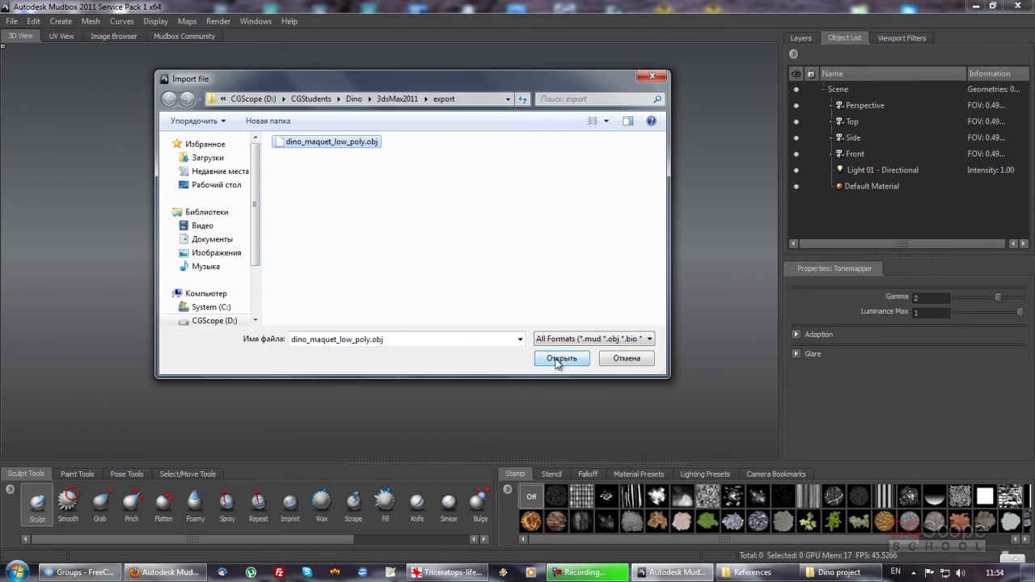
left_click(557, 360)
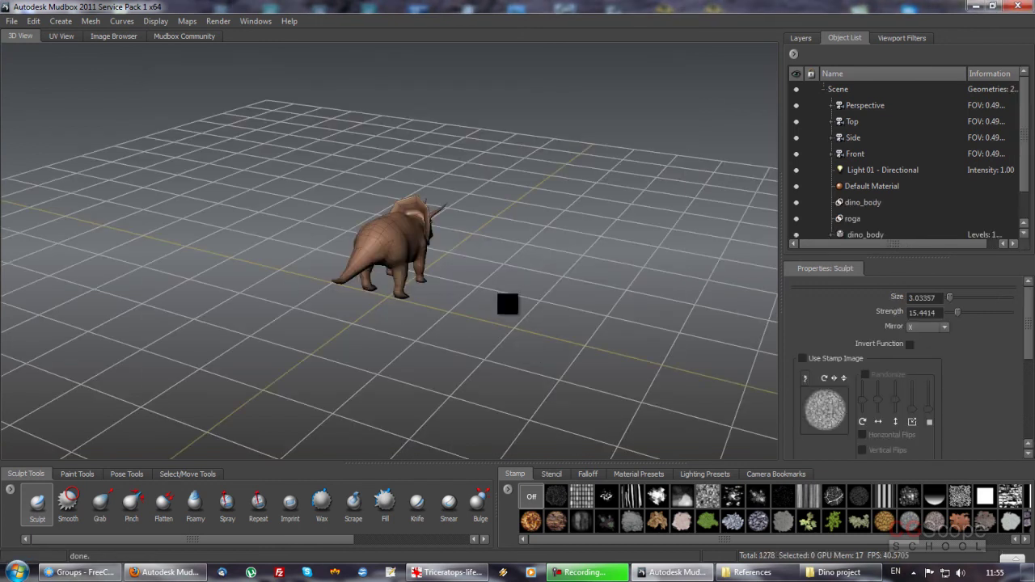
Step: Orbit and zoom around the triceratops to inspect the frill, body seam, horns and horn base
mouse_move(556, 294)
left_mouse_down("alt")
mouse_move(467, 300)
mouse_move(316, 273)
mouse_move(327, 288)
left_mouse_up("alt")
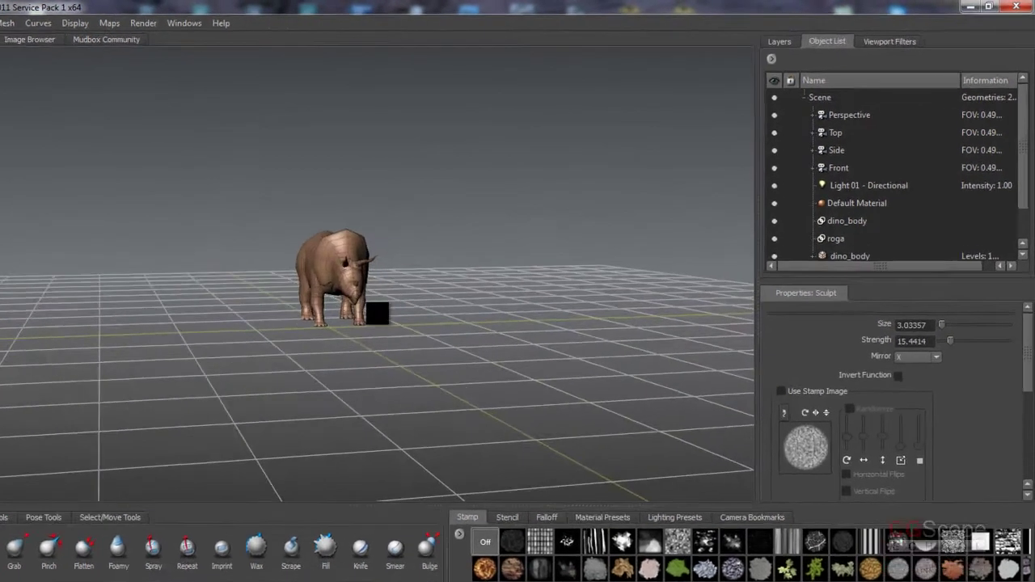
mouse_move(179, 346)
left_mouse_down("alt")
mouse_move(104, 354)
mouse_move(322, 378)
mouse_move(315, 365)
mouse_move(292, 367)
mouse_move(331, 291)
mouse_move(312, 395)
left_mouse_up("alt")
mouse_move(313, 395)
right_mouse_down("alt")
mouse_move(270, 359)
mouse_move(266, 416)
right_mouse_up("alt")
left_click_drag(154, 242, 328, 369, "alt")
right_click_drag(328, 369, 365, 507, "alt")
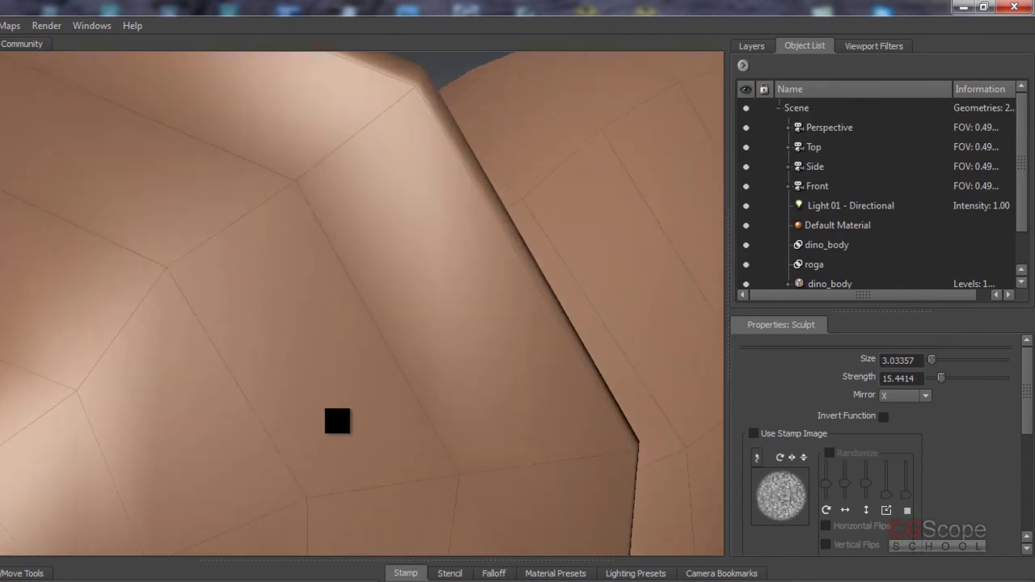
mouse_move(365, 506)
left_mouse_down("alt")
mouse_move(377, 502)
mouse_move(368, 409)
left_mouse_up("alt")
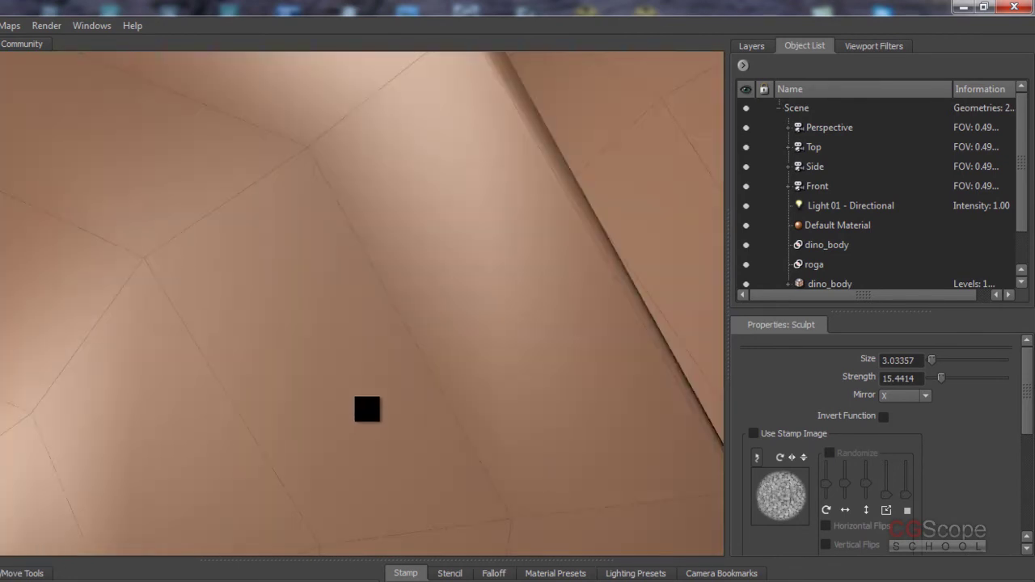
right_click_drag(367, 409, 287, 415, "alt")
left_click_drag(286, 416, 338, 335, "alt")
right_click_drag(337, 335, 376, 349, "alt")
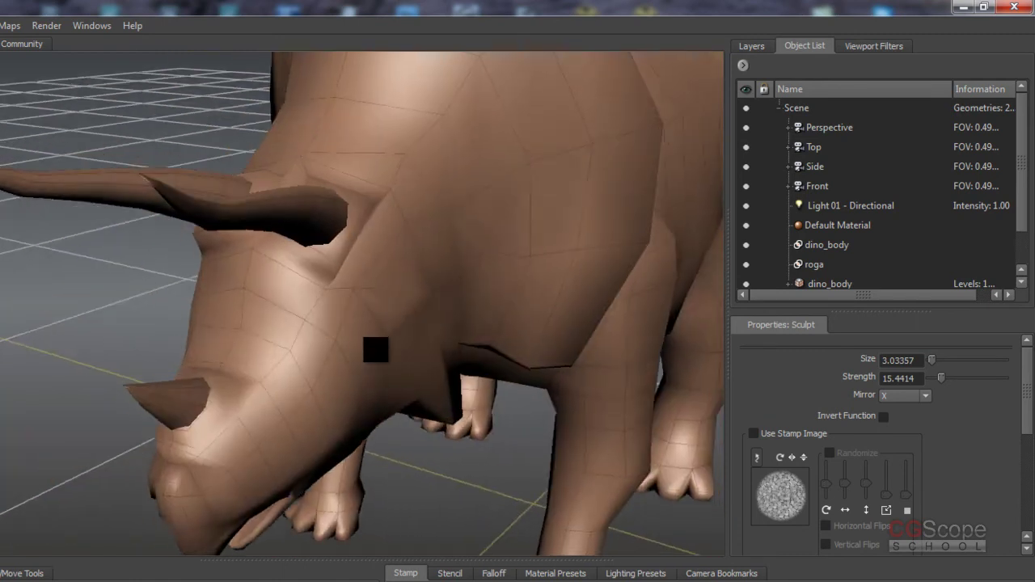
left_click_drag(376, 349, 381, 308, "alt")
right_click_drag(382, 308, 426, 437, "alt")
left_click_drag(426, 436, 408, 372, "alt")
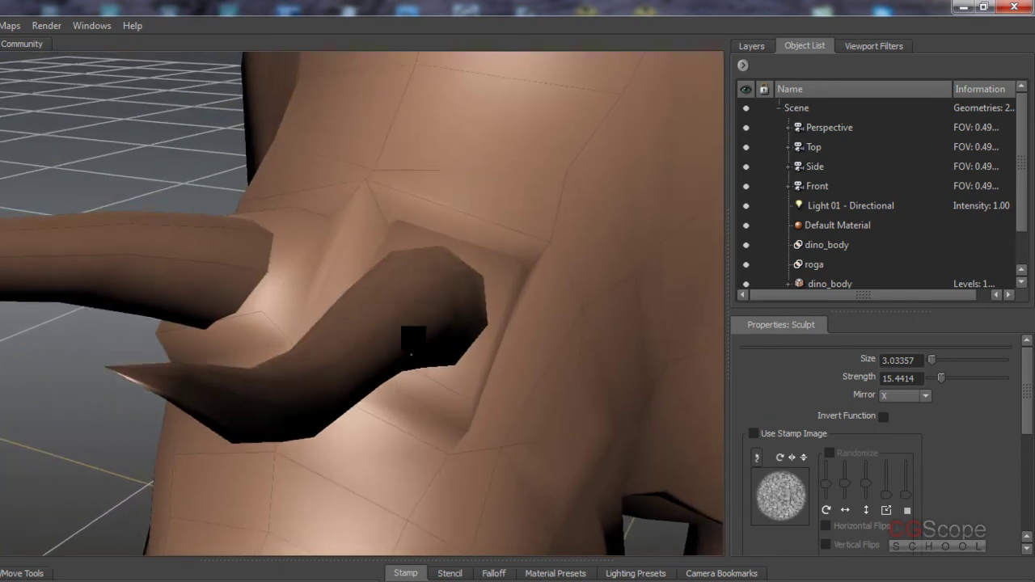
right_click_drag(409, 374, 407, 419, "alt")
mouse_move(407, 418)
left_mouse_down("alt")
mouse_move(406, 284)
mouse_move(386, 342)
left_mouse_up("alt")
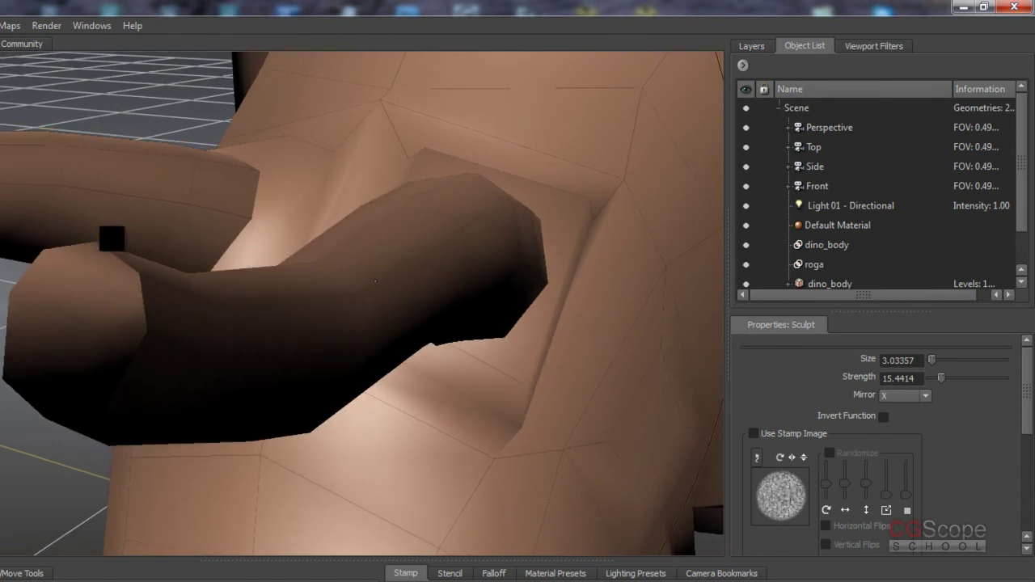
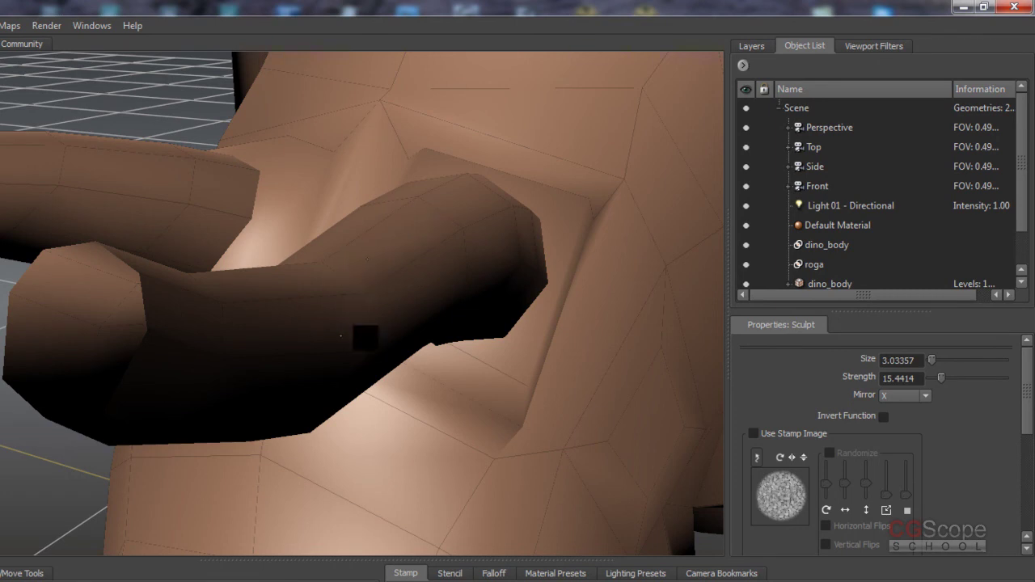
Step: Set Linear Units to Meter in the User Interface section of Preferences
mouse_move(432, 280)
right_mouse_down("alt")
mouse_move(413, 258)
mouse_move(397, 294)
mouse_move(411, 298)
mouse_move(405, 282)
mouse_move(411, 293)
right_mouse_up("alt")
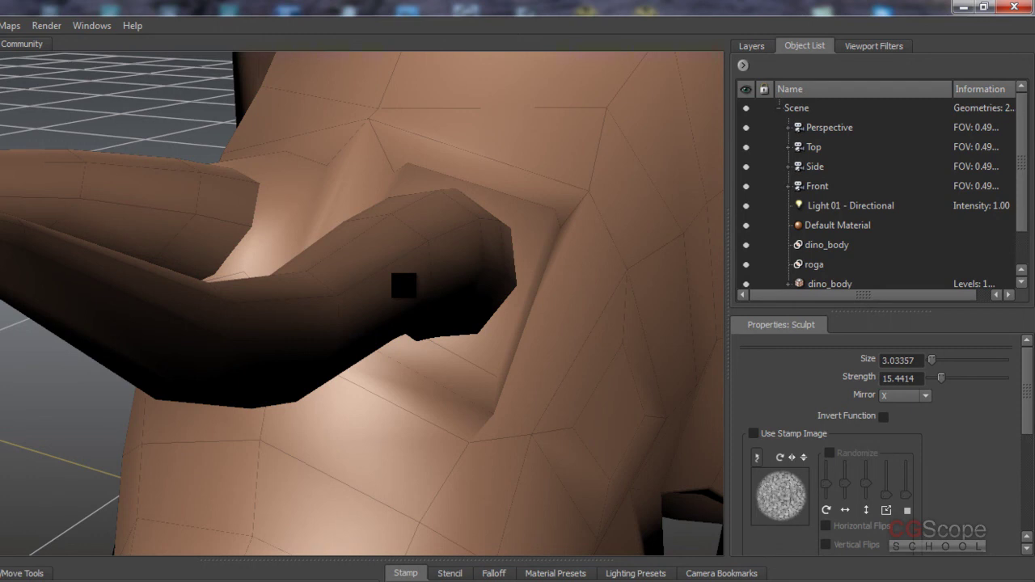
mouse_move(407, 216)
right_mouse_down("alt")
mouse_move(393, 213)
mouse_move(393, 377)
mouse_move(366, 235)
mouse_move(358, 242)
mouse_move(393, 278)
mouse_move(363, 264)
right_mouse_up("alt")
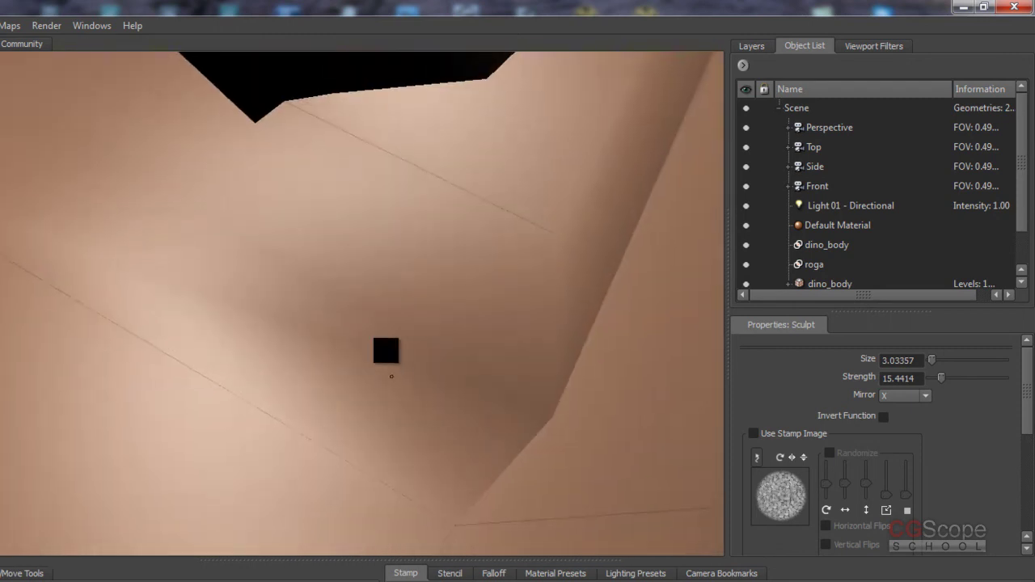
left_click_drag(363, 264, 347, 243, "alt")
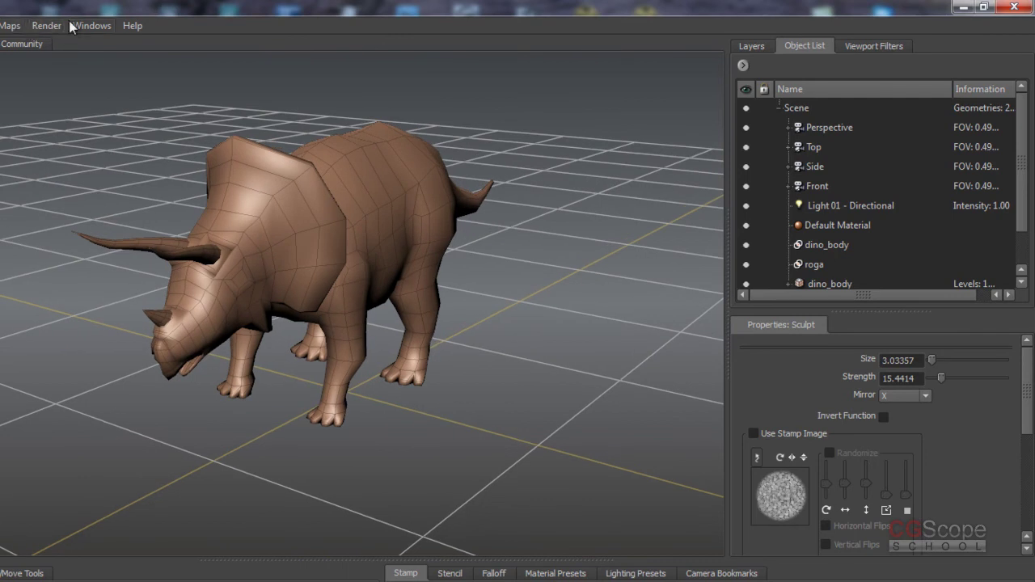
left_click(93, 25)
left_click(121, 143)
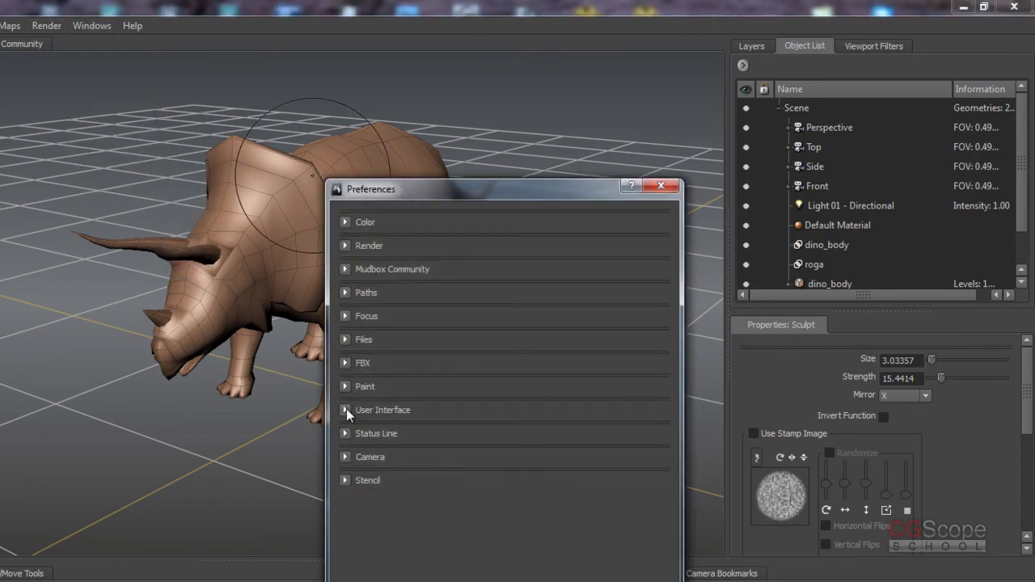
left_click(345, 410)
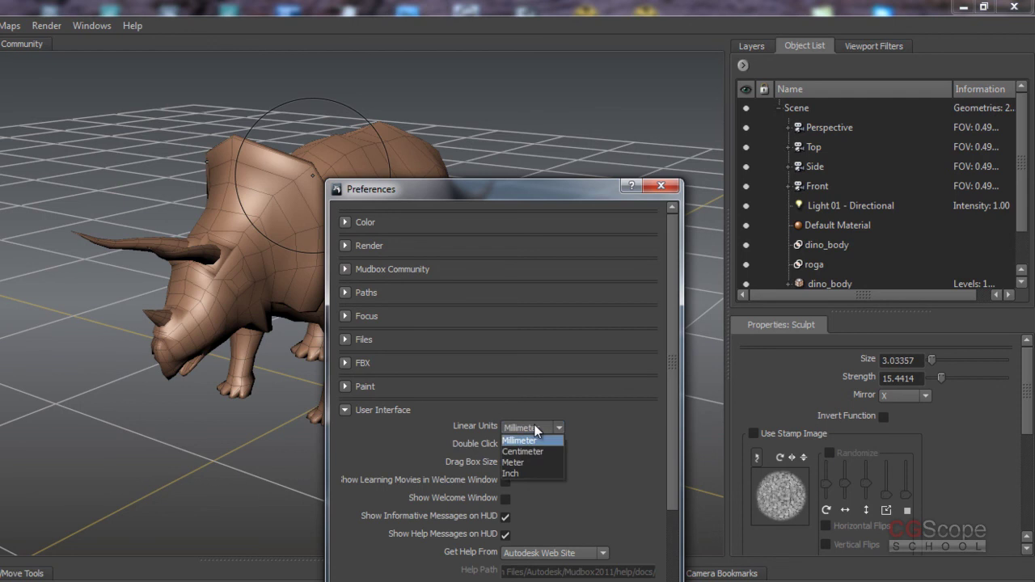
left_click(521, 461)
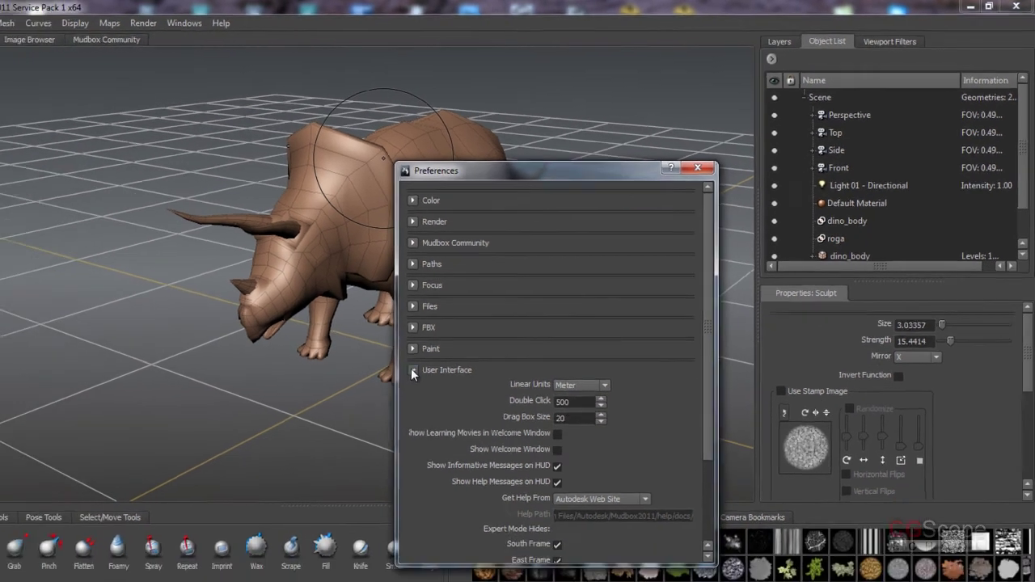
left_click(466, 338)
left_click(727, 153)
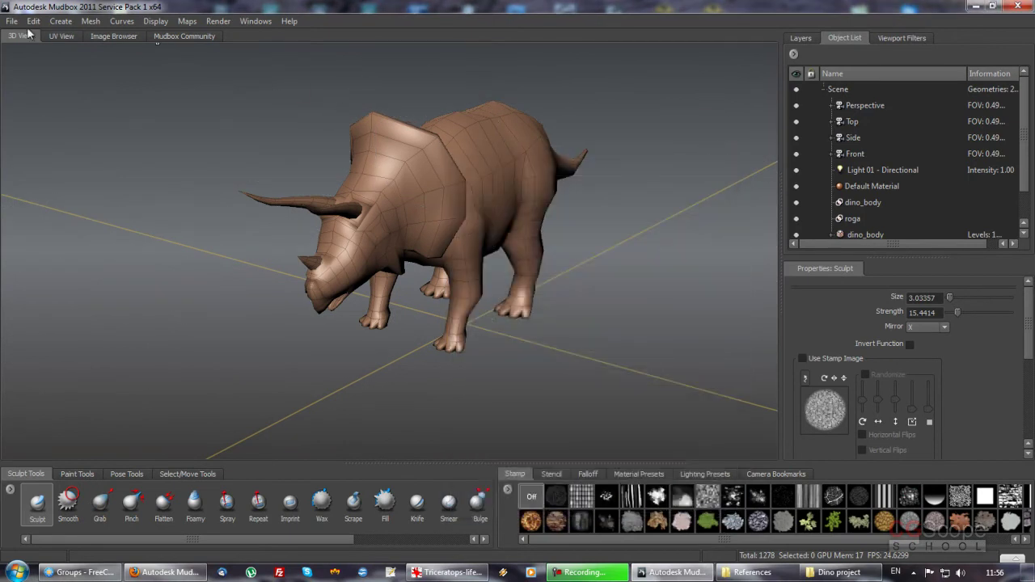
Step: Discard the triceratops with File > New Scene and Don't Save, leaving an empty grid
left_click_drag(559, 288, 591, 291, "alt")
right_click_drag(591, 291, 553, 381, "alt")
left_click_drag(552, 381, 526, 323, "alt")
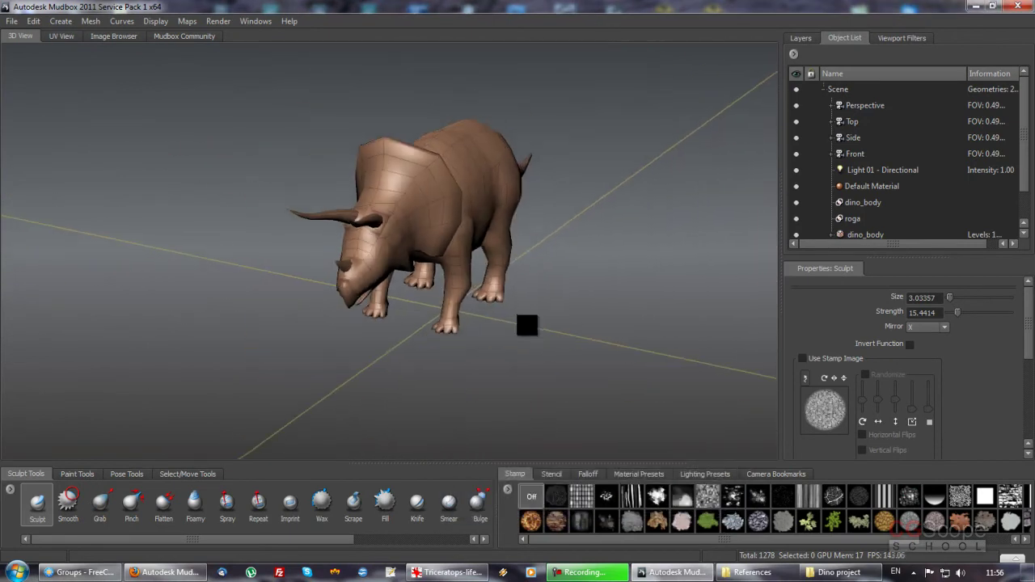
right_click_drag(527, 324, 503, 229, "alt")
left_click_drag(503, 229, 497, 201, "alt")
mouse_move(642, 148)
left_mouse_down("alt")
mouse_move(554, 229)
mouse_move(414, 215)
mouse_move(409, 302)
mouse_move(502, 286)
mouse_move(450, 279)
left_mouse_up("alt")
left_click(11, 23)
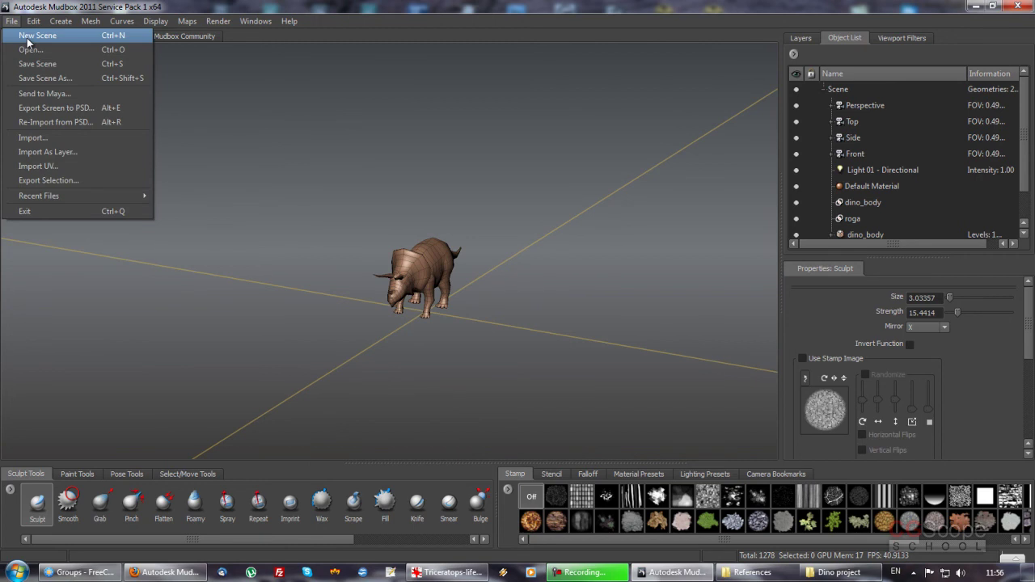
left_click(72, 36)
left_click(515, 299)
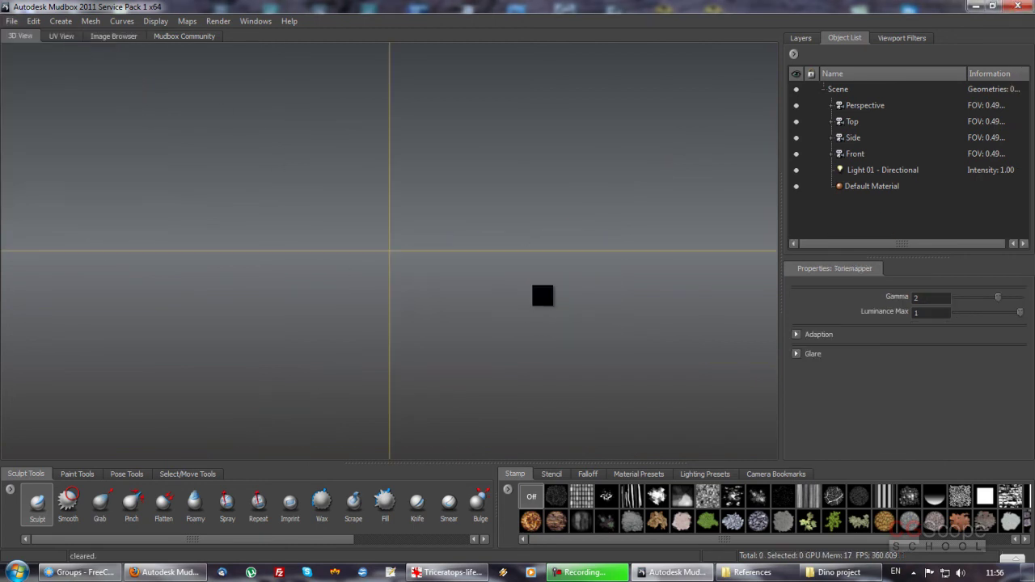
mouse_move(537, 296)
left_mouse_down("alt")
mouse_move(445, 293)
mouse_move(432, 266)
mouse_move(441, 310)
mouse_move(423, 307)
mouse_move(442, 400)
mouse_move(455, 331)
mouse_move(412, 127)
mouse_move(400, 219)
mouse_move(467, 275)
mouse_move(469, 340)
mouse_move(378, 305)
left_mouse_up("alt")
Step: Import dino_maquet_low_poly.obj and orbit around the oversized dino_body and roga meshes
left_click(12, 21)
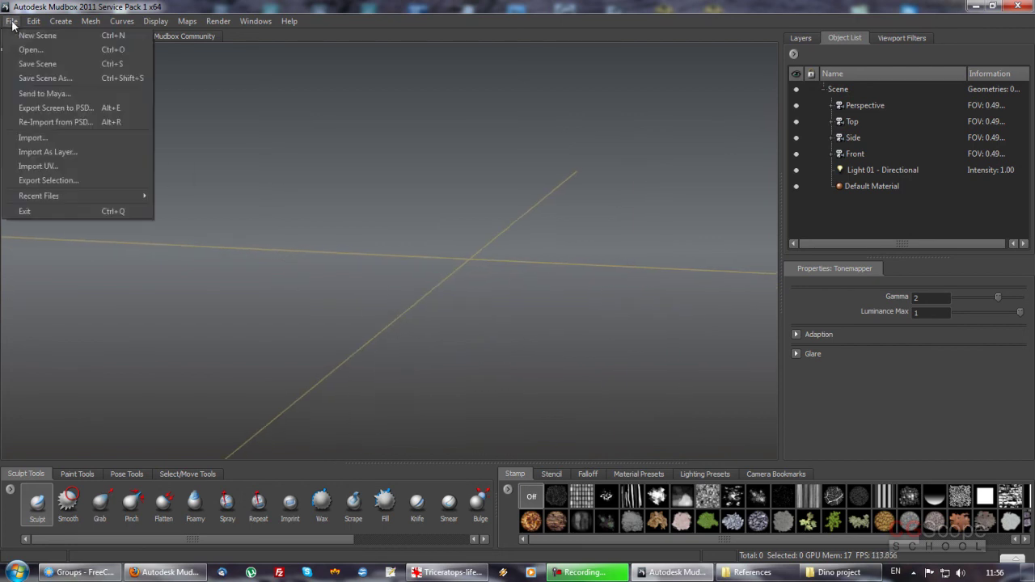
left_click(36, 144)
left_click(364, 143)
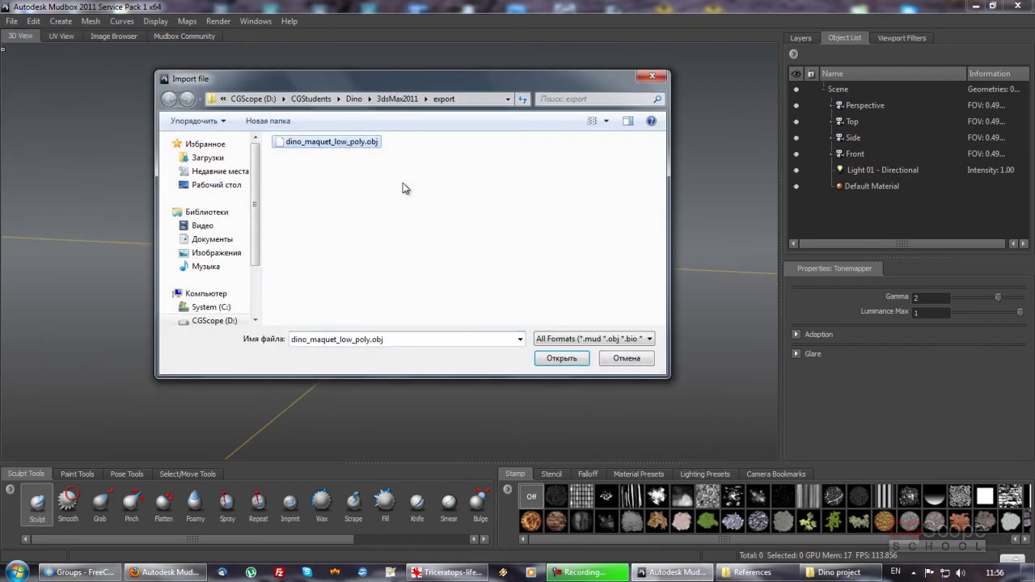
left_click(557, 358)
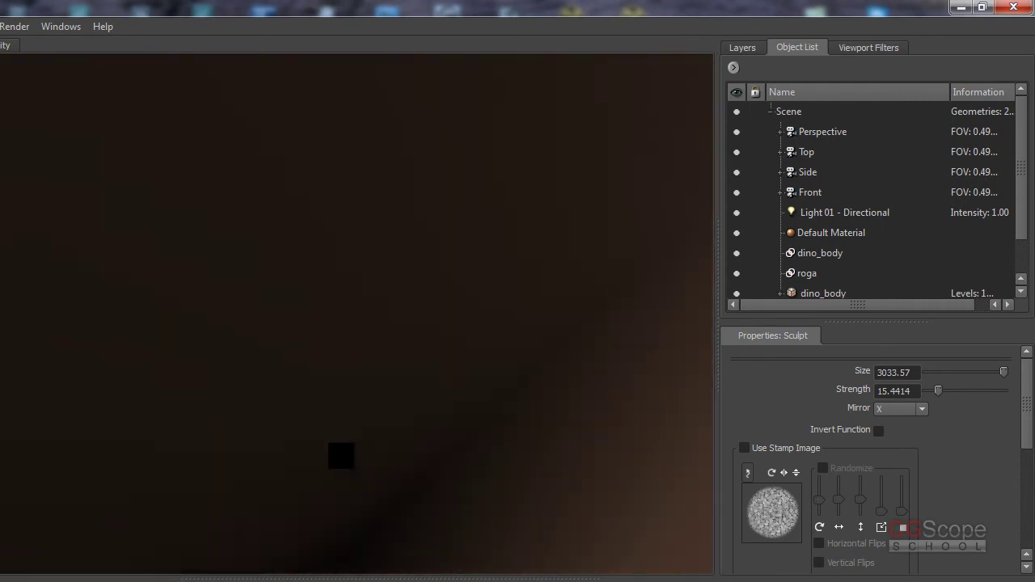
right_click_drag(342, 451, 321, 300, "alt")
mouse_move(320, 300)
left_mouse_down("alt")
mouse_move(304, 297)
mouse_move(329, 277)
mouse_move(322, 271)
left_mouse_up("alt")
right_click_drag(321, 270, 339, 360, "alt")
left_click_drag(339, 360, 340, 321, "alt")
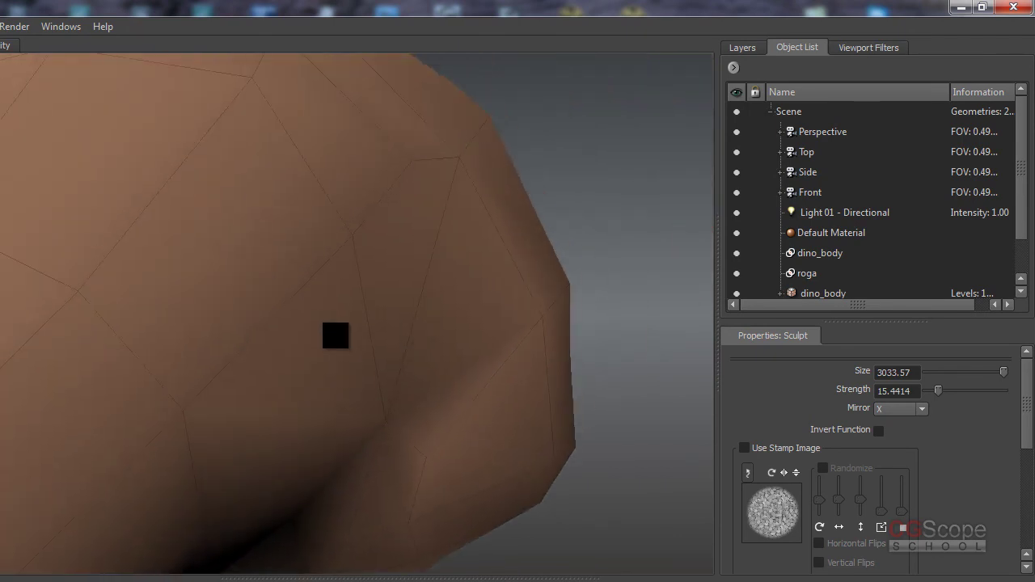
right_click_drag(341, 320, 331, 248, "alt")
mouse_move(259, 342)
left_mouse_down("alt")
mouse_move(316, 287)
mouse_move(310, 303)
left_mouse_up("alt")
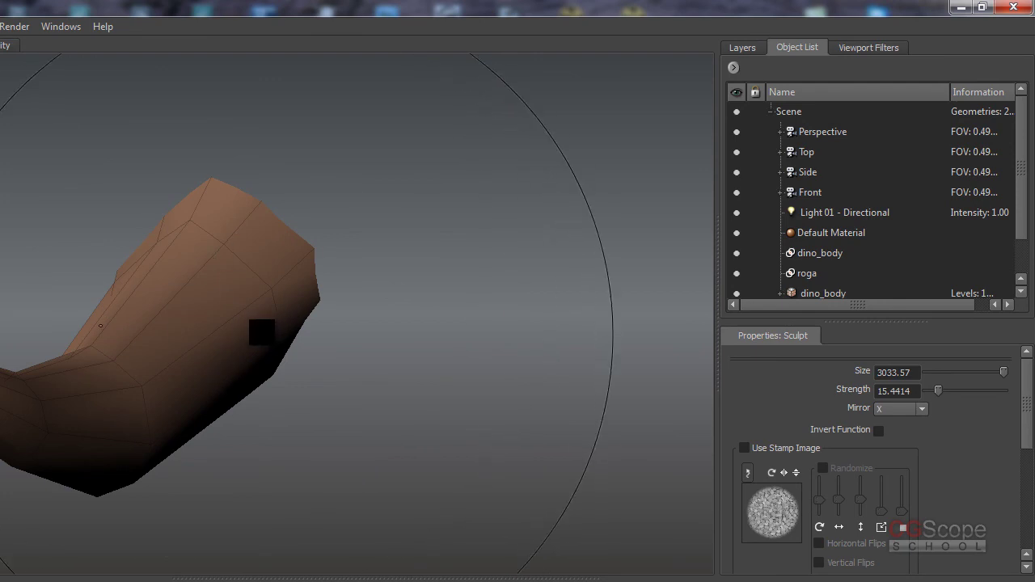
Step: Change the Linear Units preference to Centimeter
left_click(57, 26)
left_click(95, 151)
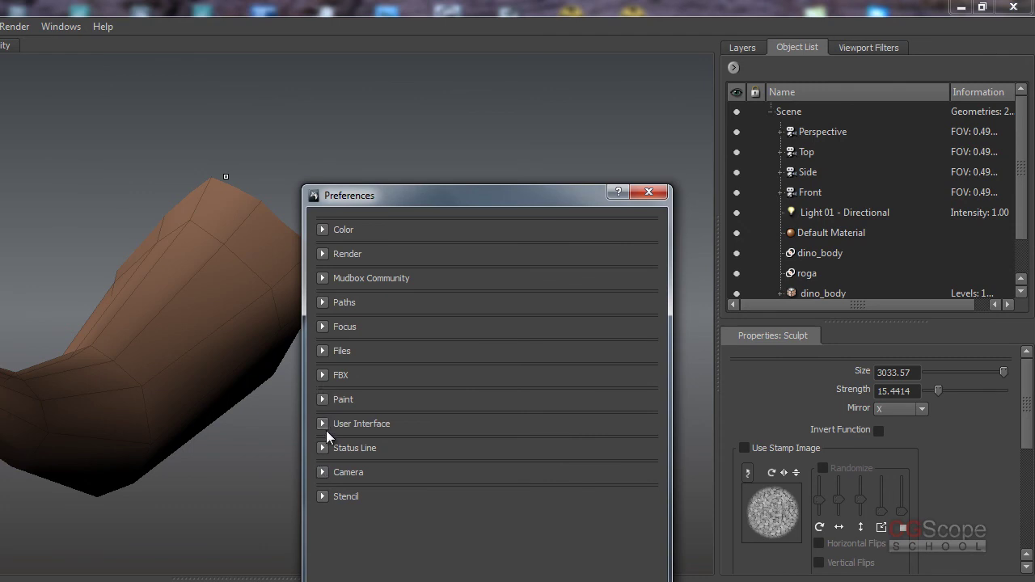
left_click(322, 424)
left_click(498, 441)
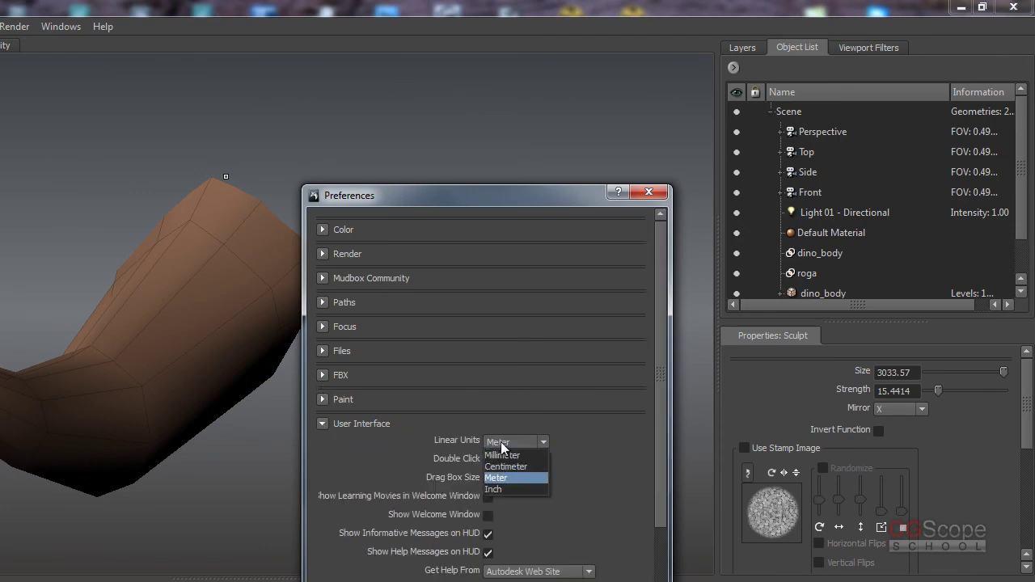
left_click(503, 468)
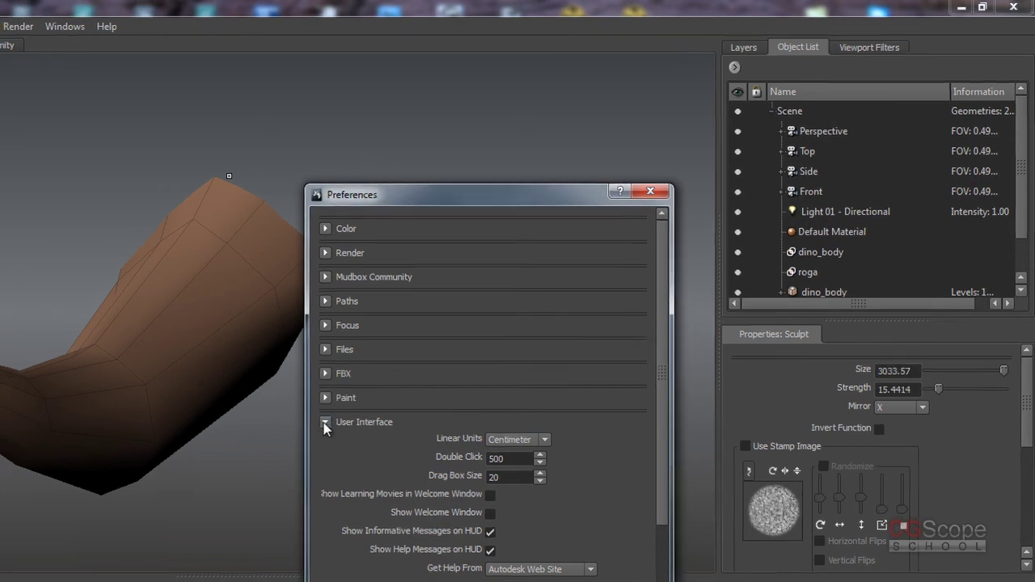
left_click(362, 424)
key("Escape")
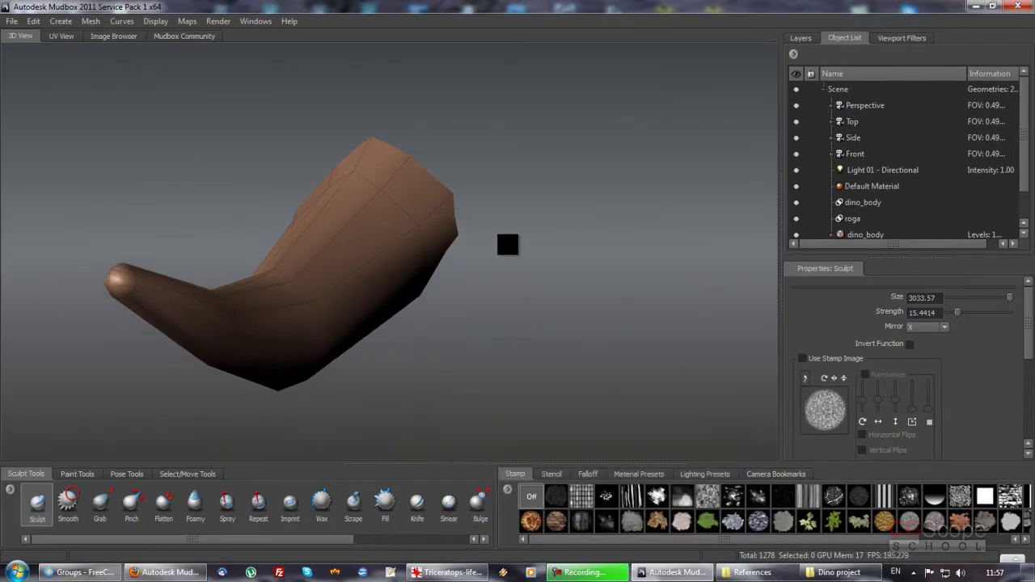
Step: Start a new empty scene, discarding the triceratops without saving
left_click(12, 21)
left_click(24, 38)
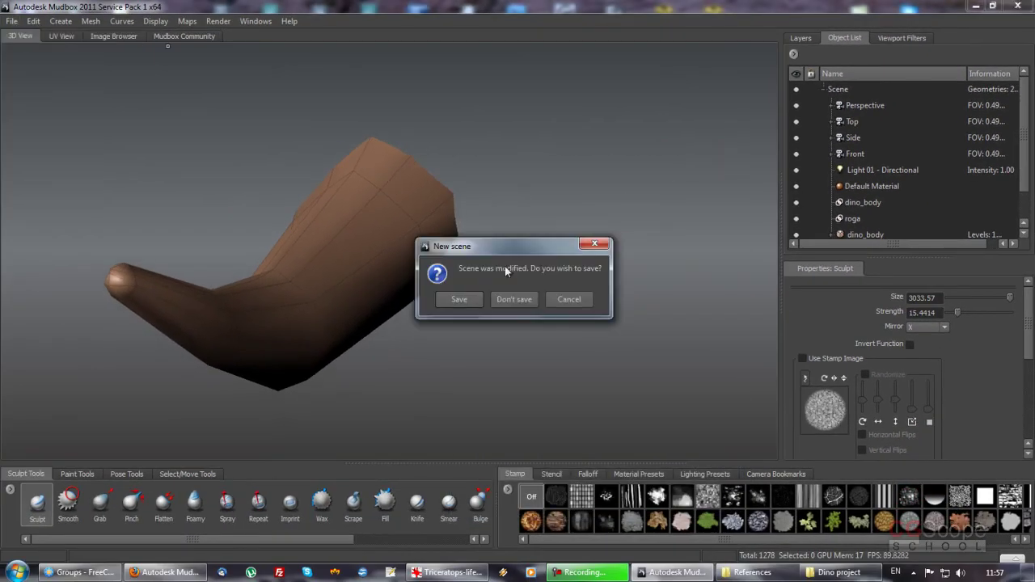
left_click(515, 297)
Step: Import dino_maquet_low_poly.obj into the empty scene at centimeter scale
left_click_drag(515, 270, 493, 273, "alt")
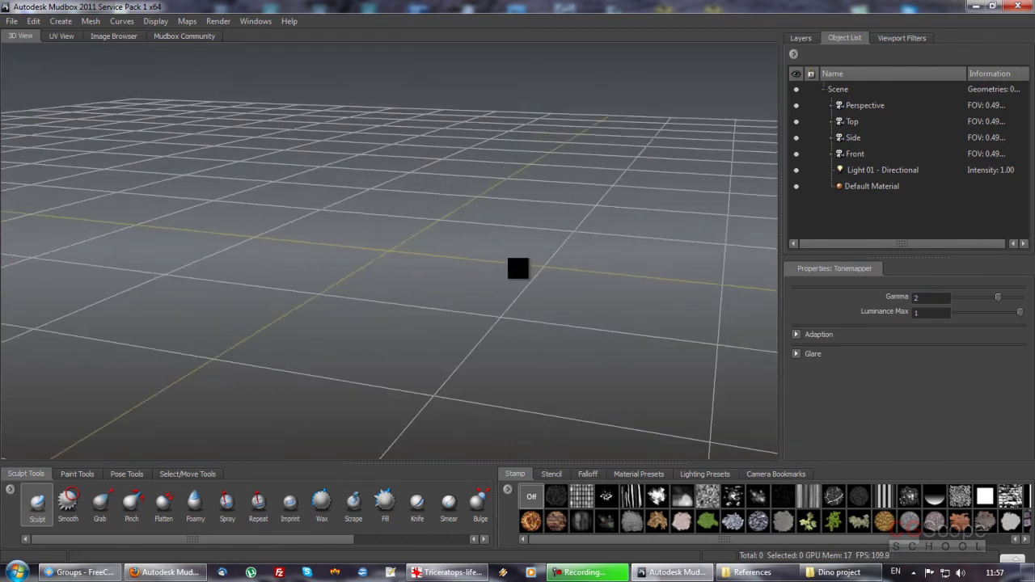
left_click(11, 23)
left_click(40, 136)
left_click(324, 144)
left_click(562, 359)
Step: Orbit and zoom around the triceratops to inspect its hide, frill, head, body and tail
mouse_move(523, 311)
left_mouse_down("alt")
mouse_move(213, 270)
mouse_move(53, 268)
mouse_move(243, 265)
mouse_move(281, 188)
left_mouse_up("alt")
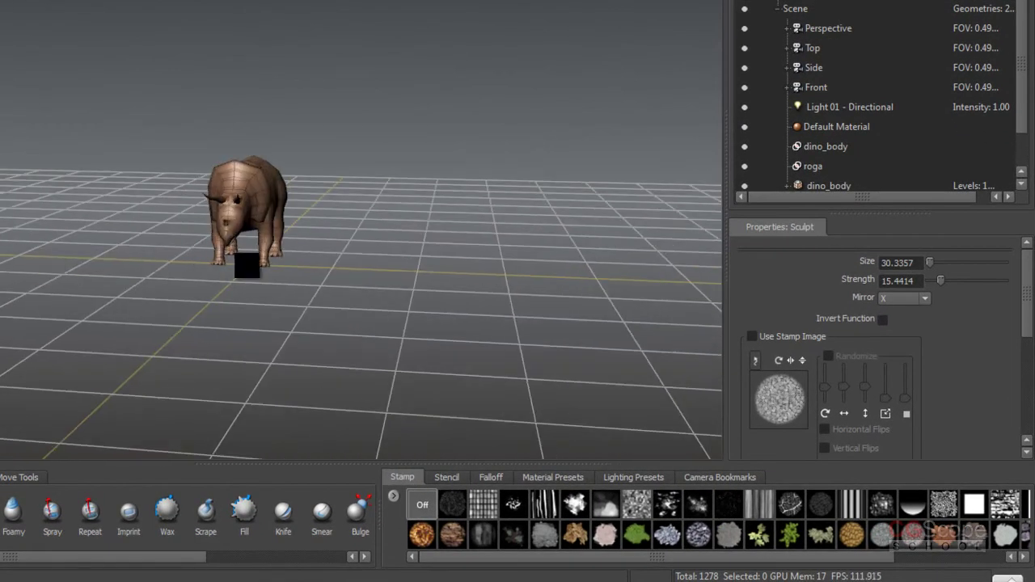
mouse_move(281, 187)
right_mouse_down("alt")
mouse_move(293, 356)
mouse_move(286, 245)
right_mouse_up("alt")
left_click_drag(286, 246, 259, 85, "alt")
right_click_drag(258, 85, 308, 356, "alt")
left_click_drag(308, 356, 263, 233, "alt")
right_click_drag(263, 233, 271, 356, "alt")
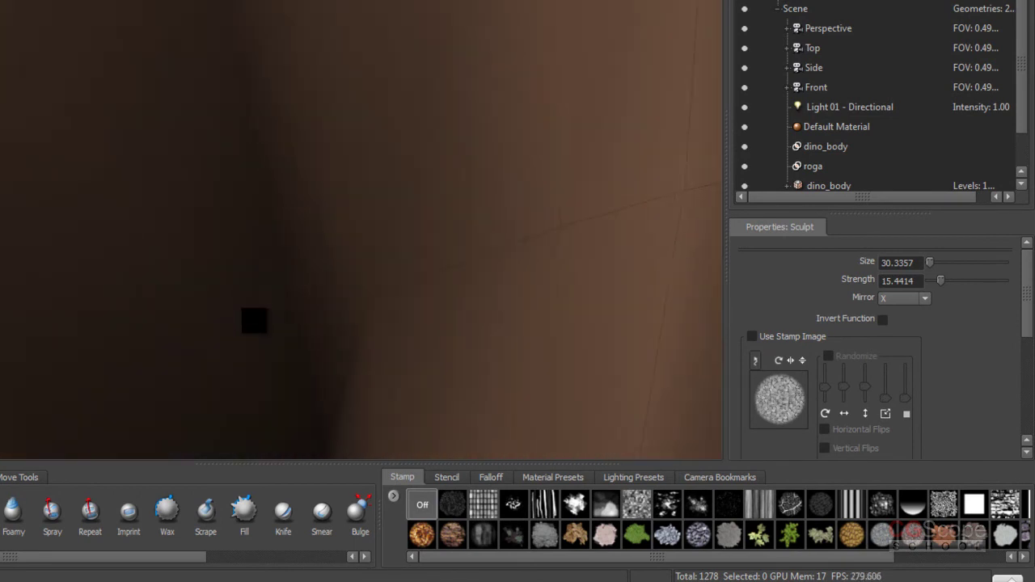
mouse_move(254, 316)
right_mouse_down("alt")
mouse_move(259, 356)
mouse_move(250, 224)
mouse_move(212, 236)
mouse_move(214, 202)
right_mouse_up("alt")
mouse_move(214, 202)
left_mouse_down("alt")
mouse_move(148, 208)
mouse_move(132, 173)
mouse_move(183, 224)
mouse_move(250, 231)
mouse_move(324, 259)
mouse_move(370, 215)
left_mouse_up("alt")
mouse_move(369, 215)
right_mouse_down("alt")
mouse_move(455, 185)
mouse_move(365, 173)
mouse_move(273, 202)
mouse_move(285, 208)
right_mouse_up("alt")
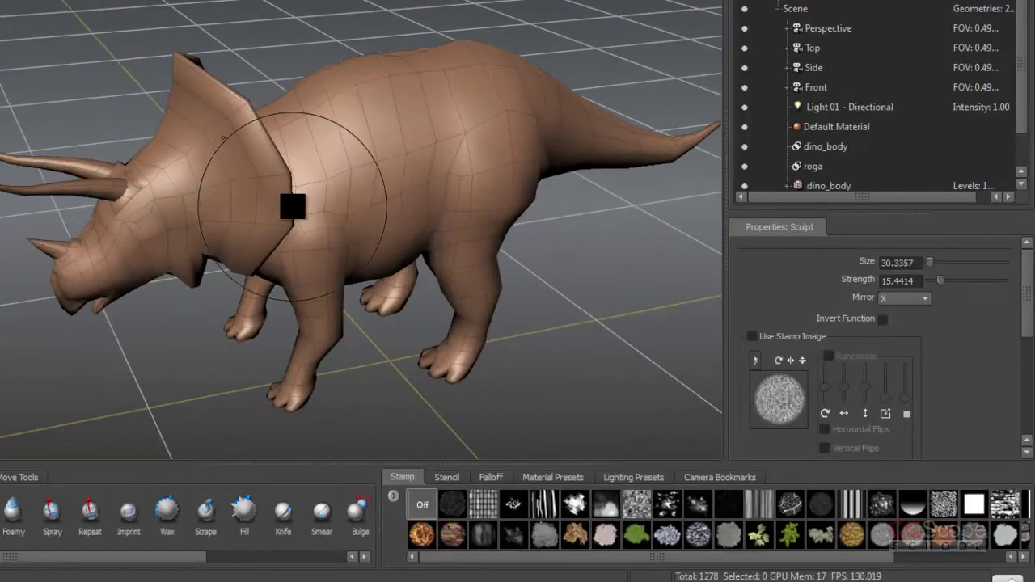
left_click_drag(284, 208, 331, 231, "alt")
mouse_move(331, 231)
right_mouse_down("alt")
mouse_move(331, 296)
mouse_move(306, 67)
right_mouse_up("alt")
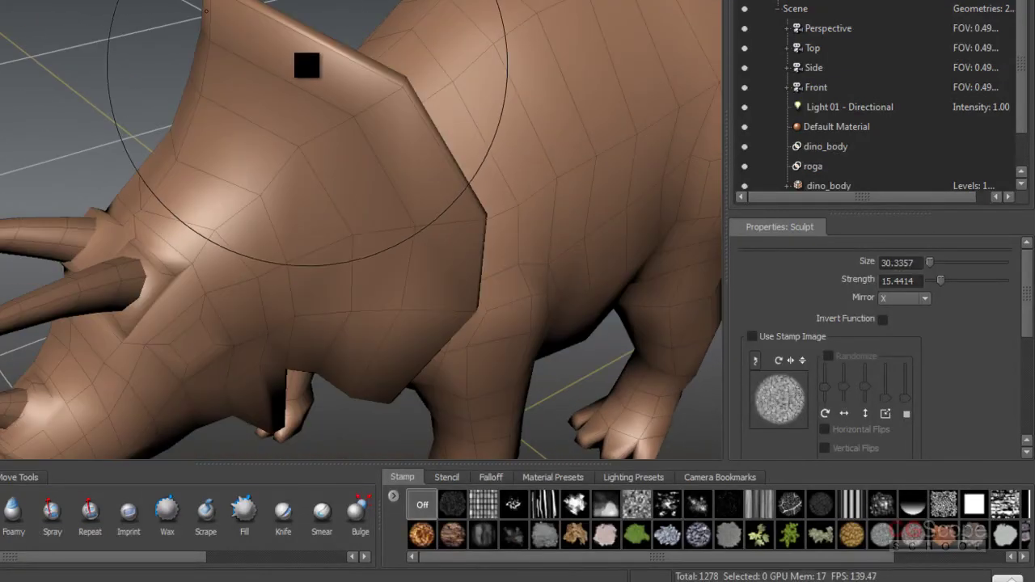
left_click_drag(399, 165, 429, 143, "alt")
mouse_move(429, 143)
right_mouse_down("alt")
mouse_move(427, 157)
mouse_move(423, 88)
right_mouse_up("alt")
mouse_move(423, 88)
left_mouse_down("alt")
mouse_move(448, 148)
mouse_move(340, 160)
left_mouse_up("alt")
mouse_move(340, 159)
right_mouse_down("alt")
mouse_move(206, 160)
mouse_move(329, 167)
right_mouse_up("alt")
mouse_move(329, 167)
left_mouse_down("alt")
mouse_move(316, 122)
mouse_move(307, 143)
left_mouse_up("alt")
right_click_drag(308, 143, 273, 127, "alt")
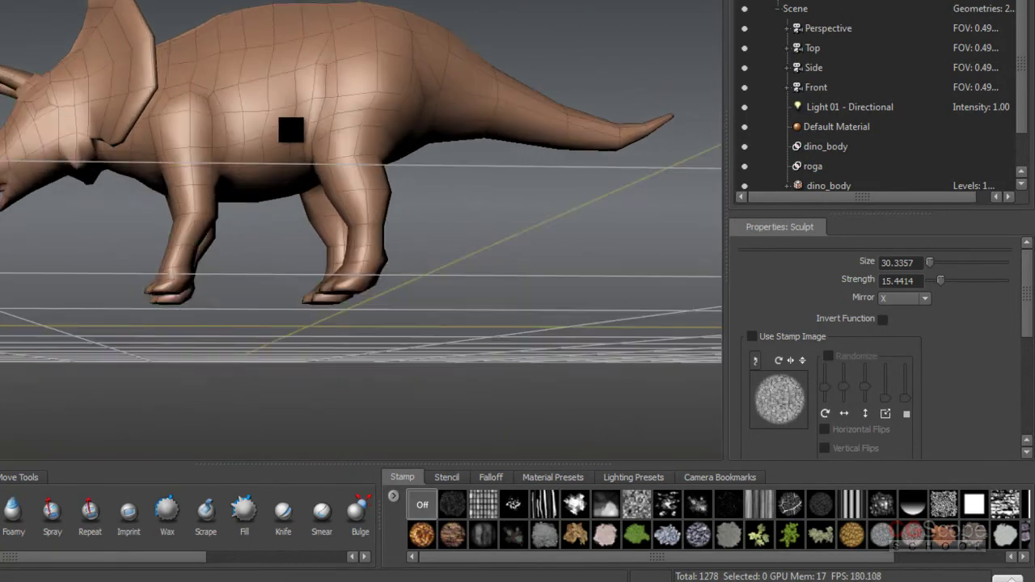
left_click_drag(272, 127, 298, 157, "alt")
right_click_drag(299, 157, 296, 156, "alt")
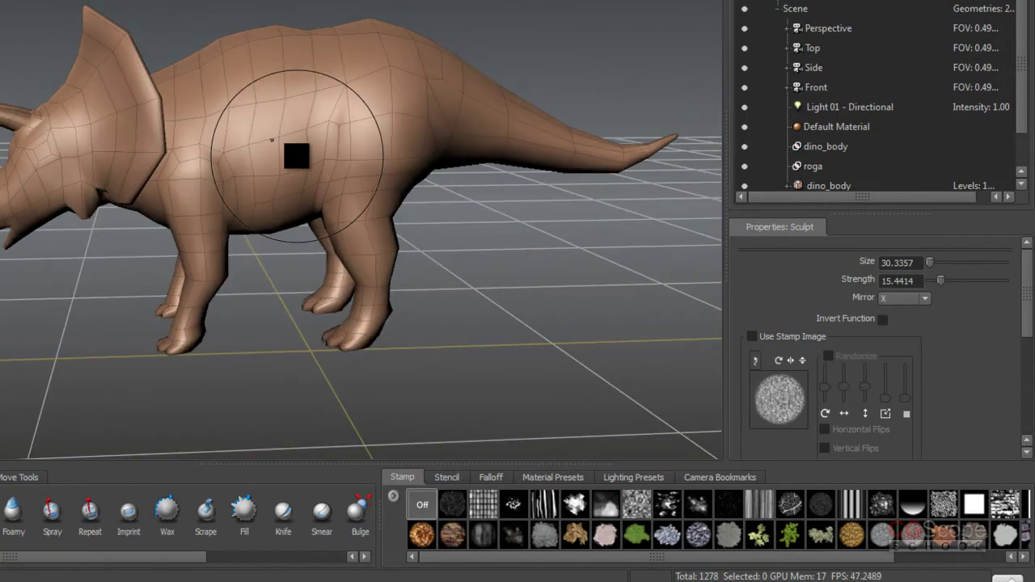
mouse_move(311, 171)
left_mouse_down("alt")
mouse_move(571, 171)
mouse_move(406, 193)
mouse_move(381, 181)
mouse_move(406, 196)
mouse_move(296, 190)
left_mouse_up("alt")
right_click_drag(296, 189, 291, 194, "alt")
mouse_move(292, 194)
left_mouse_down("alt")
mouse_move(262, 192)
mouse_move(503, 192)
mouse_move(296, 202)
mouse_move(307, 185)
mouse_move(416, 185)
mouse_move(411, 173)
left_mouse_up("alt")
mouse_move(411, 173)
right_mouse_down("alt")
mouse_move(386, 236)
mouse_move(393, 213)
right_mouse_up("alt")
mouse_move(391, 213)
left_mouse_down("alt")
mouse_move(342, 213)
mouse_move(370, 219)
mouse_move(351, 201)
mouse_move(330, 212)
mouse_move(351, 204)
left_mouse_up("alt")
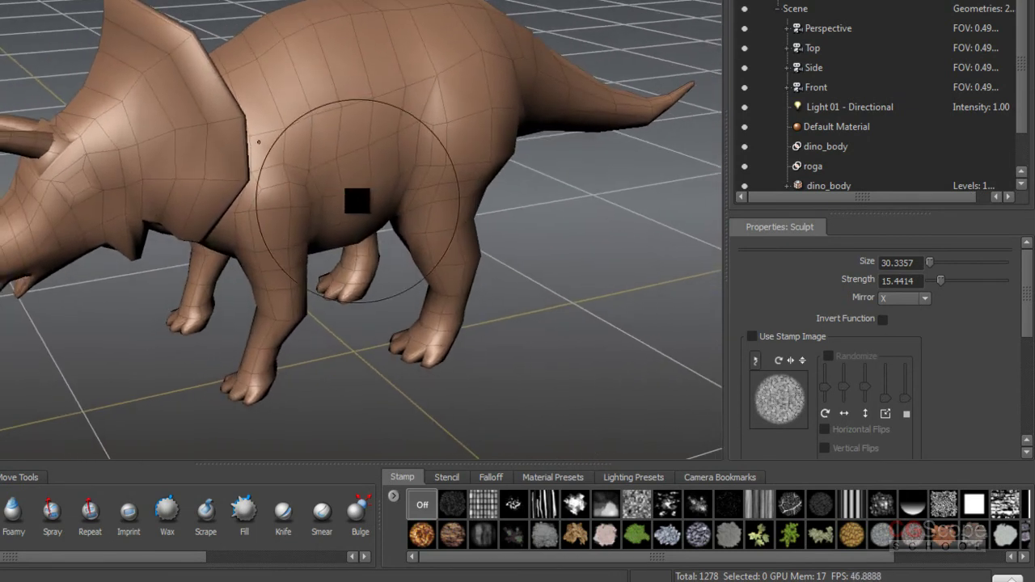
left_click_drag(1019, 108, 1024, 144)
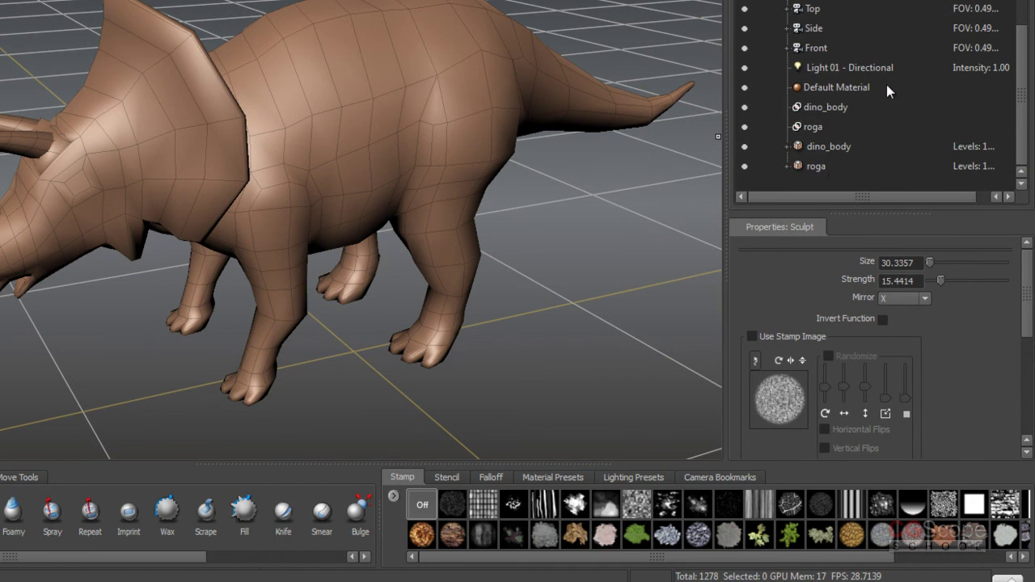
left_click(828, 147)
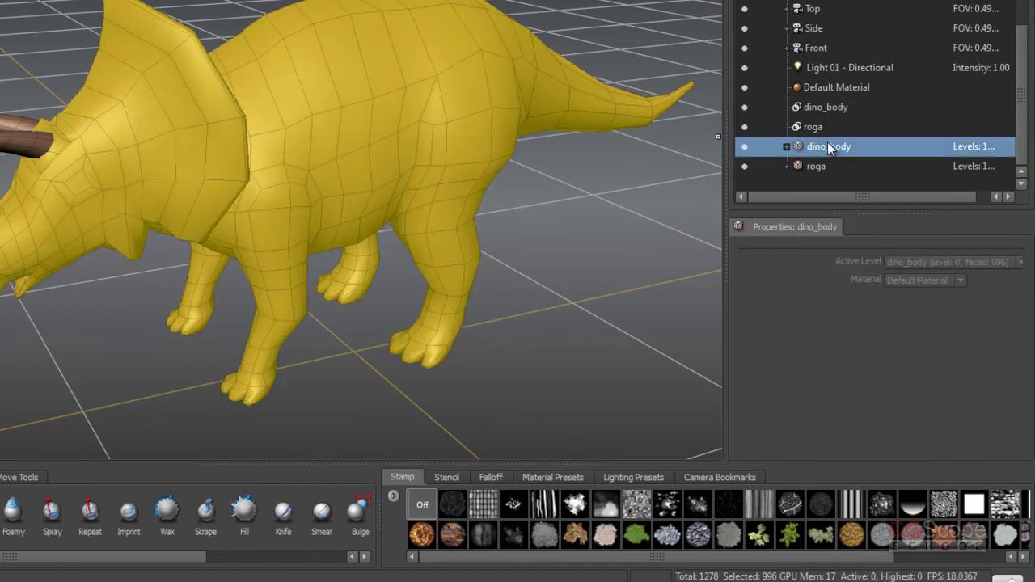
left_click(817, 166)
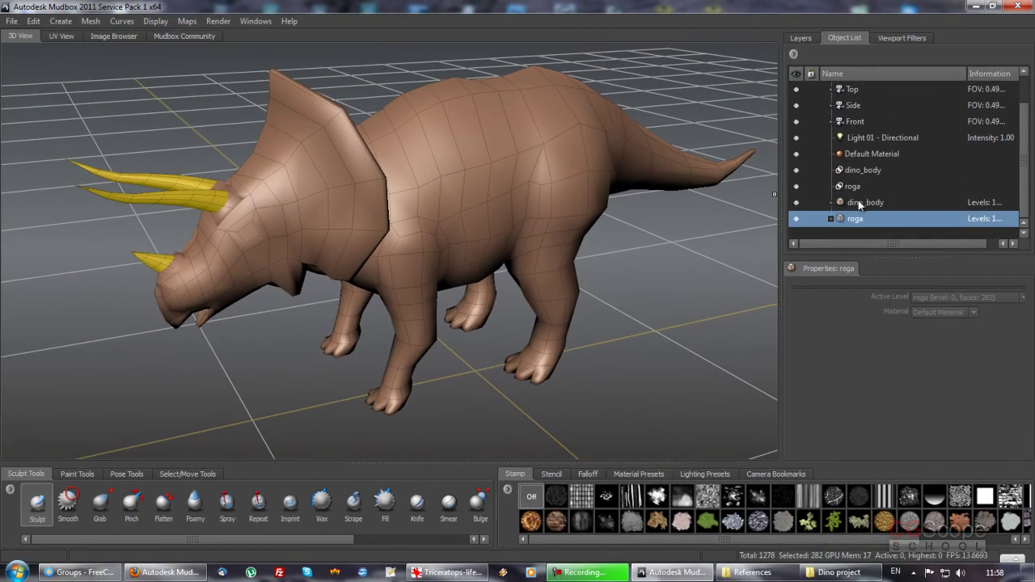
left_click(858, 203)
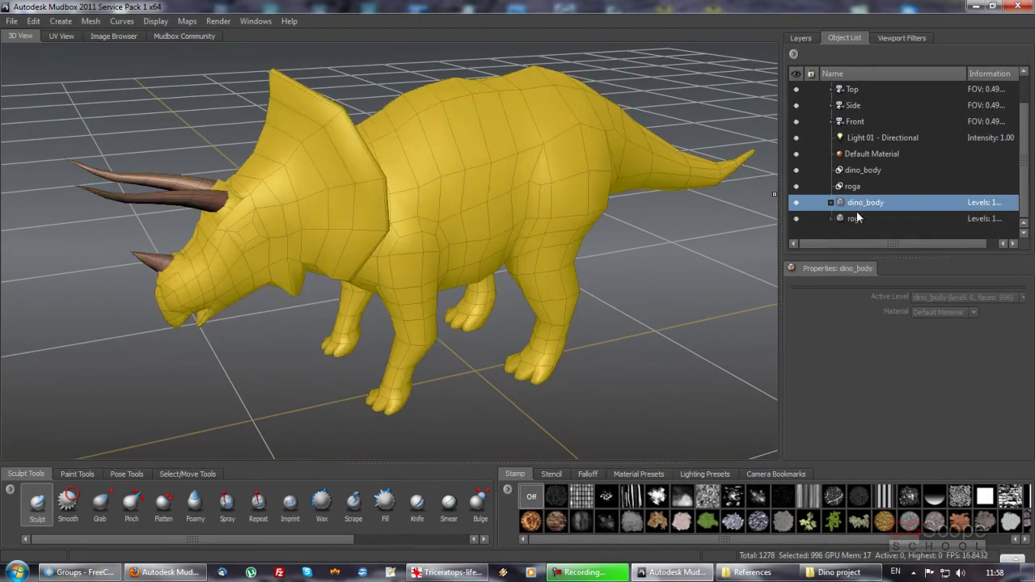
left_click(855, 218)
left_click(863, 204)
left_click(851, 187)
left_click(862, 170)
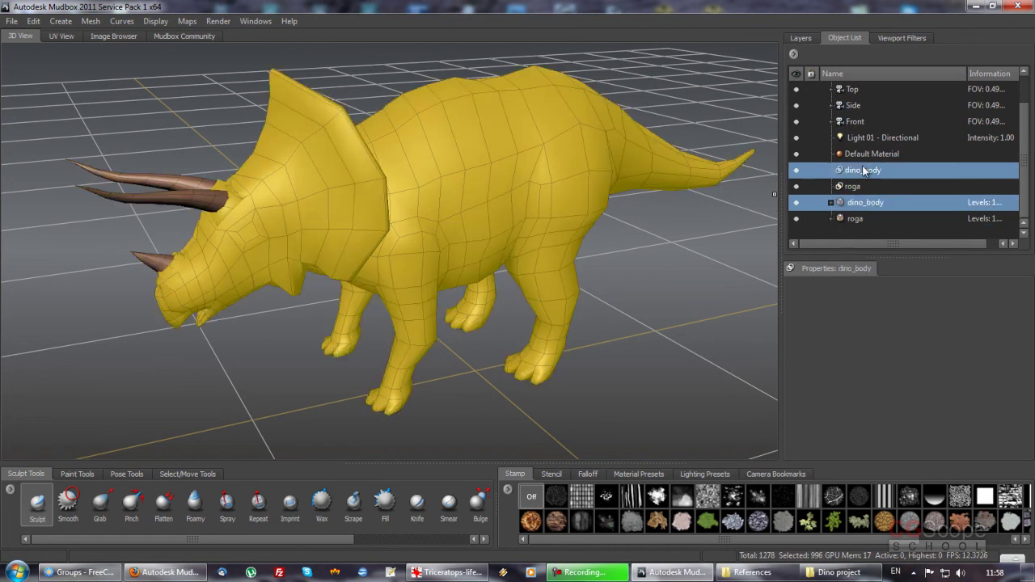
left_click(859, 219)
left_click(855, 186)
left_click(867, 172)
left_click(857, 219)
left_click(862, 203)
left_click(852, 220)
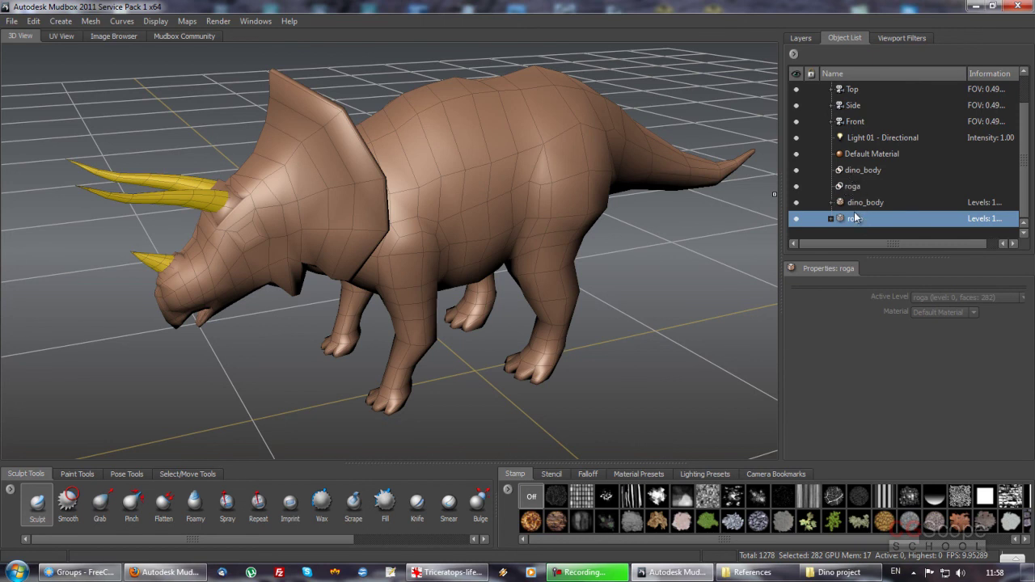
left_click(853, 188)
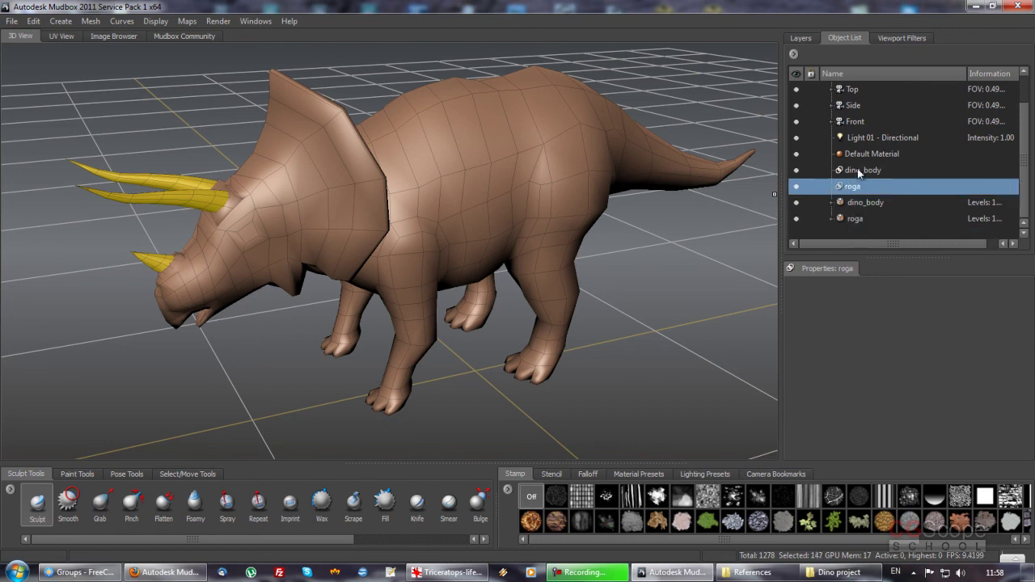
left_click(858, 169)
left_click(854, 187)
left_click(864, 169)
left_click(855, 188)
mouse_move(605, 229)
left_mouse_down("alt")
mouse_move(561, 237)
mouse_move(687, 217)
mouse_move(661, 266)
left_mouse_up("alt")
mouse_move(569, 258)
left_mouse_down("alt")
mouse_move(555, 242)
mouse_move(545, 254)
mouse_move(556, 262)
mouse_move(762, 193)
left_mouse_up("alt")
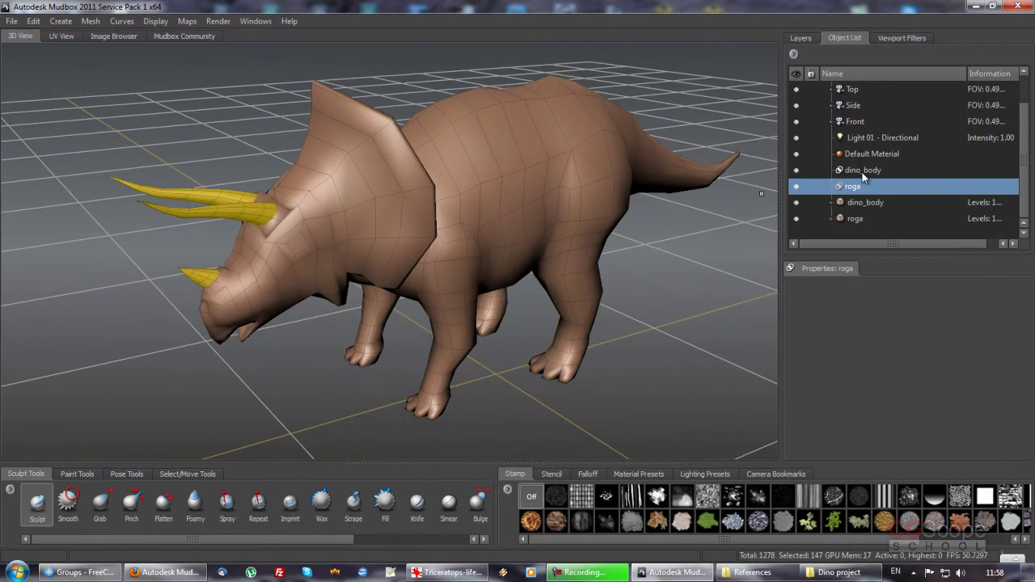
left_click(863, 172)
left_click(853, 186)
Step: Delete the extra roga entry and drag the duplicate dino_body entry onto the mesh
right_click(855, 188)
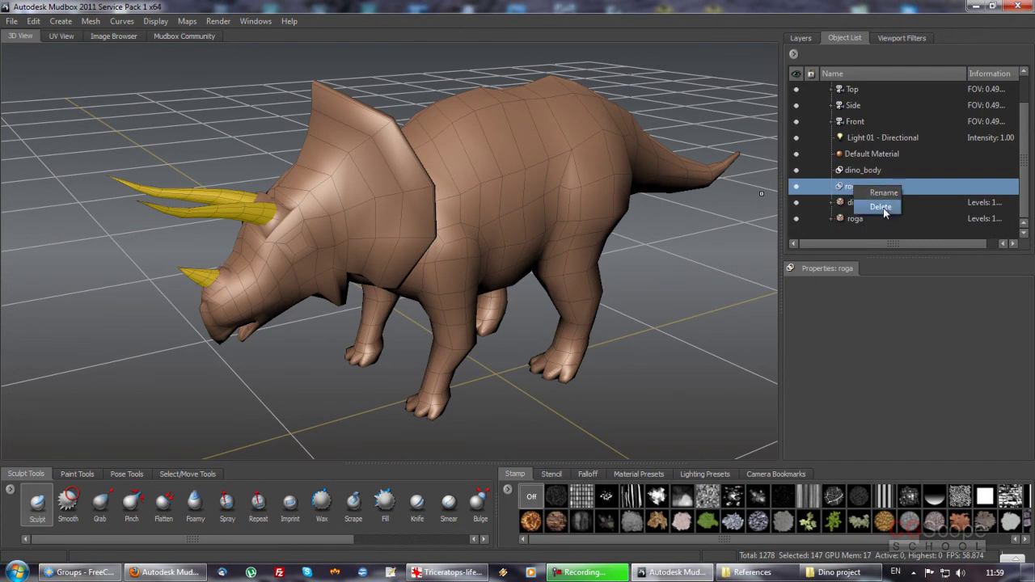
left_click(881, 207)
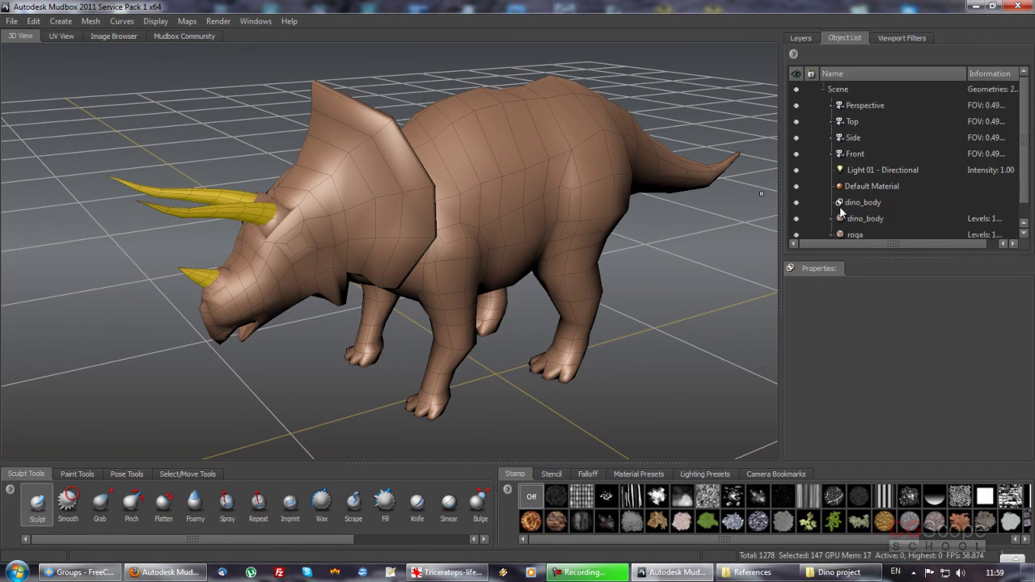
left_click(868, 201)
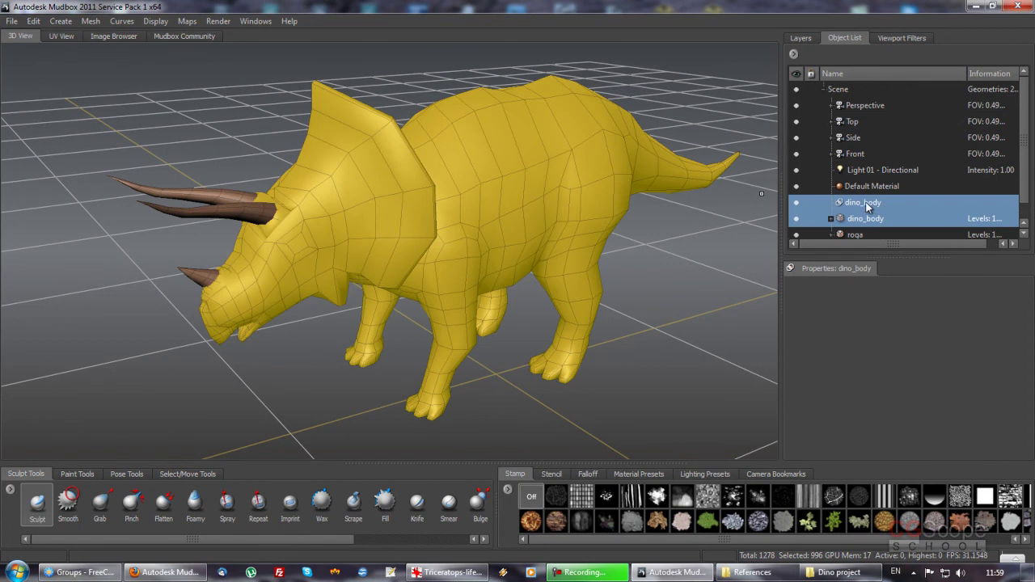
left_click(831, 218)
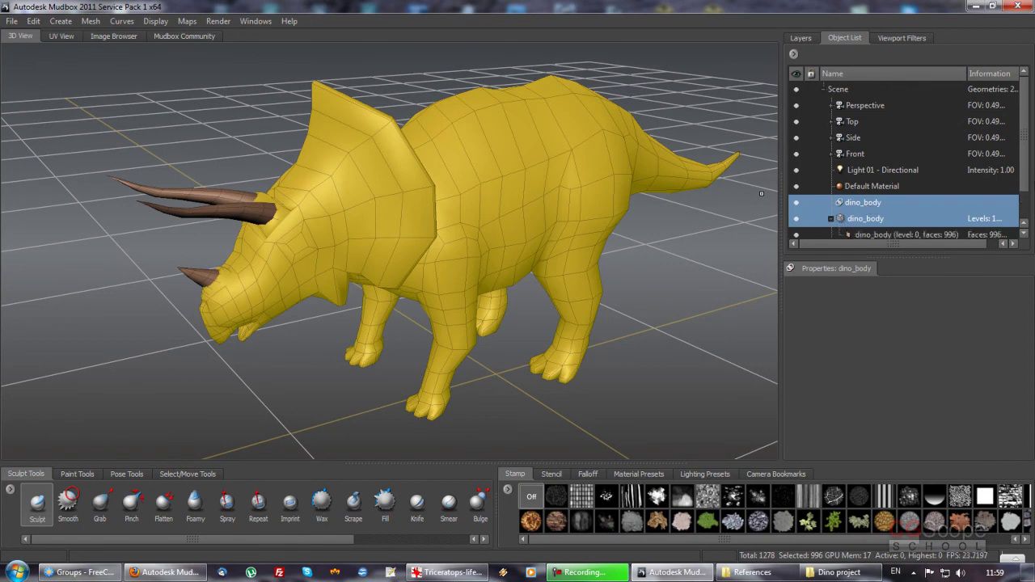
left_click(831, 218)
left_click(864, 187)
left_click_drag(859, 201, 880, 220)
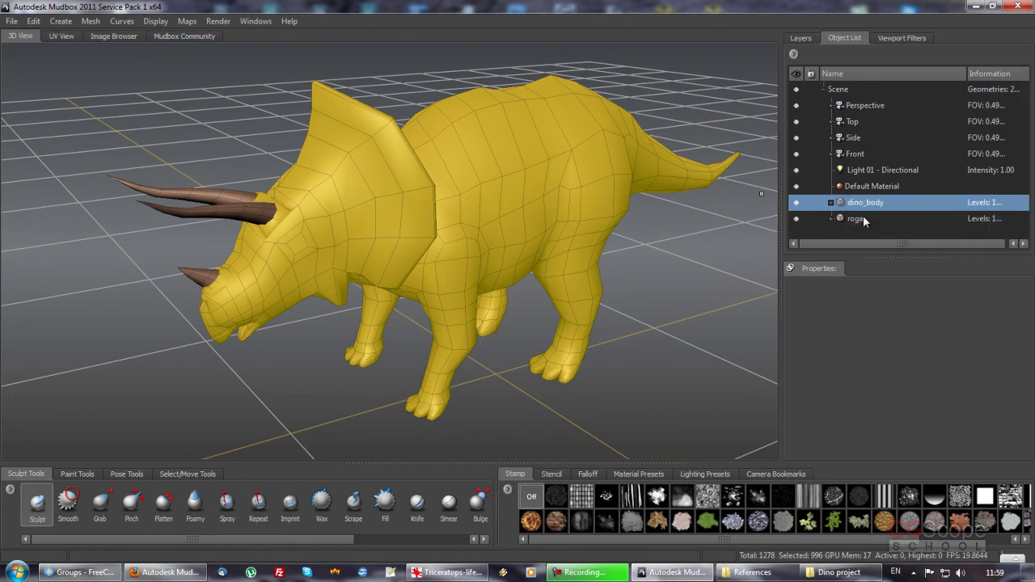
Step: Check the remaining roga and dino_body selections and orbit in on the triceratops
left_click(866, 219)
left_click(873, 202)
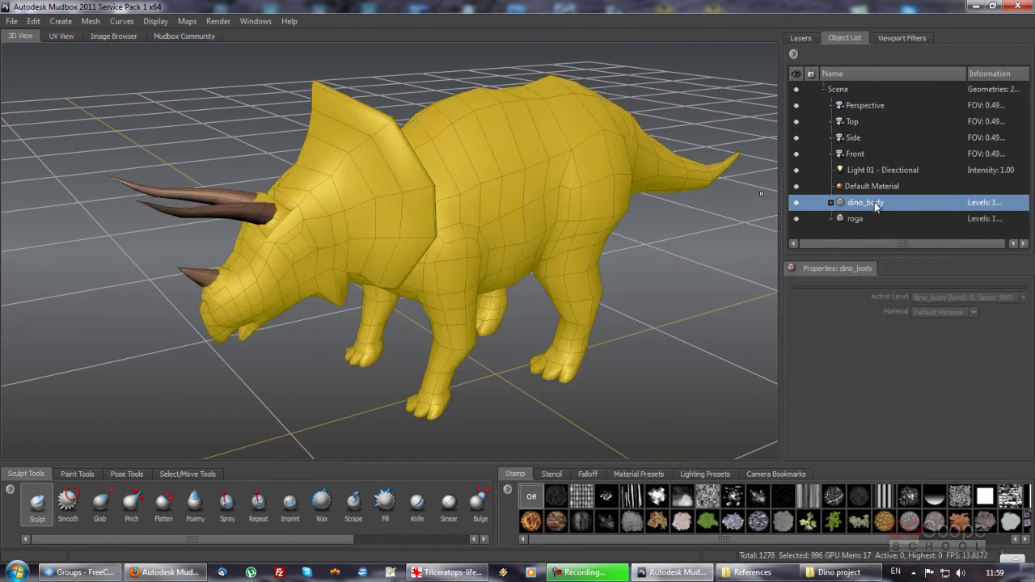
left_click(868, 219)
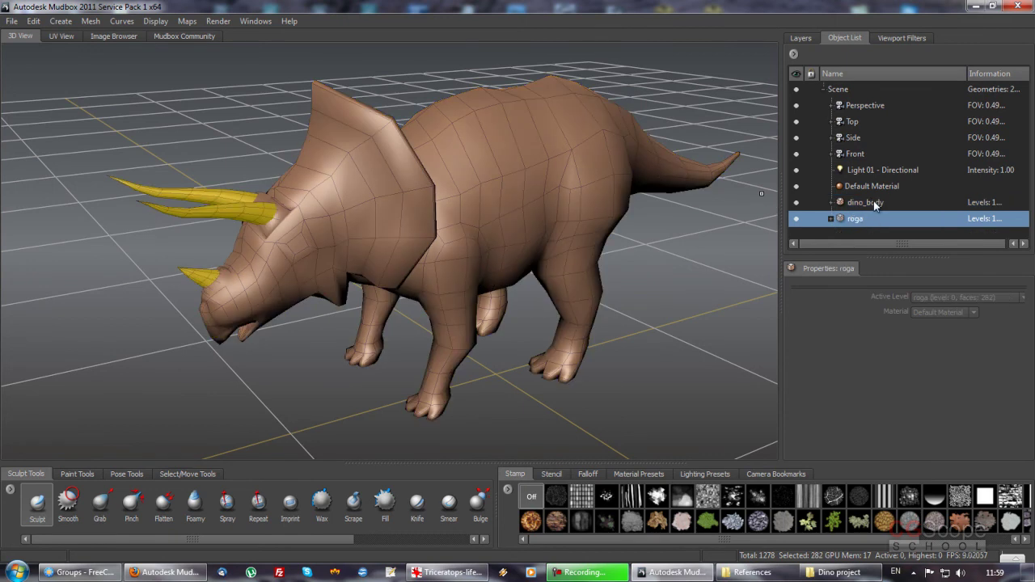
mouse_move(727, 226)
left_mouse_down("alt")
mouse_move(596, 259)
mouse_move(656, 256)
mouse_move(506, 243)
left_mouse_up("alt")
right_click_drag(506, 242, 538, 257, "alt")
left_click_drag(537, 257, 536, 246, "alt")
right_click_drag(536, 245, 562, 243, "alt")
left_click_drag(562, 243, 582, 242, "alt")
right_click_drag(582, 242, 599, 235, "alt")
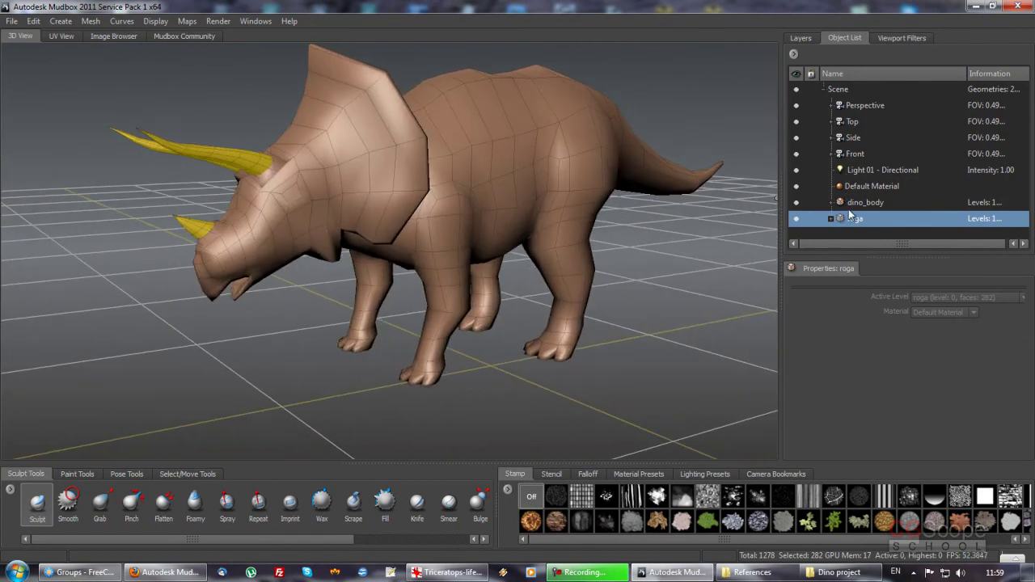
left_click_drag(718, 265, 686, 265, "alt")
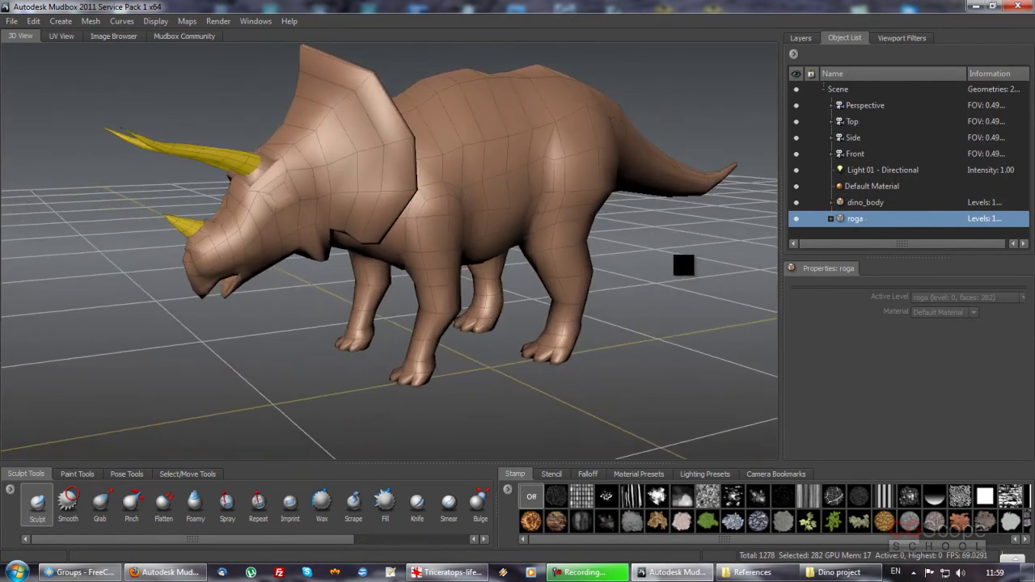
left_click(864, 203)
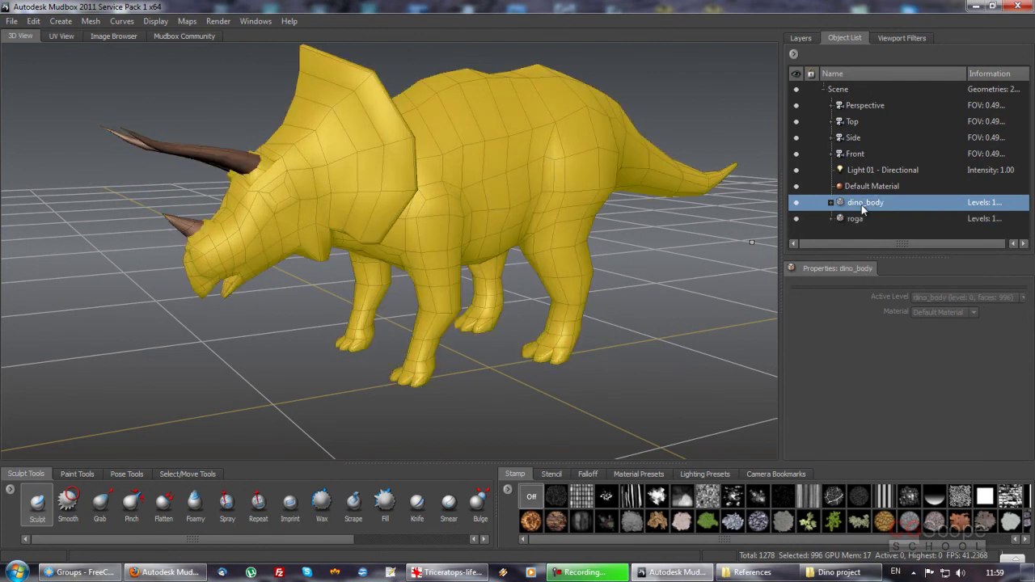
right_click(873, 200)
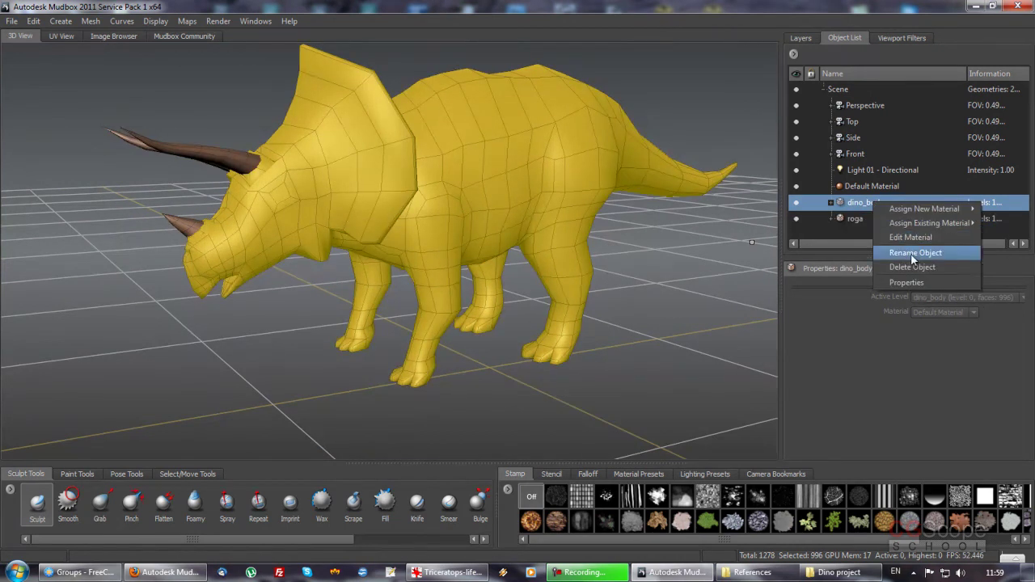
left_click(826, 227)
mouse_move(396, 222)
left_mouse_down("alt")
mouse_move(450, 221)
mouse_move(413, 198)
mouse_move(464, 219)
left_mouse_up("alt")
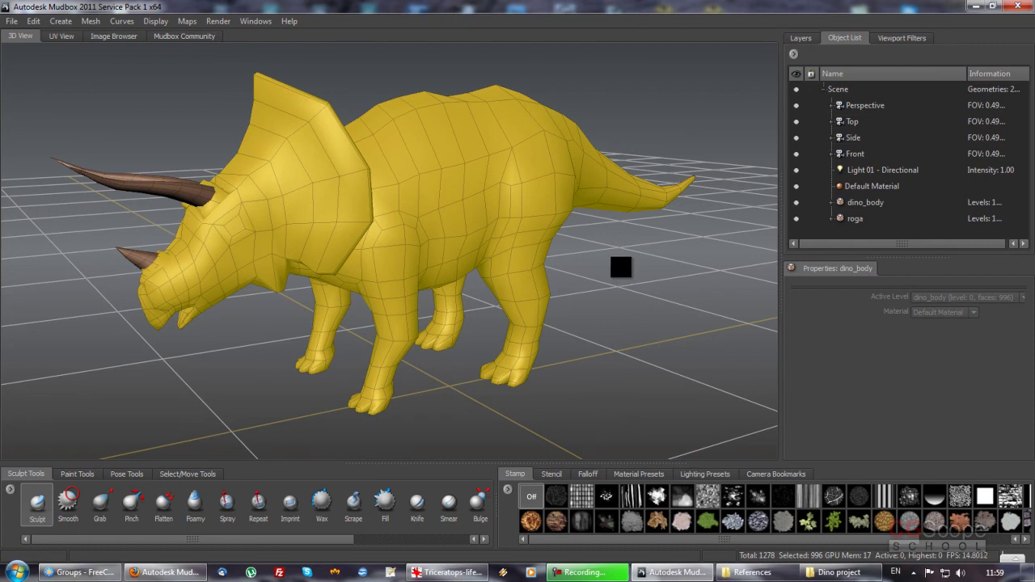
left_click(625, 269)
mouse_move(370, 214)
left_mouse_down("alt")
mouse_move(462, 224)
mouse_move(469, 238)
mouse_move(433, 256)
mouse_move(455, 273)
mouse_move(416, 273)
mouse_move(437, 271)
left_mouse_up("alt")
right_click_drag(437, 271, 520, 269, "alt")
mouse_move(519, 270)
left_mouse_down("alt")
mouse_move(531, 319)
mouse_move(469, 267)
mouse_move(485, 267)
left_mouse_up("alt")
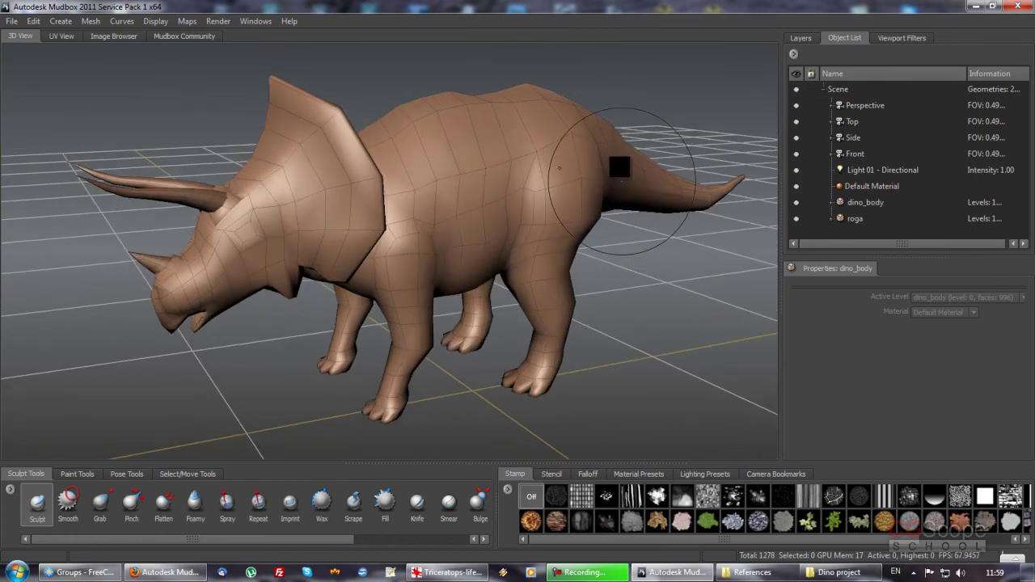
right_click_drag(631, 286, 522, 160, "alt")
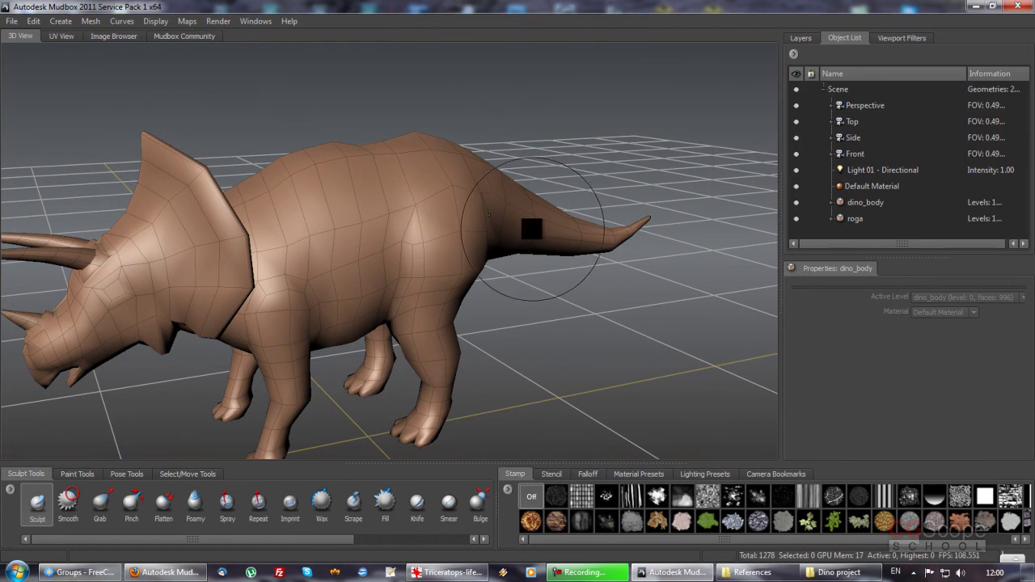
left_click_drag(531, 224, 570, 217, "alt")
right_click_drag(570, 217, 534, 189, "alt")
left_click_drag(534, 189, 510, 210, "alt")
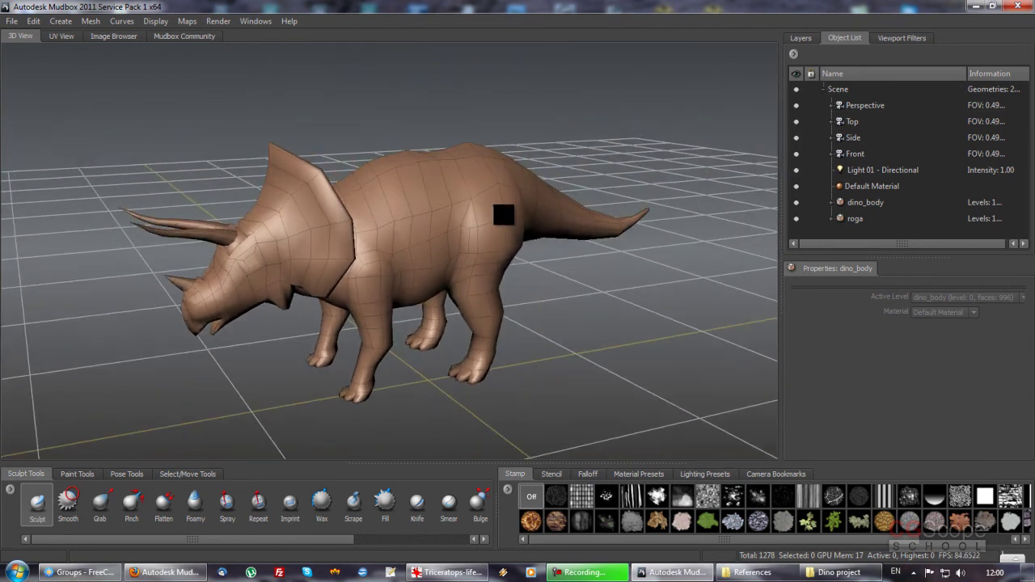
mouse_move(539, 173)
left_mouse_down("alt")
mouse_move(531, 192)
mouse_move(555, 173)
left_mouse_up("alt")
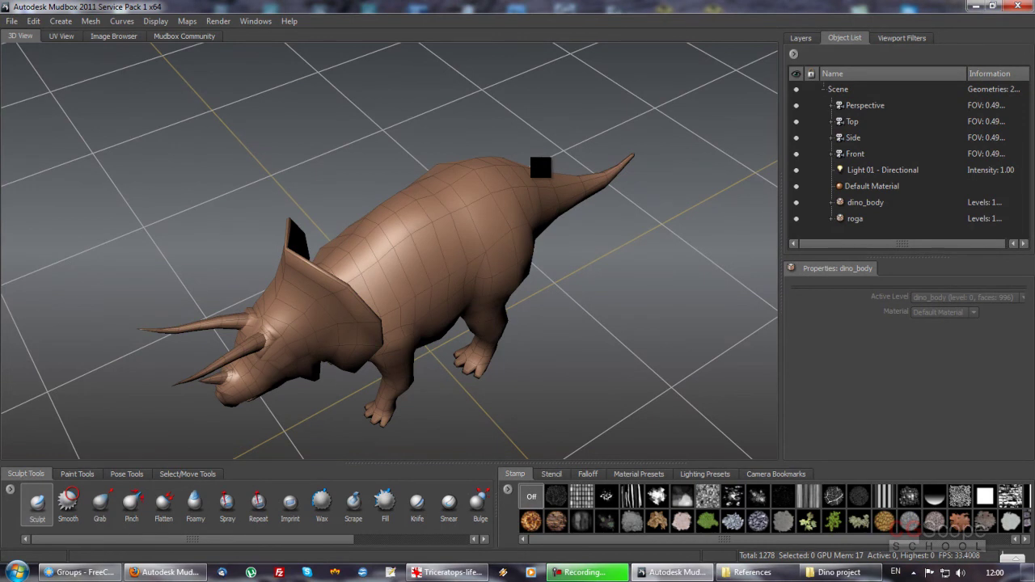
mouse_move(509, 167)
left_mouse_down("alt")
mouse_move(478, 213)
mouse_move(498, 245)
mouse_move(462, 243)
mouse_move(505, 246)
mouse_move(493, 240)
left_mouse_up("alt")
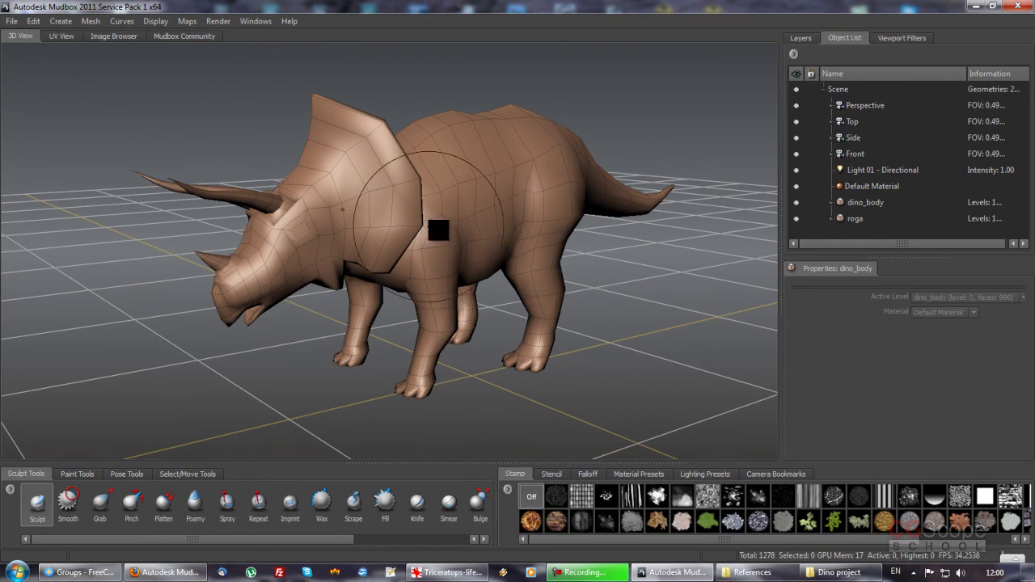
mouse_move(520, 234)
left_mouse_down("alt")
mouse_move(491, 231)
mouse_move(477, 247)
mouse_move(485, 231)
mouse_move(435, 240)
mouse_move(498, 244)
mouse_move(493, 227)
mouse_move(469, 234)
left_mouse_up("alt")
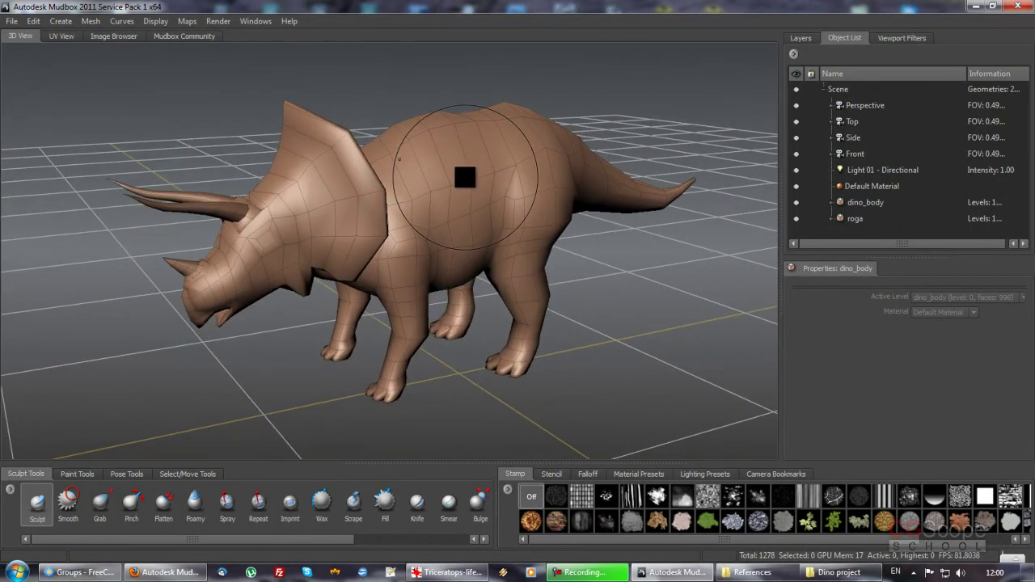
Step: Subdivide the body and roga horn meshes to level 1 with Shift+D
key("shift+d")
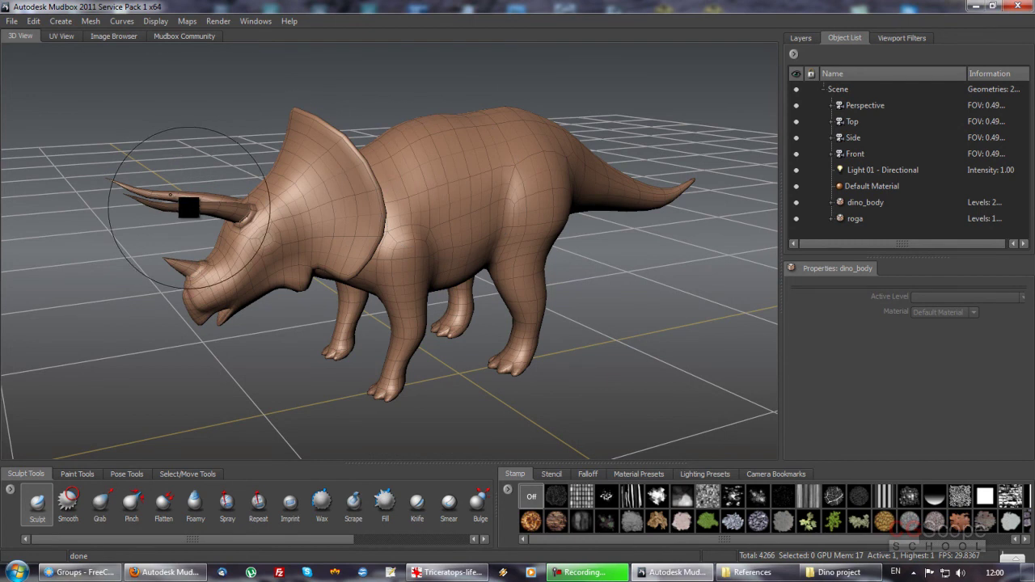
key("shift+d")
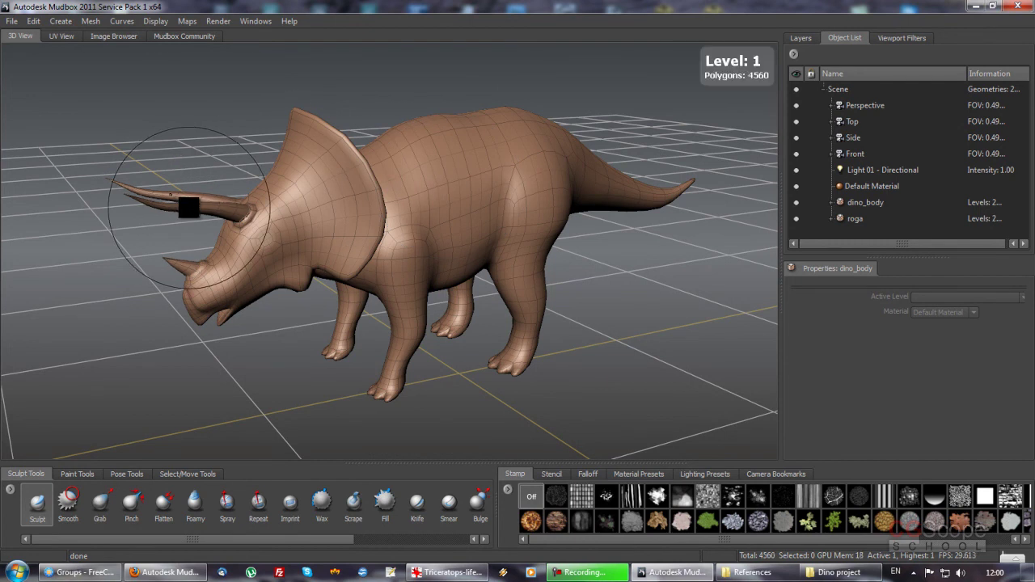
mouse_move(188, 208)
left_mouse_down("alt")
mouse_move(359, 238)
mouse_move(340, 231)
mouse_move(464, 234)
mouse_move(331, 231)
mouse_move(391, 239)
left_mouse_up("alt")
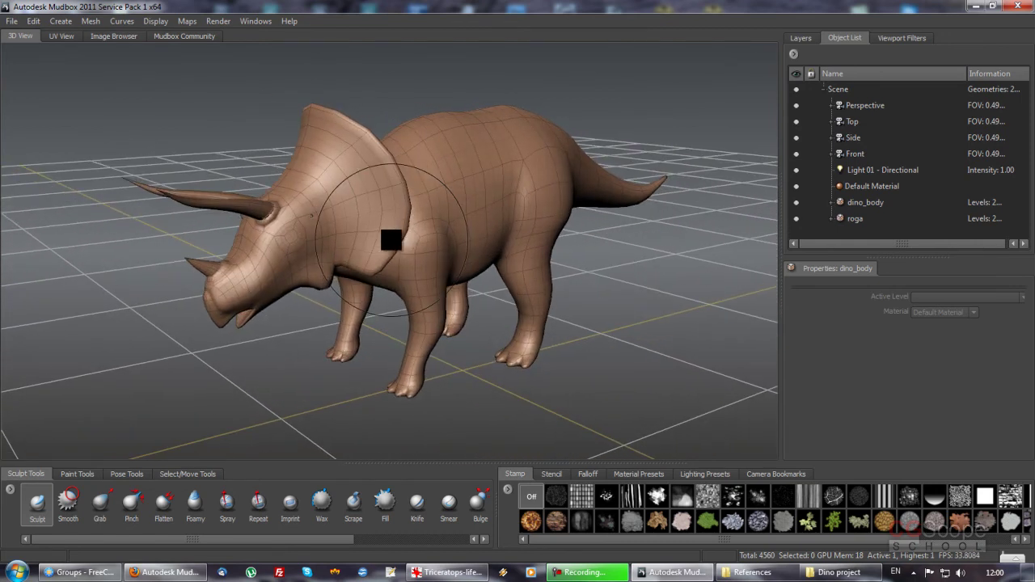
Step: Step the meshes back down with Page Down to 1278 polygons total
key("Page_Down")
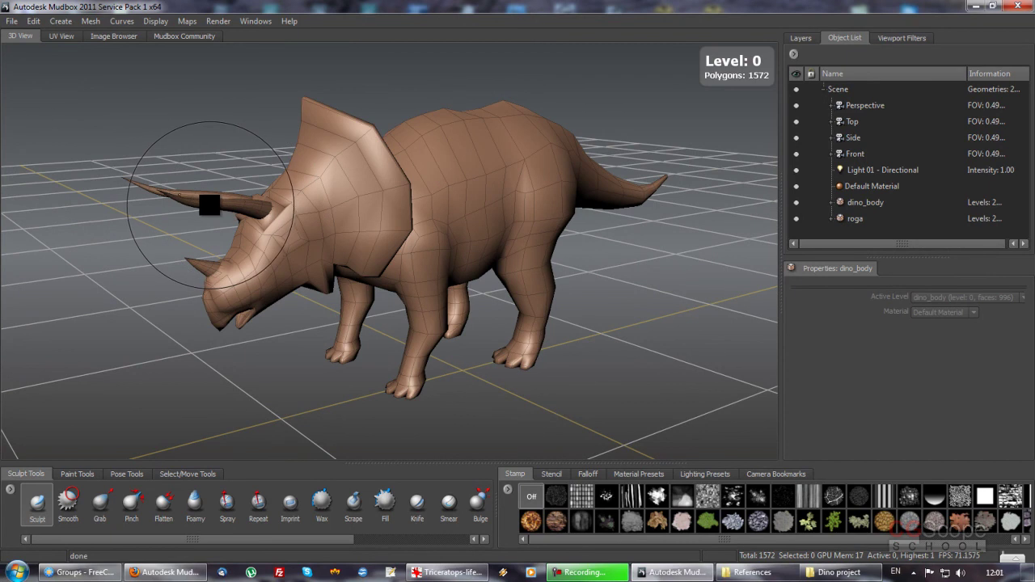
key("Page_Down")
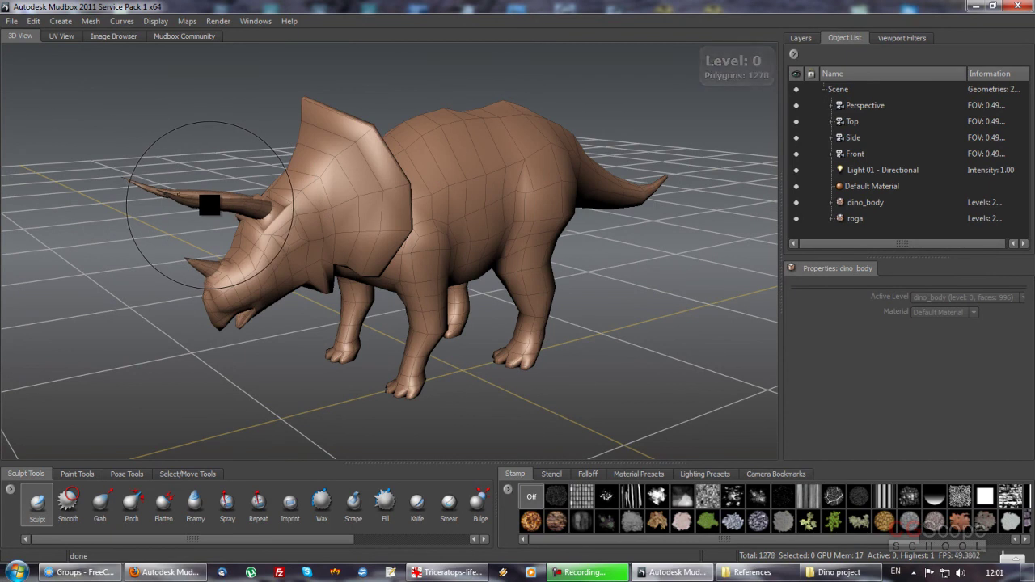
mouse_move(399, 203)
left_mouse_down("alt")
mouse_move(513, 189)
mouse_move(429, 202)
mouse_move(388, 191)
mouse_move(412, 221)
mouse_move(416, 203)
mouse_move(486, 209)
mouse_move(472, 219)
mouse_move(527, 215)
mouse_move(504, 213)
left_mouse_up("alt")
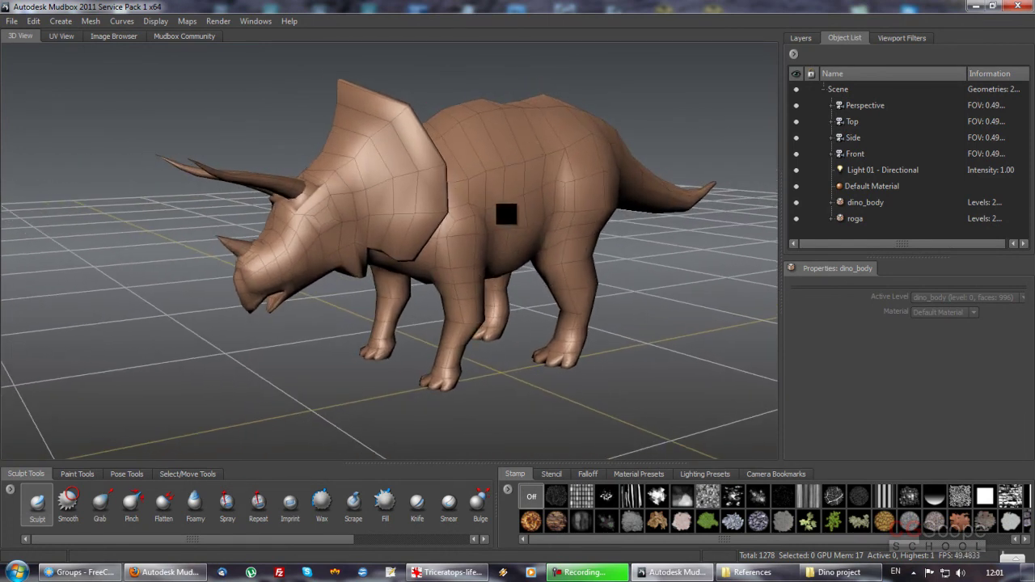
Step: Open Save Scene As and browse the save dialog to CGStudents > Dino
left_click(12, 22)
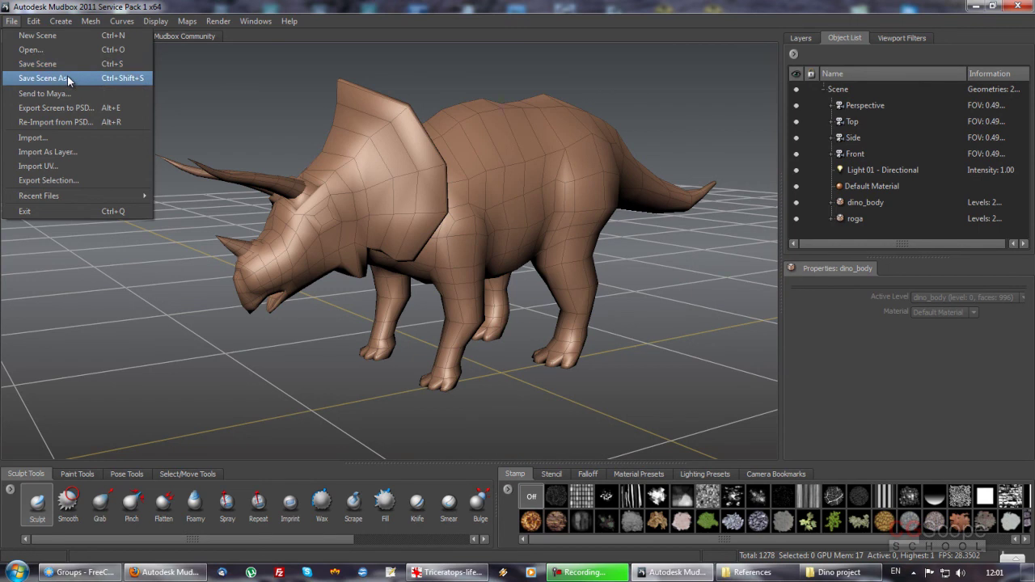
left_click(58, 63)
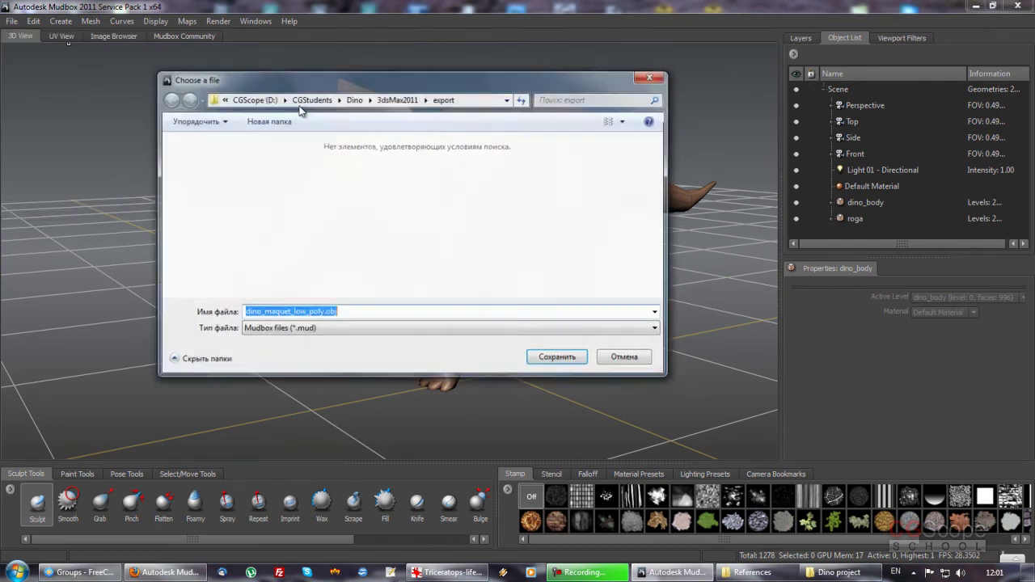
left_click_drag(415, 88, 454, 95)
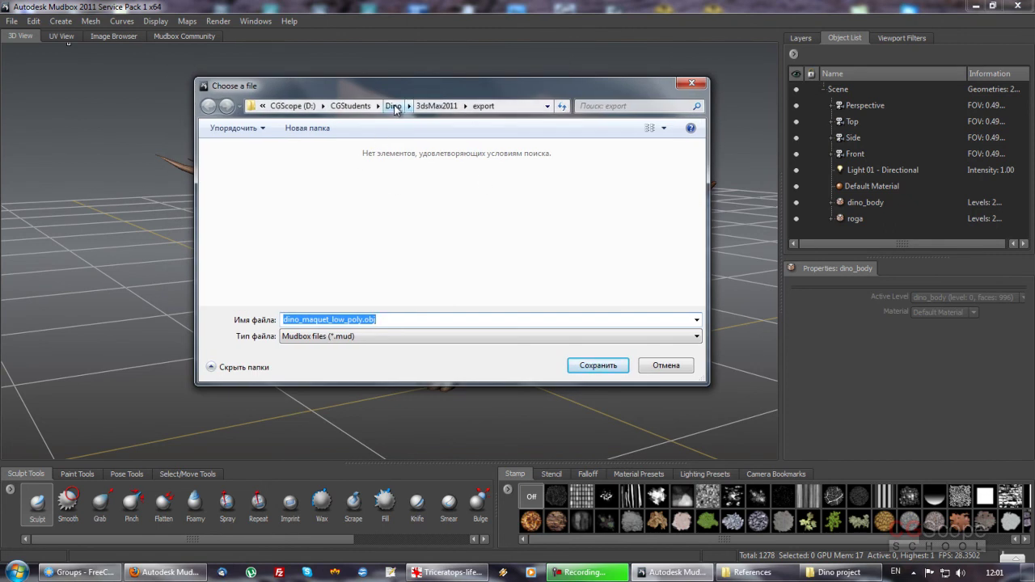
left_click(350, 106)
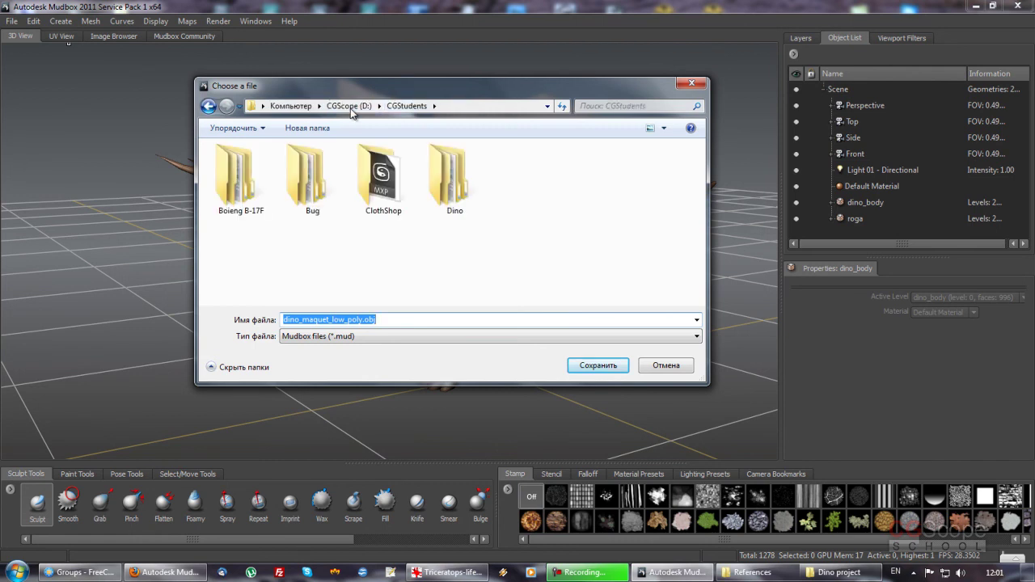
left_click(461, 236)
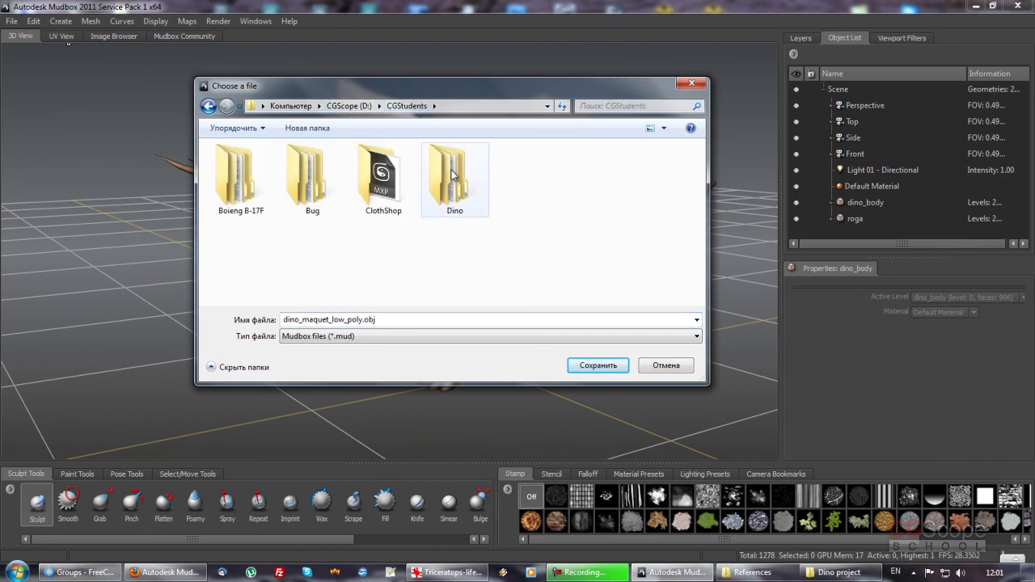
double_click(454, 176)
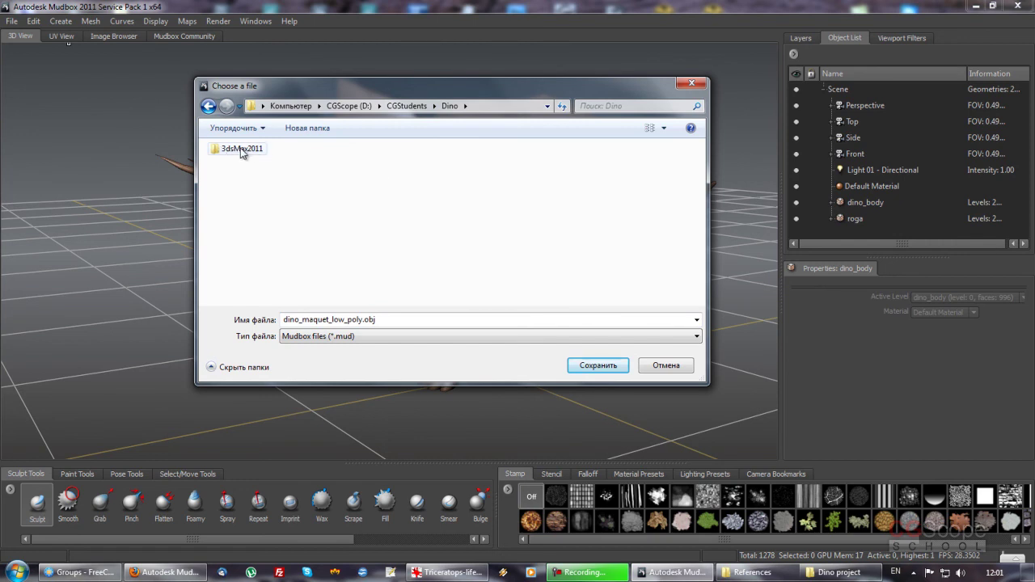
double_click(243, 151)
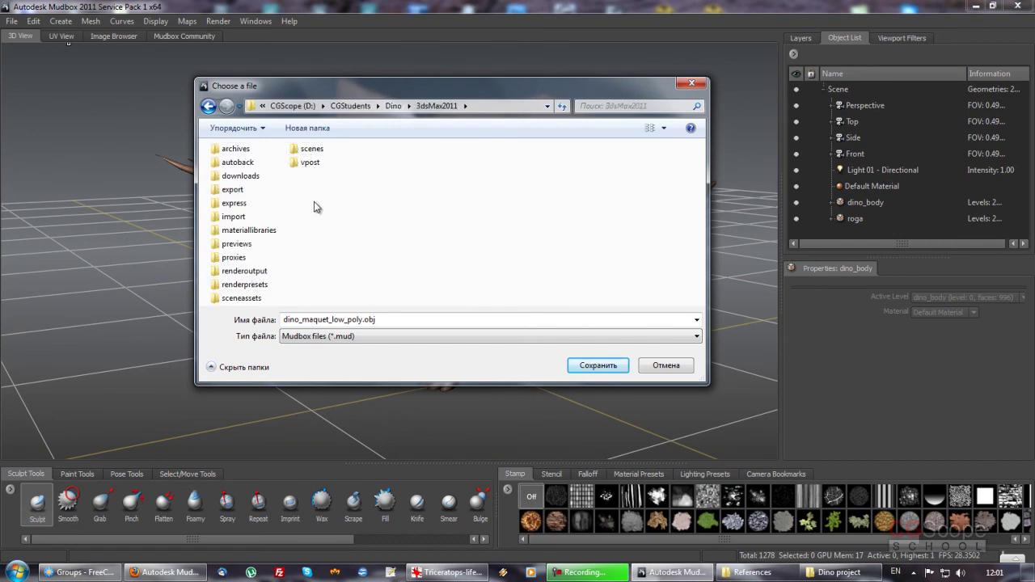
left_click(209, 107)
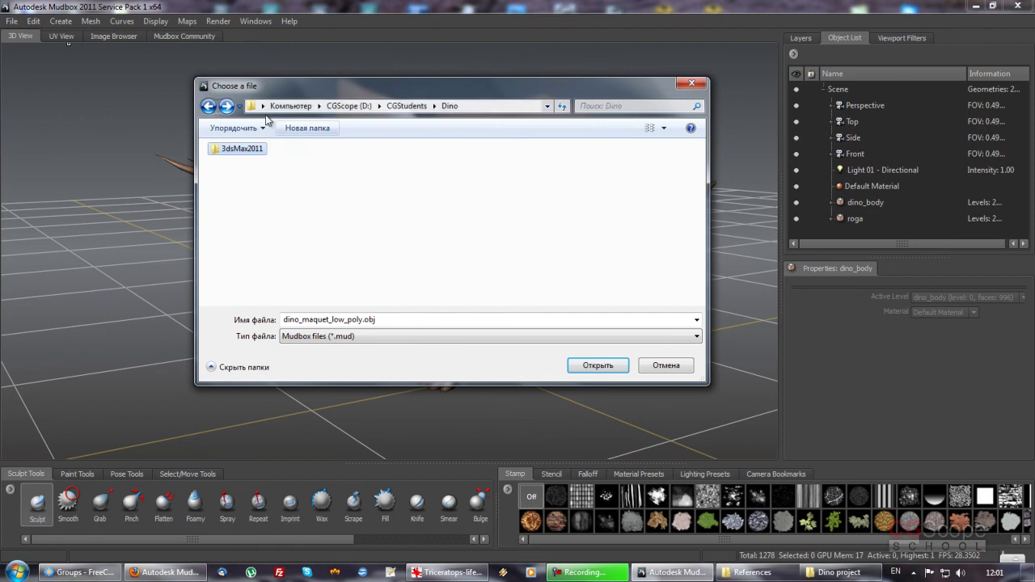
left_click(264, 192)
Step: Create a new folder named Mudbox2011 inside the Dino folder
right_click(240, 173)
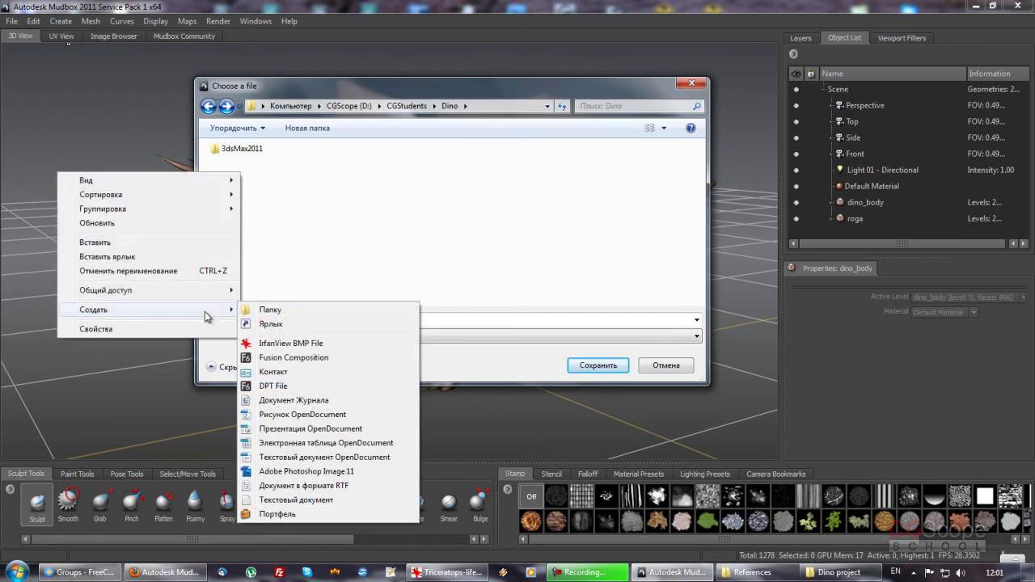
left_click(269, 310)
type("Mudbox")
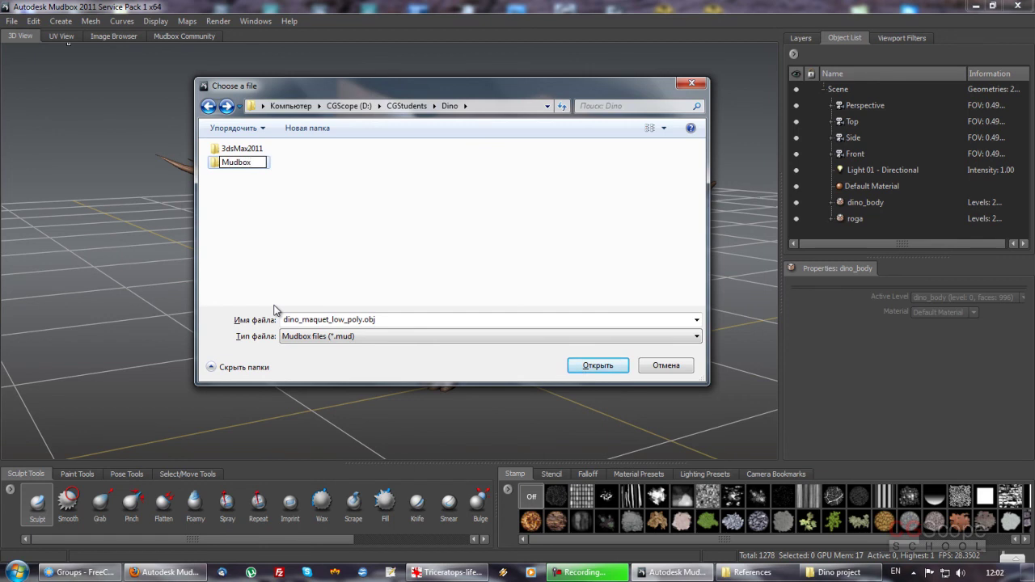
type("2011")
key("Return")
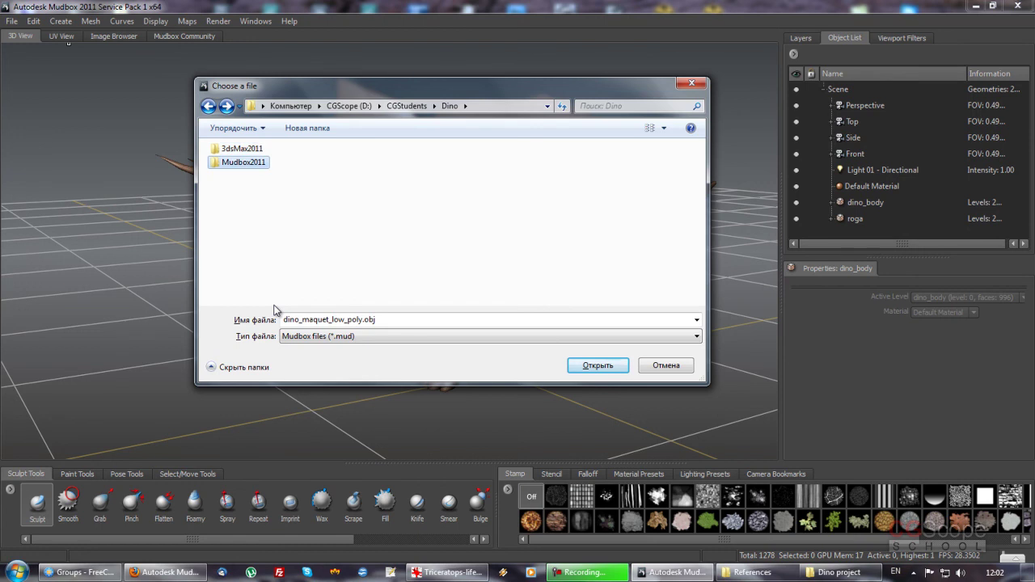
Step: Select the Mudbox2011 folder and open it
key("Up")
key("Down")
key("Up")
key("Down")
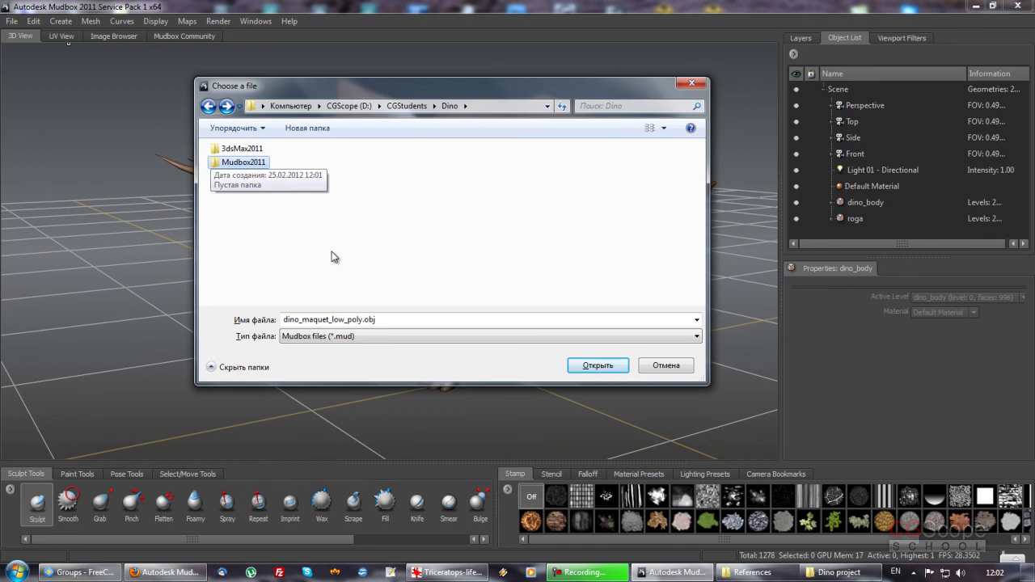
key("Up")
key("Down")
key("Up")
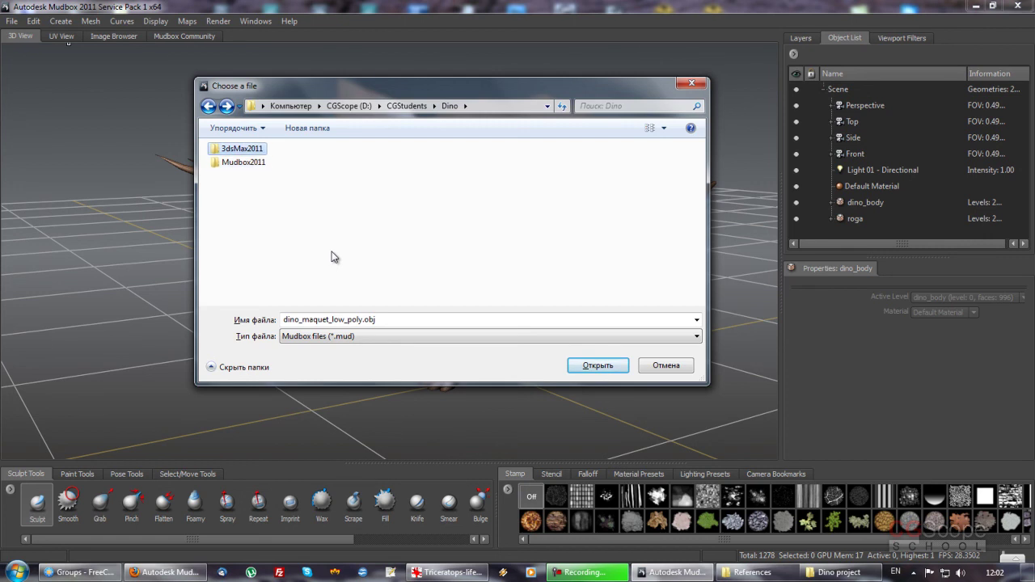
key("Down")
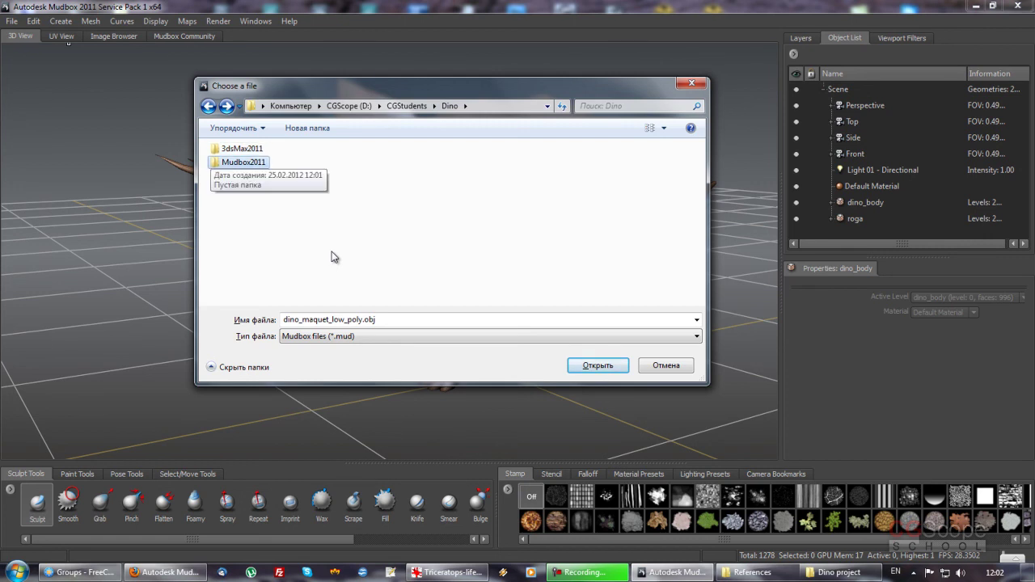
key("Up")
key("Down")
key("Return")
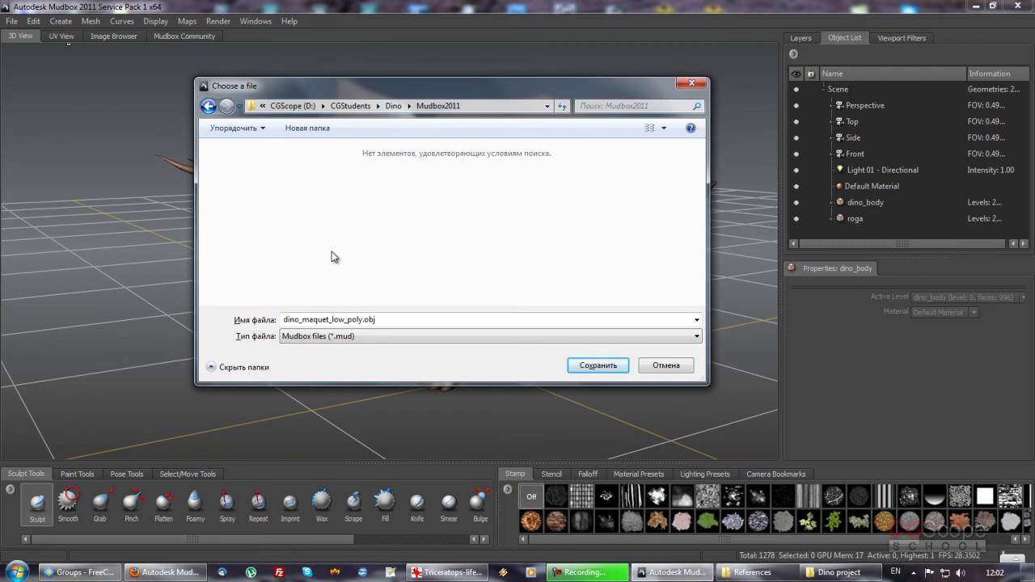
Step: Cancel the save dialog without saving
left_click_drag(462, 85, 492, 77)
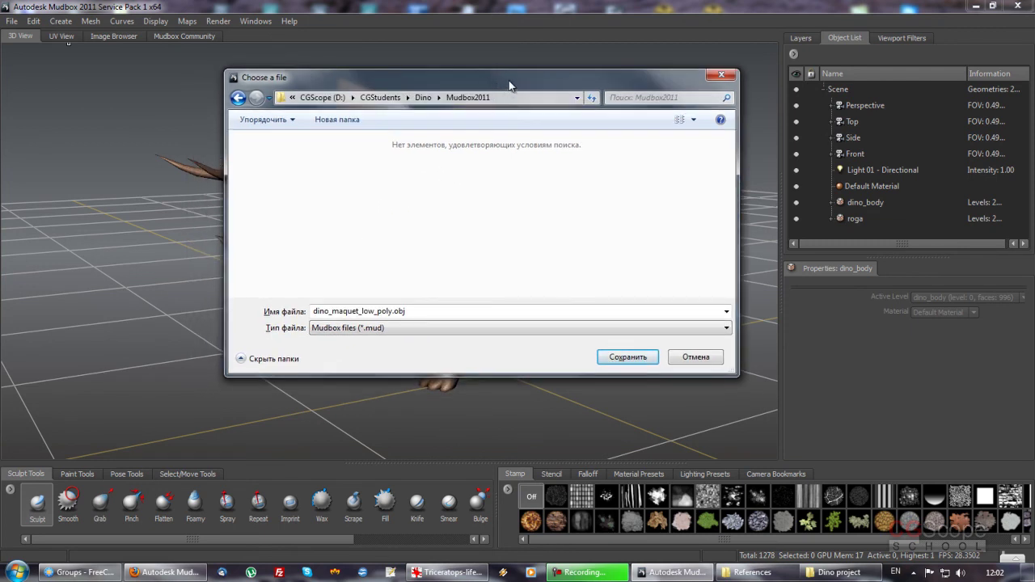
left_click_drag(501, 85, 507, 82)
left_click(718, 356)
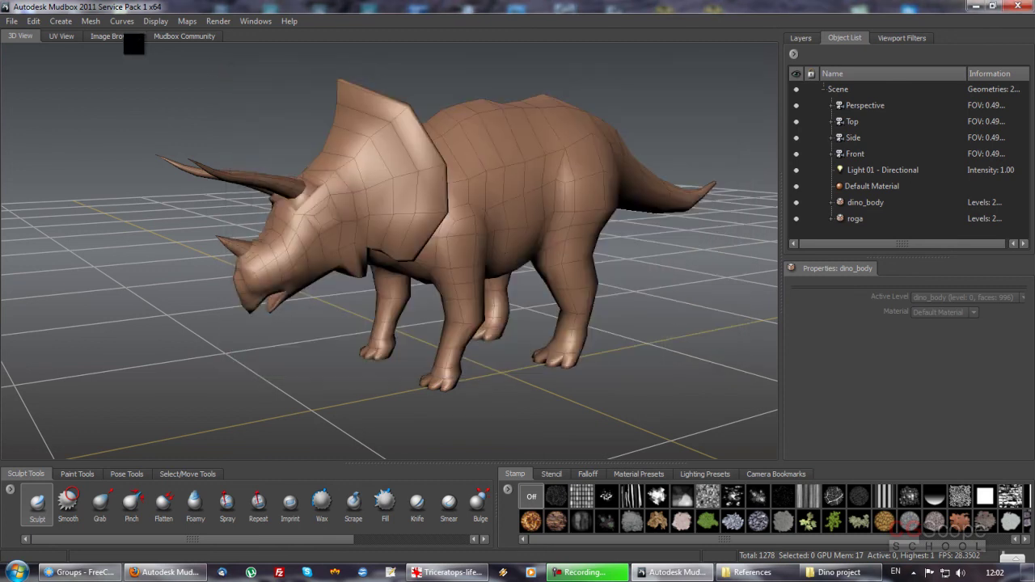
Step: Reopen the Save Scene As dialog from the File menu
left_click(11, 21)
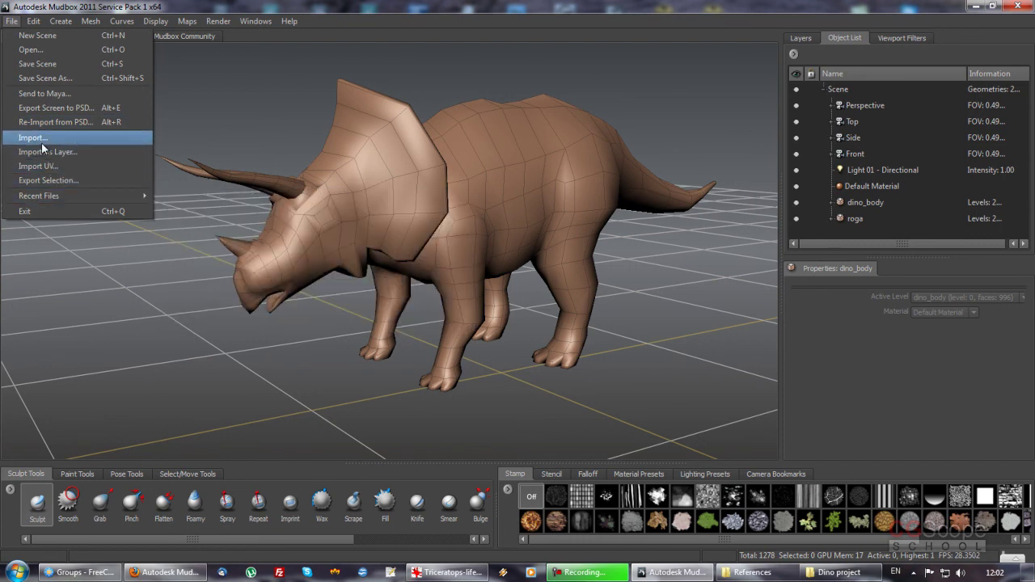
left_click(34, 22)
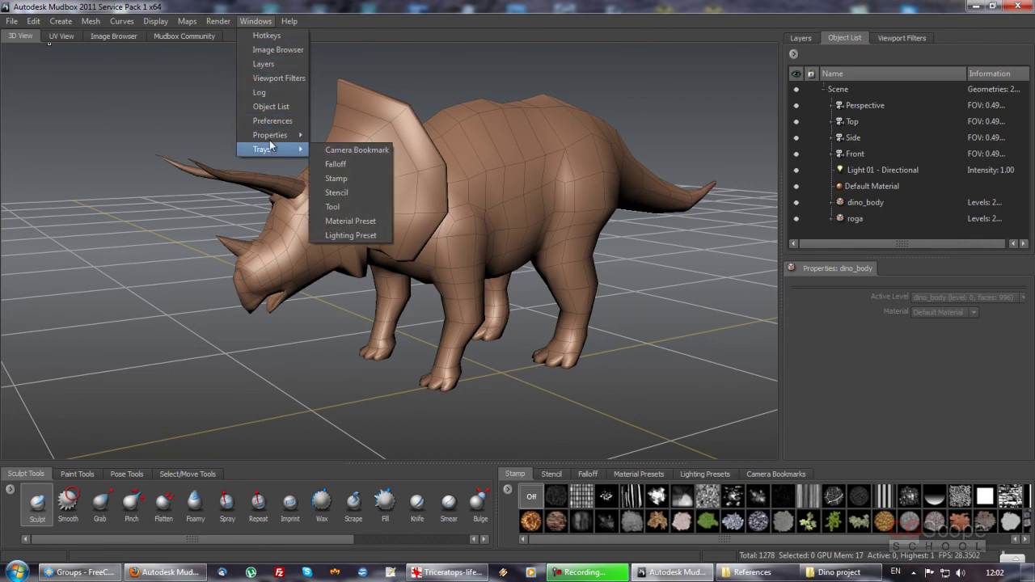
left_click(259, 19)
left_click(13, 23)
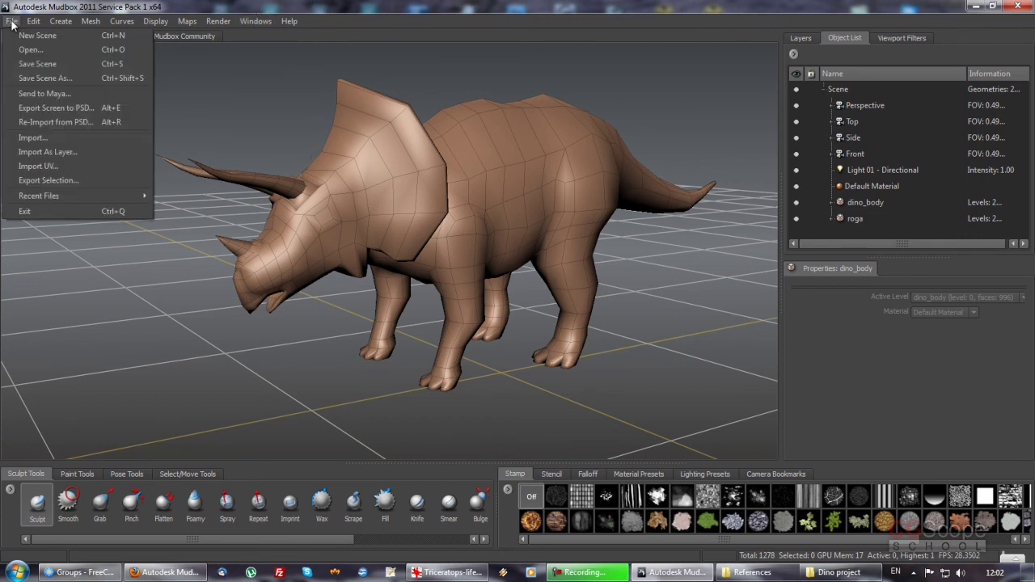
left_click(45, 78)
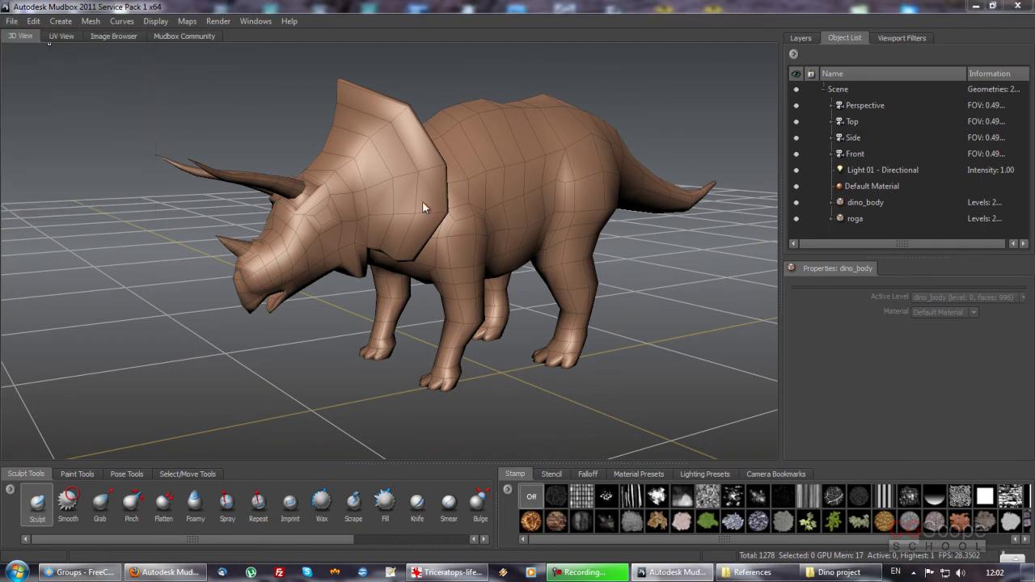
Step: Go up to the Dino folder and open the empty Mudbox2011 folder
left_click(493, 234)
key("BackSpace")
key("BackSpace")
left_click(278, 154)
double_click(278, 154)
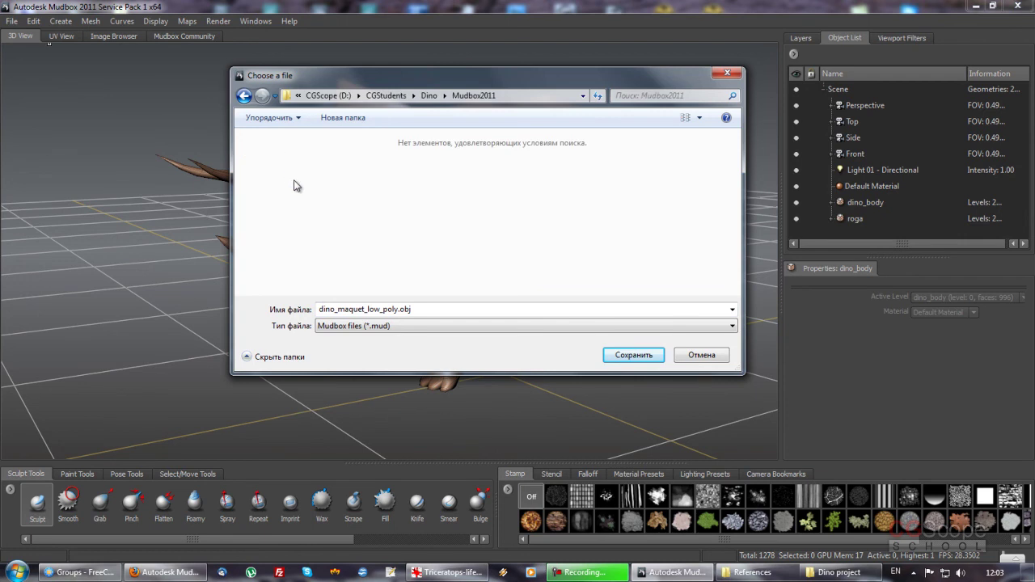
Step: Create a Scenes folder inside Mudbox2011, then delete it again
right_click(294, 185)
mouse_move(198, 313)
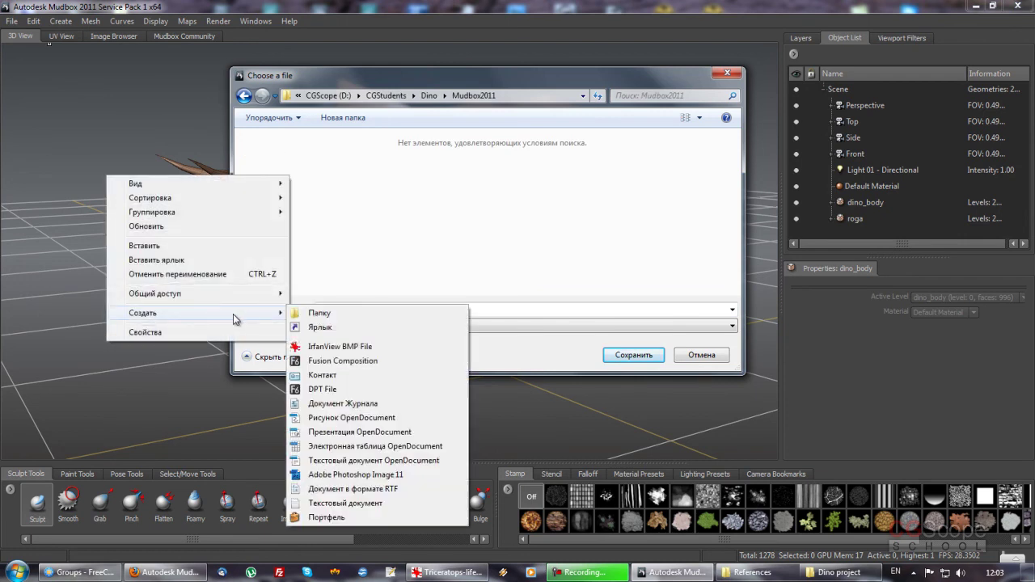
left_click(320, 313)
type("Scenes")
key("Return")
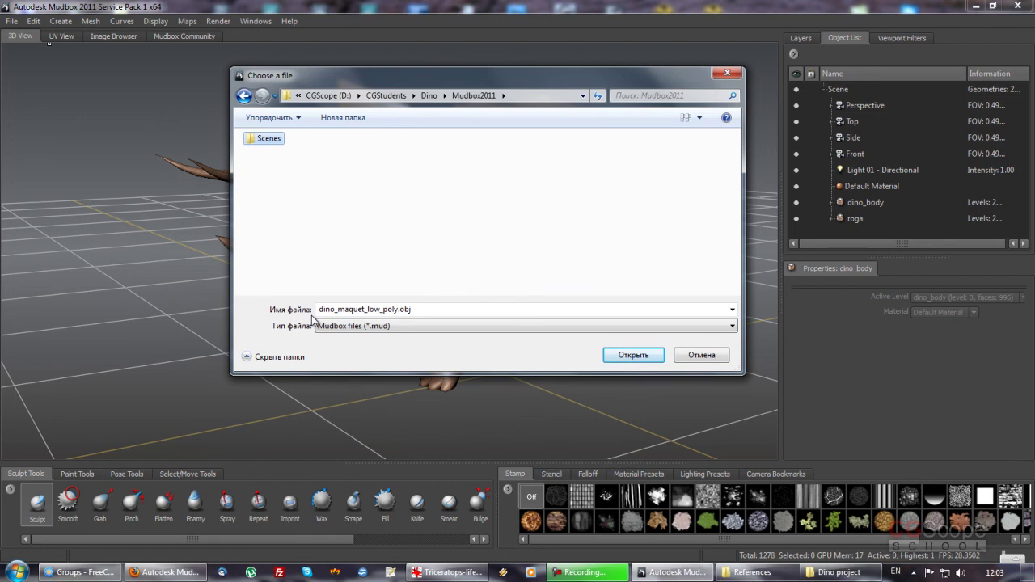
key("shift+Delete")
key("Return")
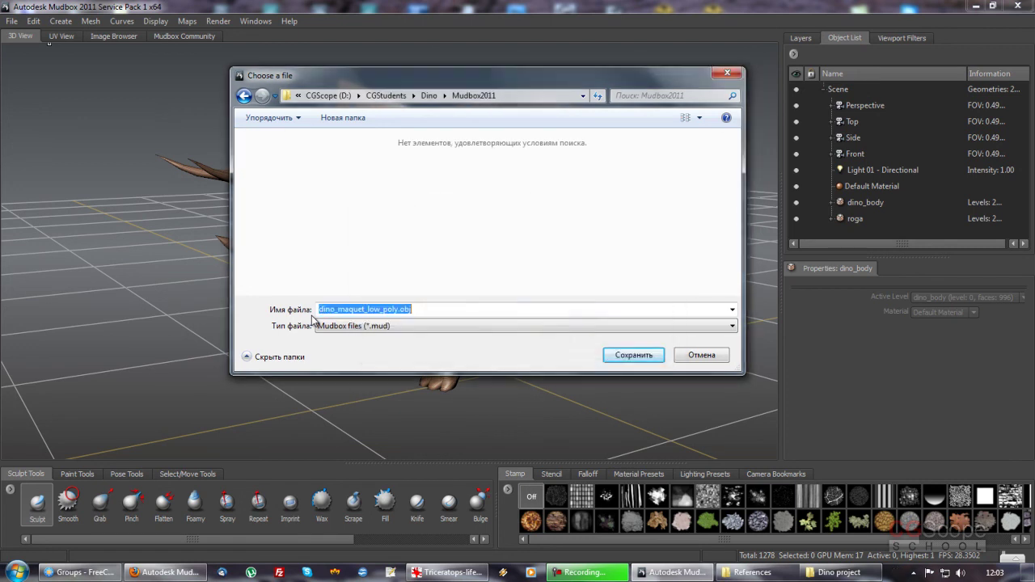
Step: Save the scene as 01_dino_model_details_01 with the Mudbox files (*.mud) type
left_click(435, 309)
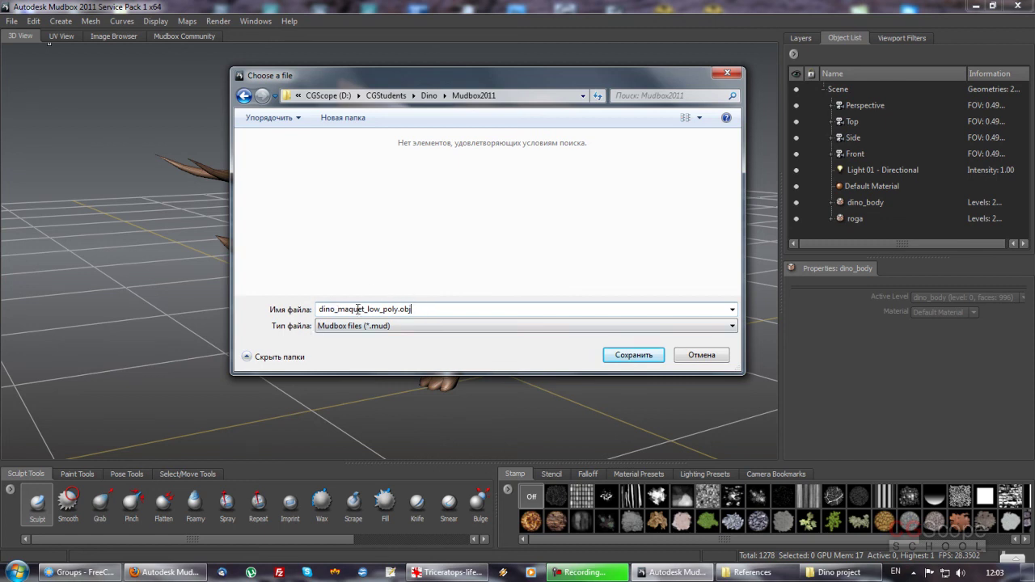
left_click(399, 325)
left_click(398, 325)
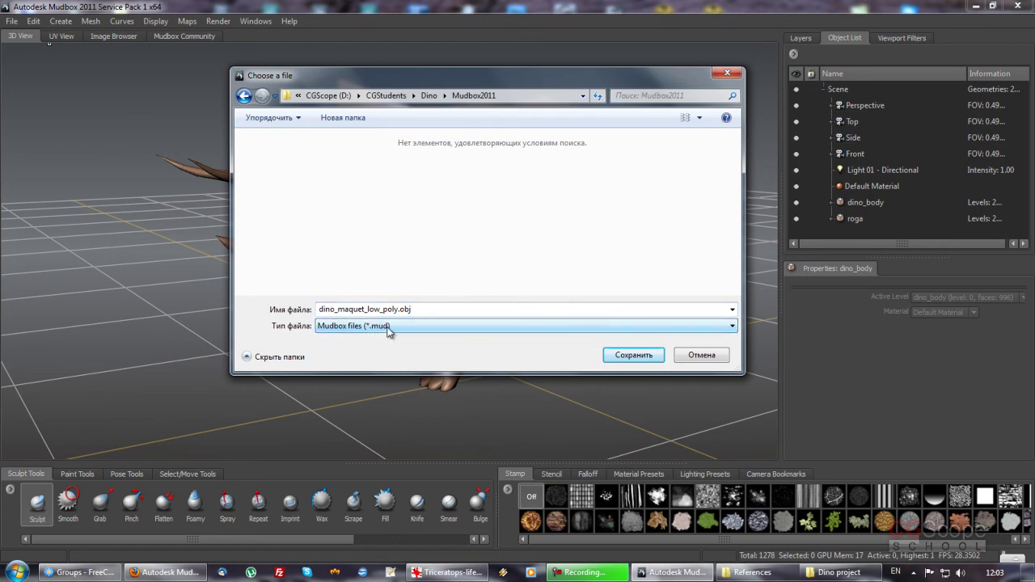
left_click(442, 308)
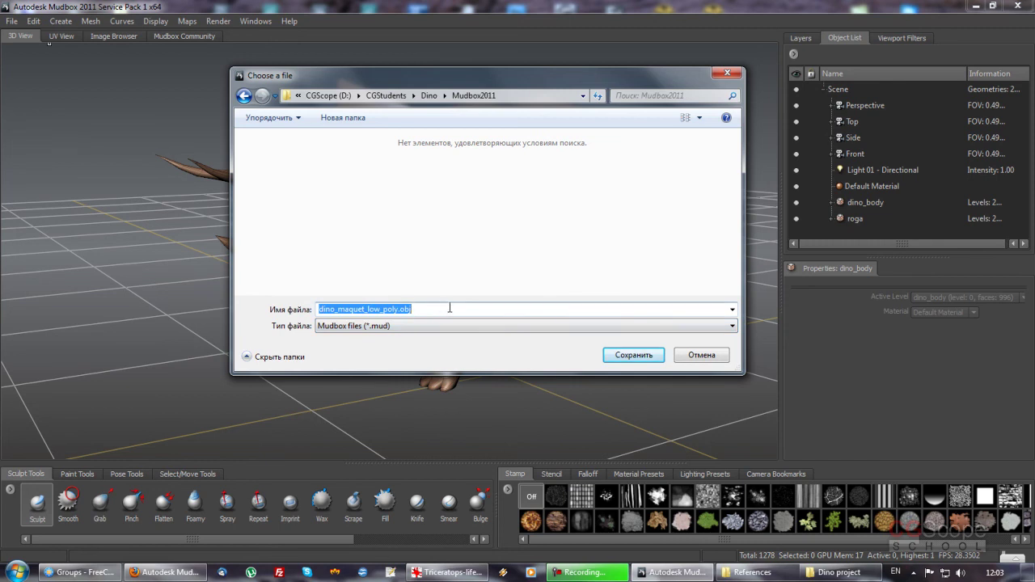
type("01_dino_model_details_01")
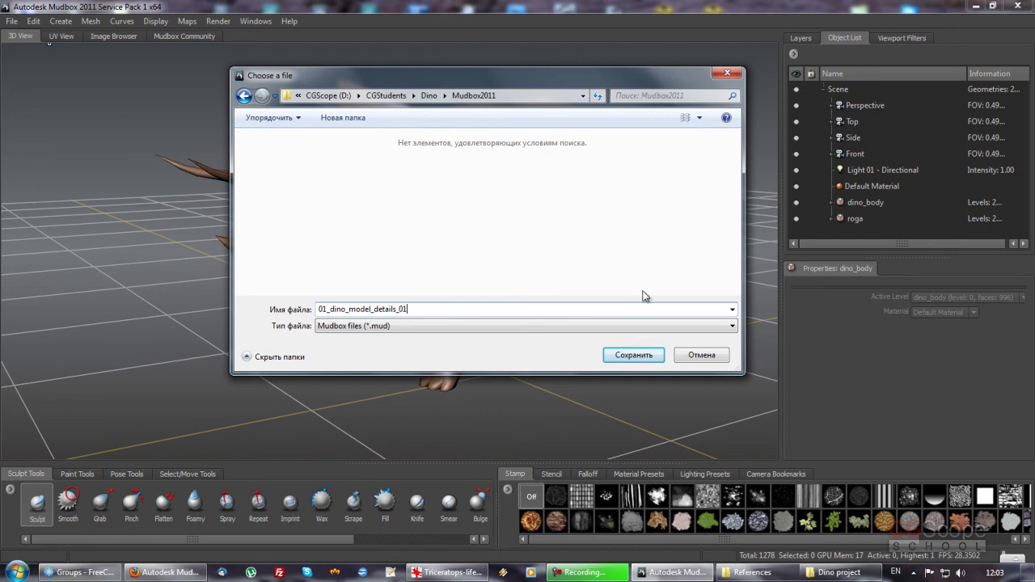
left_click(639, 358)
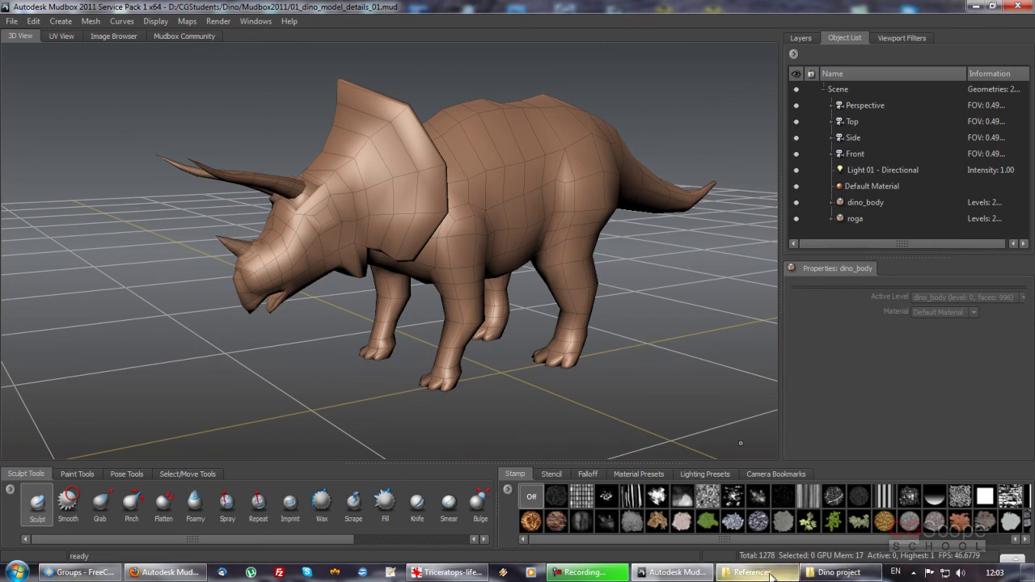
Step: In Explorer, browse to D:\CGStudents\Dino\Mudbox2011 to find the saved .mud file
mouse_move(753, 572)
left_click(839, 572)
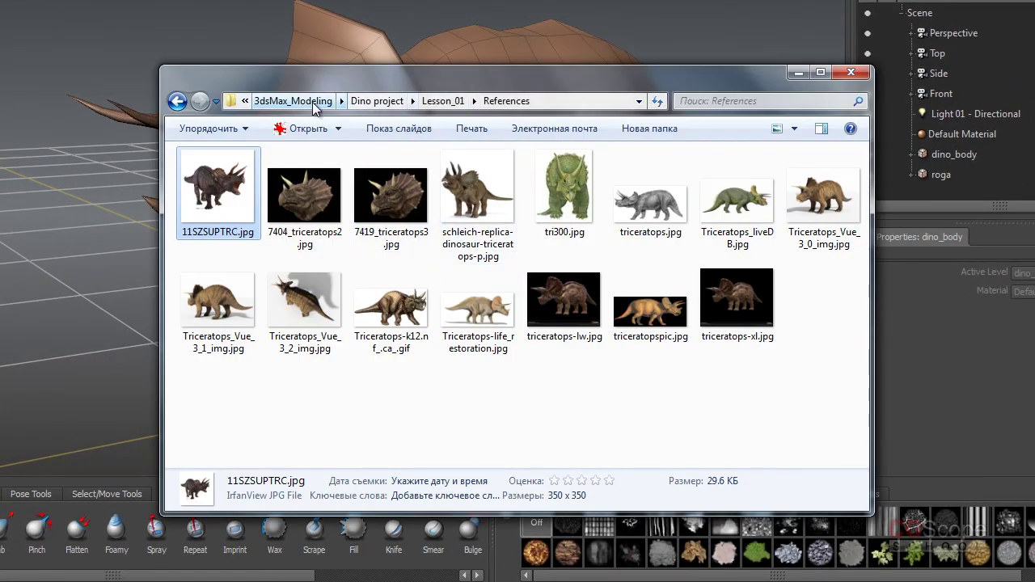
left_click(244, 103)
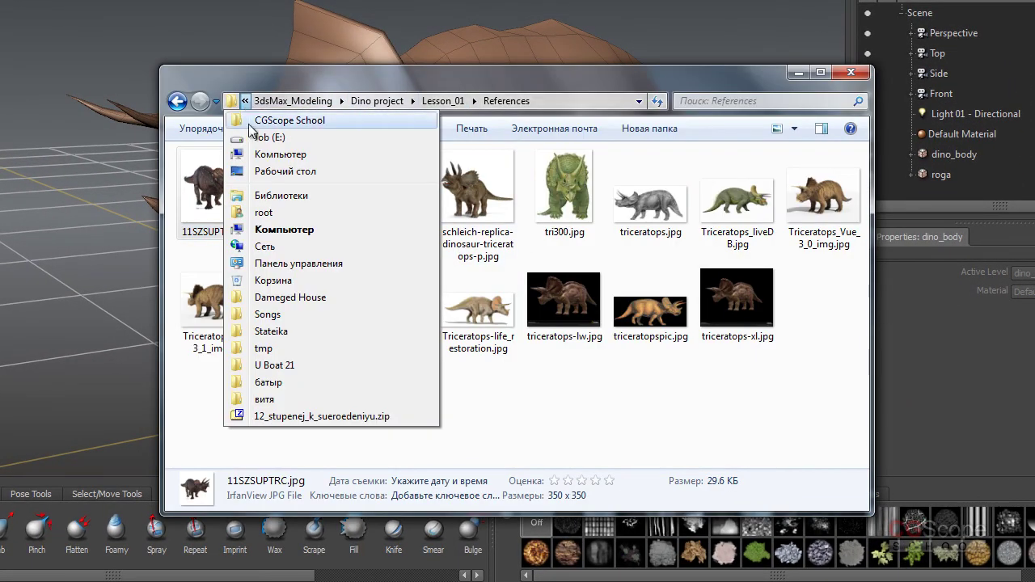
left_click(293, 101)
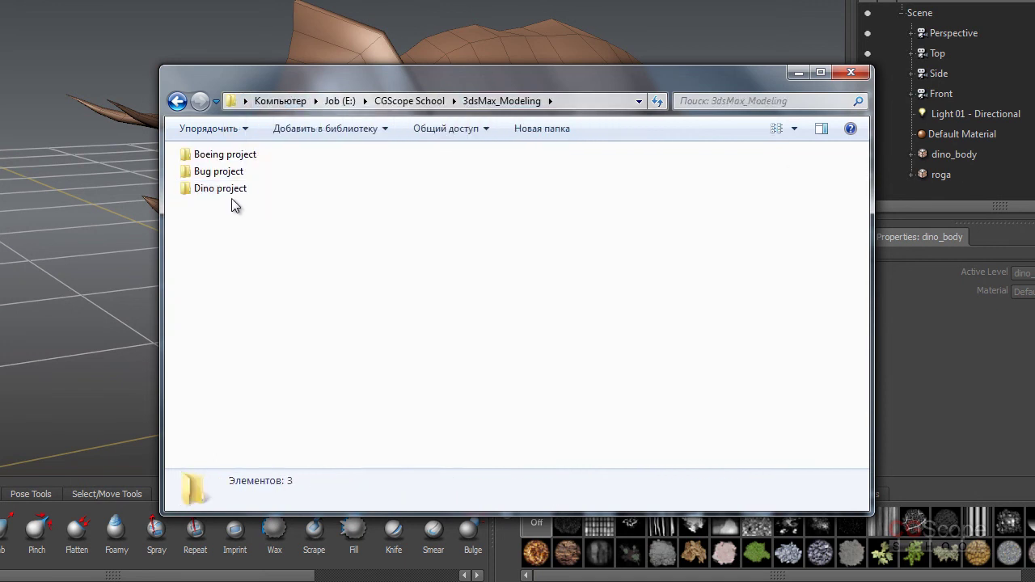
double_click(220, 188)
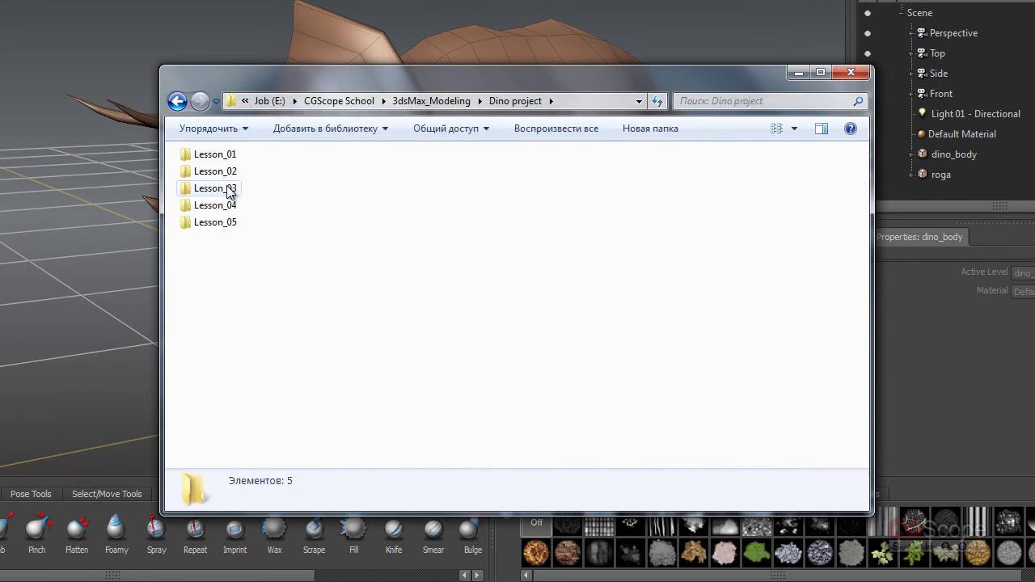
left_click(270, 103)
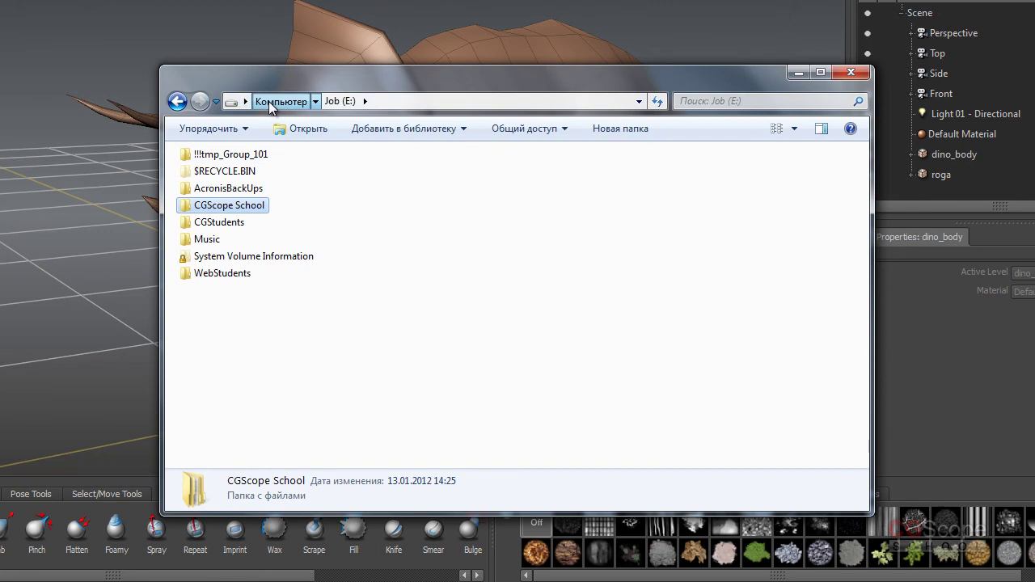
left_click(271, 102)
double_click(449, 204)
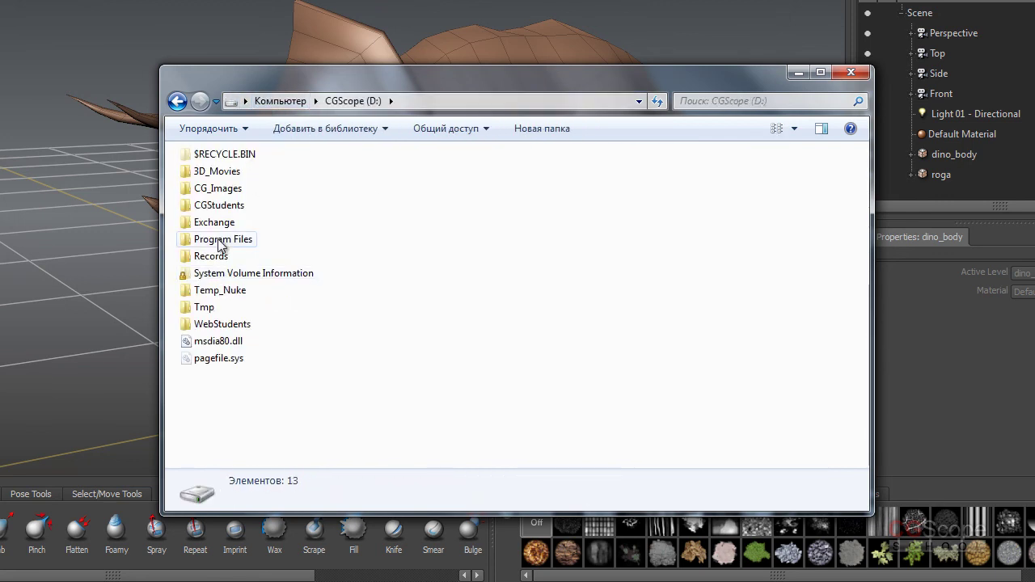
left_click(220, 242)
double_click(228, 204)
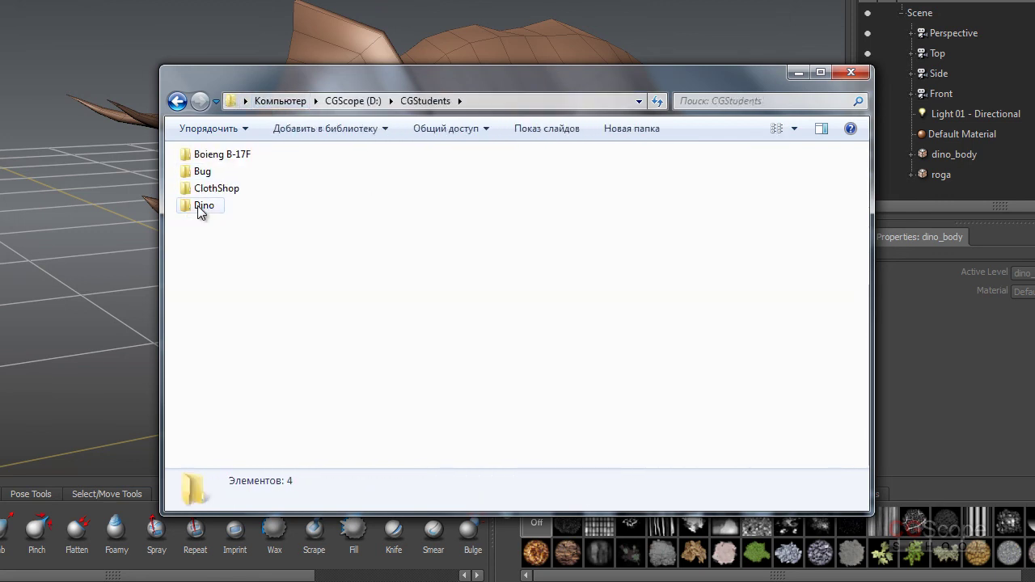
double_click(200, 204)
double_click(220, 172)
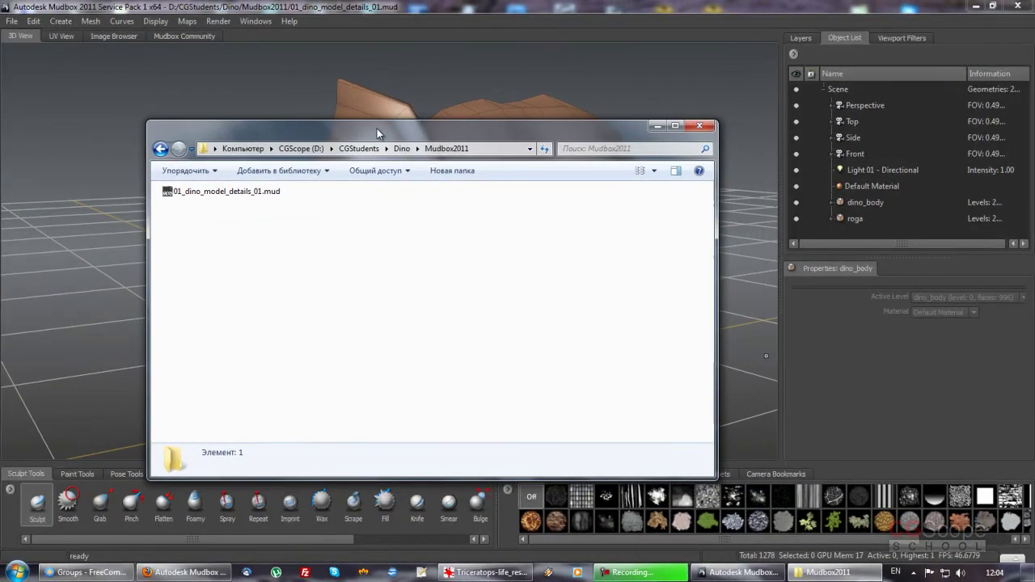
Step: Bring Mudbox back to the front and orbit around the triceratops
left_click(463, 6)
mouse_move(461, 215)
left_mouse_down("alt")
mouse_move(374, 219)
mouse_move(461, 213)
mouse_move(366, 201)
mouse_move(464, 228)
mouse_move(442, 220)
left_mouse_up("alt")
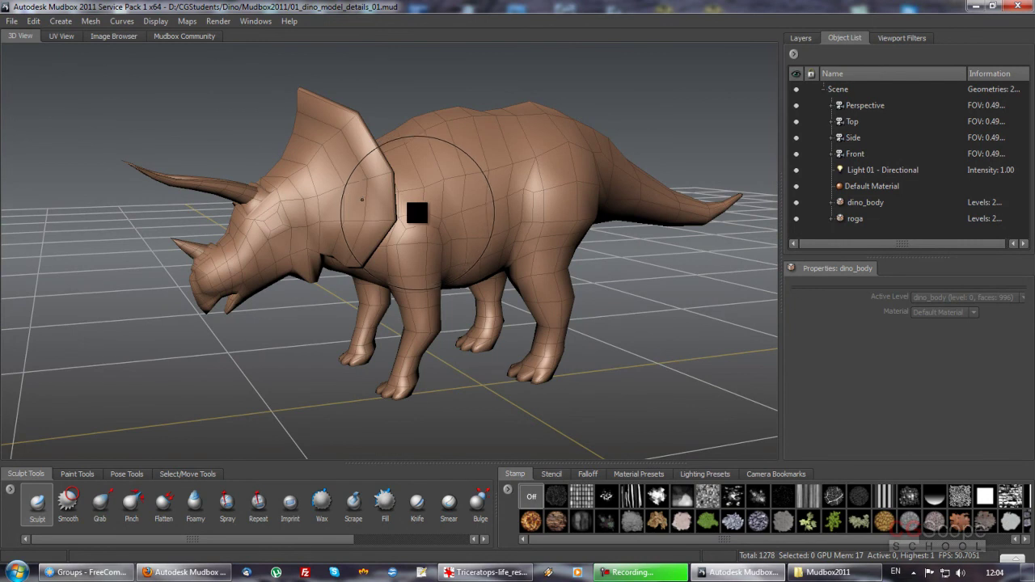
Step: Open Mudbox Help, close the older help tab, and go to the Import and export topic
left_click(291, 22)
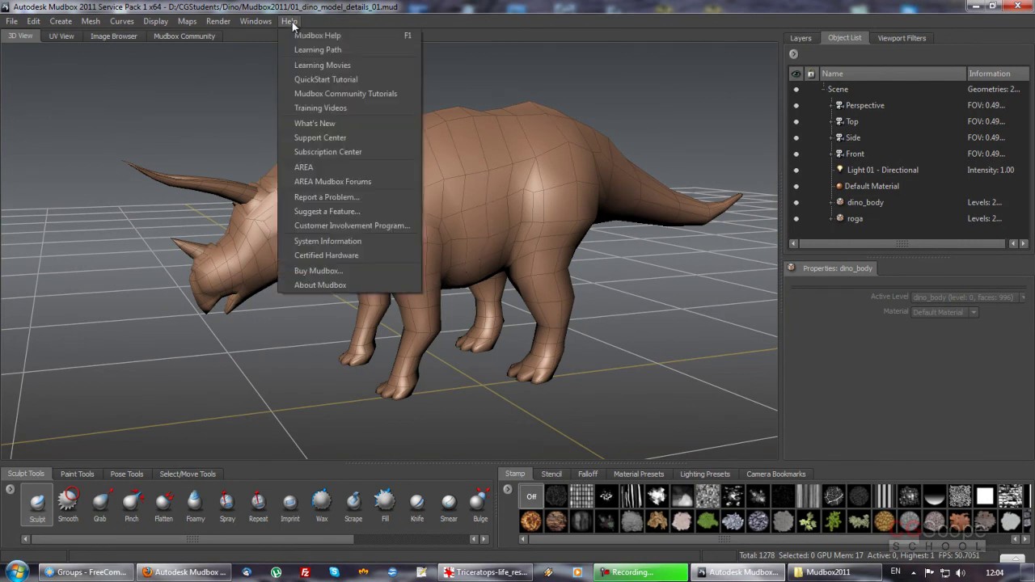
left_click(326, 35)
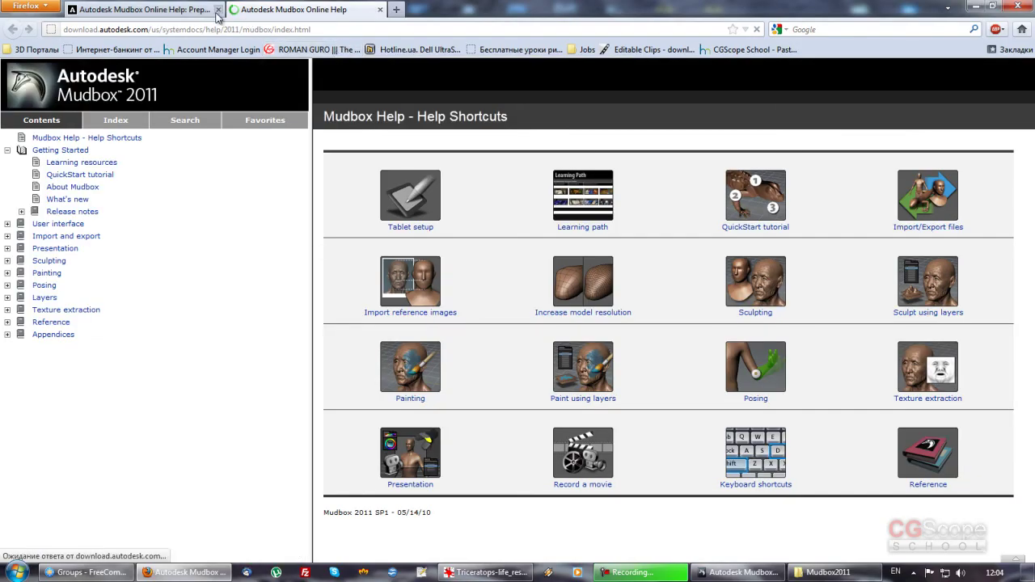
left_click(217, 10)
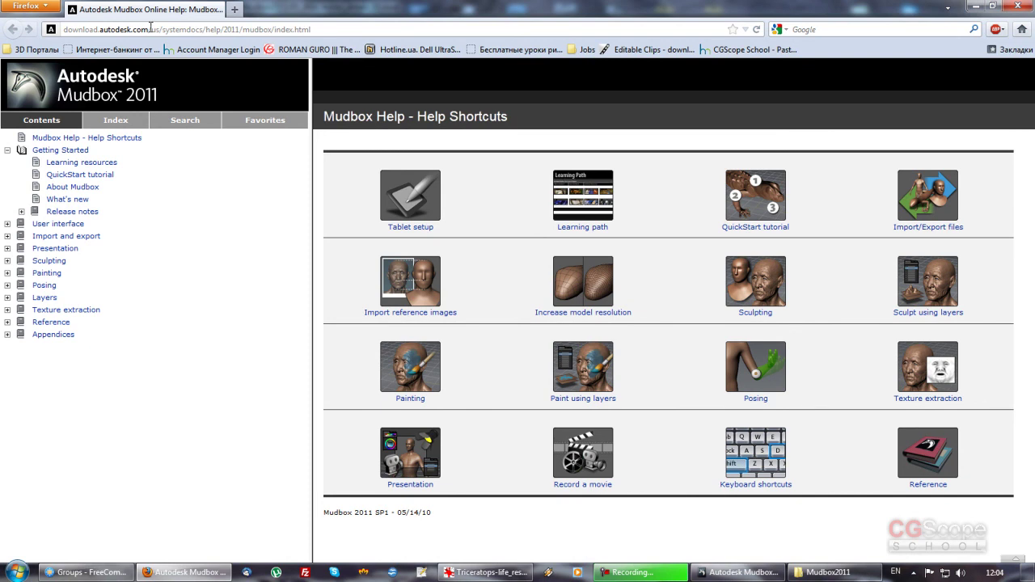
left_click(337, 30)
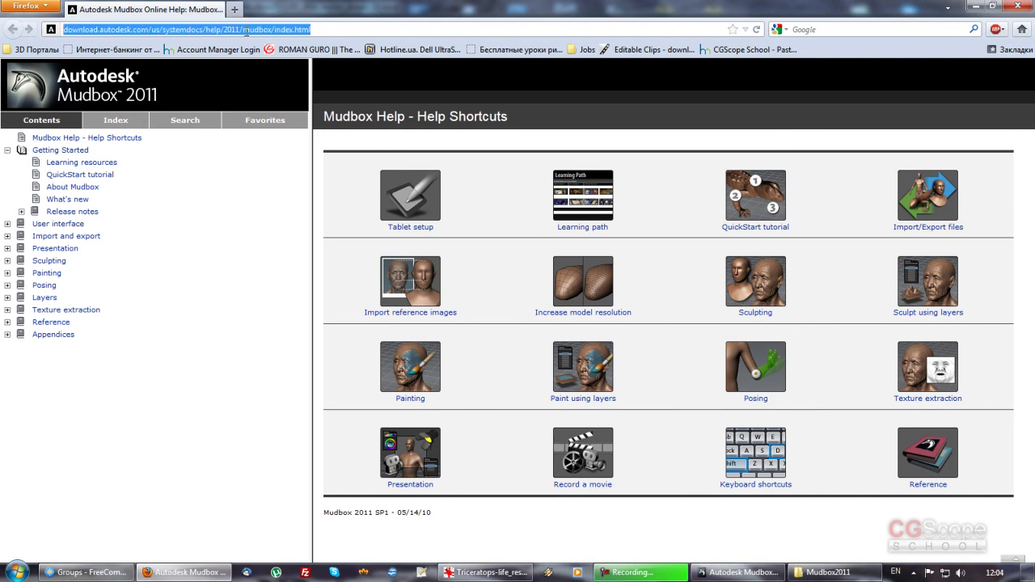
left_click(354, 27)
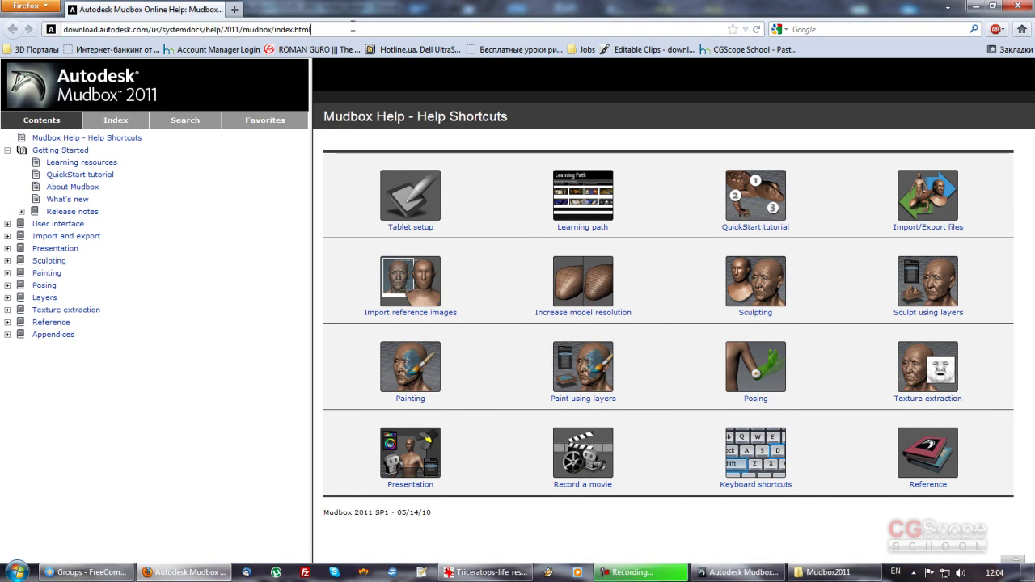
left_click(422, 198)
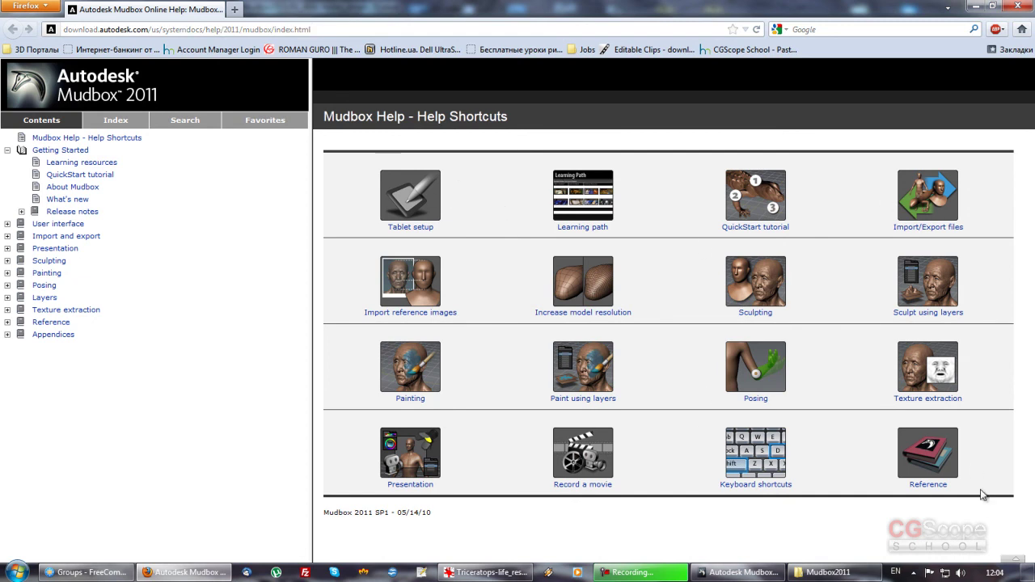
left_click(925, 198)
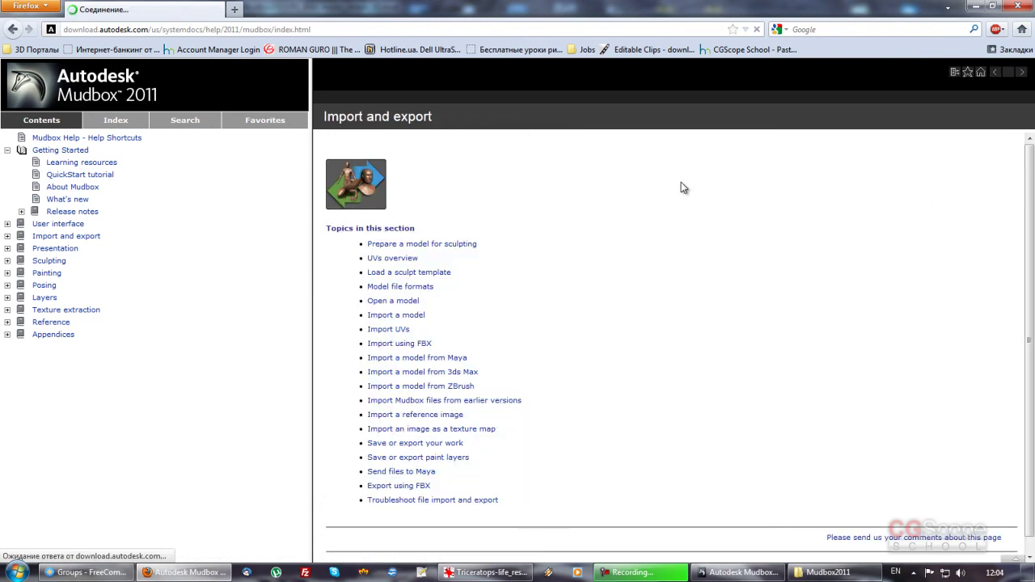
Step: Open 'Prepare a model for sculpting' and read its table, noting UV Texture Coordinates
left_click(446, 247)
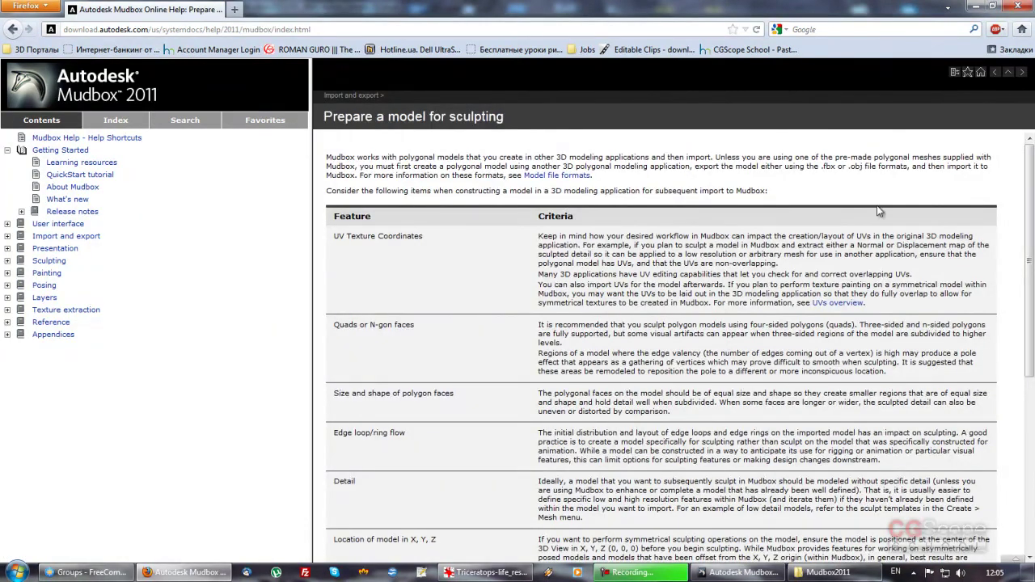
scroll(1030, 204, "down", 1)
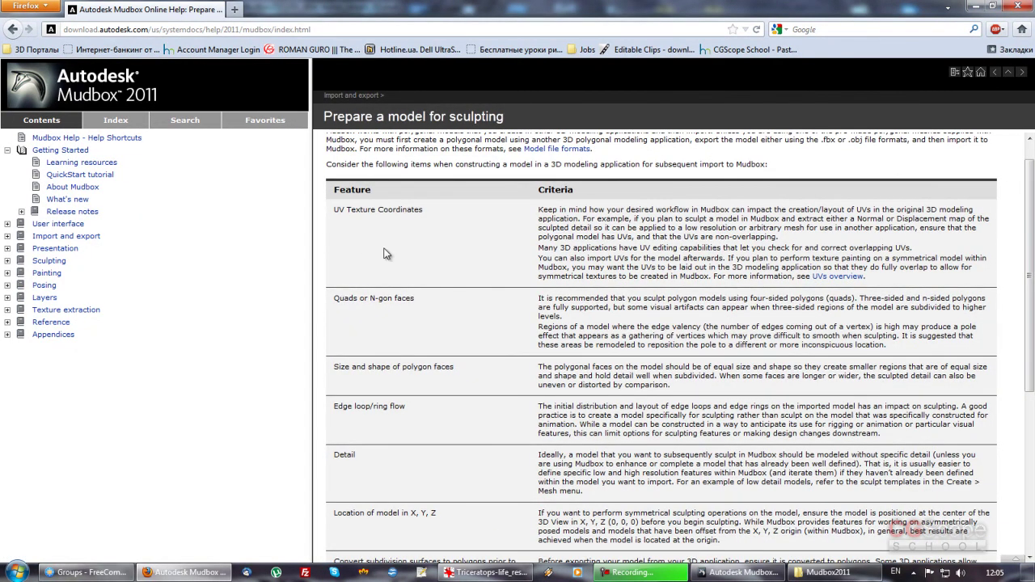
scroll(1028, 269, "down", 1)
mouse_move(1028, 270)
left_mouse_down()
mouse_move(1013, 398)
mouse_move(1021, 234)
left_mouse_up()
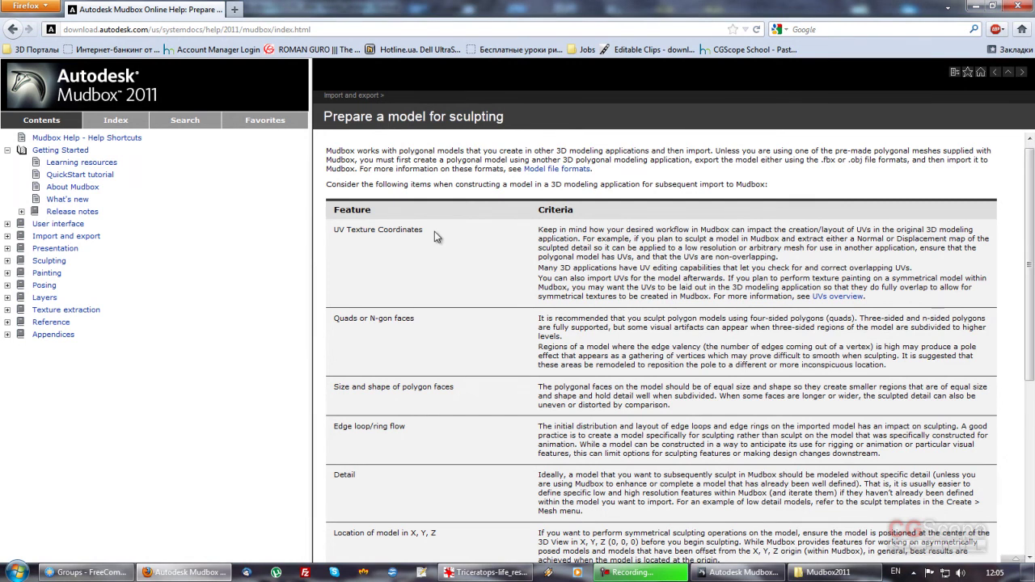
left_click_drag(333, 231, 424, 231)
left_click(424, 228)
scroll(454, 252, "down", 1)
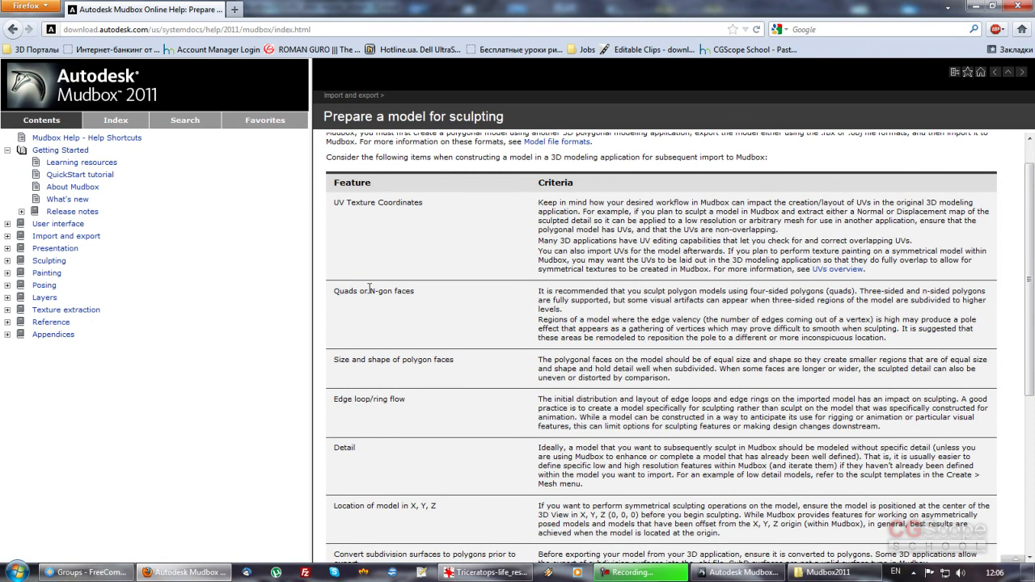
Step: Read the Quads or N-gon faces guideline recommending four-sided polygons (quads)
mouse_move(371, 288)
left_mouse_down()
mouse_move(428, 295)
mouse_move(334, 292)
mouse_move(389, 292)
left_mouse_up()
left_click_drag(541, 291, 613, 317)
left_click(683, 322)
left_click_drag(753, 291, 852, 292)
triple_click(833, 291)
scroll(770, 320, "down", 2)
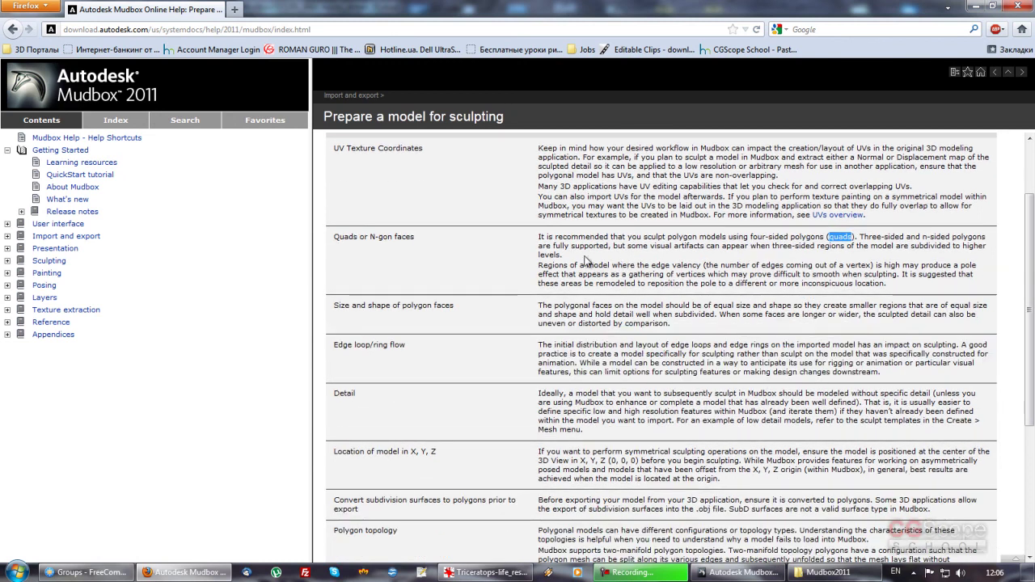
left_click(488, 264)
Step: Read the polygon size and shape advice, then return to Mudbox and orbit toward the head
left_click_drag(336, 309, 432, 307)
left_click_drag(371, 307, 443, 307)
left_click(449, 308)
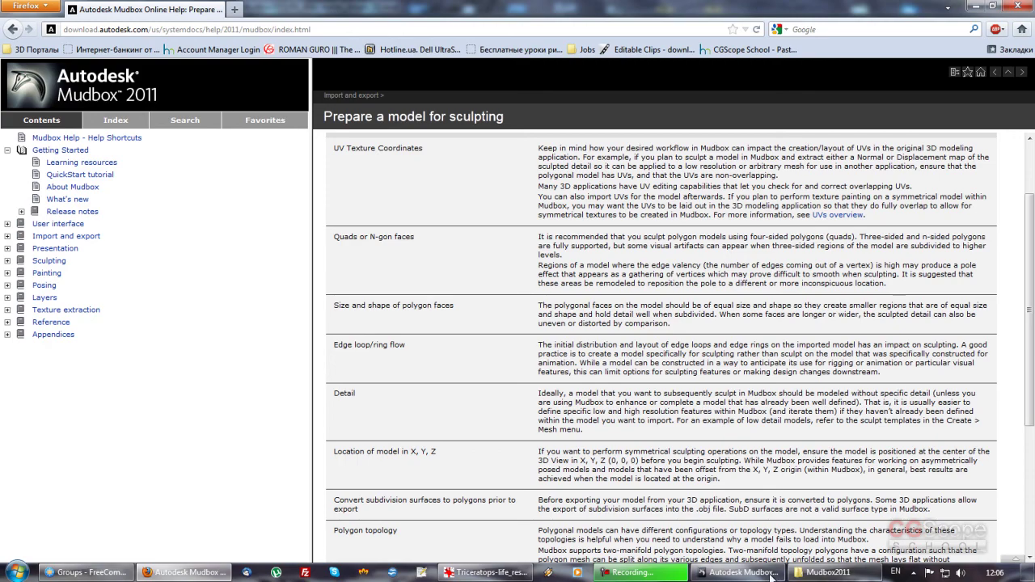
left_click(740, 572)
left_click_drag(324, 259, 318, 231, "alt")
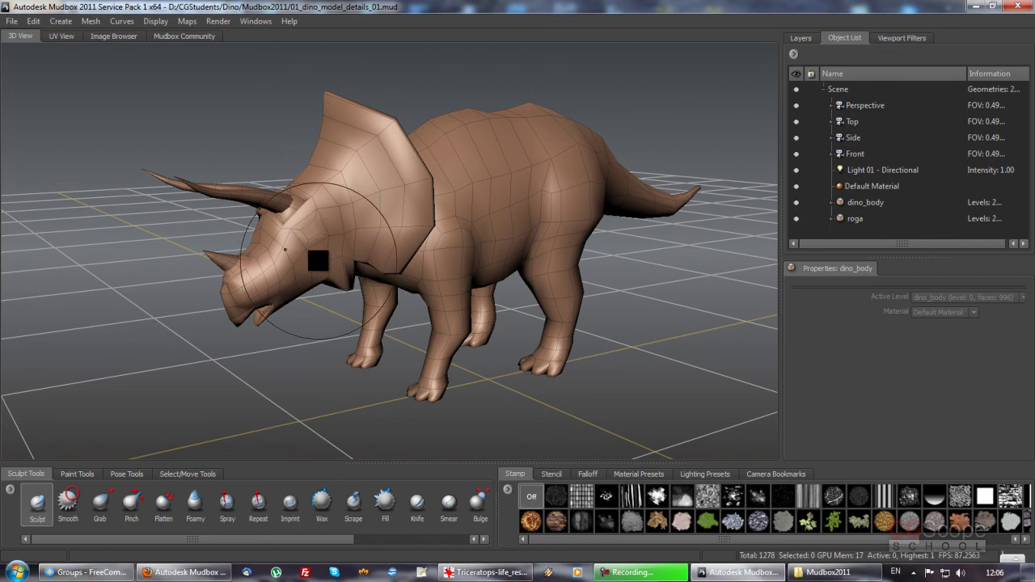
Step: Orbit the triceratops, then read the Edge loop/ring flow guideline in the help
mouse_move(313, 233)
left_mouse_down("alt")
mouse_move(333, 231)
mouse_move(325, 268)
left_mouse_up("alt")
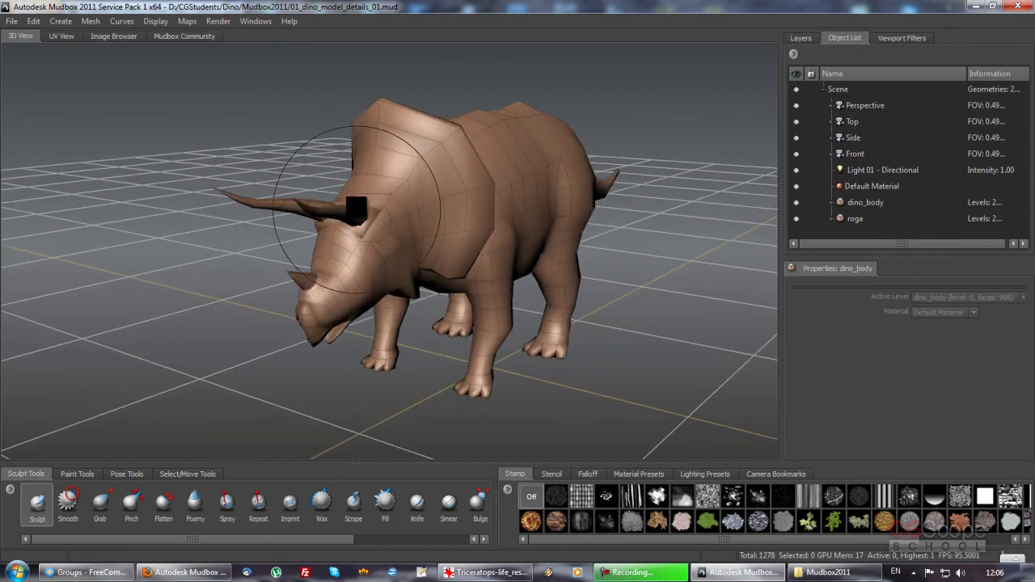
mouse_move(352, 229)
left_mouse_down("alt")
mouse_move(444, 235)
mouse_move(380, 234)
left_mouse_up("alt")
key("alt+Tab")
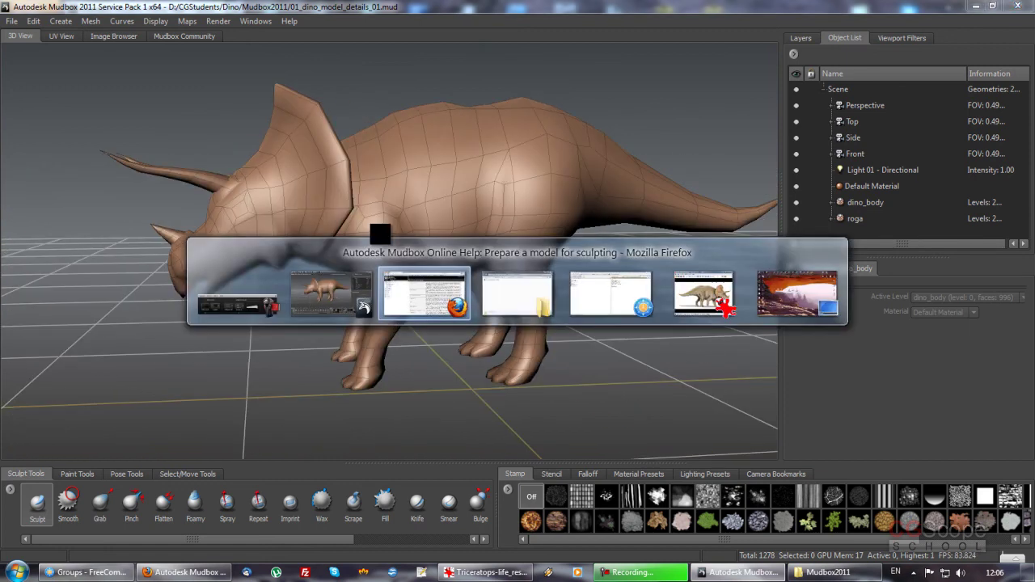
scroll(495, 301, "down", 1)
left_click_drag(354, 318, 390, 317)
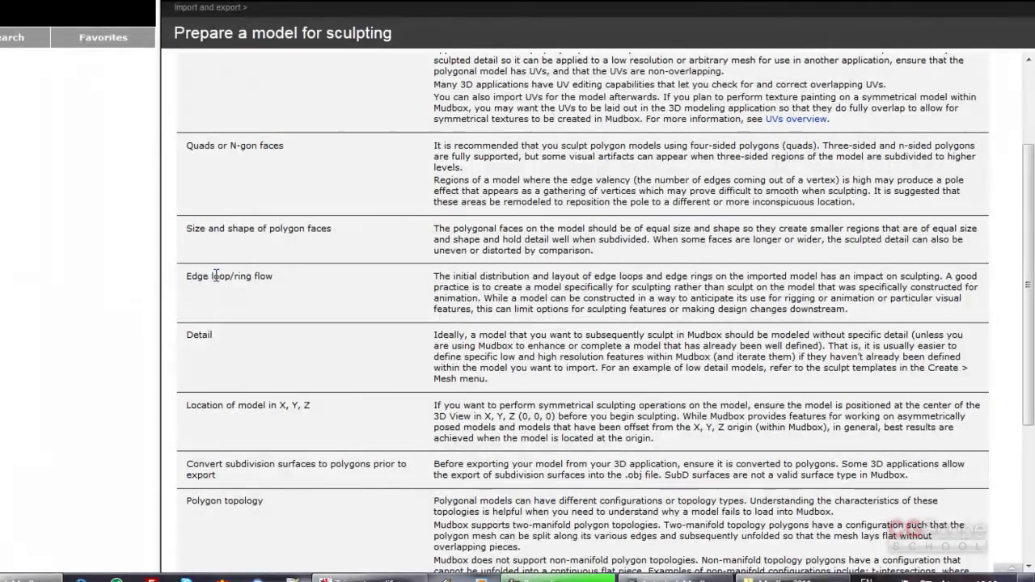
left_click_drag(209, 276, 254, 275)
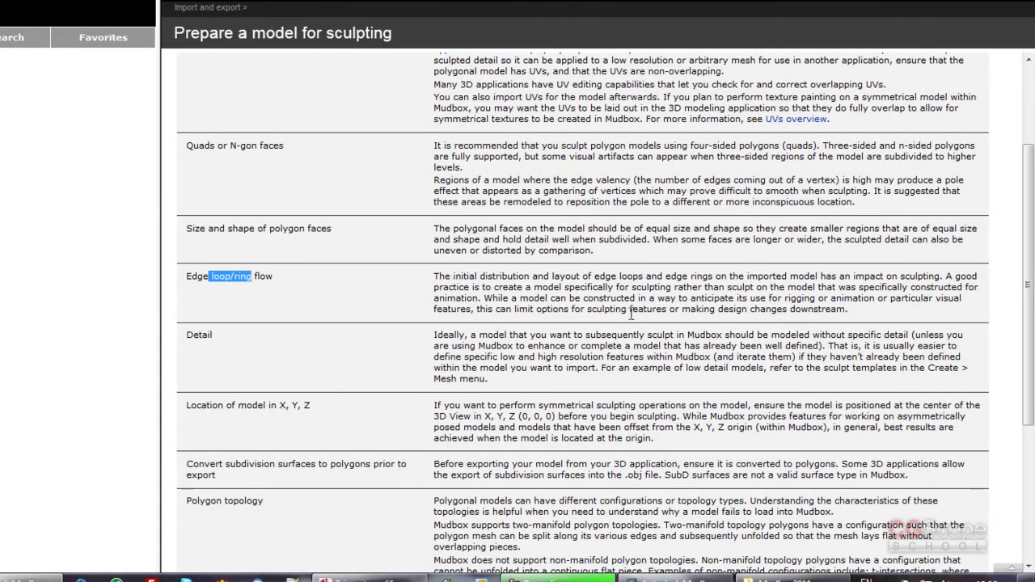
left_click(237, 295)
left_click_drag(205, 279, 260, 281)
Step: Back in Mudbox, orbit the triceratops from several angles to check its edge flow
left_click(677, 579)
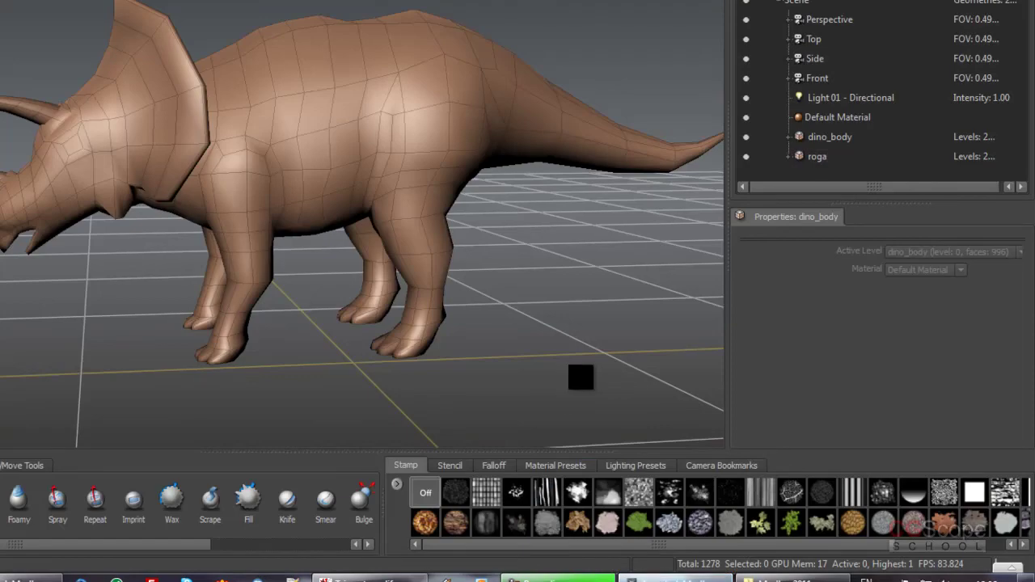
right_click_drag(381, 249, 432, 73, "alt")
left_click_drag(393, 143, 267, 58, "alt")
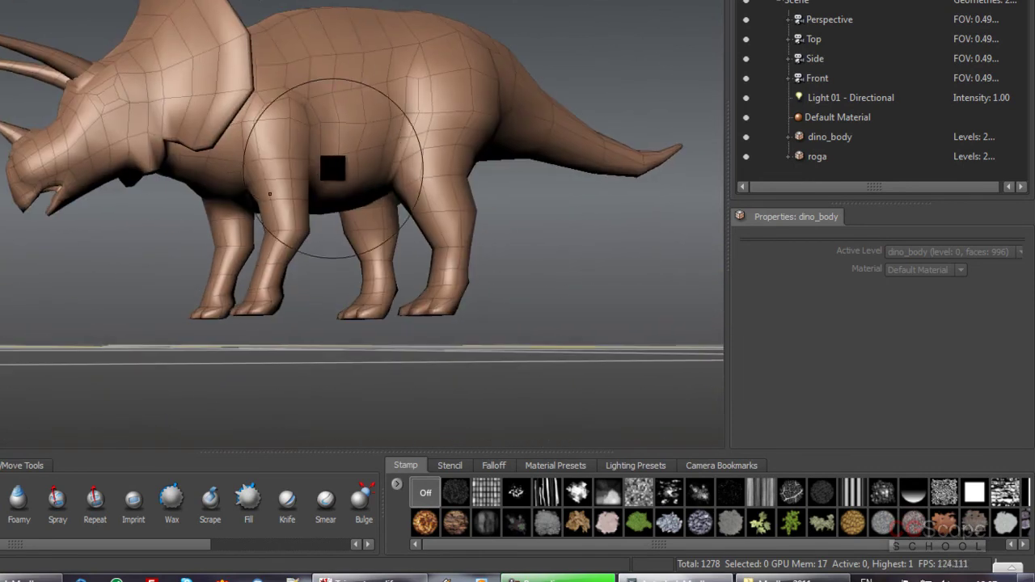
left_click_drag(331, 167, 227, 121, "alt")
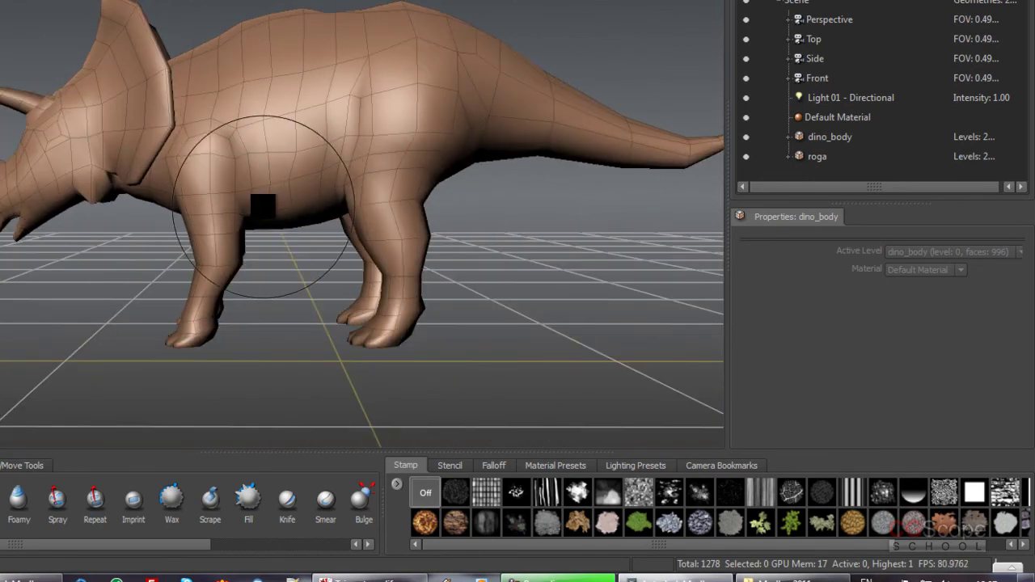
left_click_drag(270, 202, 183, 111, "alt")
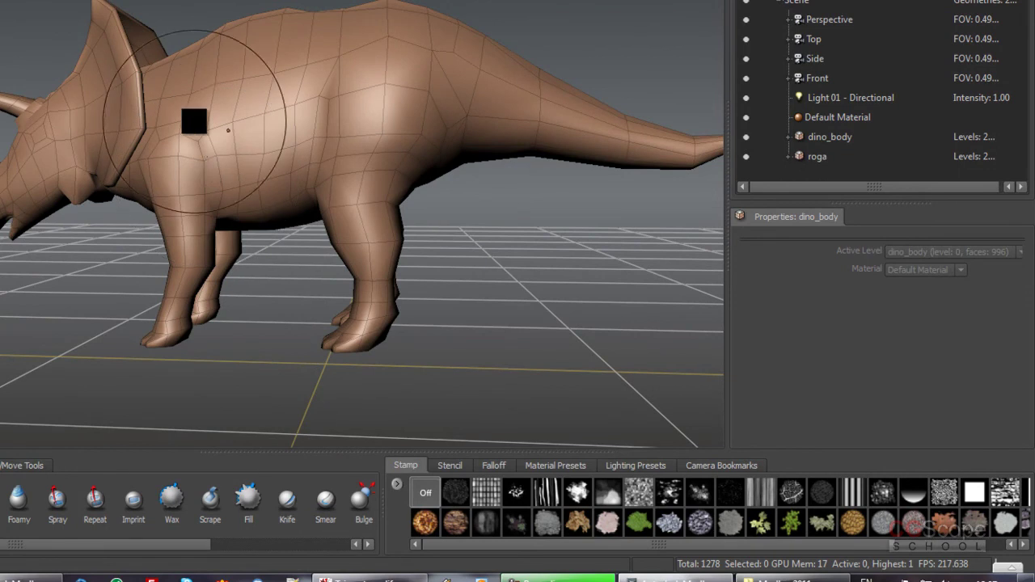
left_click_drag(240, 165, 235, 144, "alt")
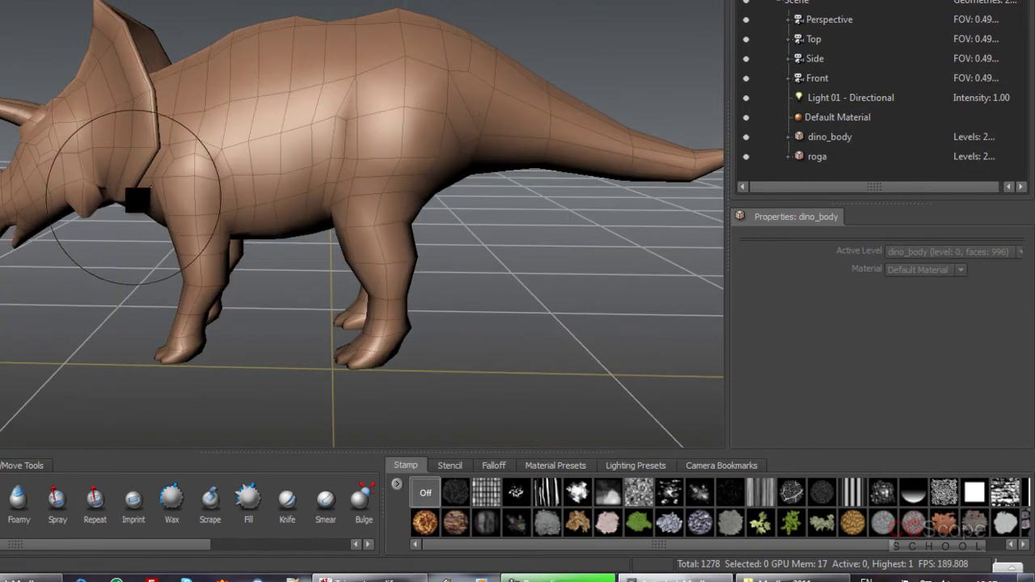
left_click_drag(254, 197, 348, 202, "alt")
left_click_drag(472, 79, 409, 148, "alt")
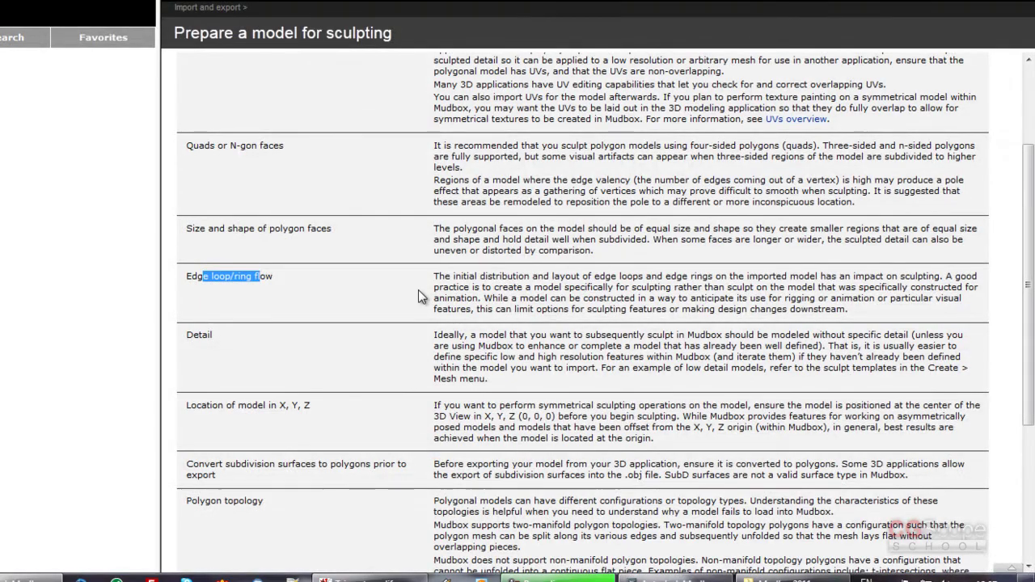
Step: Scroll through the remaining rows of the Prepare a model for sculpting table
scroll(418, 290, "down", 1)
scroll(418, 290, "down", 1)
scroll(418, 290, "down", 1)
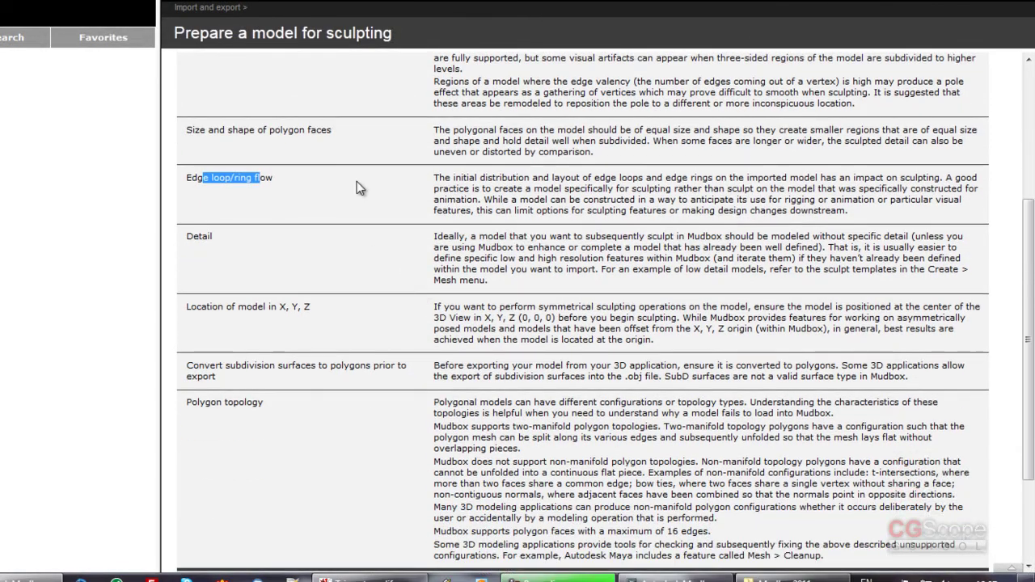
left_click_drag(1028, 254, 1021, 316)
left_click_drag(187, 199, 306, 198)
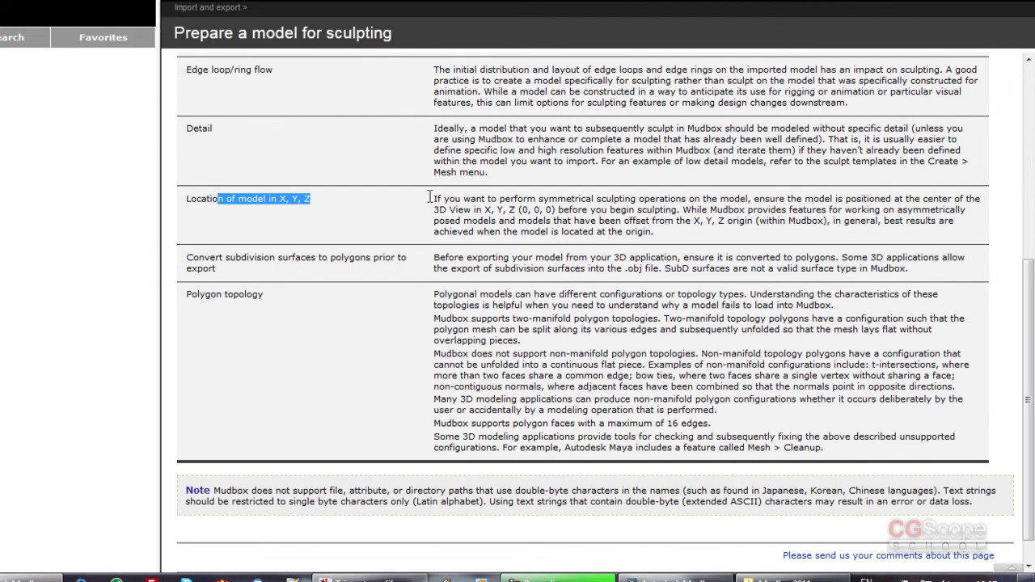
left_click_drag(1031, 275, 1031, 297)
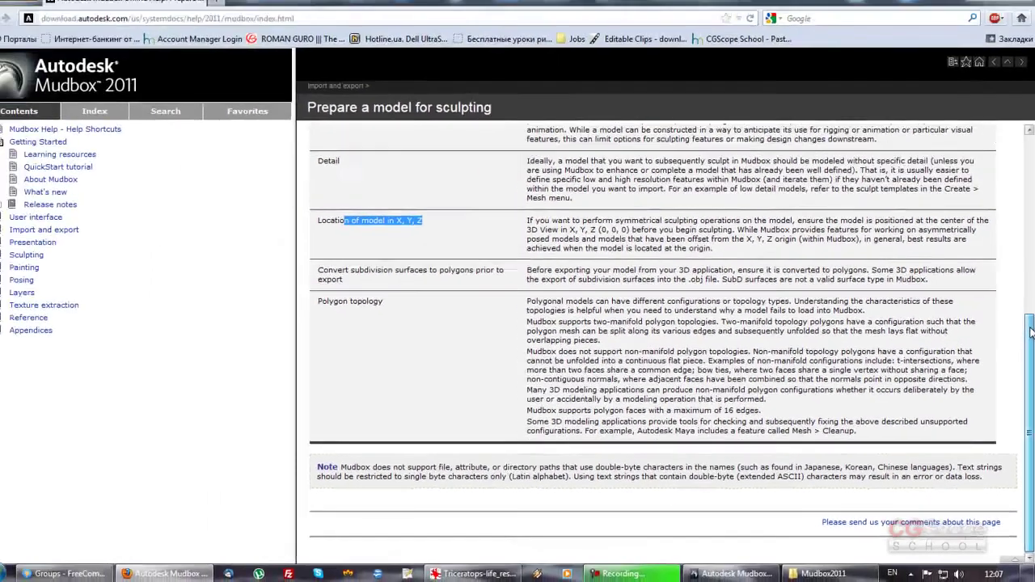
left_click_drag(1030, 300, 1022, 153)
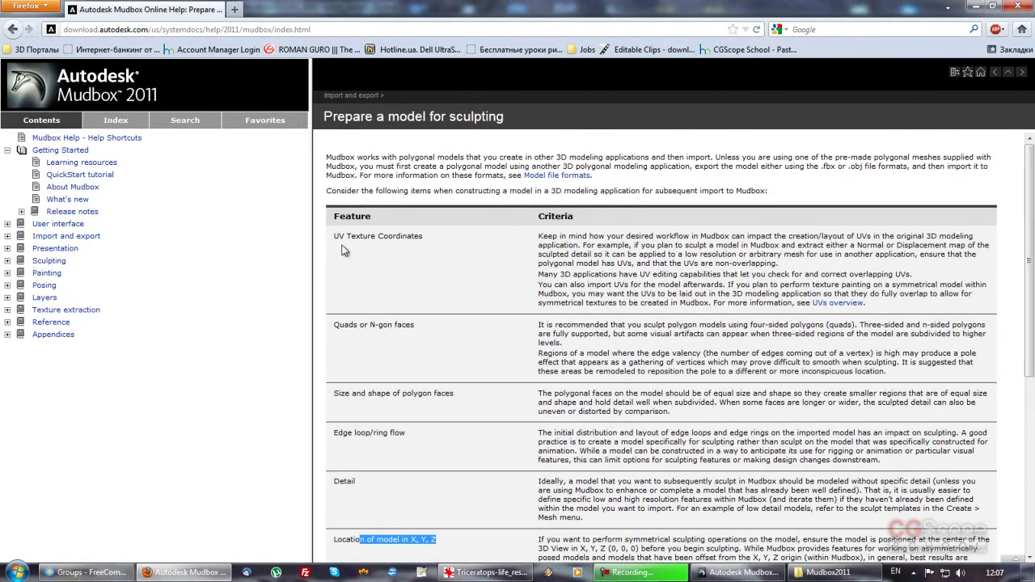
Step: Mark the Quads, Size and shape, and Edge loop/ring flow guidelines, then close the help
left_click_drag(344, 325, 415, 324)
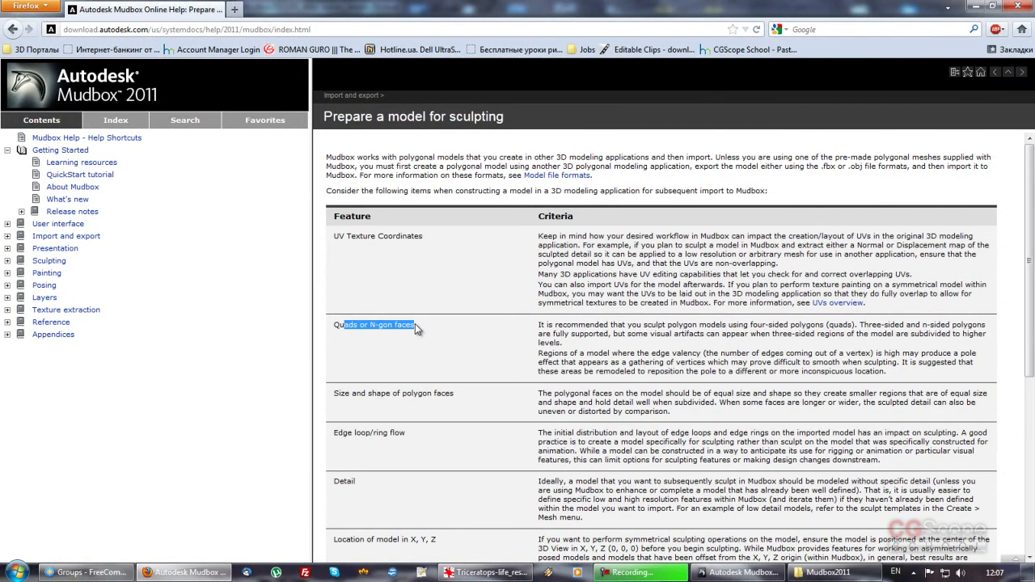
left_click_drag(353, 394, 447, 395)
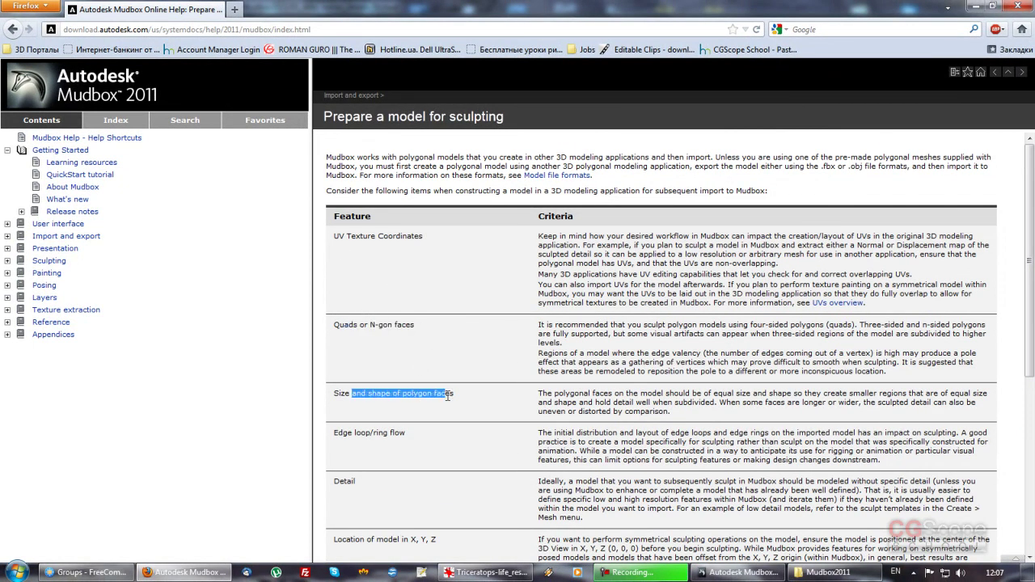
left_click_drag(349, 435, 402, 434)
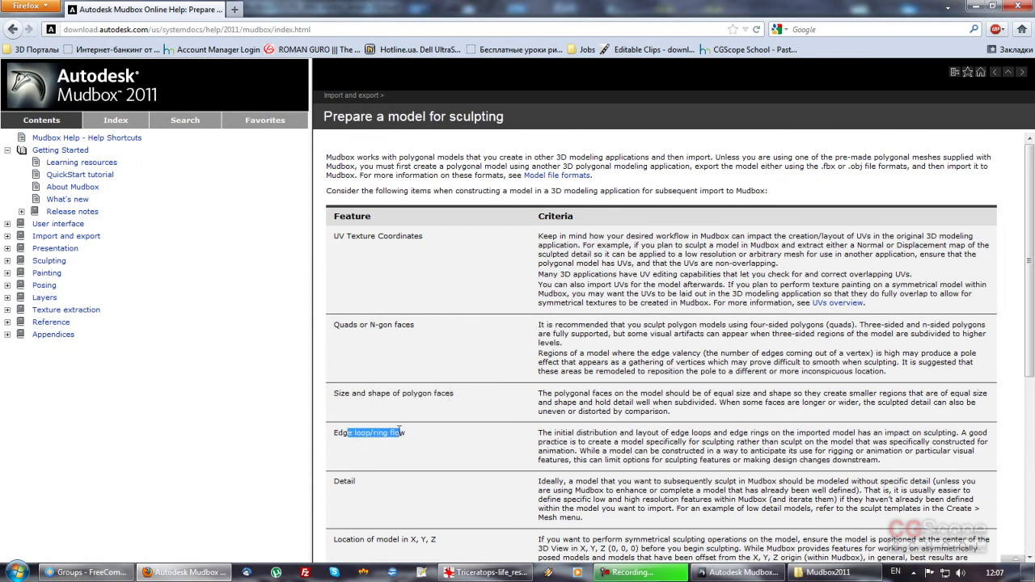
left_click(1026, 10)
mouse_move(441, 338)
left_mouse_down("alt")
mouse_move(502, 334)
mouse_move(470, 337)
left_mouse_up("alt")
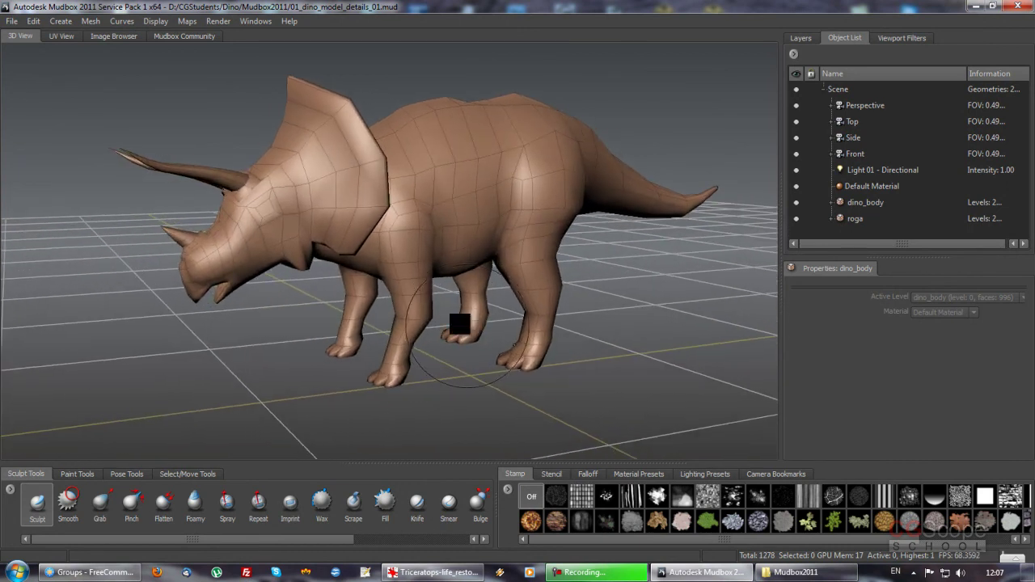
Step: Subdivide the triceratops with Shift+D to 4560 polygons and orbit to inspect the smoothed surface
key("shift+d")
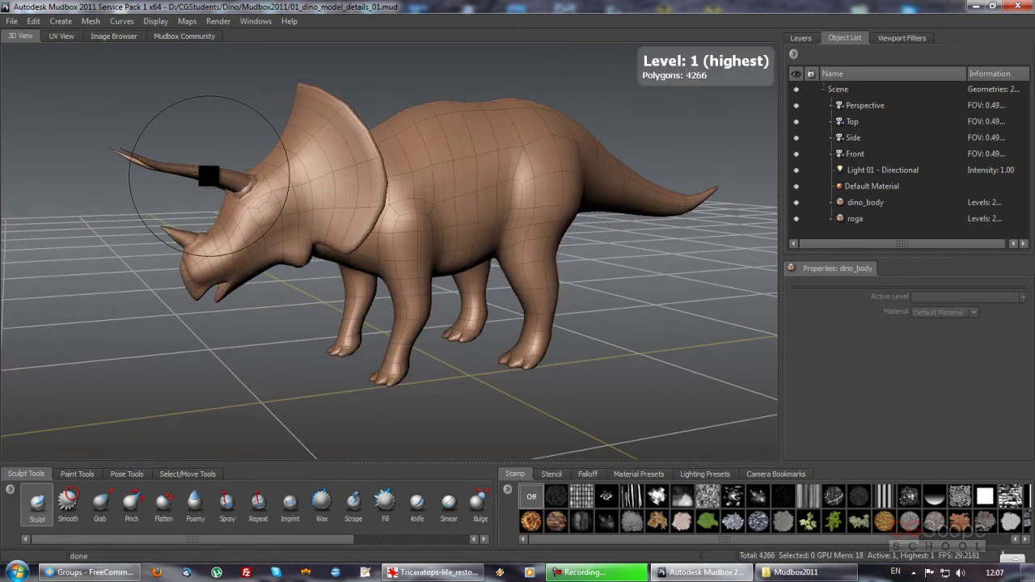
key("shift+d")
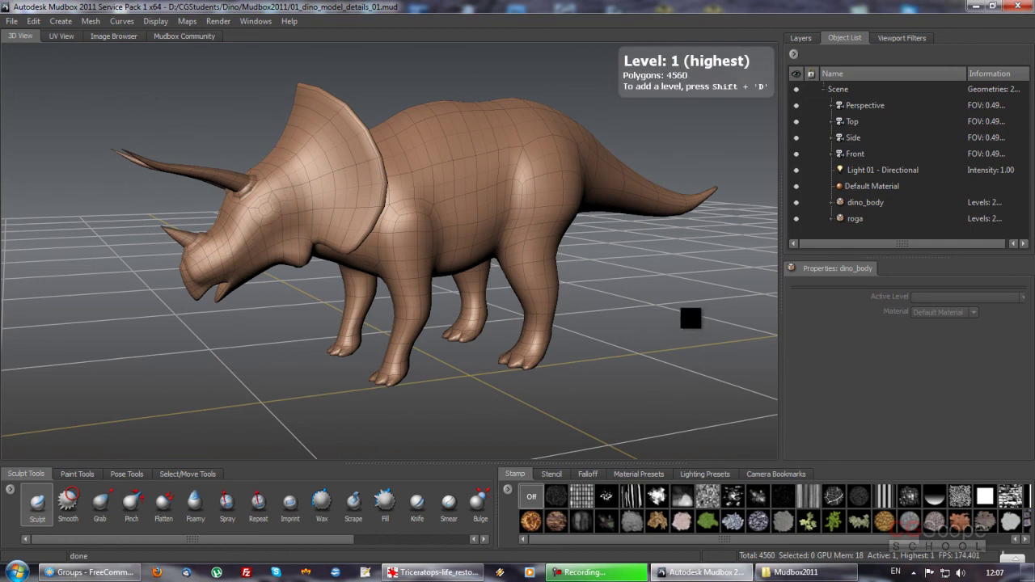
left_click_drag(673, 324, 638, 296, "alt")
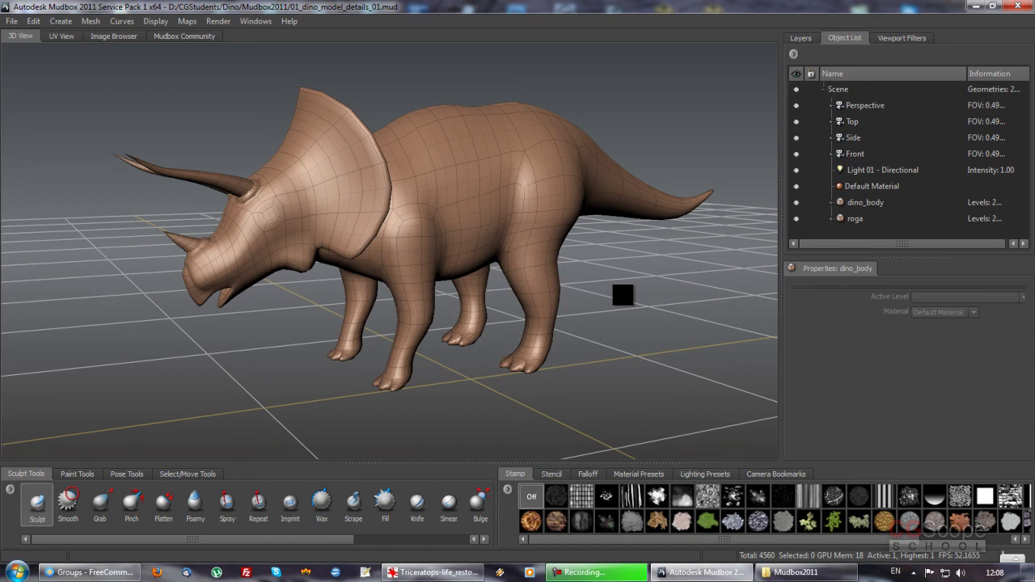
mouse_move(558, 308)
left_mouse_down("alt")
mouse_move(469, 308)
mouse_move(397, 222)
left_mouse_up("alt")
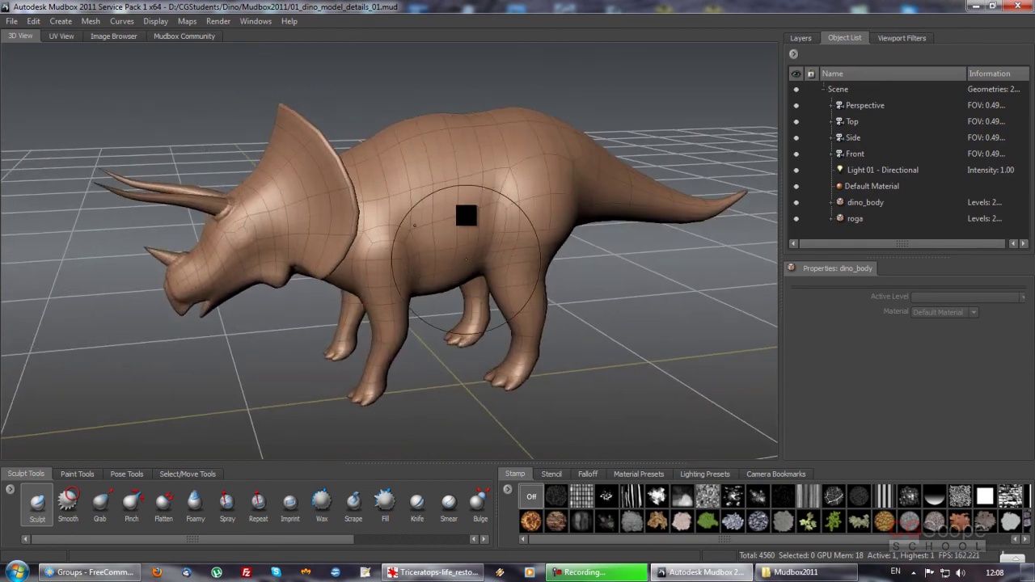
mouse_move(526, 263)
left_mouse_down("alt")
mouse_move(476, 280)
mouse_move(469, 409)
left_mouse_up("alt")
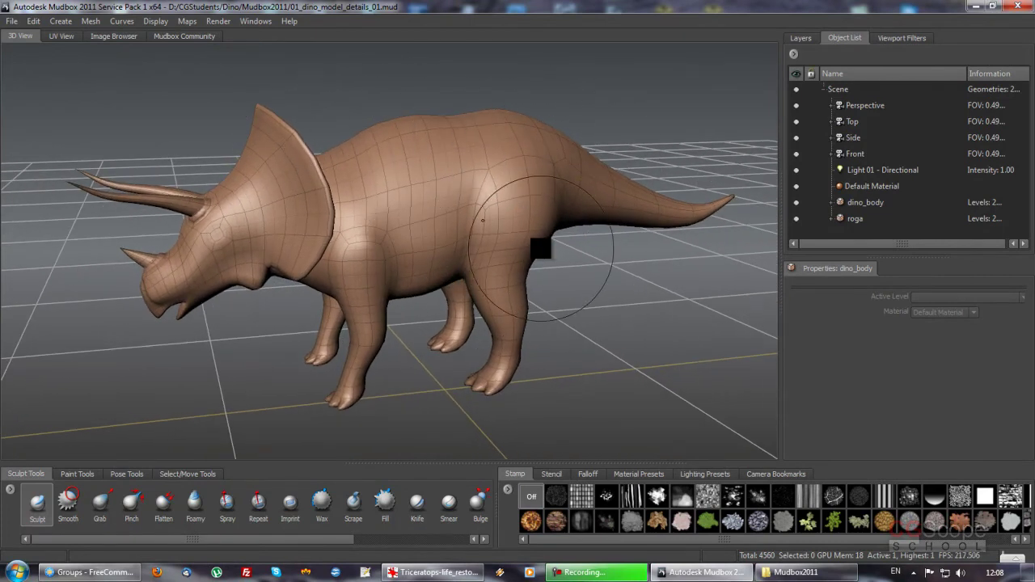
mouse_move(586, 300)
left_mouse_down("alt")
mouse_move(589, 290)
mouse_move(563, 301)
mouse_move(585, 305)
mouse_move(558, 296)
left_mouse_up("alt")
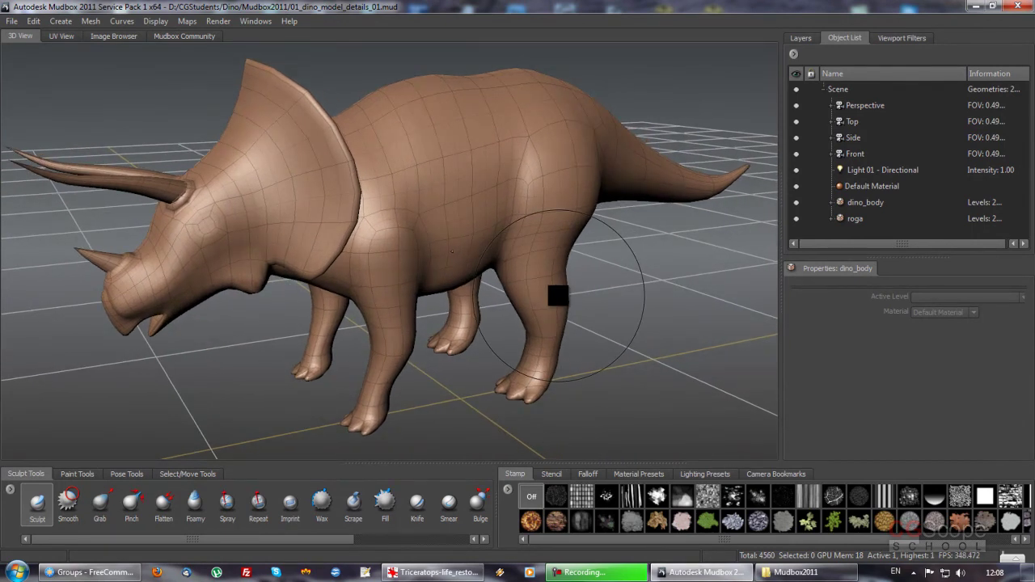
mouse_move(493, 317)
left_mouse_down("alt")
mouse_move(569, 307)
mouse_move(553, 309)
left_mouse_up("alt")
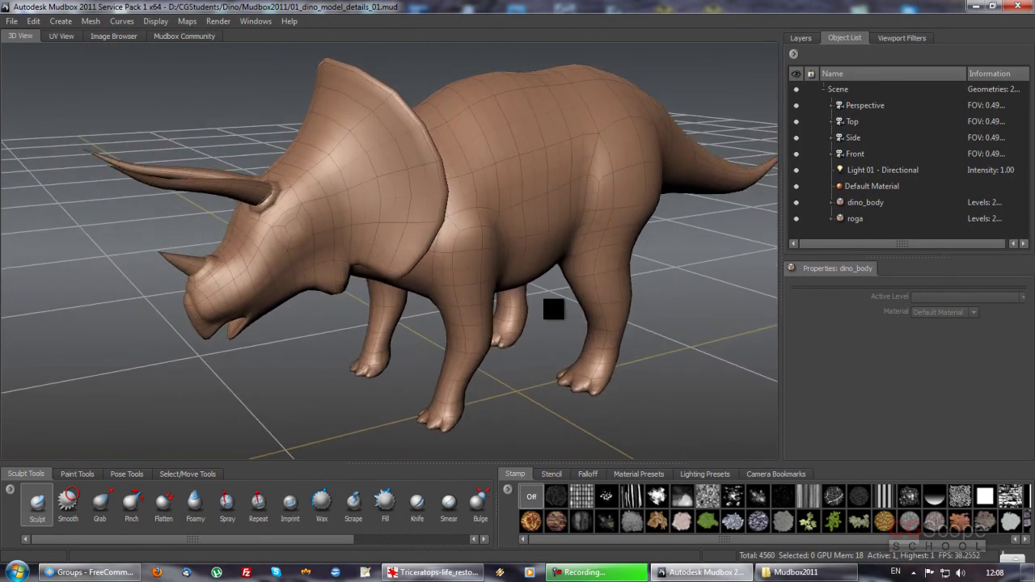